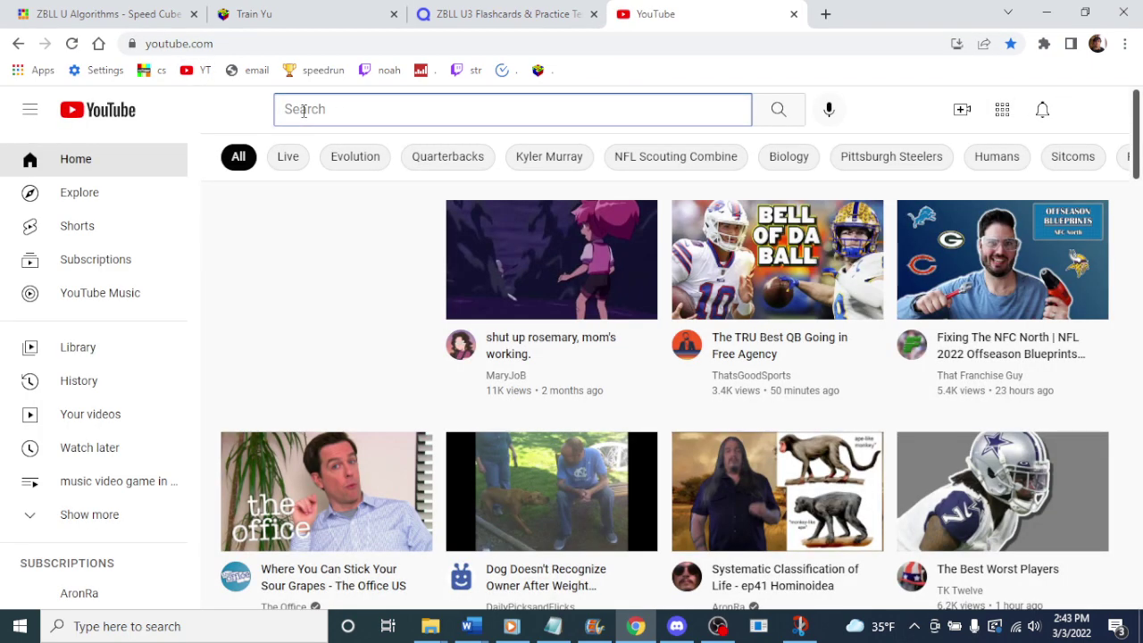
- Search YouTube for "zbll recognition" and close the results tab
{"action": "type", "text": "zbll recognition"}
{"action": "key", "text": "Return"}
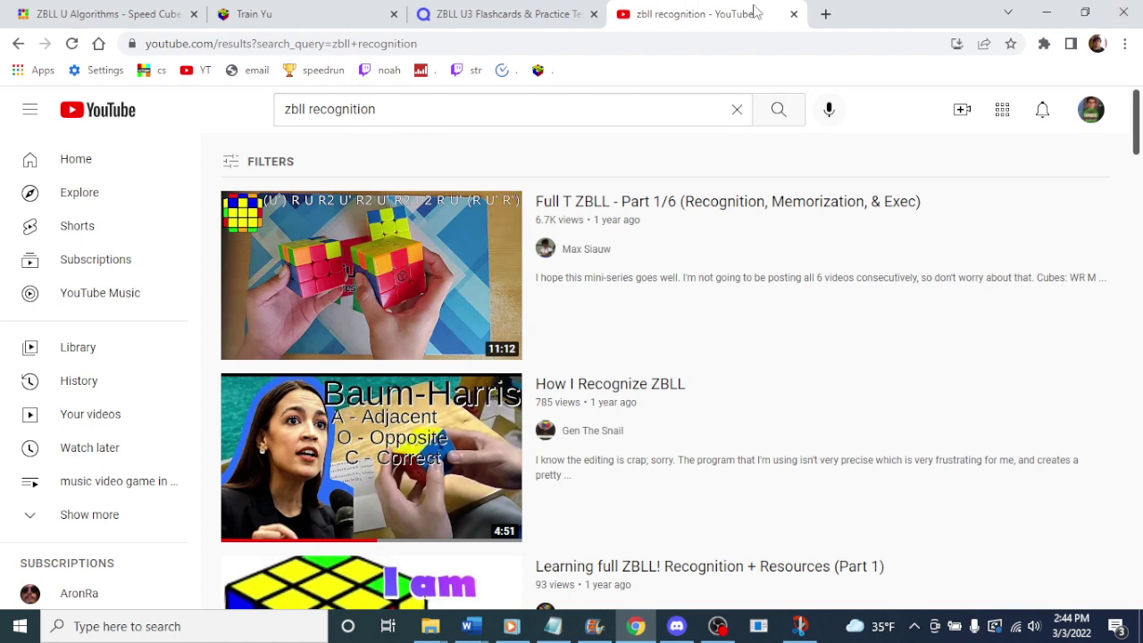
{"action": "left_click", "coordinate": [792, 14]}
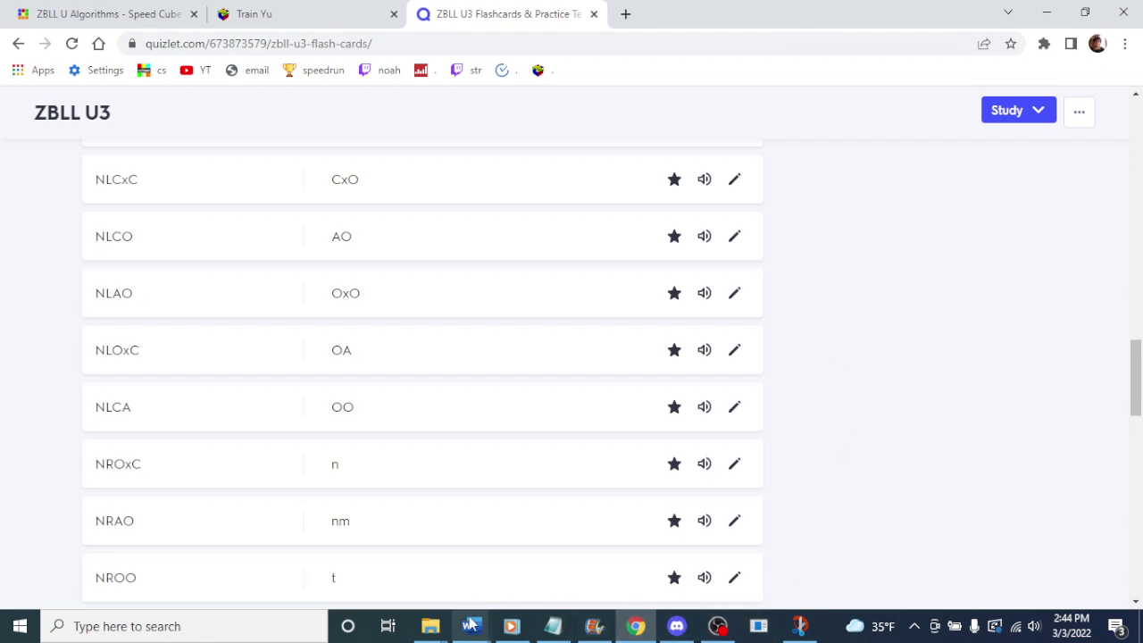
- Switch to Movie Maker in a reduced window and minimize all other open windows to expose the desktop
{"action": "mouse_move", "coordinate": [429, 626]}
{"action": "left_click", "coordinate": [489, 553]}
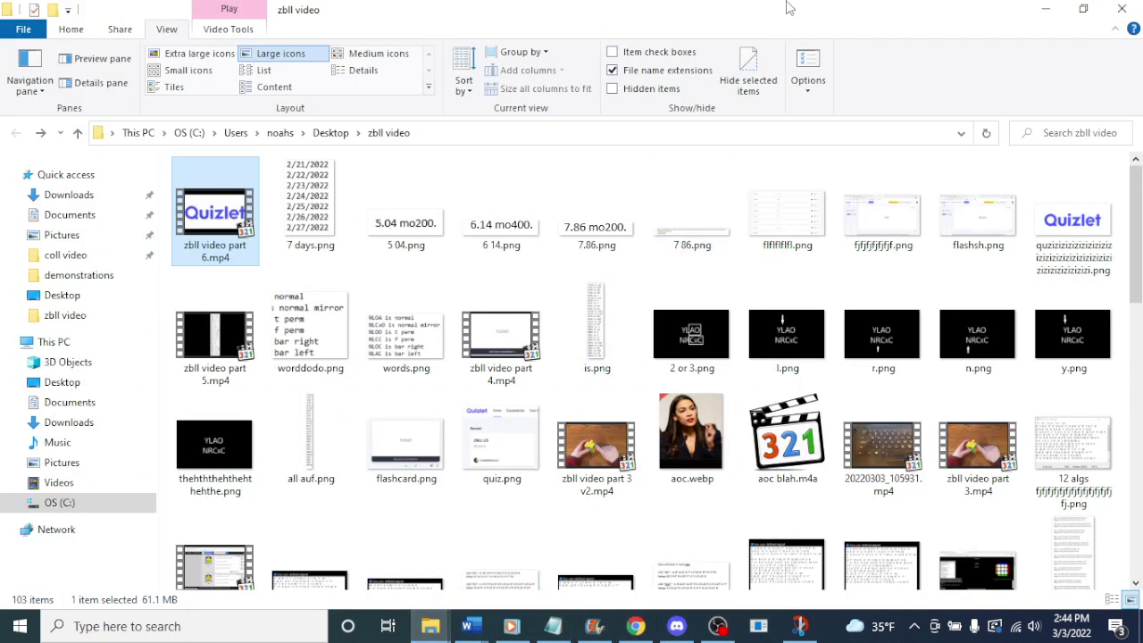
{"action": "left_click", "coordinate": [1046, 9]}
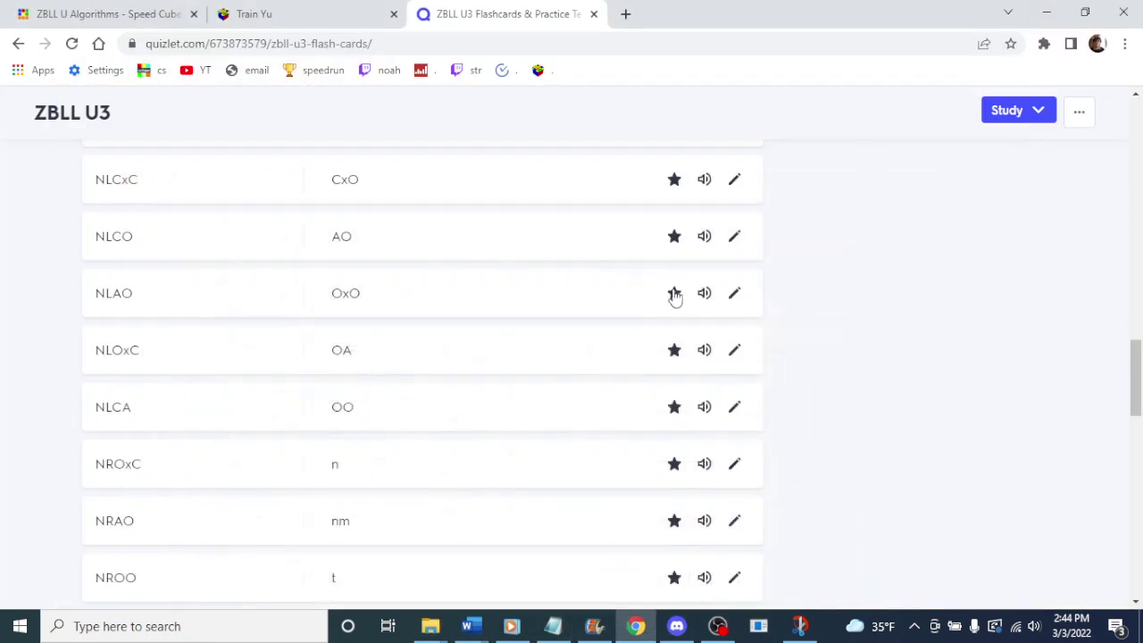
{"action": "left_click", "coordinate": [593, 626]}
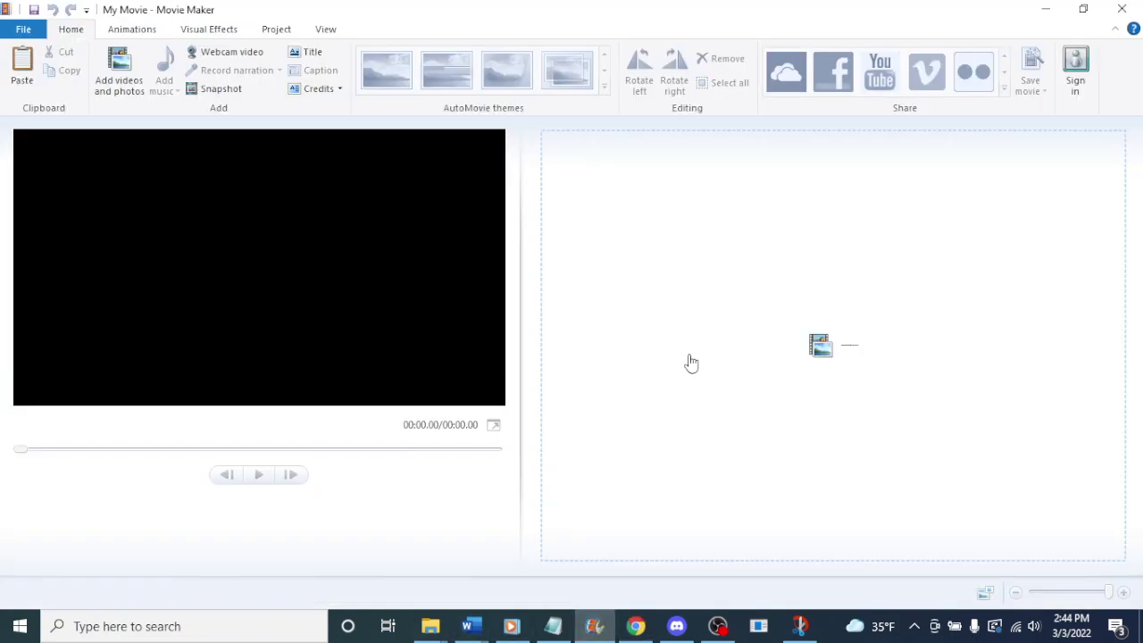
{"action": "mouse_move", "coordinate": [324, 8]}
{"action": "left_mouse_down"}
{"action": "mouse_move", "coordinate": [408, 45]}
{"action": "mouse_move", "coordinate": [415, 123]}
{"action": "left_mouse_up"}
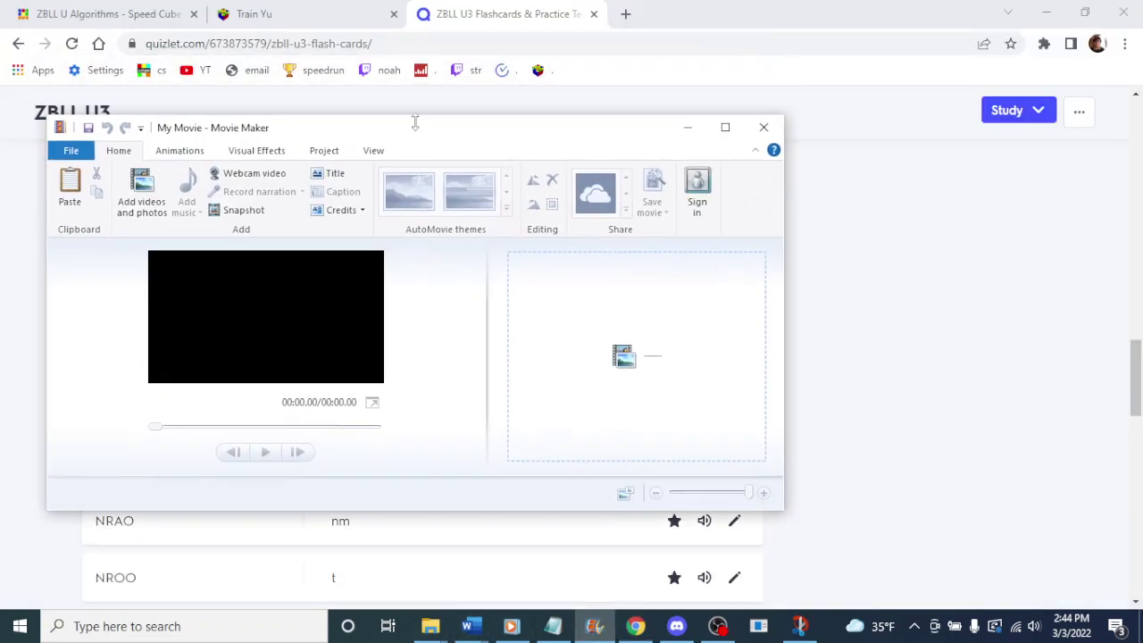
{"action": "left_click", "coordinate": [1051, 9]}
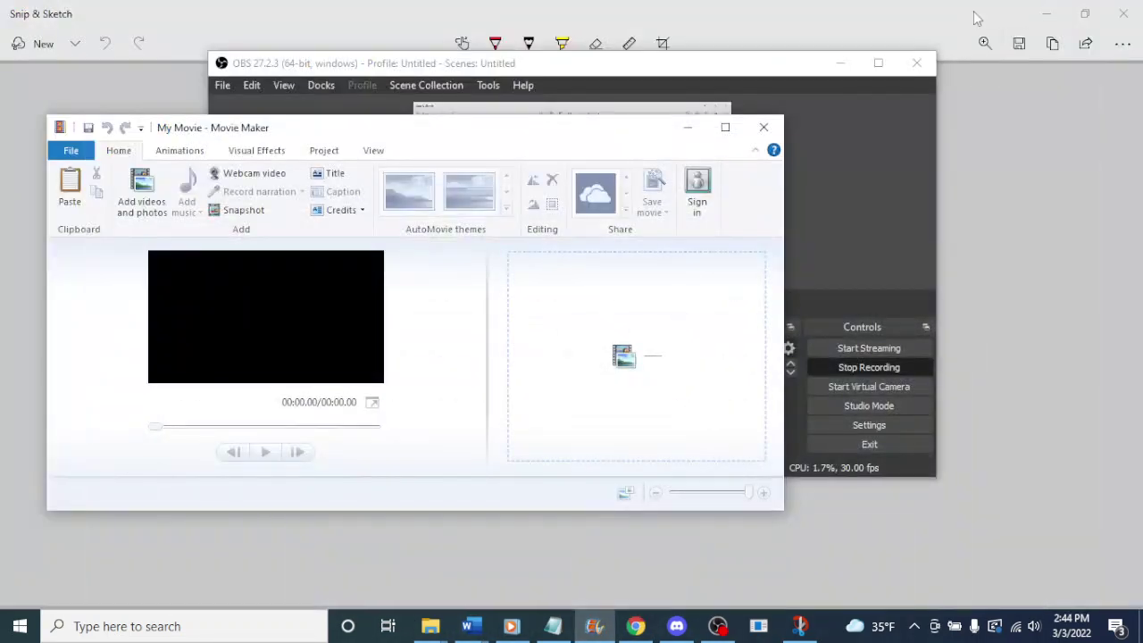
{"action": "left_click", "coordinate": [1046, 14]}
{"action": "left_click", "coordinate": [1044, 11]}
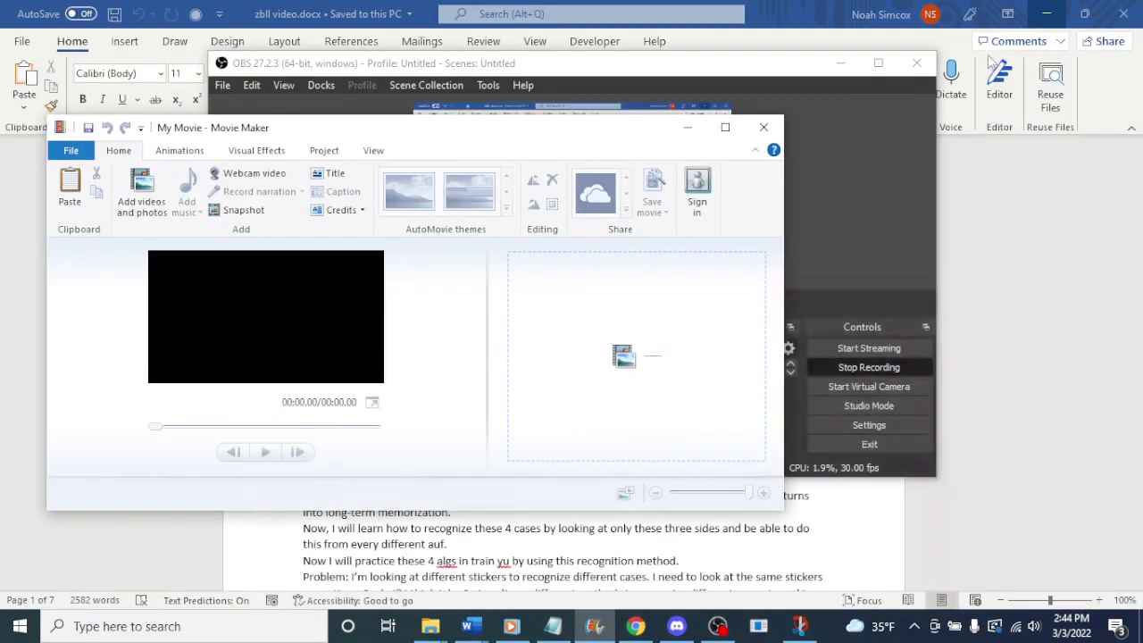
{"action": "left_click", "coordinate": [1038, 13]}
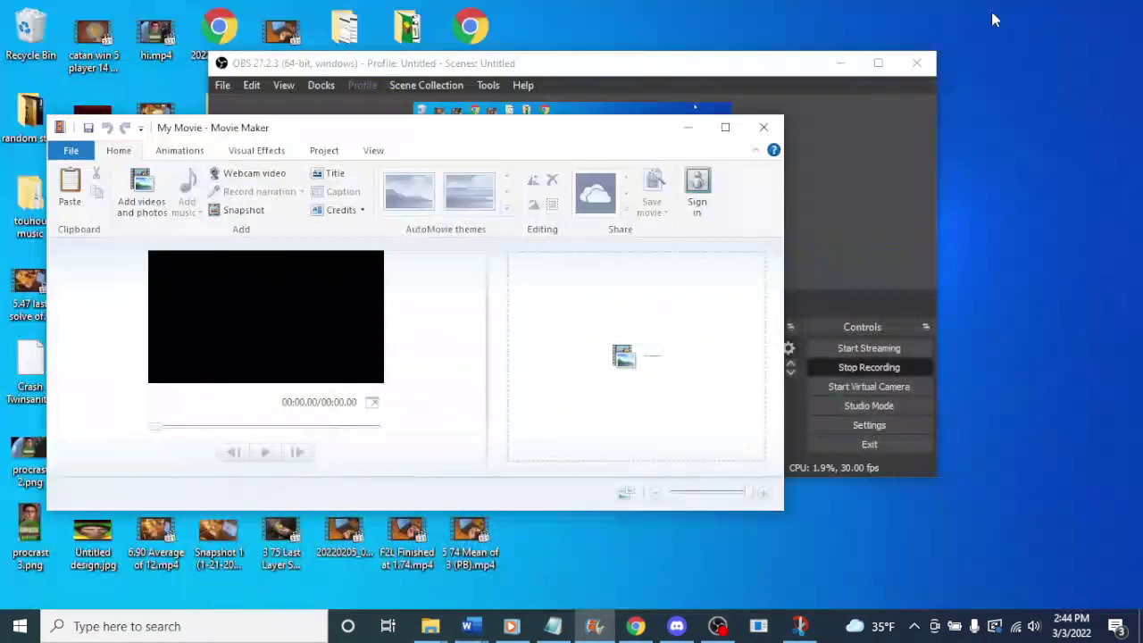
{"action": "left_click", "coordinate": [811, 70]}
{"action": "left_click", "coordinate": [839, 61]}
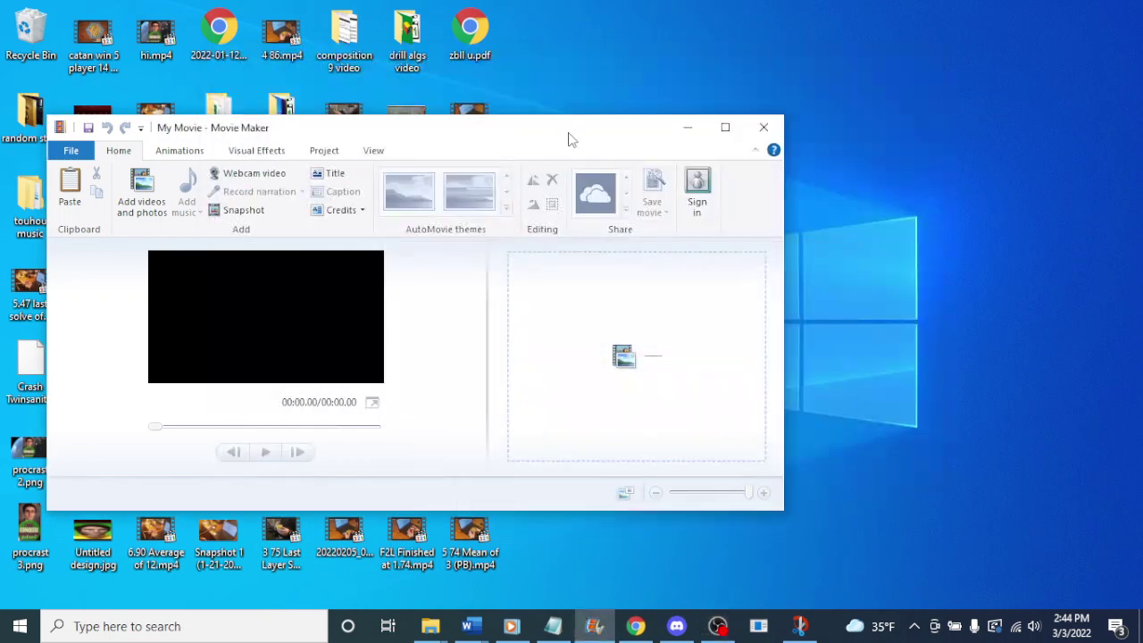
- Add the desktop image procrast 3.png to the empty Movie Maker project and maximize the window
{"action": "left_click_drag", "start_coordinate": [569, 139], "coordinate": [851, 56]}
{"action": "left_click_drag", "start_coordinate": [38, 556], "coordinate": [906, 268]}
{"action": "left_click", "coordinate": [1006, 41]}
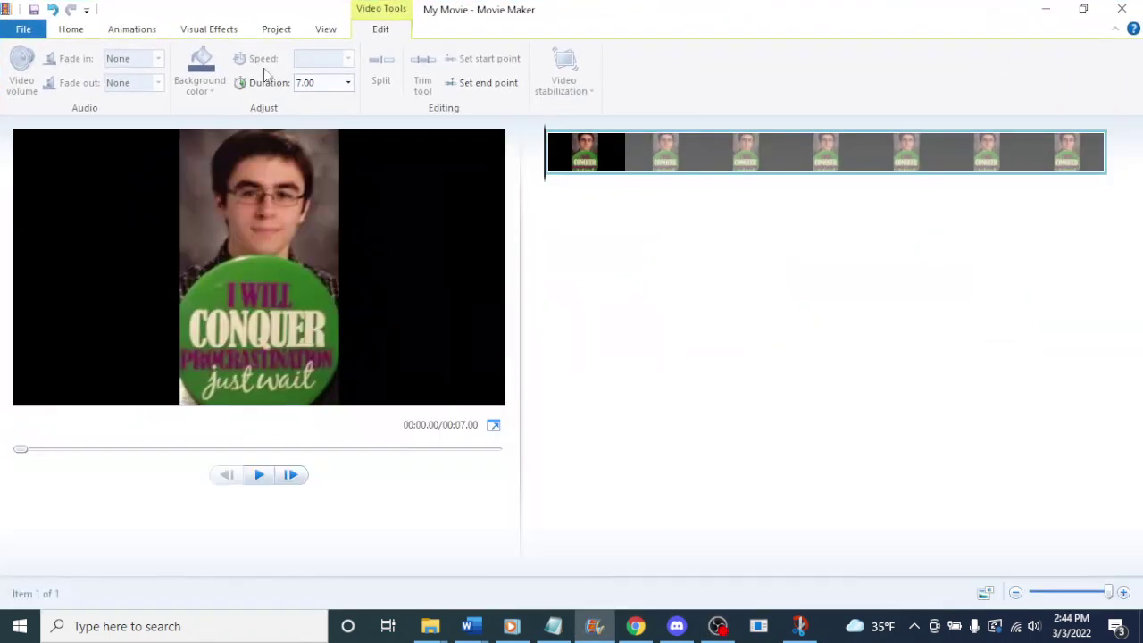
- Set the duration of the procrastination image to 500 seconds
{"action": "left_click", "coordinate": [331, 84]}
{"action": "type", "text": "500"}
{"action": "key", "text": "Return"}
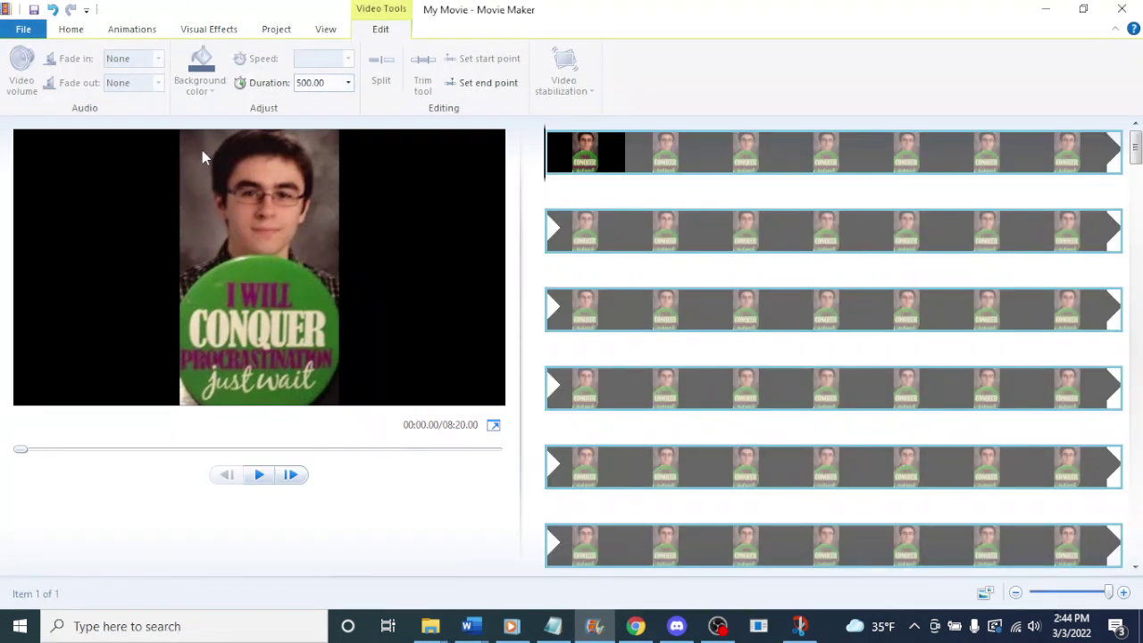
- Save the project as "zbll video part 7"
{"action": "key", "text": "ctrl+s"}
{"action": "type", "text": "zbll video part"}
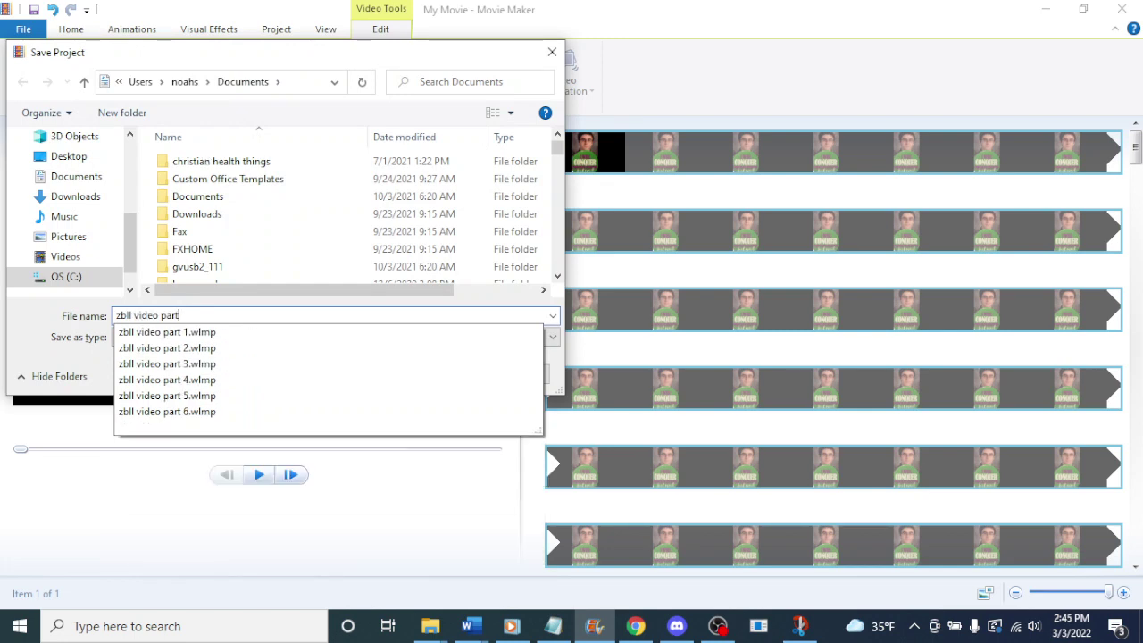
{"action": "type", "text": " 7"}
{"action": "key", "text": "Return"}
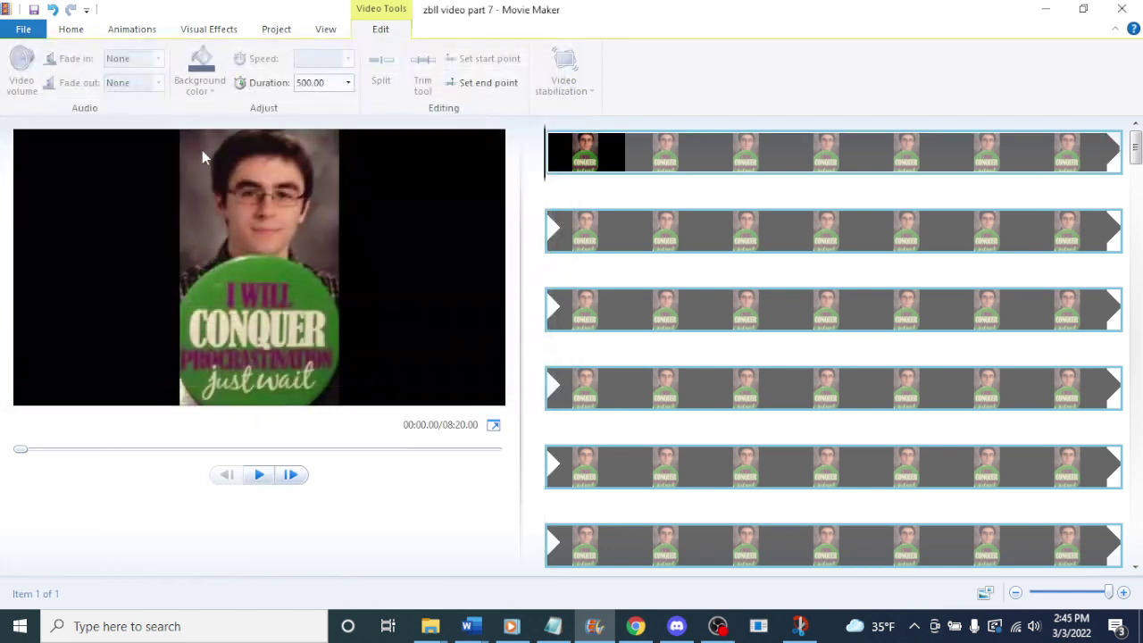
- Add the audio file "zbll video narration part 2.m4a" to the project as music
{"action": "left_click", "coordinate": [71, 29]}
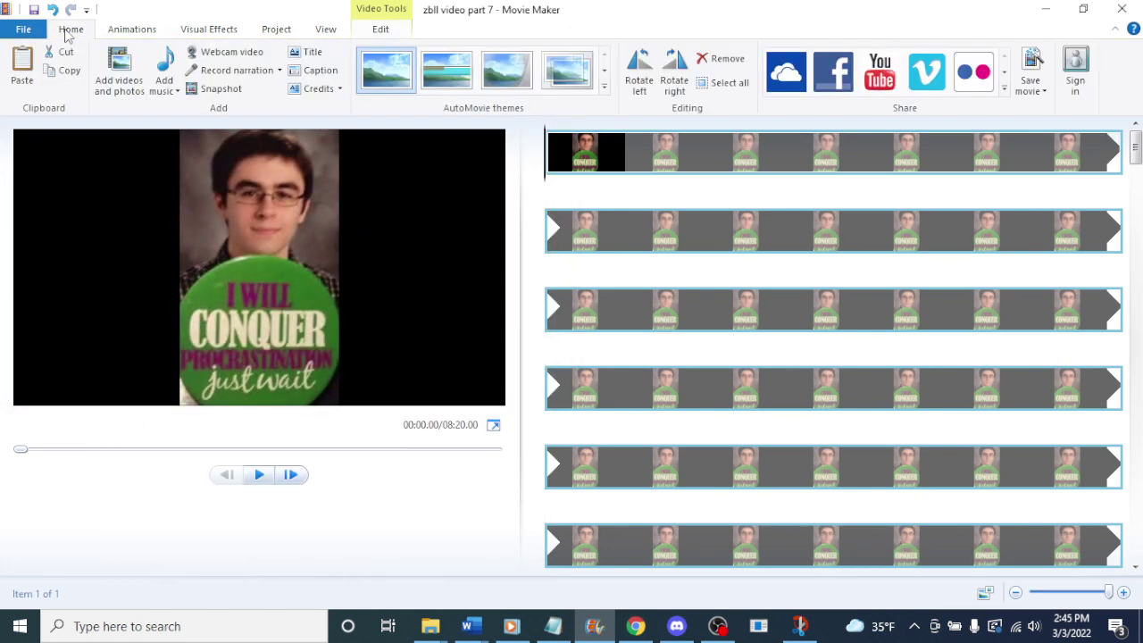
{"action": "left_click", "coordinate": [163, 62]}
{"action": "double_click", "coordinate": [265, 192]}
- Locate the pause in the narration where this part begins and set the audio's start point there, at 144.50 s
{"action": "left_click_drag", "start_coordinate": [1136, 148], "coordinate": [1135, 268]}
{"action": "scroll", "coordinate": [893, 247], "scroll_direction": "up", "scroll_amount": 1}
{"action": "left_click", "coordinate": [745, 284]}
{"action": "key", "text": "space"}
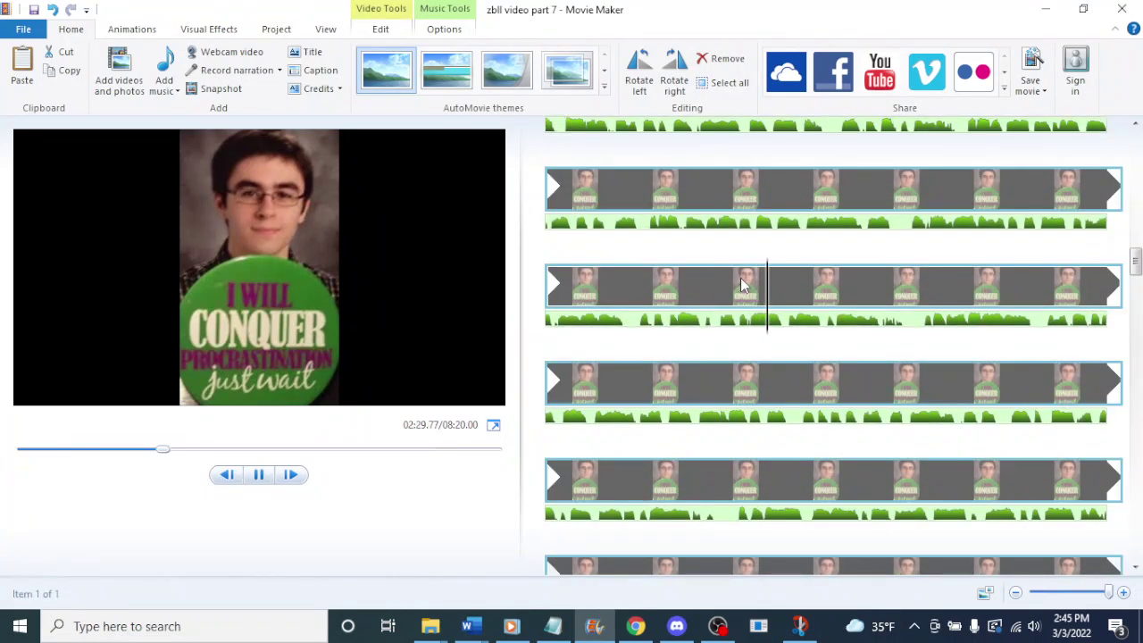
{"action": "left_click", "coordinate": [636, 181]}
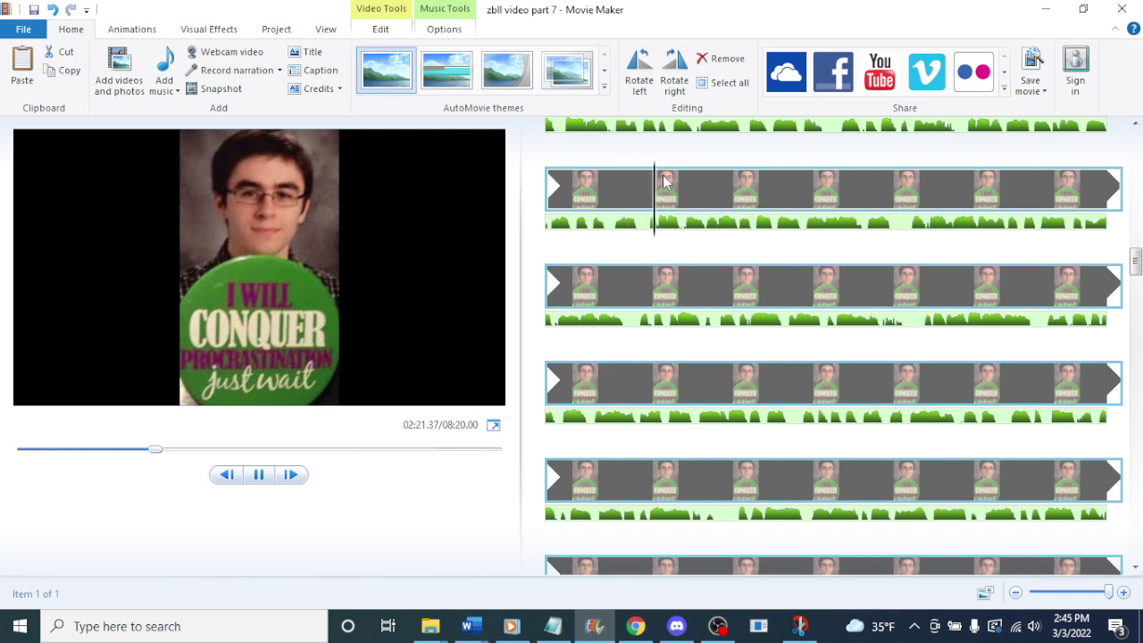
{"action": "left_click", "coordinate": [862, 236]}
{"action": "key", "text": "space"}
{"action": "left_click", "coordinate": [857, 221]}
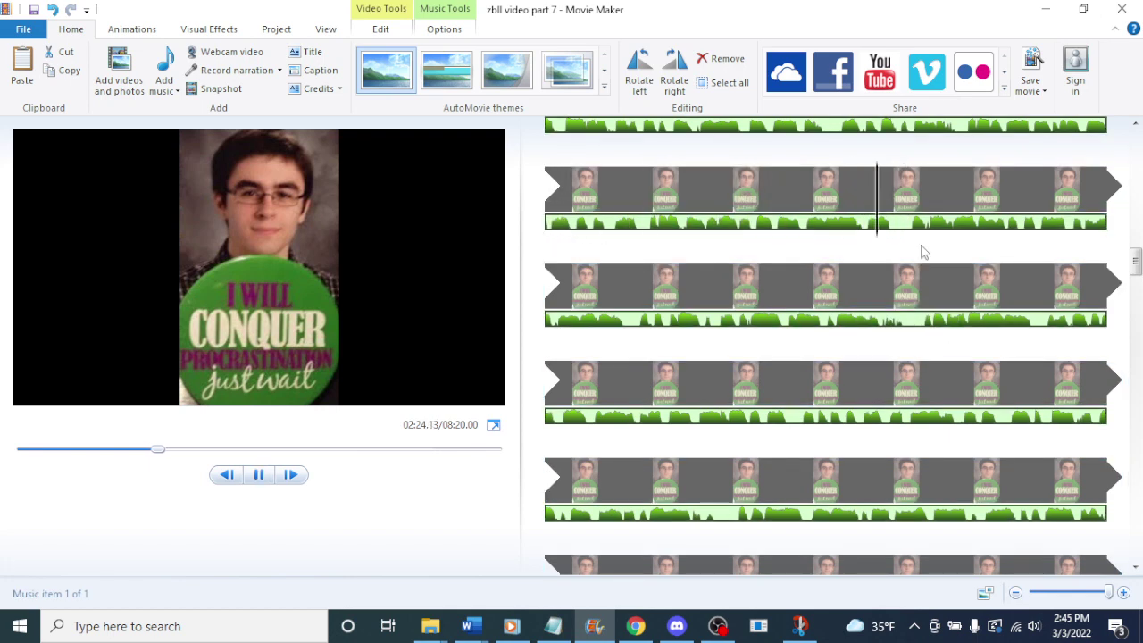
{"action": "left_click", "coordinate": [1028, 242]}
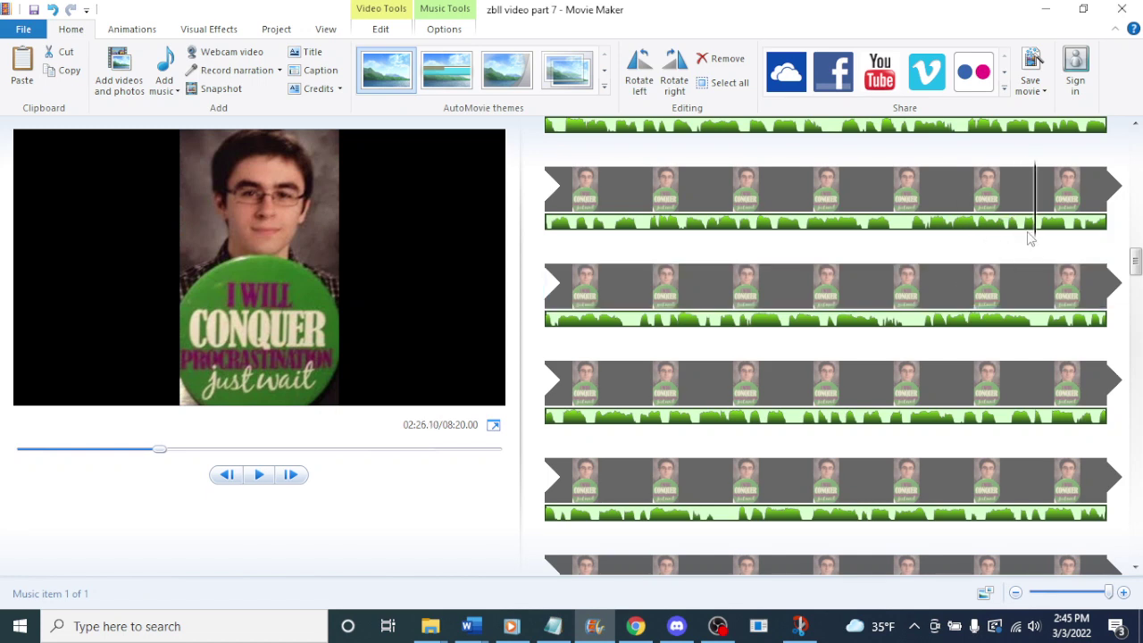
{"action": "left_click", "coordinate": [909, 238]}
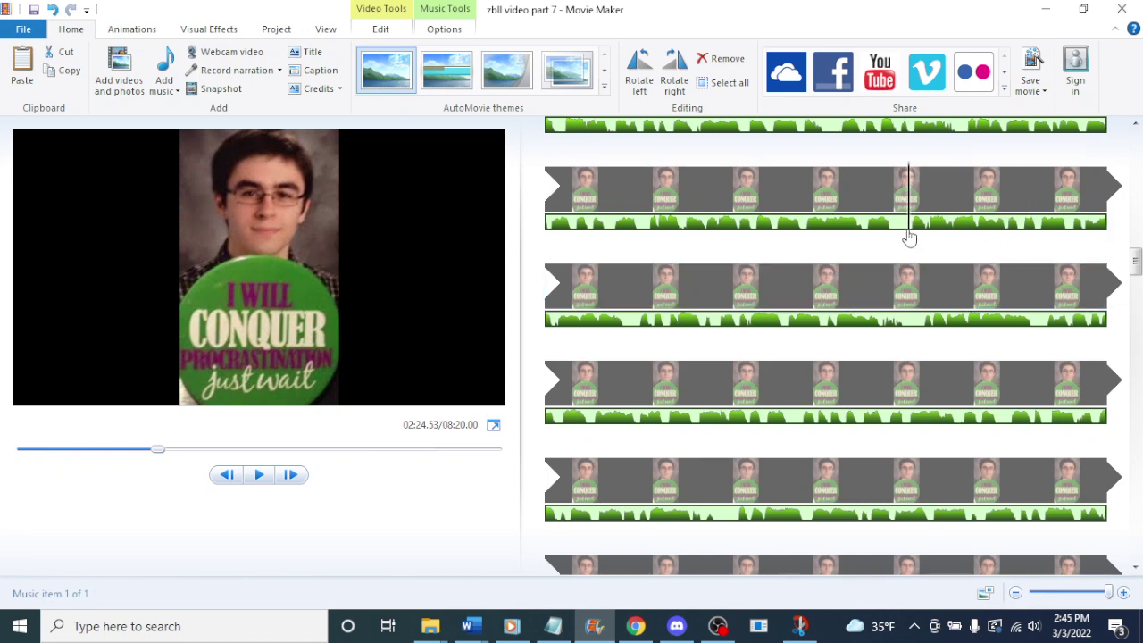
{"action": "right_click", "coordinate": [908, 238]}
{"action": "left_click", "coordinate": [955, 336]}
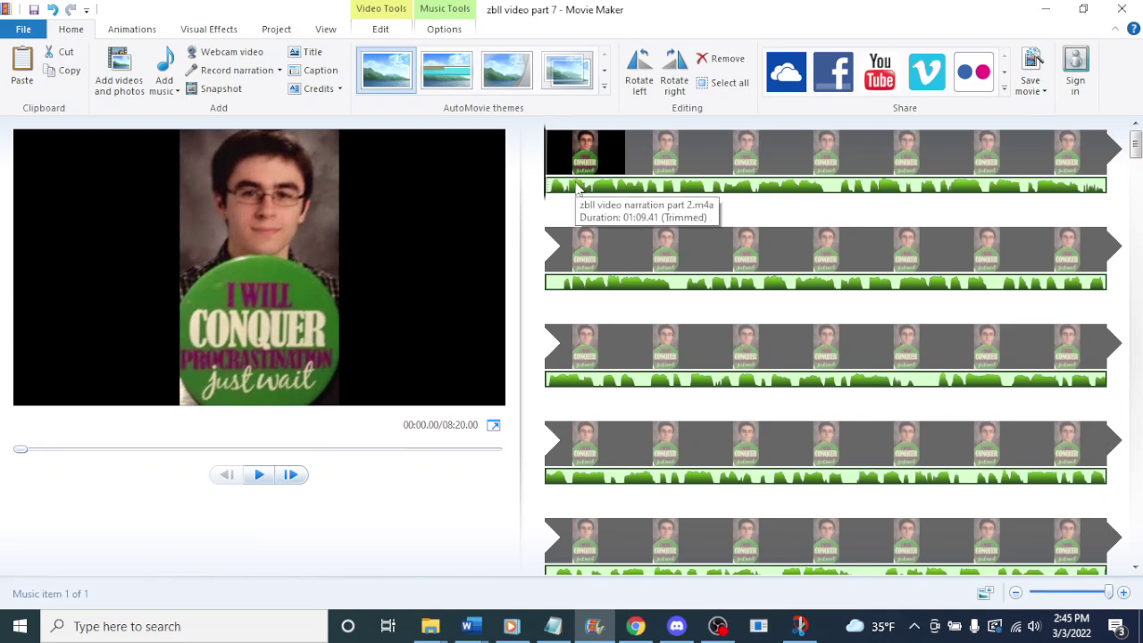
- Play the trimmed narration from the beginning to check where it starts, and return to the start
{"action": "left_click", "coordinate": [570, 144]}
{"action": "key", "text": "space"}
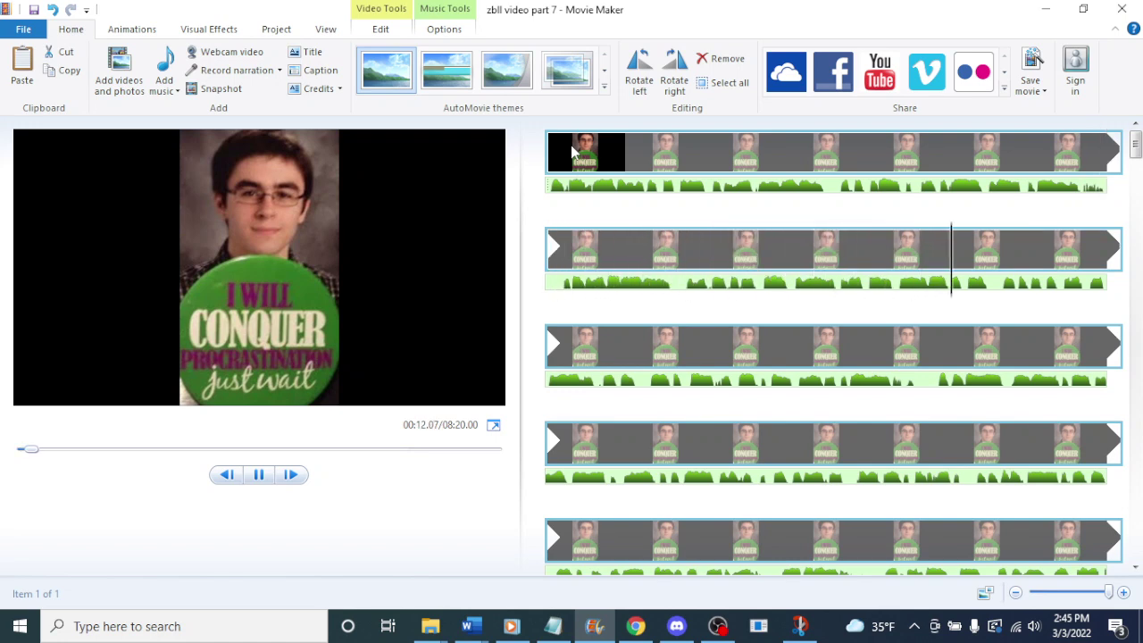
{"action": "key", "text": "Home"}
{"action": "key", "text": "space"}
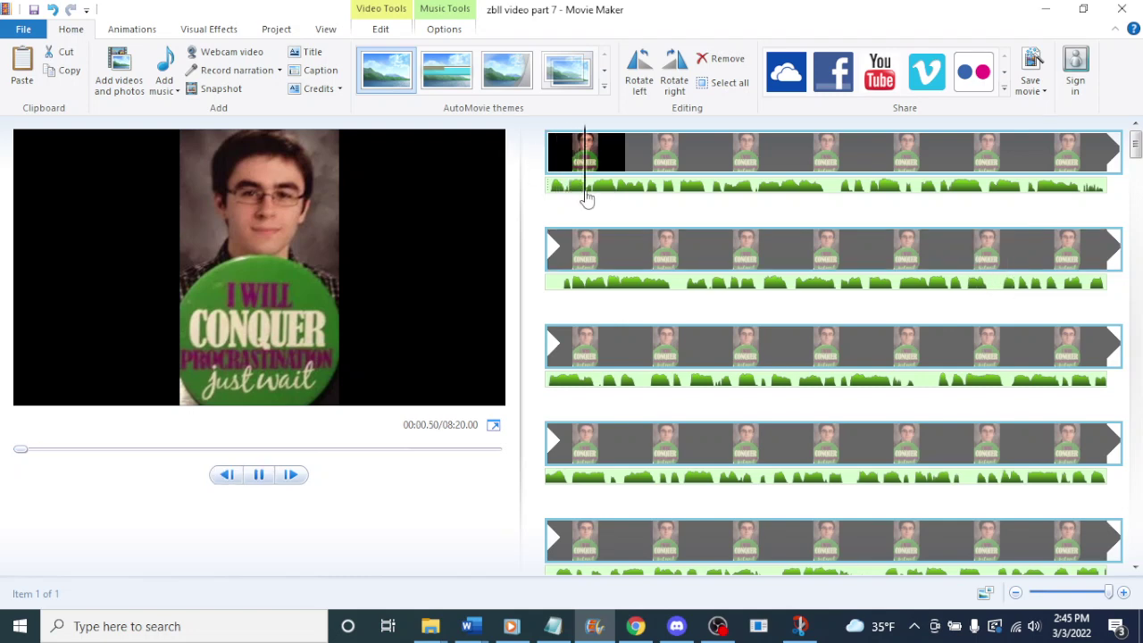
{"action": "key", "text": "Home"}
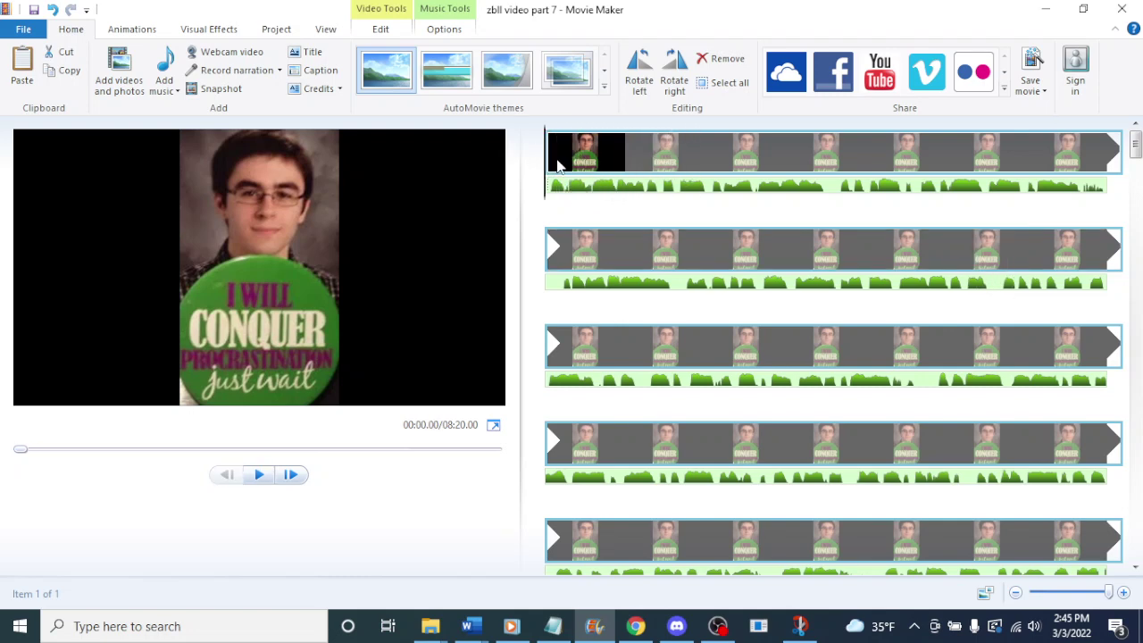
- Add the clip 20220227_092200.mp4 from the zbll video folder to the start of the timeline, before the image
{"action": "mouse_move", "coordinate": [443, 622]}
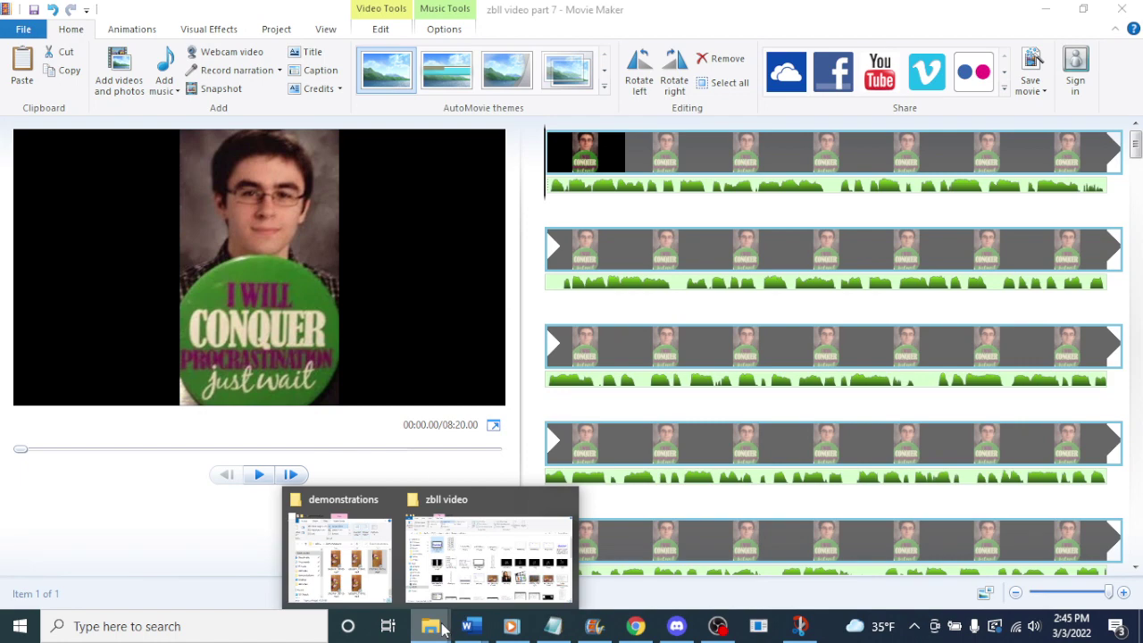
{"action": "left_click", "coordinate": [490, 554]}
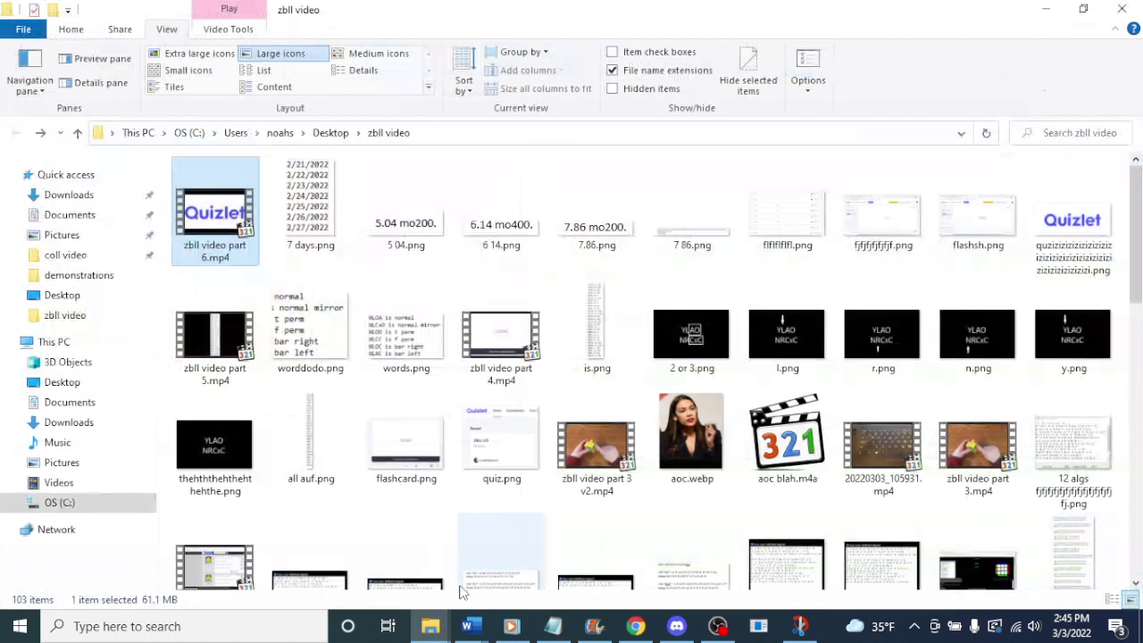
{"action": "left_click_drag", "start_coordinate": [1135, 267], "coordinate": [1135, 420]}
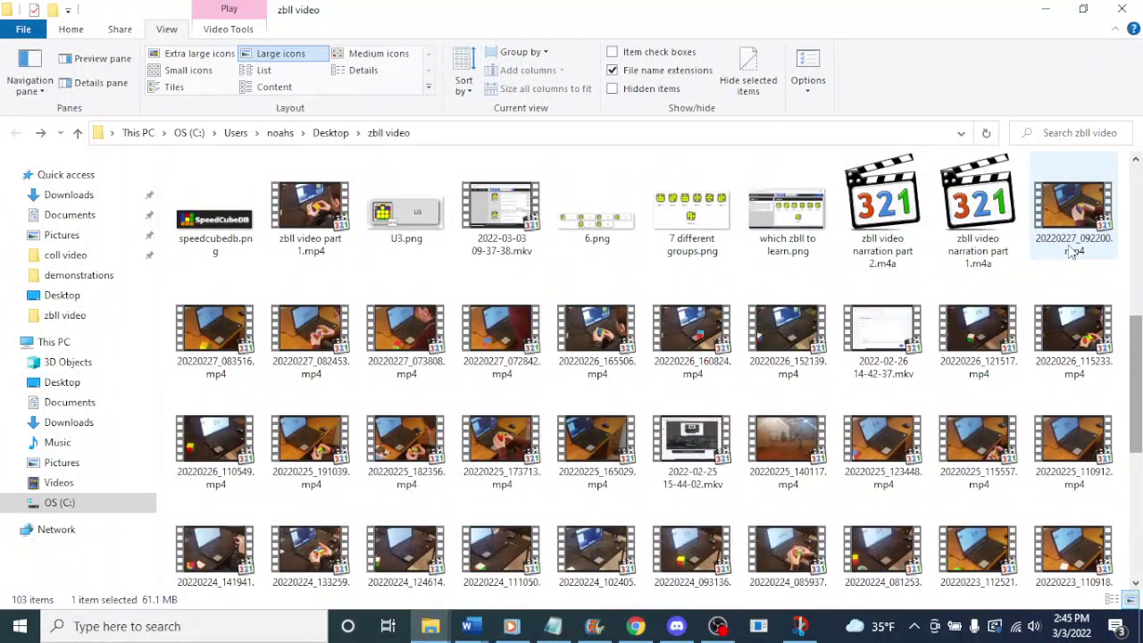
{"action": "left_click", "coordinate": [1070, 234]}
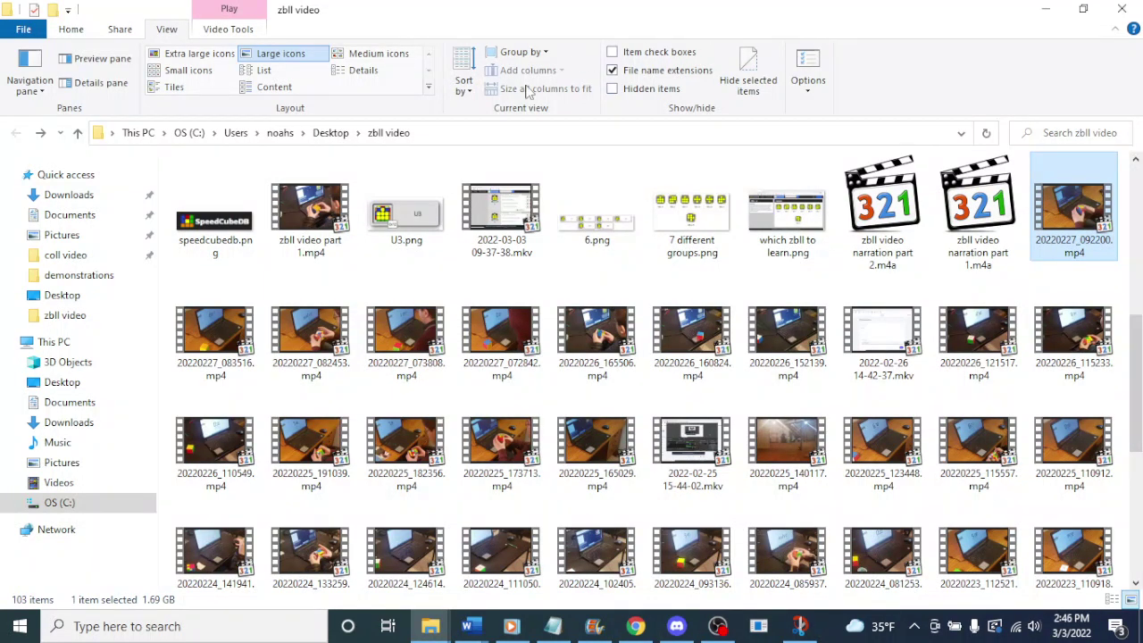
{"action": "left_click_drag", "start_coordinate": [662, 18], "coordinate": [170, 134]}
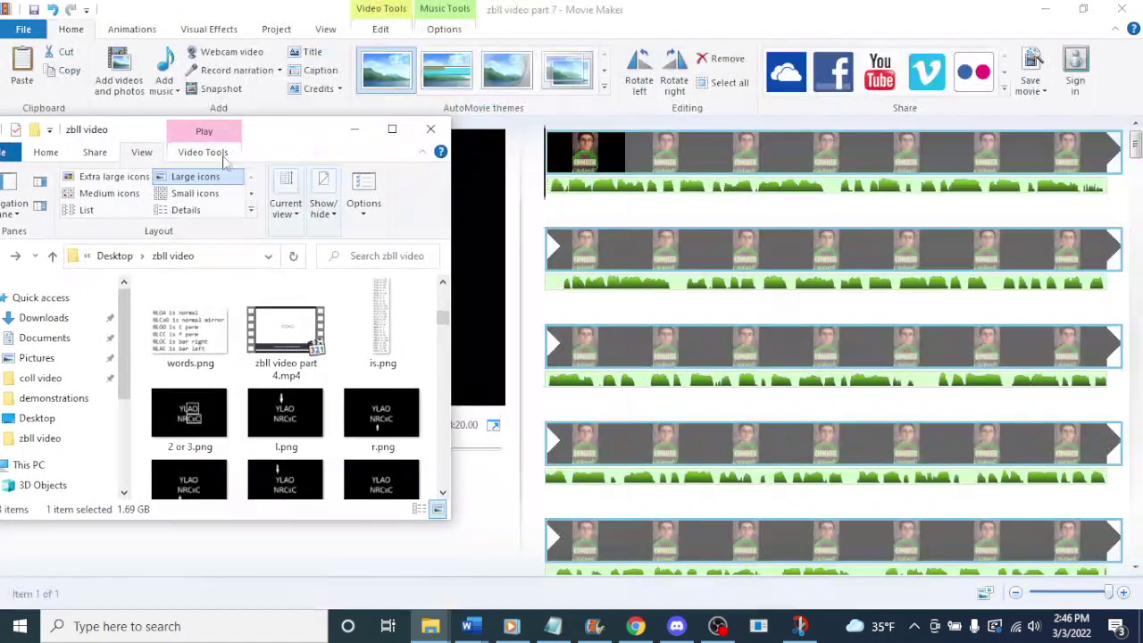
{"action": "scroll", "coordinate": [348, 366], "scroll_direction": "down", "scroll_amount": 3}
{"action": "scroll", "coordinate": [348, 366], "scroll_direction": "up", "scroll_amount": 1}
{"action": "left_click_drag", "start_coordinate": [363, 406], "coordinate": [562, 183]}
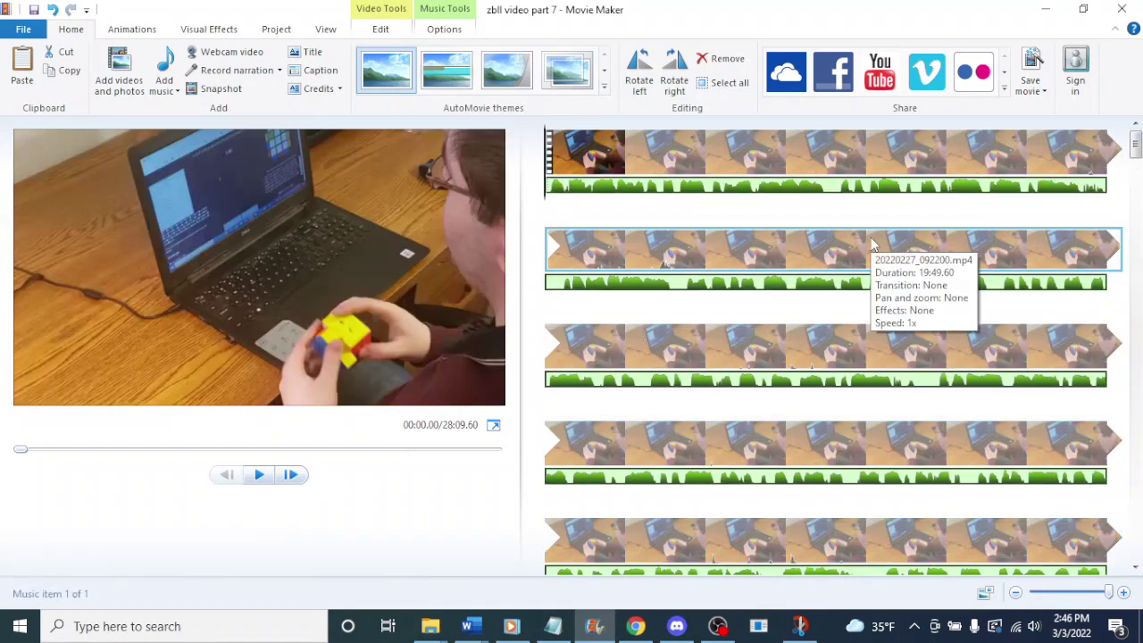
- Play the start of the cube clip with the narration and check the narration's volume setting
{"action": "left_click", "coordinate": [591, 159]}
{"action": "key", "text": "space"}
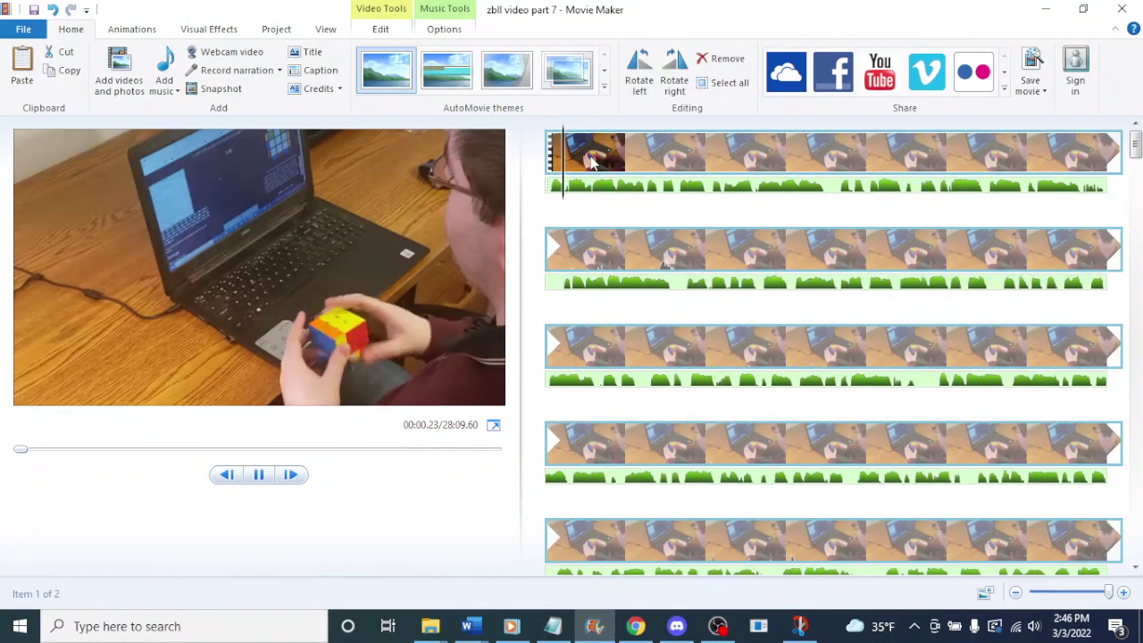
{"action": "left_click", "coordinate": [384, 30]}
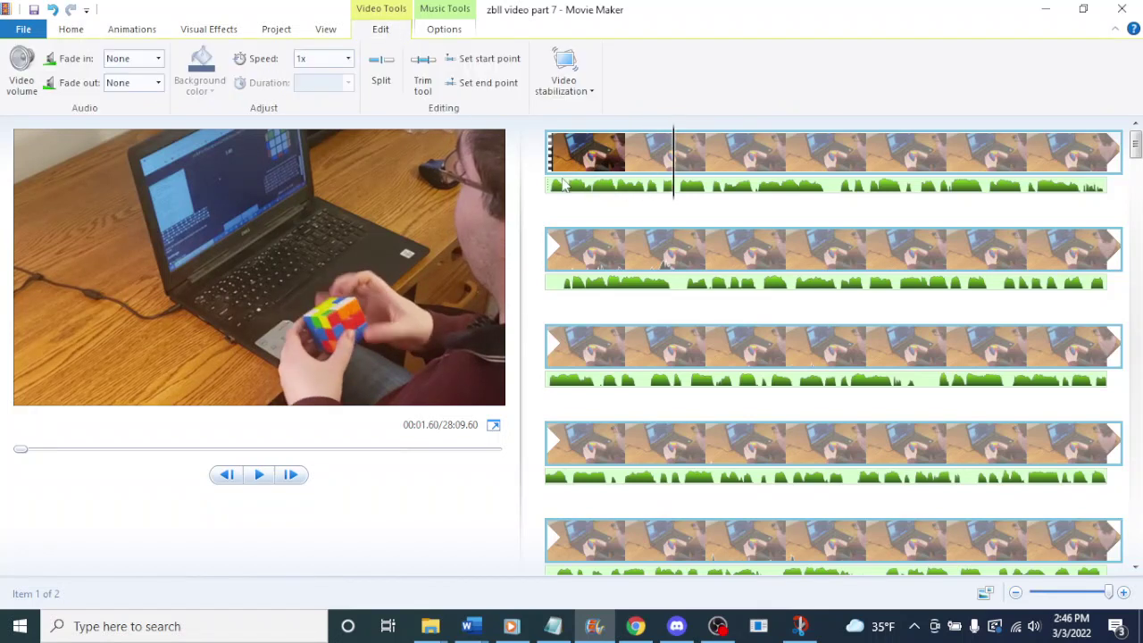
{"action": "left_click", "coordinate": [562, 188]}
{"action": "left_click", "coordinate": [444, 29]}
{"action": "left_click", "coordinate": [21, 70]}
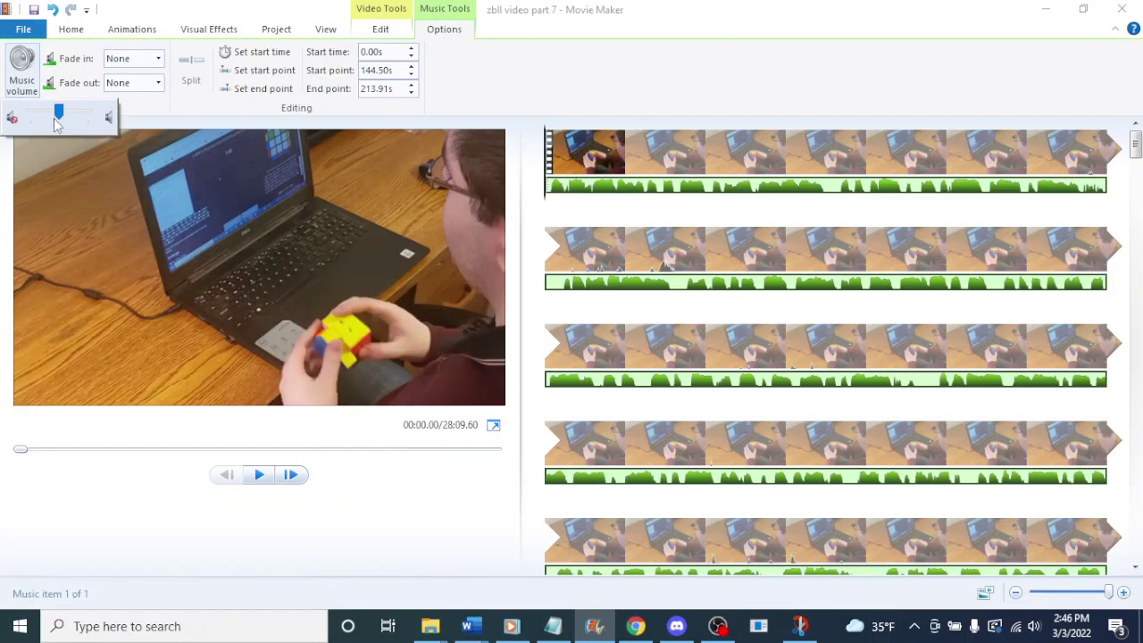
{"action": "left_click", "coordinate": [581, 85]}
{"action": "left_click", "coordinate": [589, 156]}
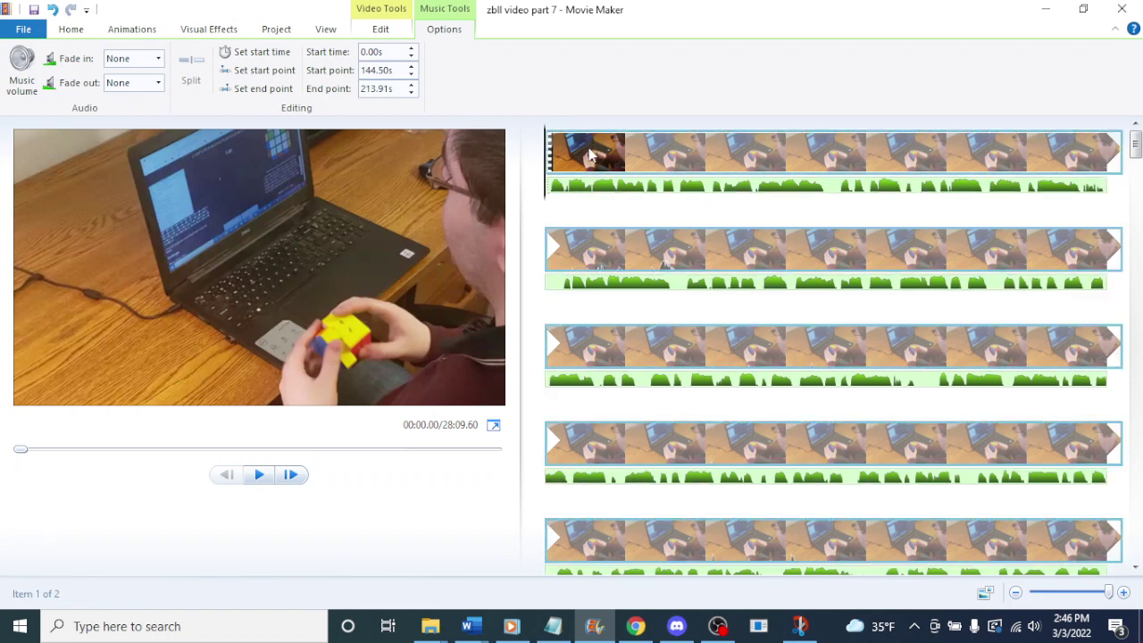
{"action": "key", "text": "space"}
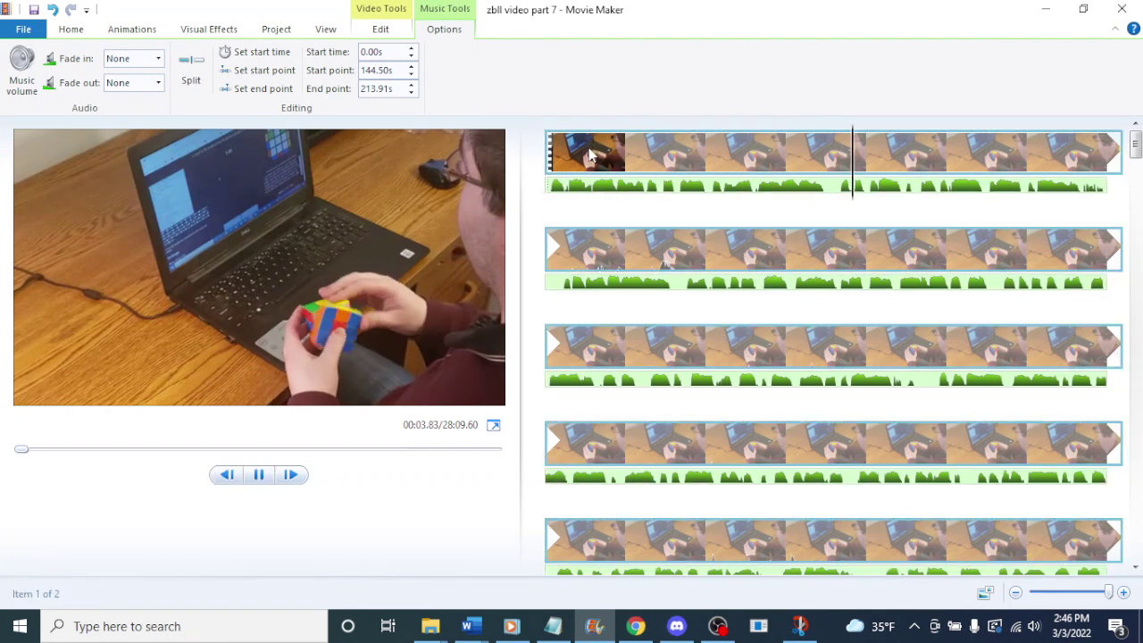
- Turn the cube clip's own video volume down to the minimum
{"action": "key", "text": "Home"}
{"action": "left_click", "coordinate": [380, 30]}
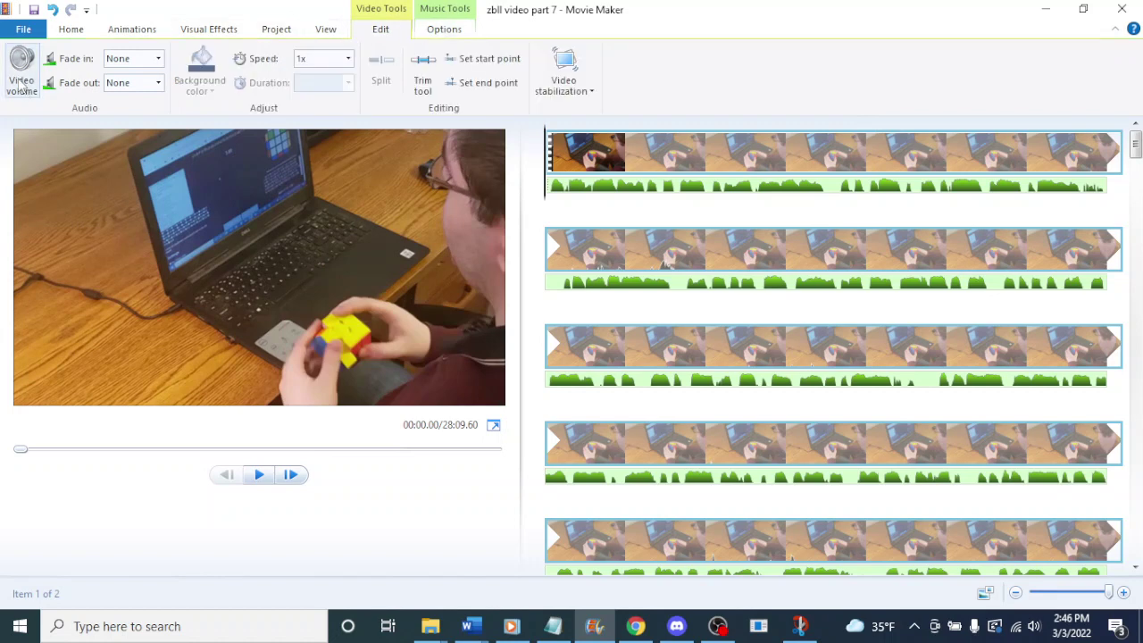
{"action": "left_click", "coordinate": [22, 71]}
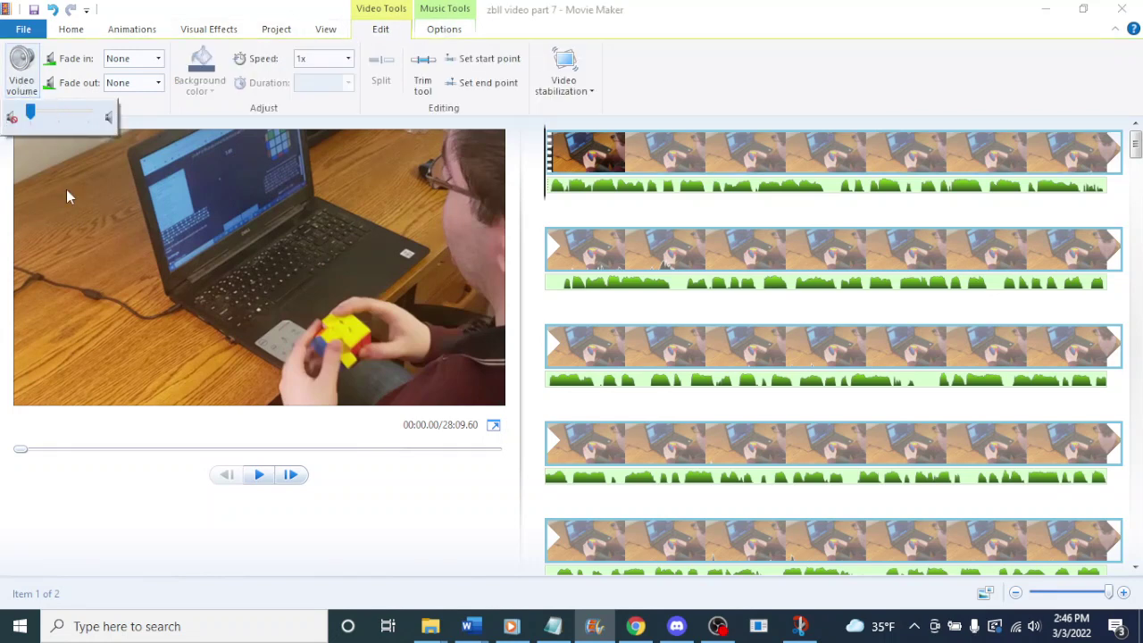
{"action": "left_click", "coordinate": [630, 156]}
- Play the first half minute of the cube clip with the narration to find a suitable starting moment
{"action": "key", "text": "space"}
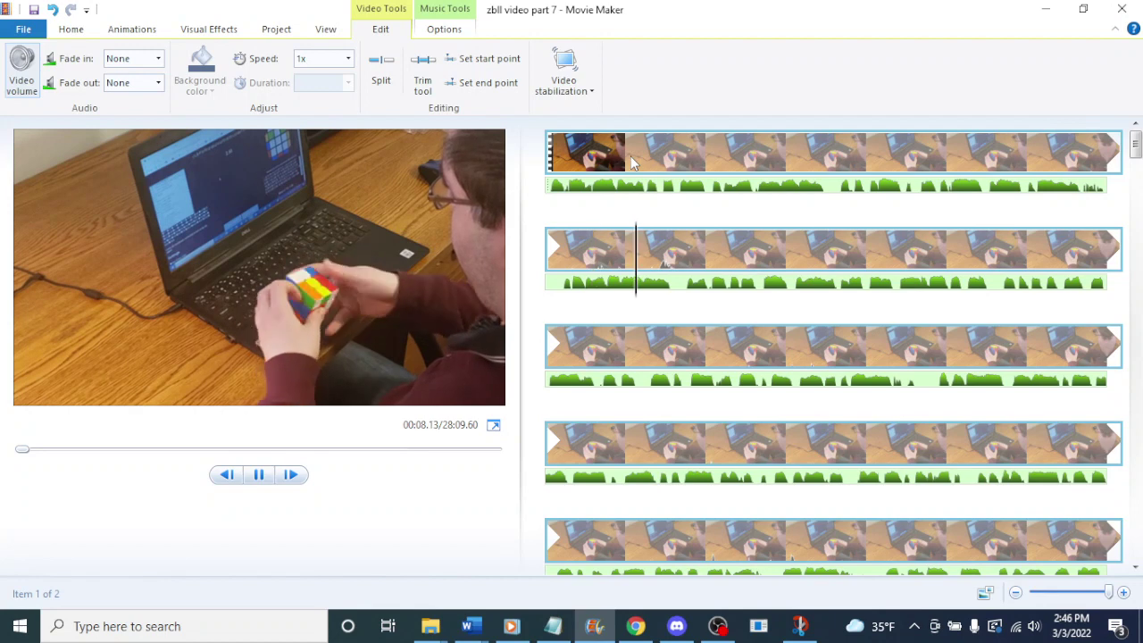
{"action": "key", "text": "Tab"}
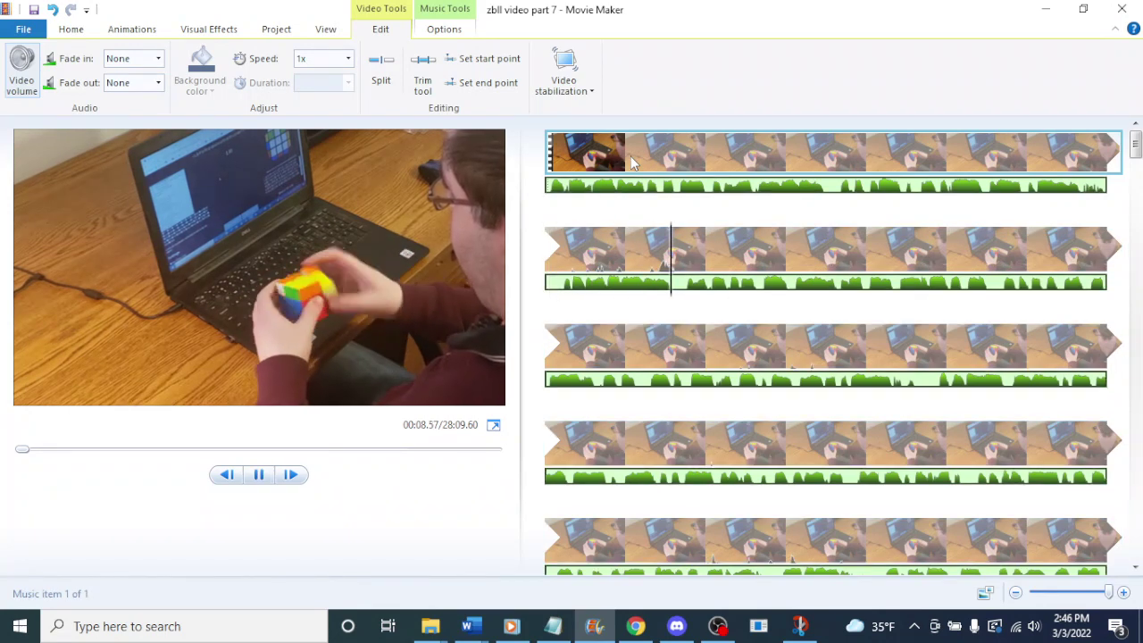
{"action": "key", "text": "Tab"}
{"action": "key", "text": "Tab"}
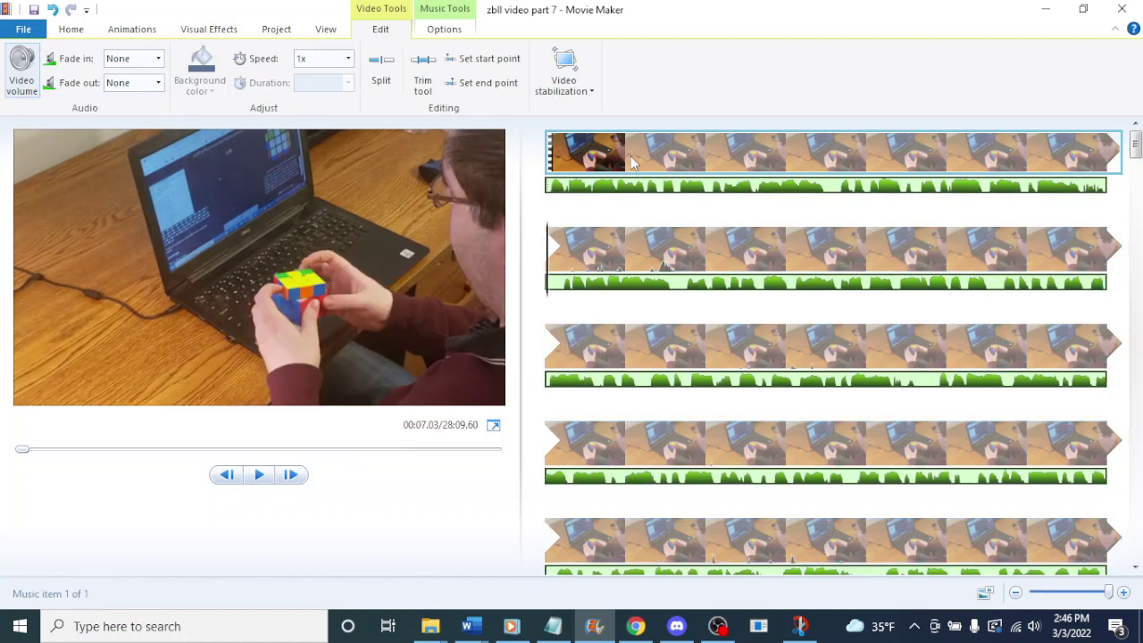
{"action": "key", "text": "Tab"}
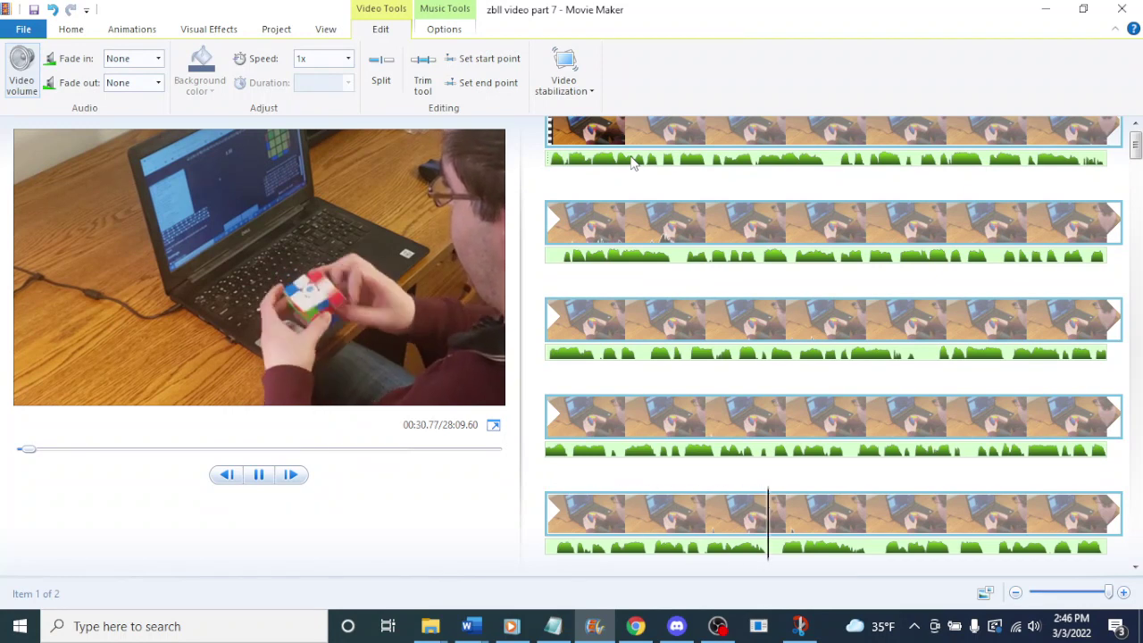
{"action": "key", "text": "space"}
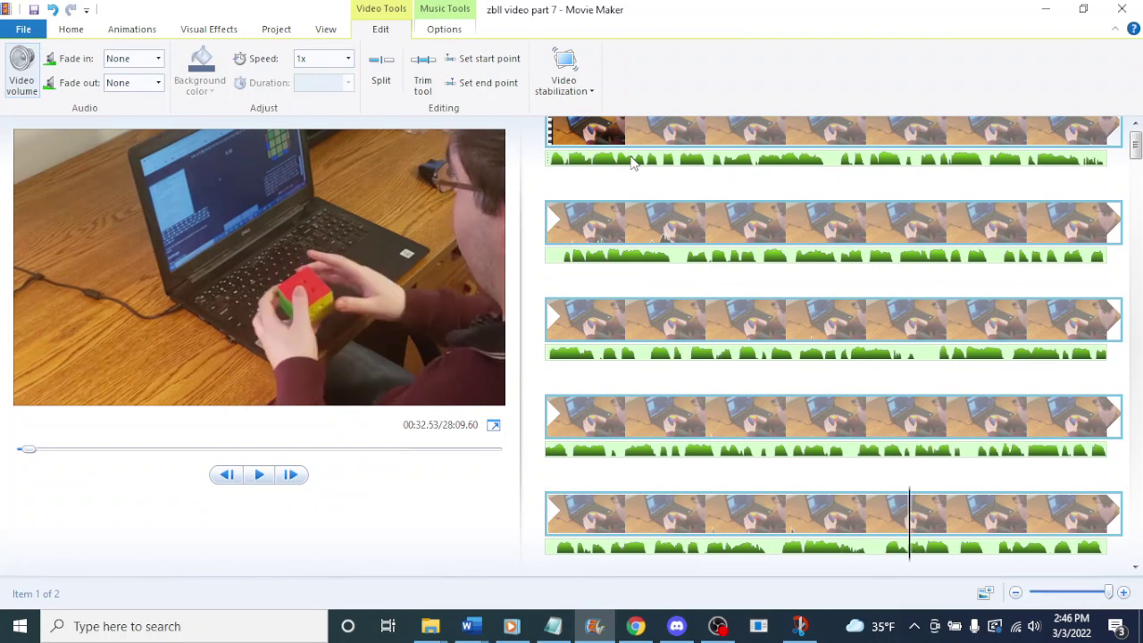
- Pinpoint the start of the solve in the cube clip and set the clip's start point there, at 00:31.37
{"action": "scroll", "coordinate": [679, 268], "scroll_direction": "down", "scroll_amount": 3}
{"action": "left_click", "coordinate": [710, 367]}
{"action": "key", "text": "space"}
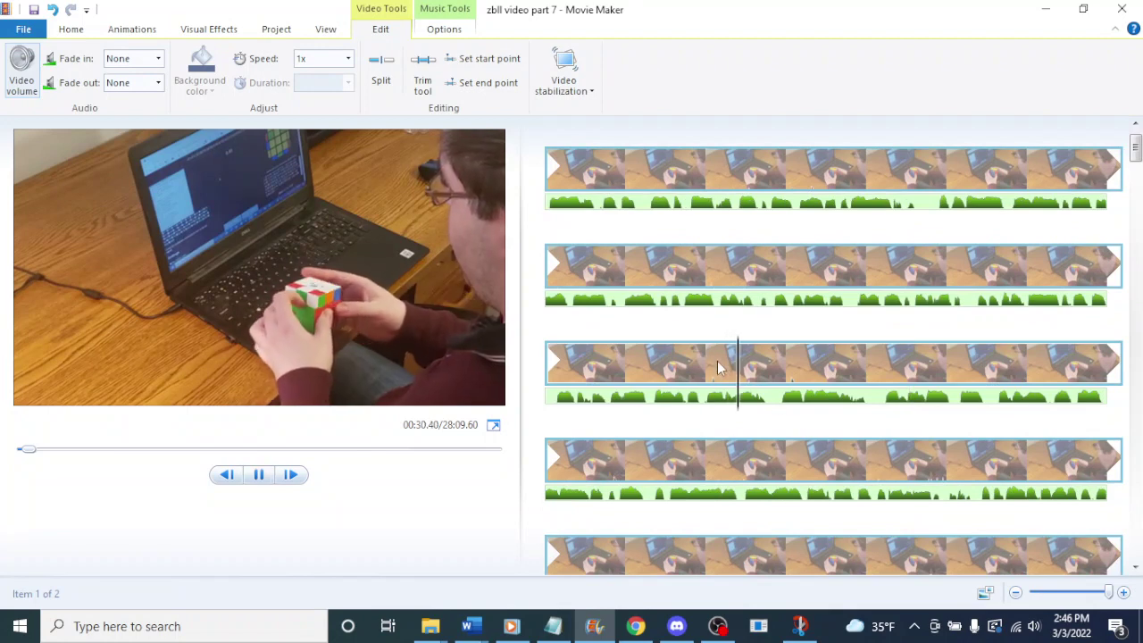
{"action": "key", "text": "space"}
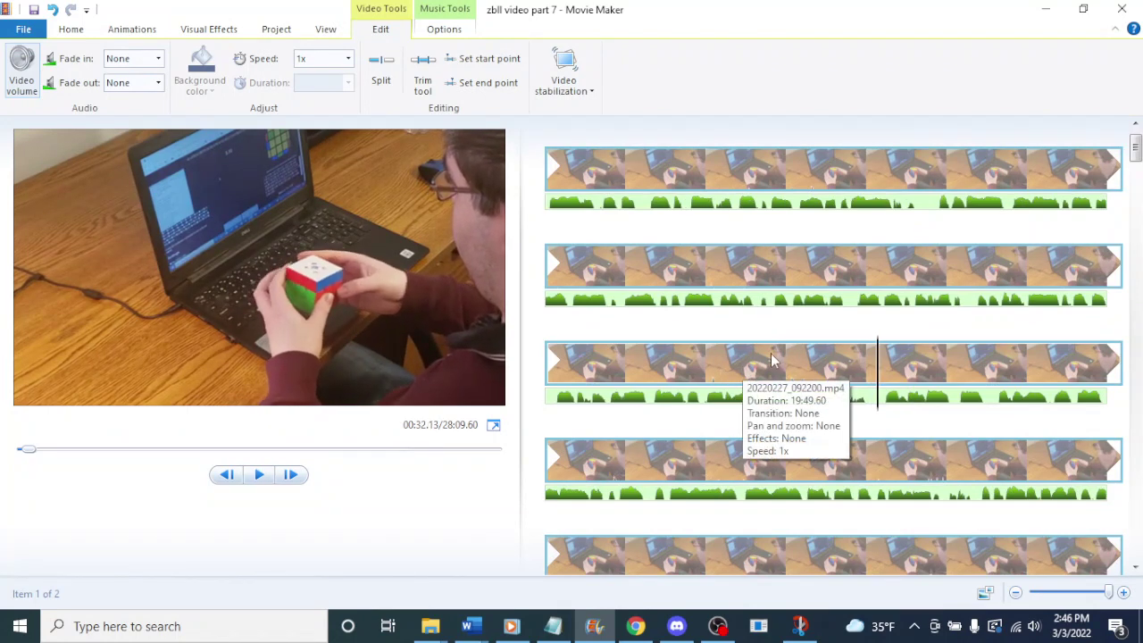
{"action": "left_click", "coordinate": [788, 372]}
{"action": "key", "text": "space"}
{"action": "key", "text": "space"}
{"action": "left_click", "coordinate": [821, 375]}
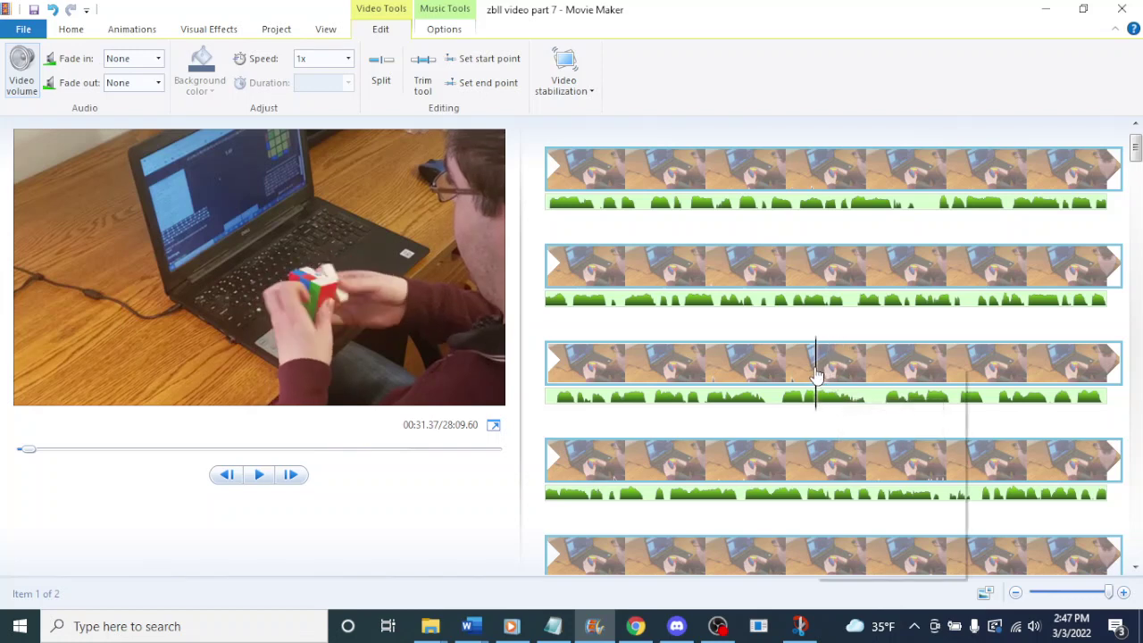
{"action": "right_click", "coordinate": [820, 374]}
{"action": "left_click", "coordinate": [870, 492]}
- Play the trimmed cube clip from the beginning and split it at 00:01.60
{"action": "key", "text": "space"}
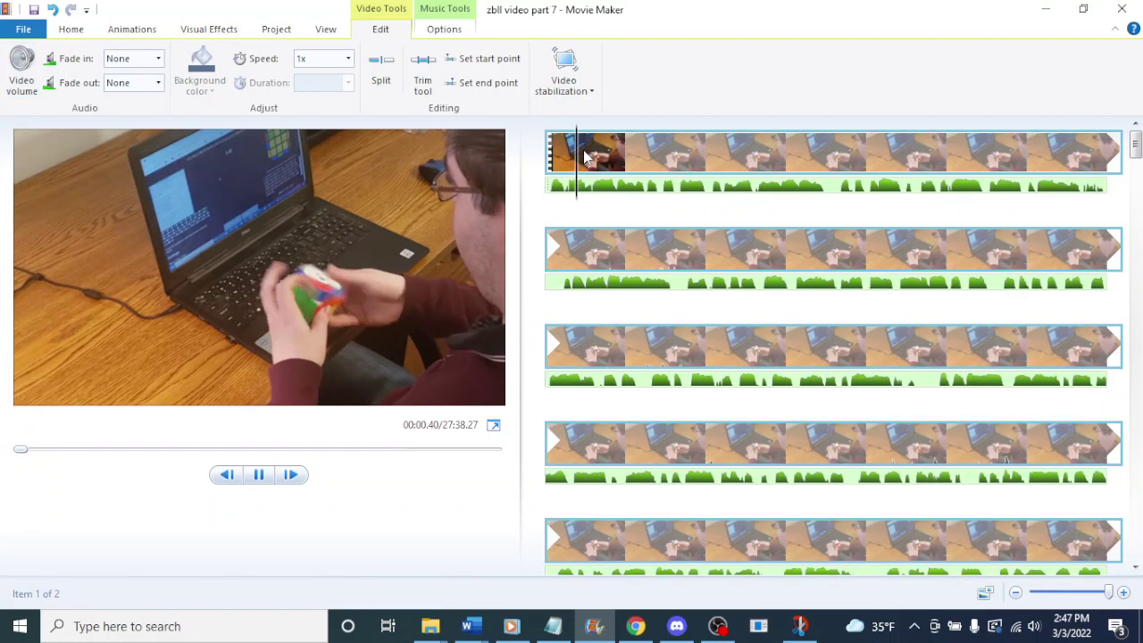
{"action": "key", "text": "space"}
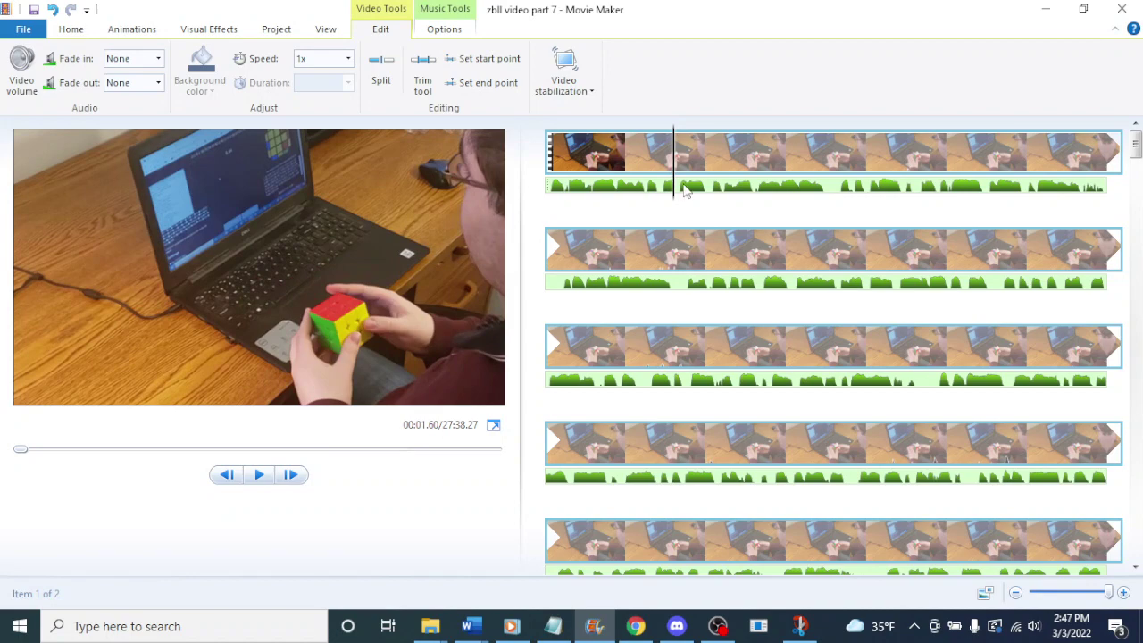
{"action": "right_click", "coordinate": [674, 166]}
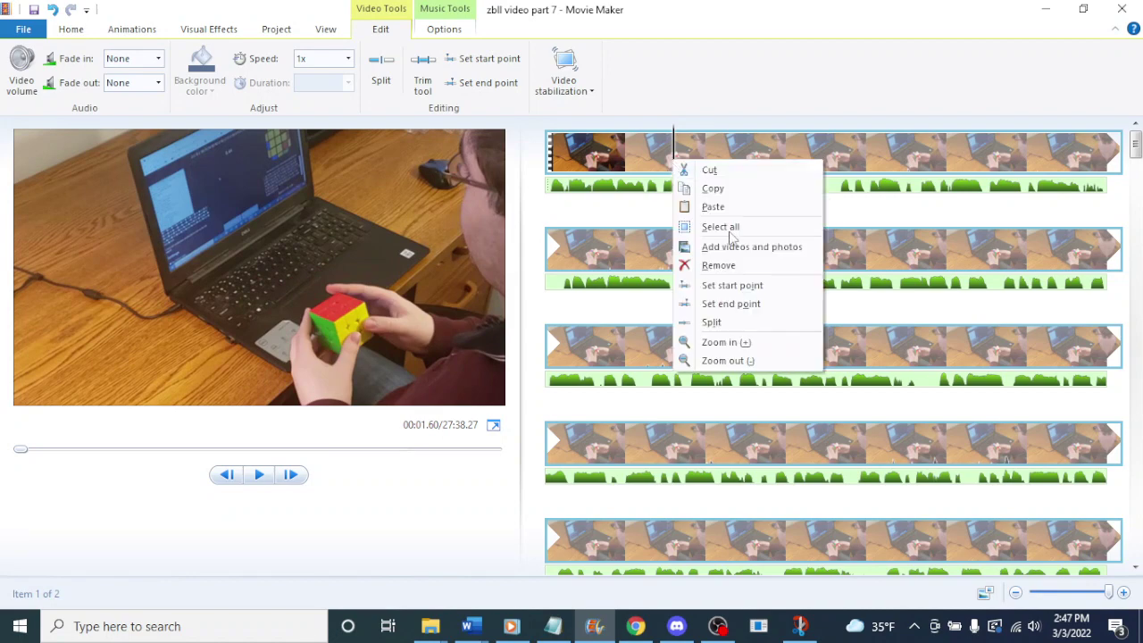
{"action": "left_click", "coordinate": [712, 322]}
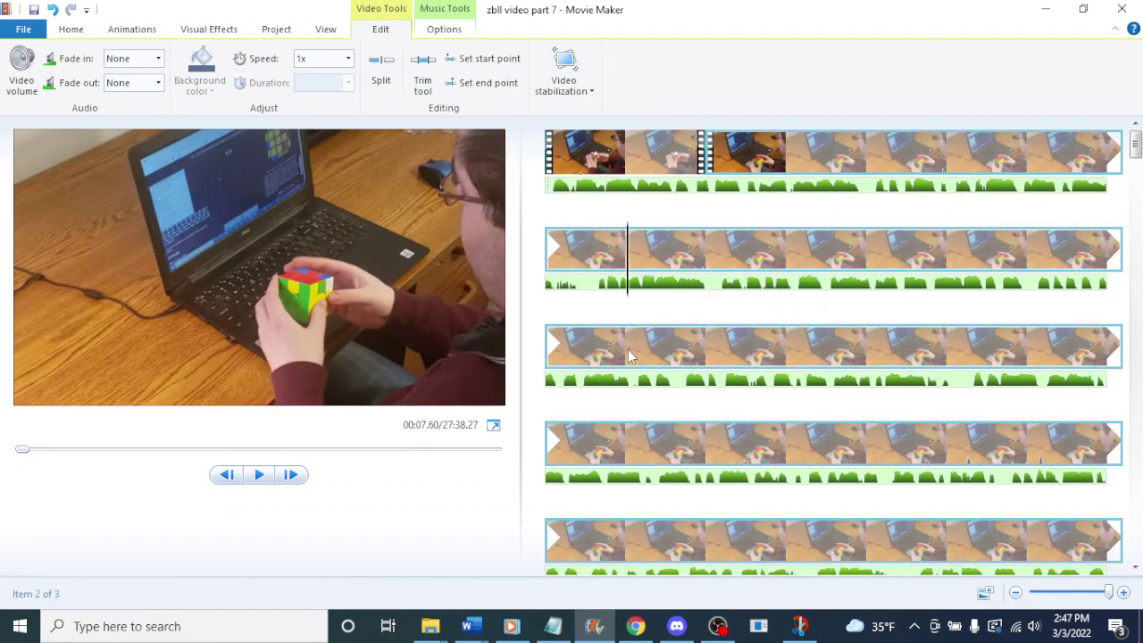
- Skim through the second piece of the cube clip up to about 01:35 to find where the next shot should start
{"action": "key", "text": "space"}
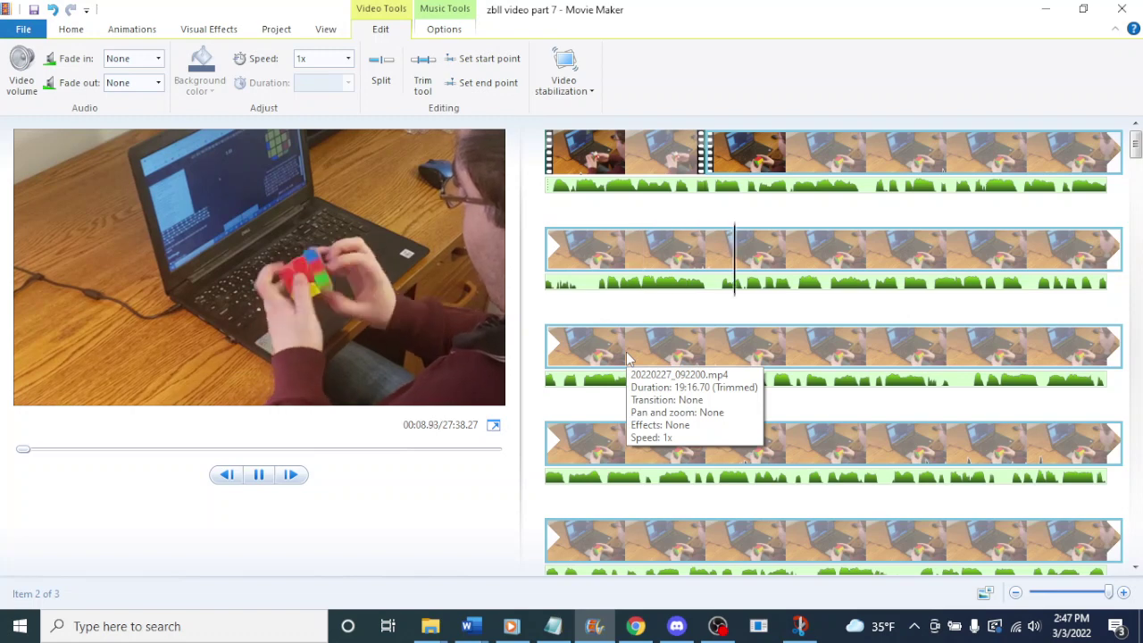
{"action": "left_click", "coordinate": [642, 361]}
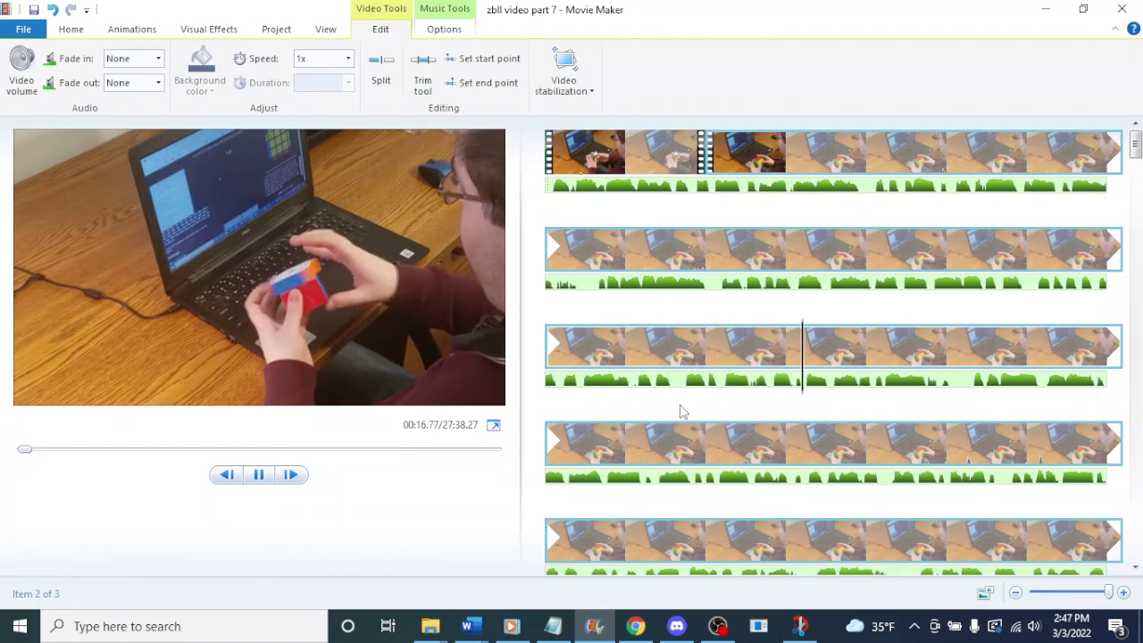
{"action": "left_click", "coordinate": [628, 444]}
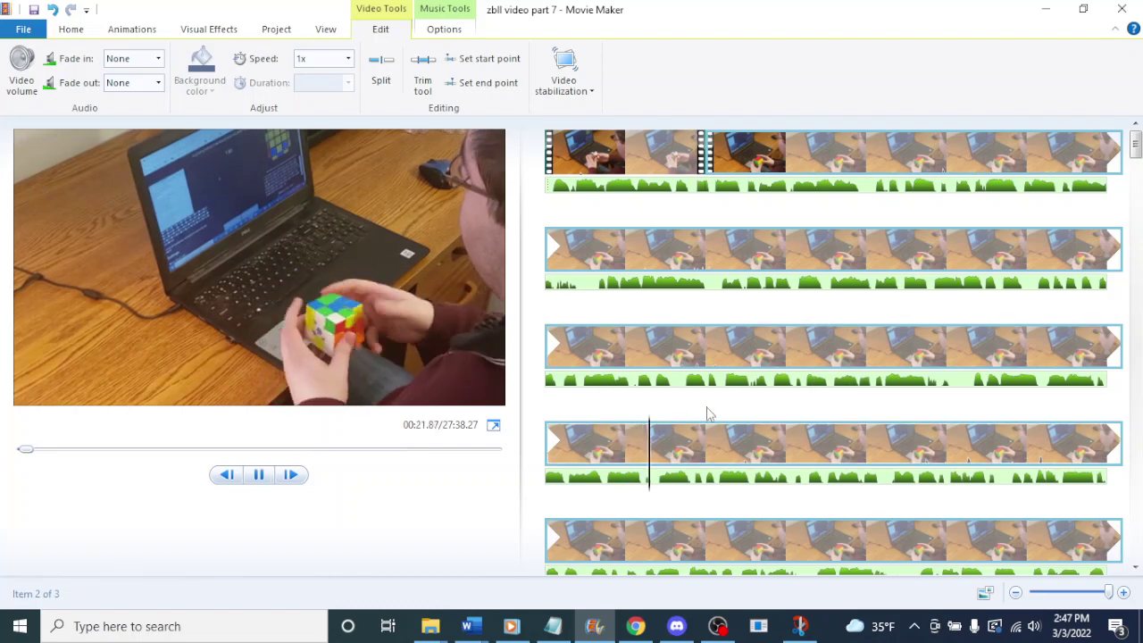
{"action": "scroll", "coordinate": [706, 414], "scroll_direction": "down", "scroll_amount": 1}
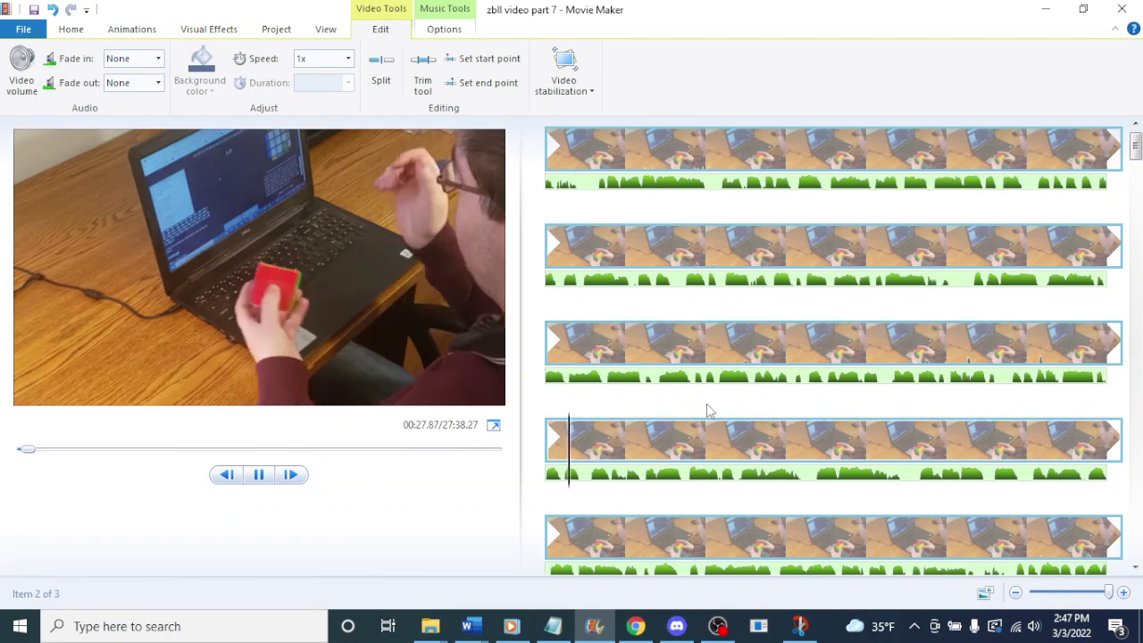
{"action": "key", "text": "space"}
{"action": "scroll", "coordinate": [643, 373], "scroll_direction": "down", "scroll_amount": 2}
{"action": "left_click", "coordinate": [630, 346]}
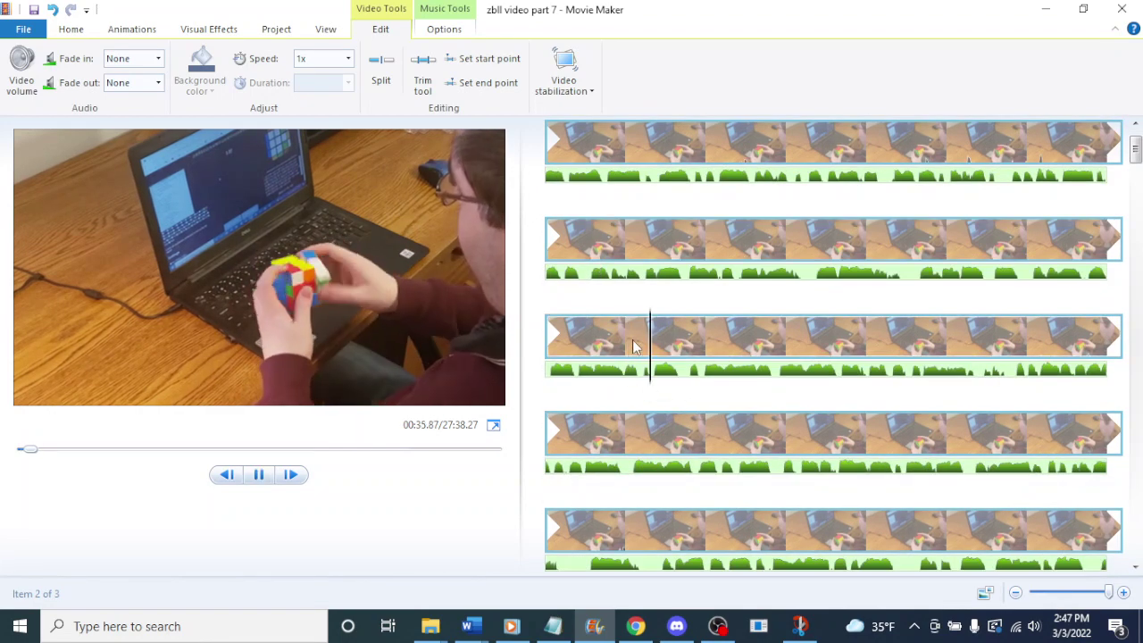
{"action": "left_click", "coordinate": [628, 460]}
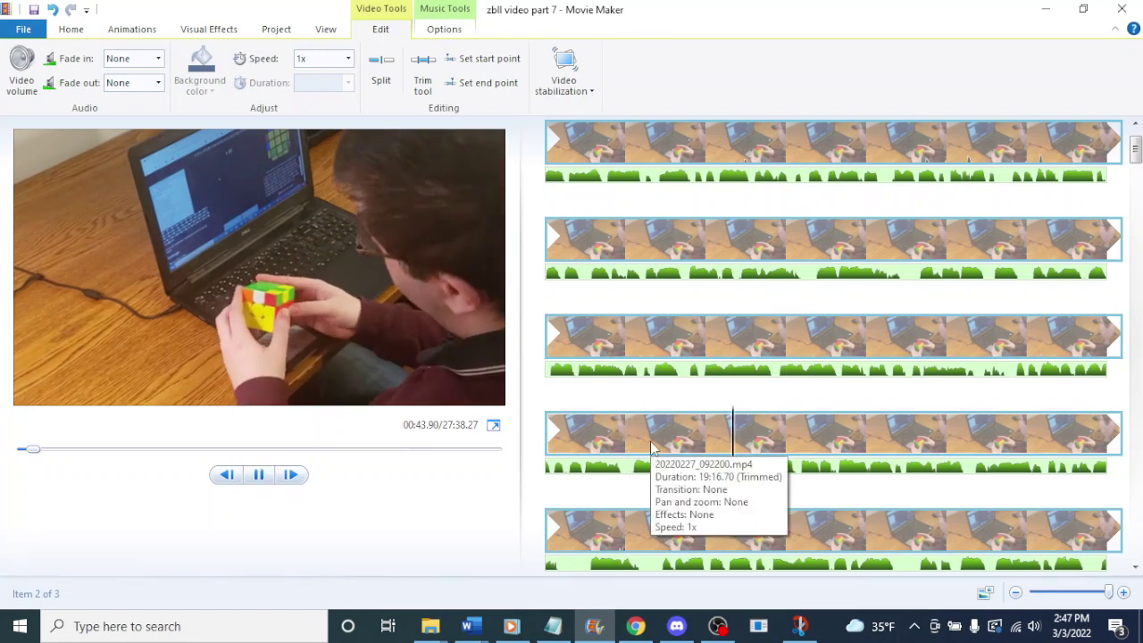
{"action": "scroll", "coordinate": [733, 410], "scroll_direction": "down", "scroll_amount": 1}
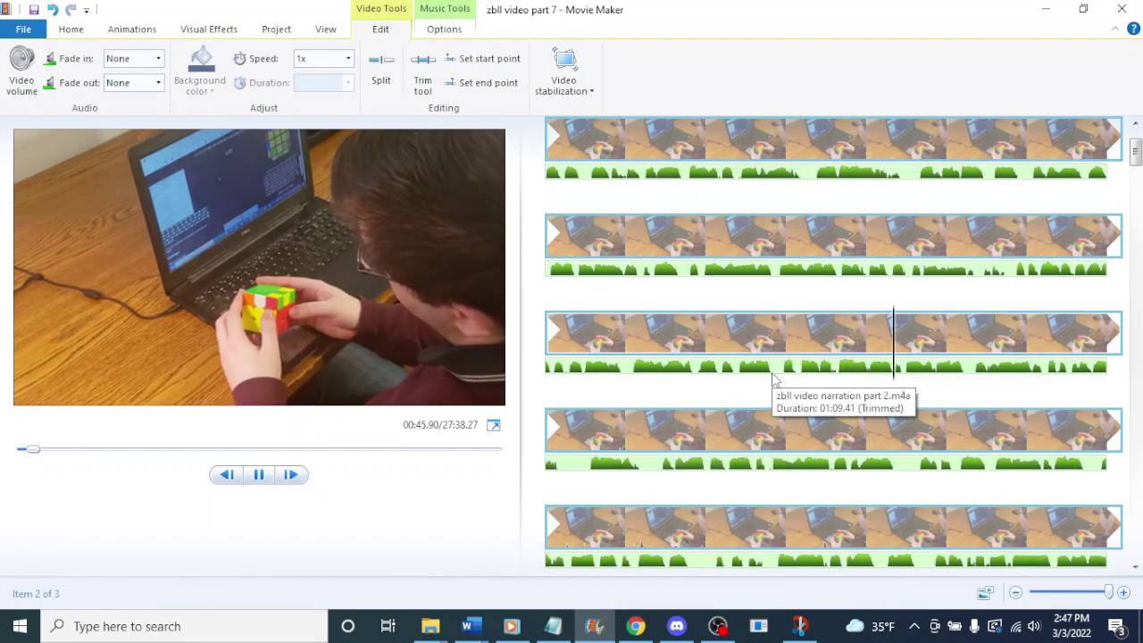
{"action": "scroll", "coordinate": [773, 379], "scroll_direction": "down", "scroll_amount": 1}
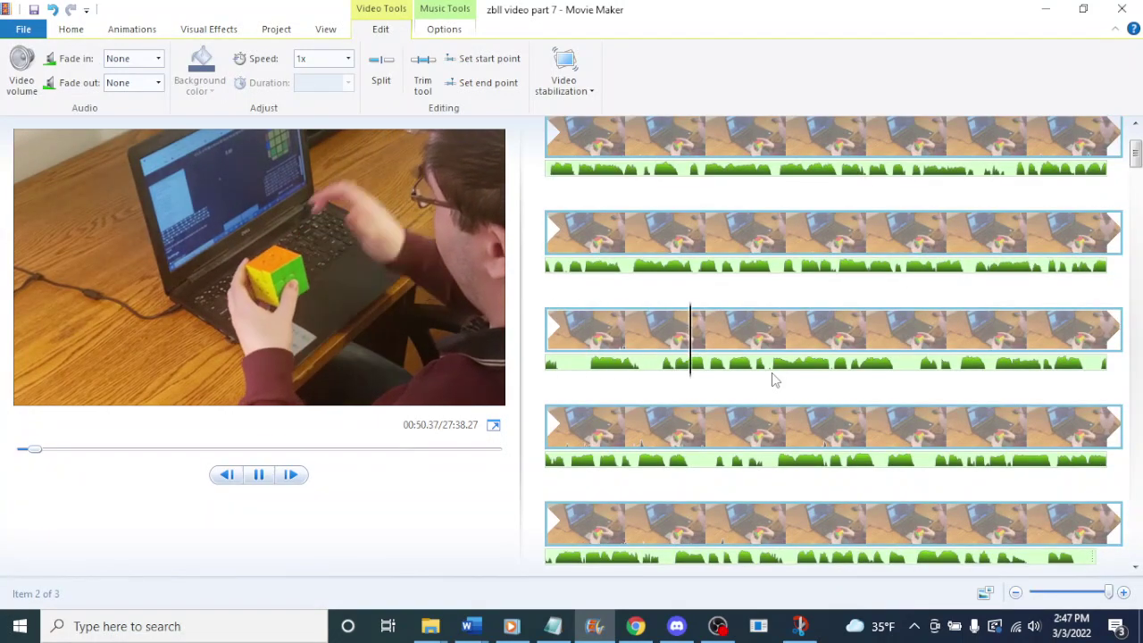
{"action": "scroll", "coordinate": [773, 380], "scroll_direction": "down", "scroll_amount": 1}
{"action": "left_click", "coordinate": [688, 326]}
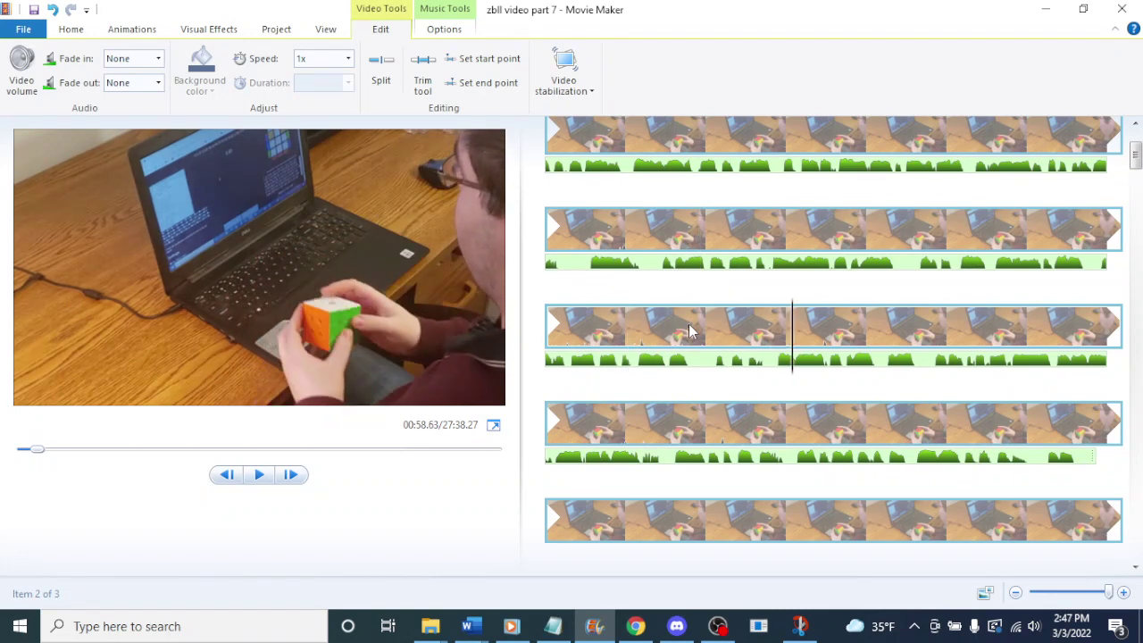
{"action": "scroll", "coordinate": [688, 323], "scroll_direction": "down", "scroll_amount": 1}
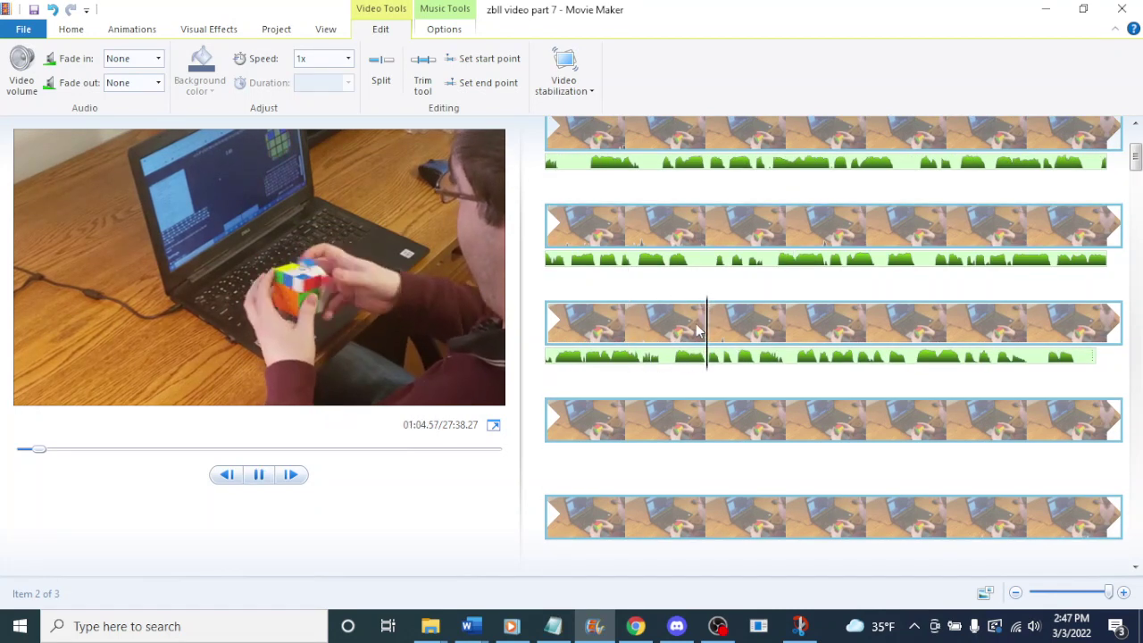
{"action": "left_click", "coordinate": [684, 420]}
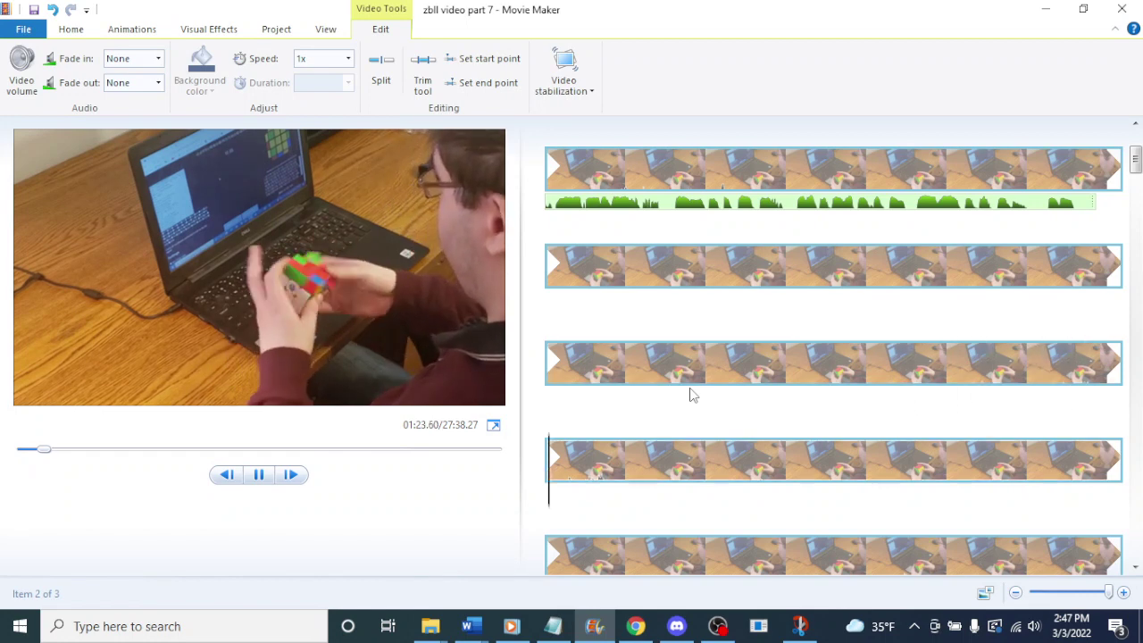
{"action": "left_click", "coordinate": [791, 362]}
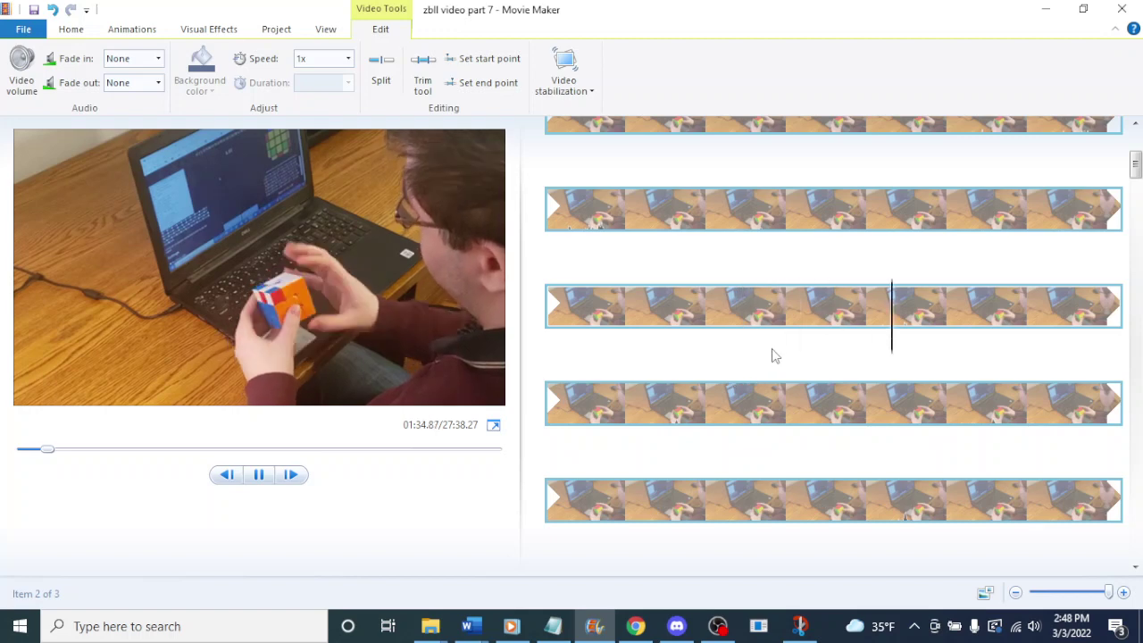
- Find the end of a solve just before 02:00 and set the second piece's start point shortly before it, at 01:57.57
{"action": "key", "text": "space"}
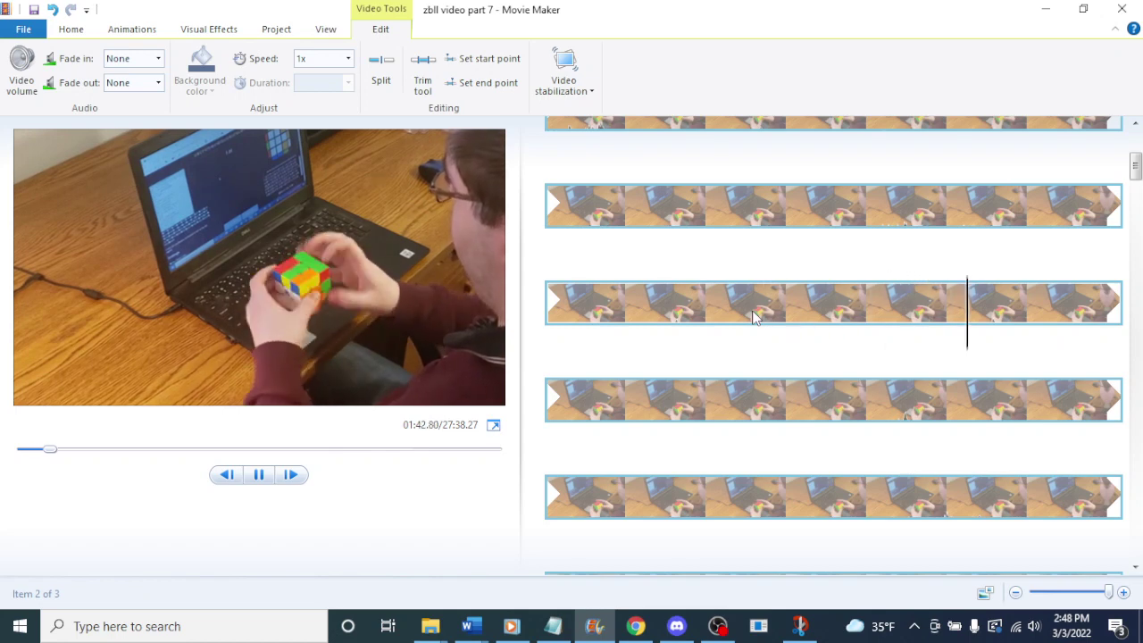
{"action": "left_click", "coordinate": [722, 382]}
{"action": "key", "text": "space"}
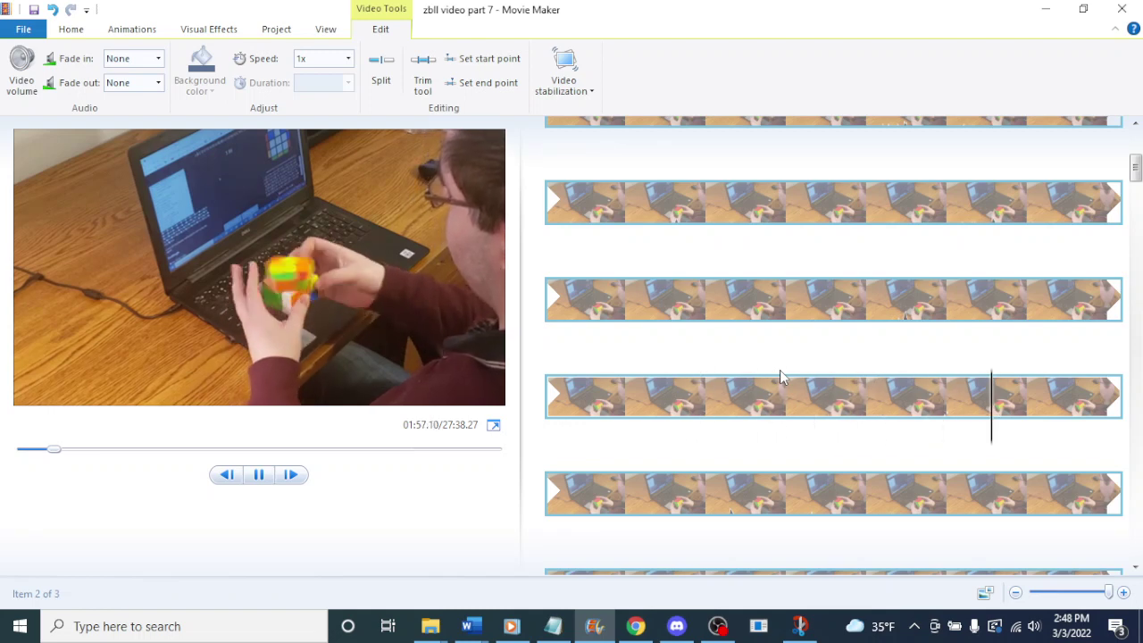
{"action": "key", "text": "space"}
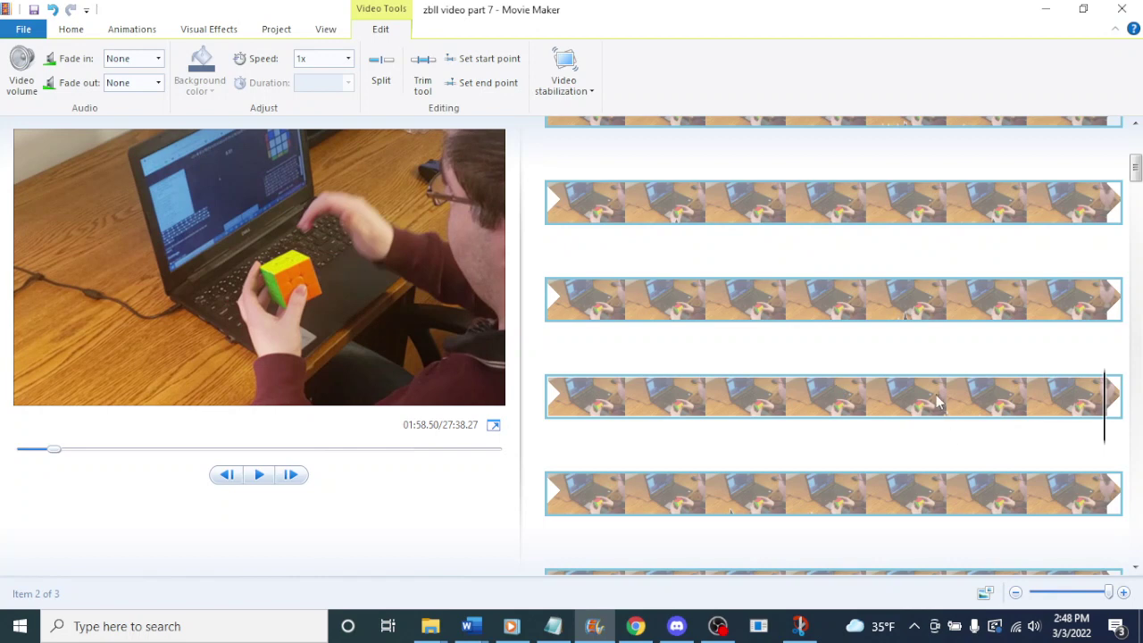
{"action": "key", "text": "space"}
{"action": "key", "text": "space"}
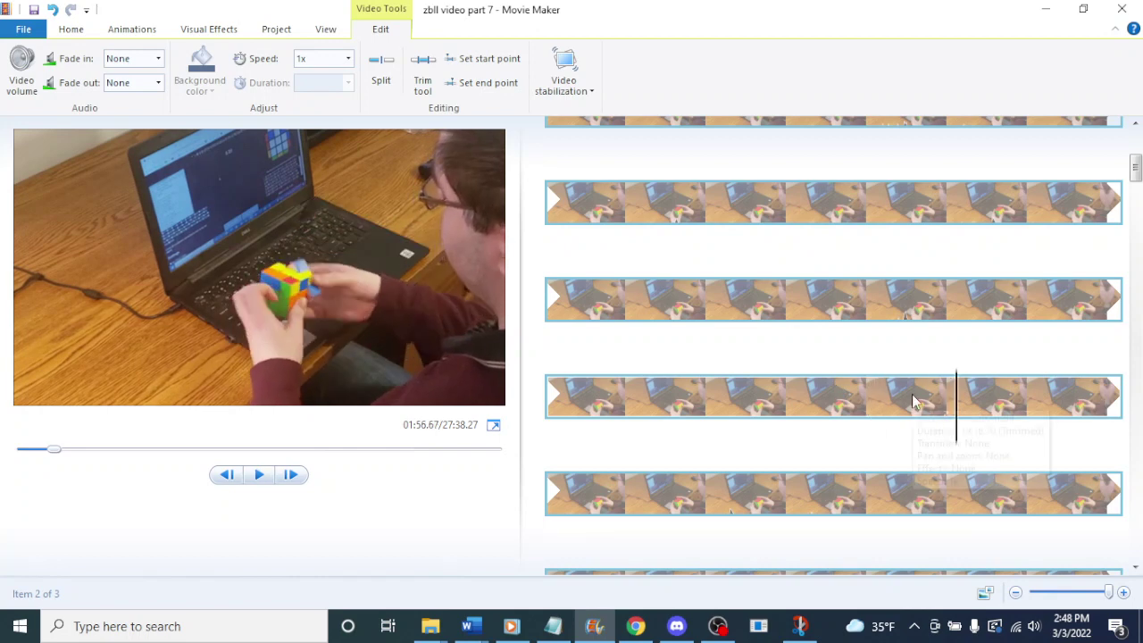
{"action": "key", "text": "space"}
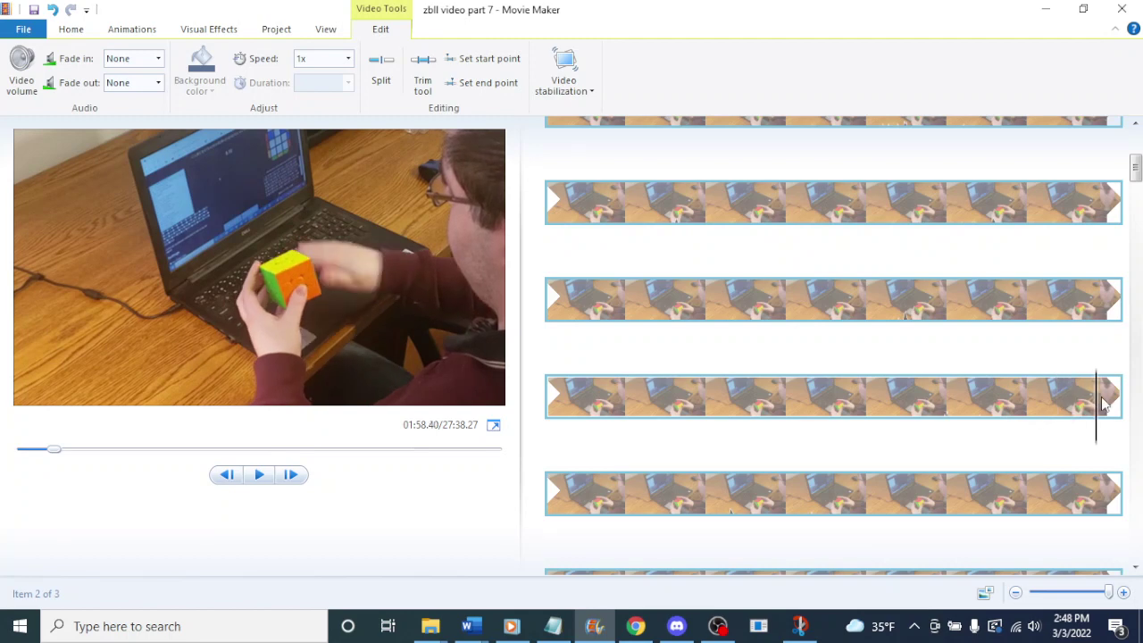
{"action": "left_click_drag", "start_coordinate": [1085, 407], "coordinate": [1042, 407]}
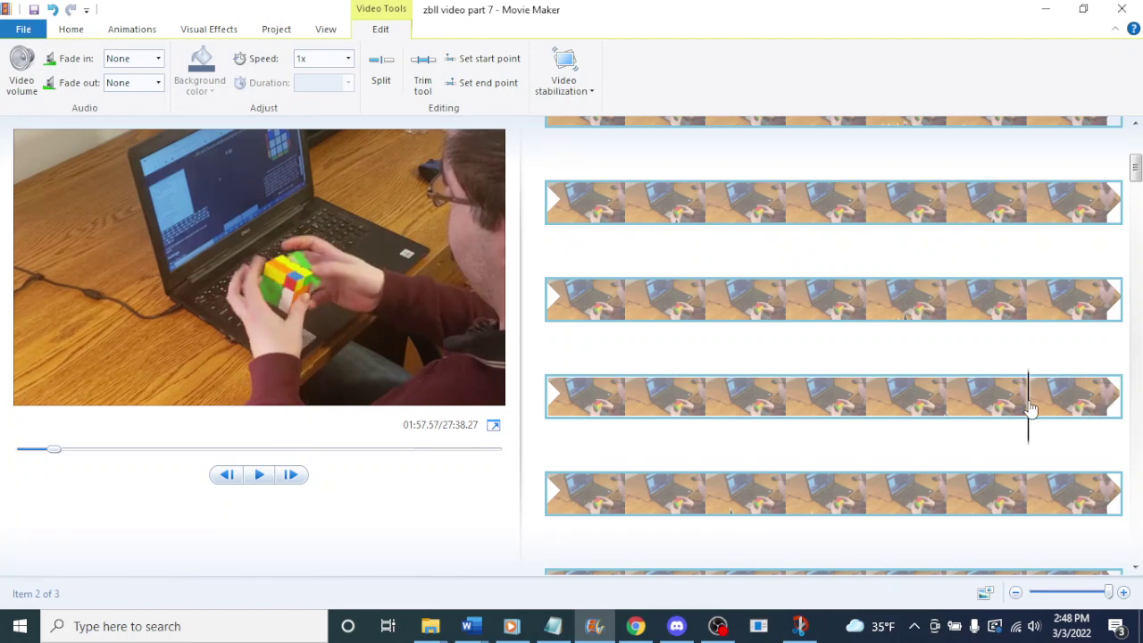
{"action": "right_click", "coordinate": [1031, 409]}
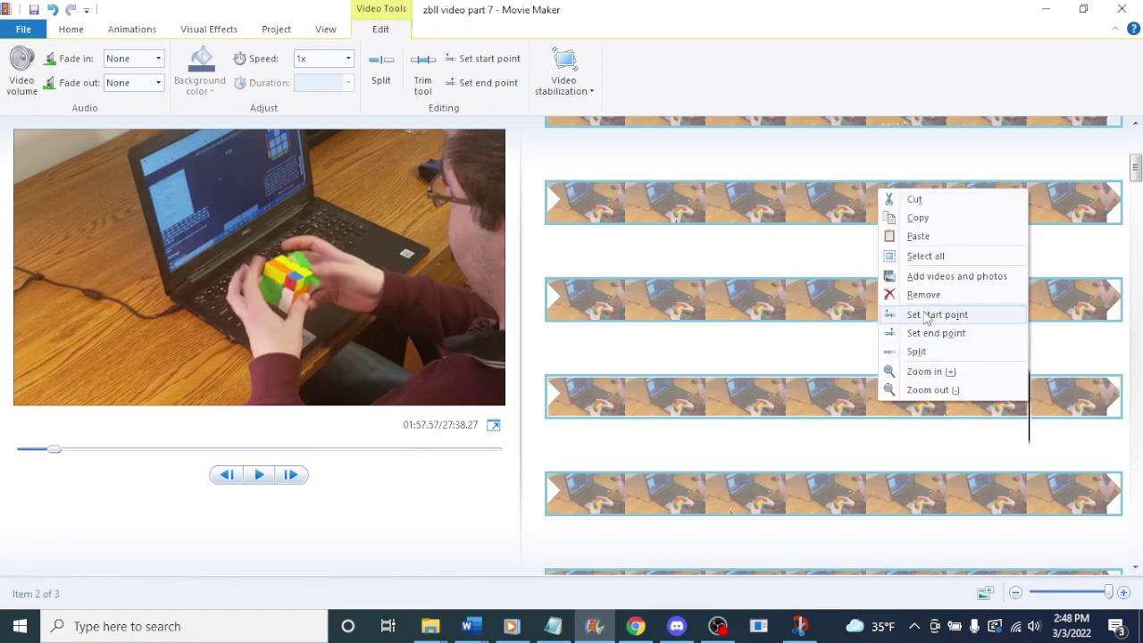
{"action": "left_click", "coordinate": [982, 317]}
- Play the timeline from the beginning to check the cut between the two cube clip pieces
{"action": "key", "text": "space"}
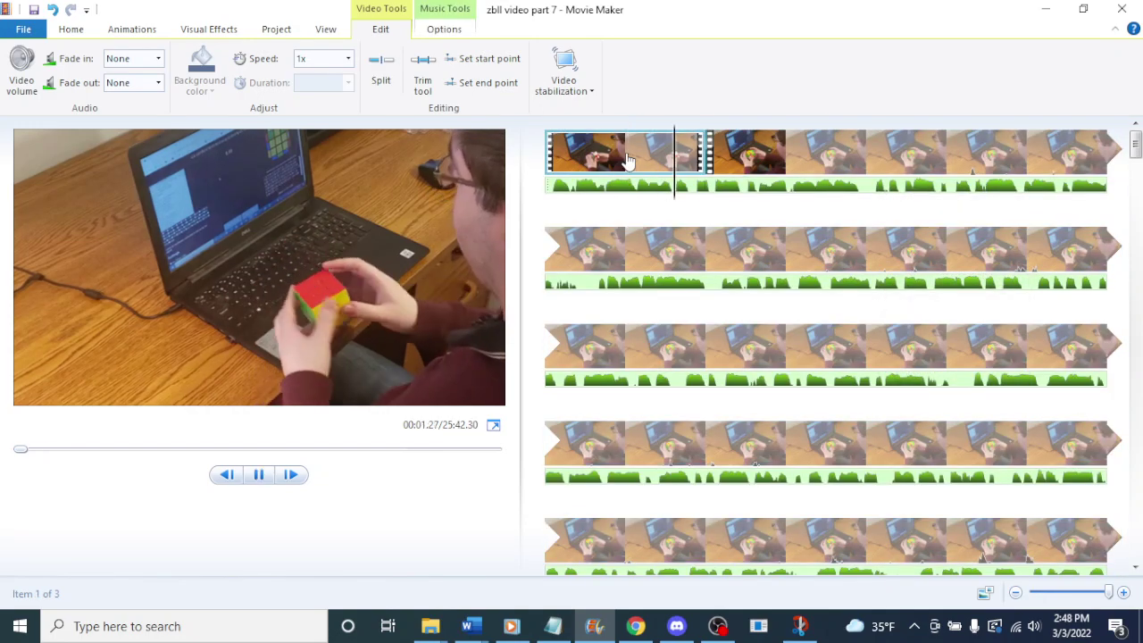
{"action": "left_click", "coordinate": [579, 149]}
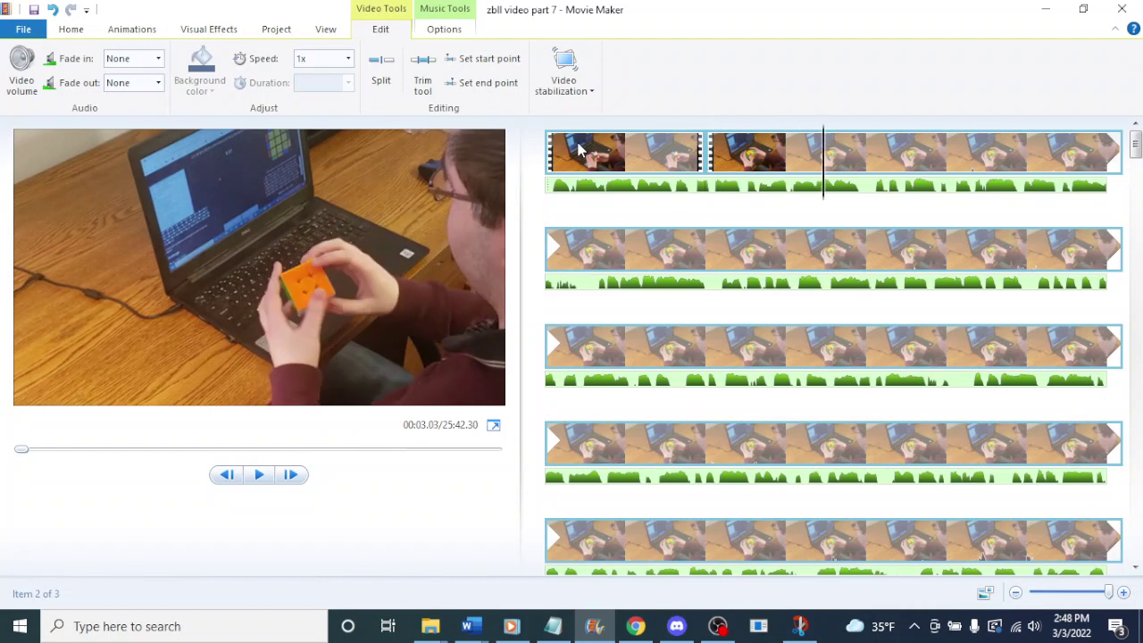
- Find the end of a solve shortly after 00:30 in the second cube clip piece and set its start point at 00:32.63
{"action": "left_click", "coordinate": [746, 157]}
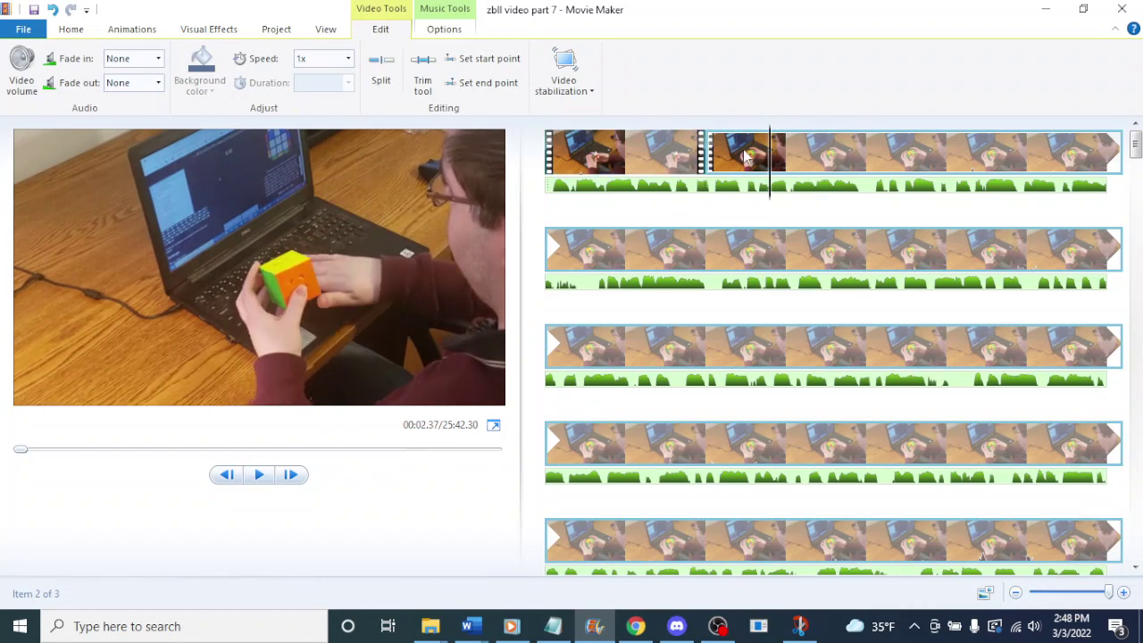
{"action": "key", "text": "space"}
{"action": "left_click", "coordinate": [746, 156]}
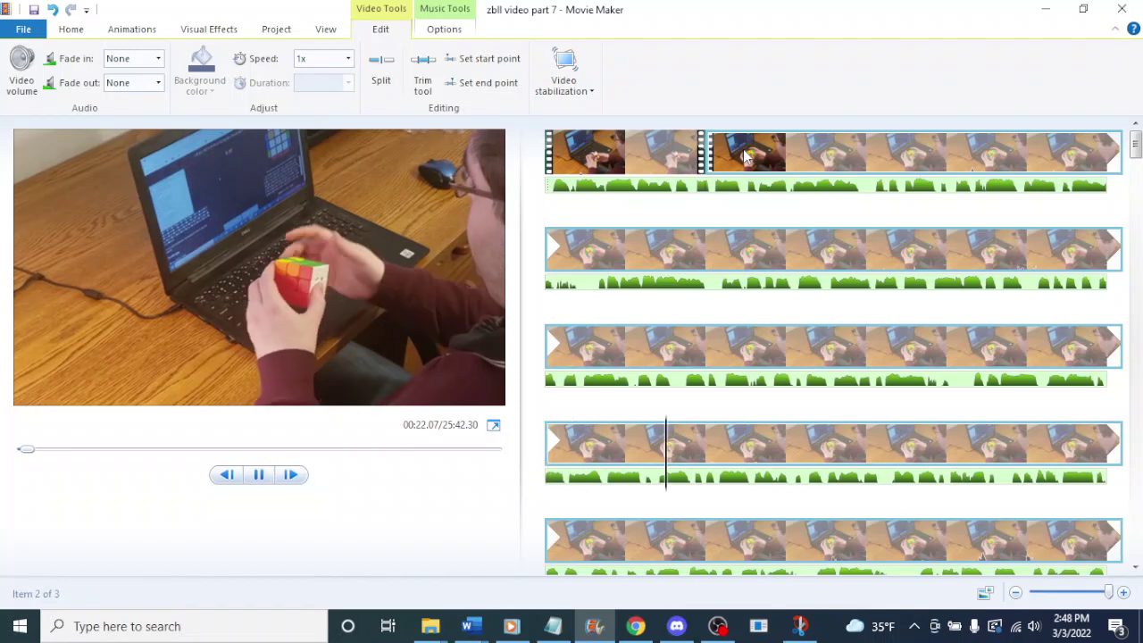
{"action": "scroll", "coordinate": [816, 301], "scroll_direction": "down", "scroll_amount": 3}
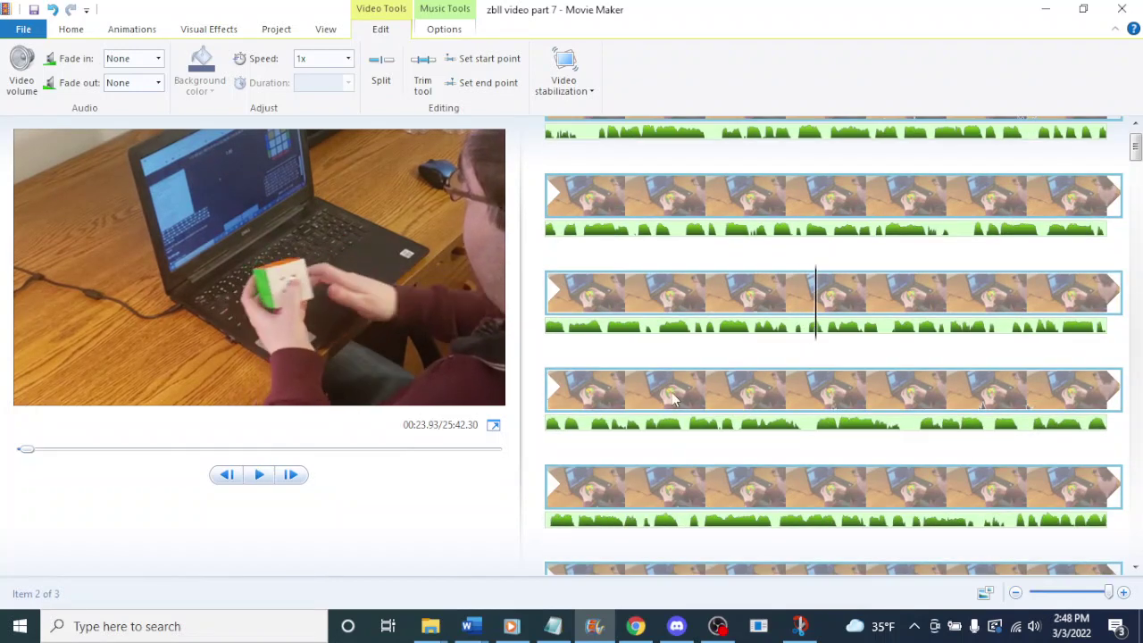
{"action": "left_click", "coordinate": [630, 397]}
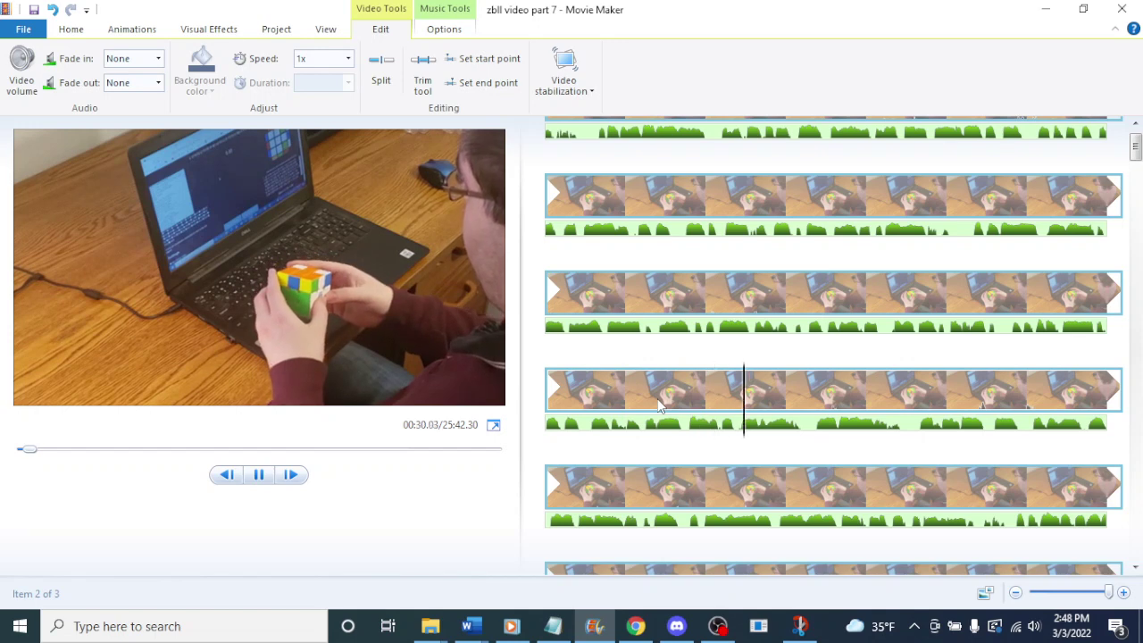
{"action": "key", "text": "space"}
{"action": "key", "text": "space"}
{"action": "key", "text": "space"}
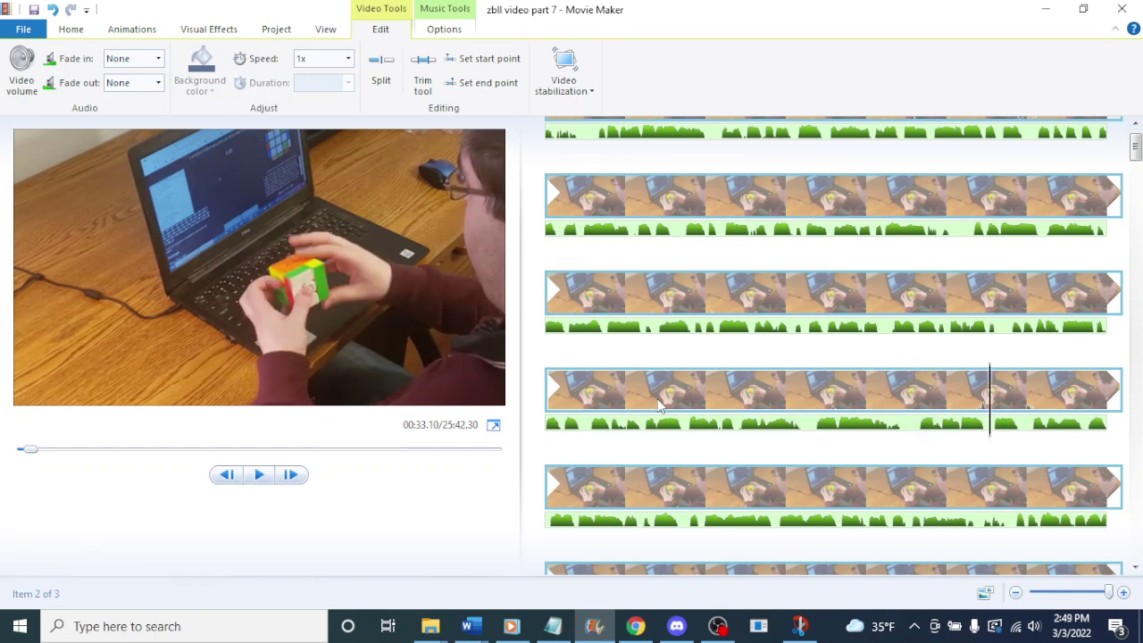
{"action": "left_click_drag", "start_coordinate": [989, 396], "coordinate": [948, 393]}
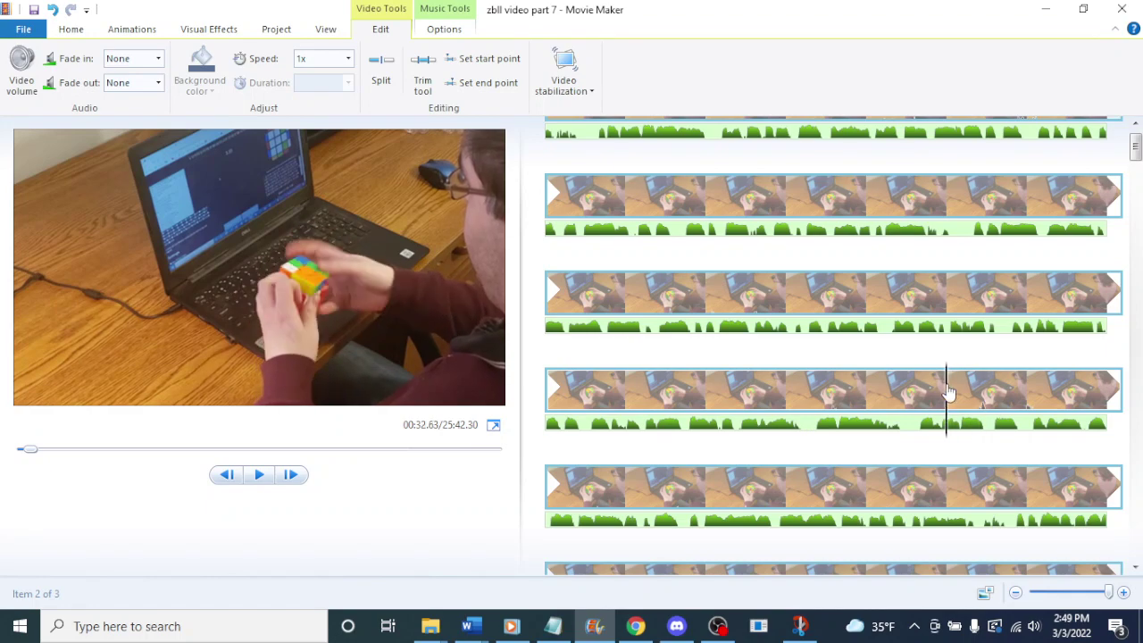
{"action": "right_click", "coordinate": [947, 386]}
{"action": "left_click", "coordinate": [989, 510]}
{"action": "key", "text": "space"}
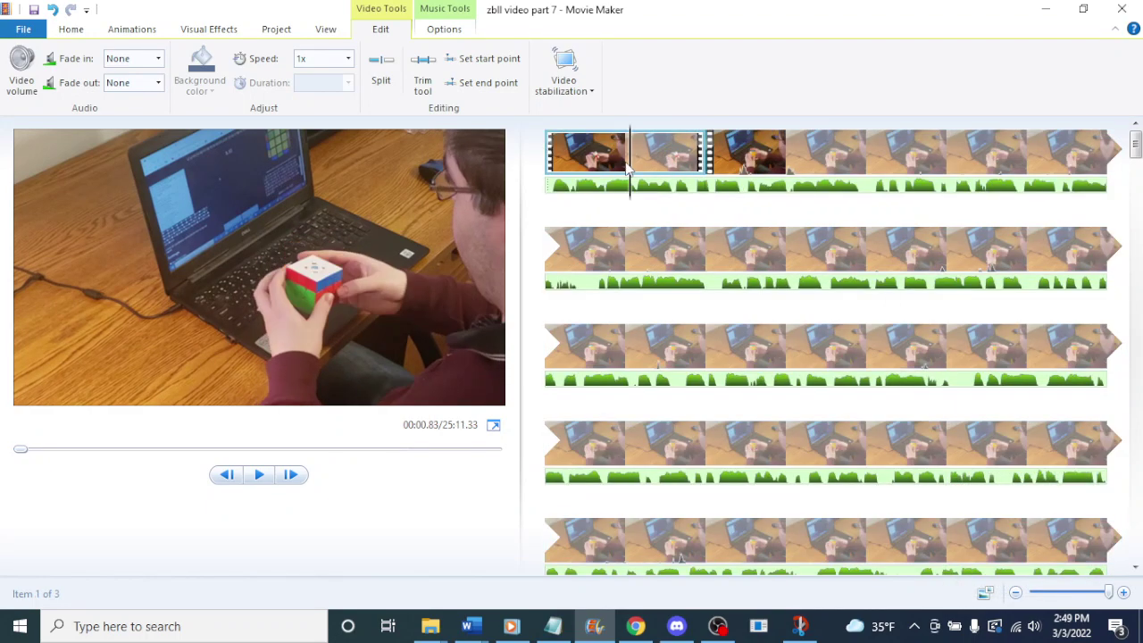
- Replay the opening of the timeline to check the transition into the re-trimmed second piece
{"action": "left_click", "coordinate": [591, 157]}
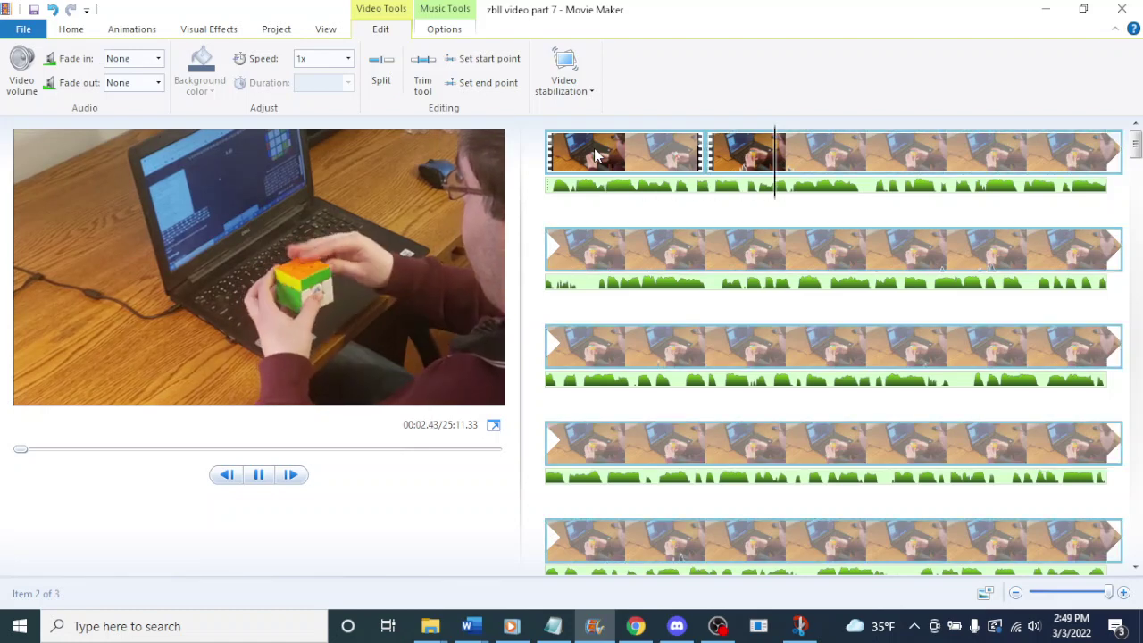
{"action": "key", "text": "space"}
{"action": "key", "text": "space"}
{"action": "left_click", "coordinate": [787, 157]}
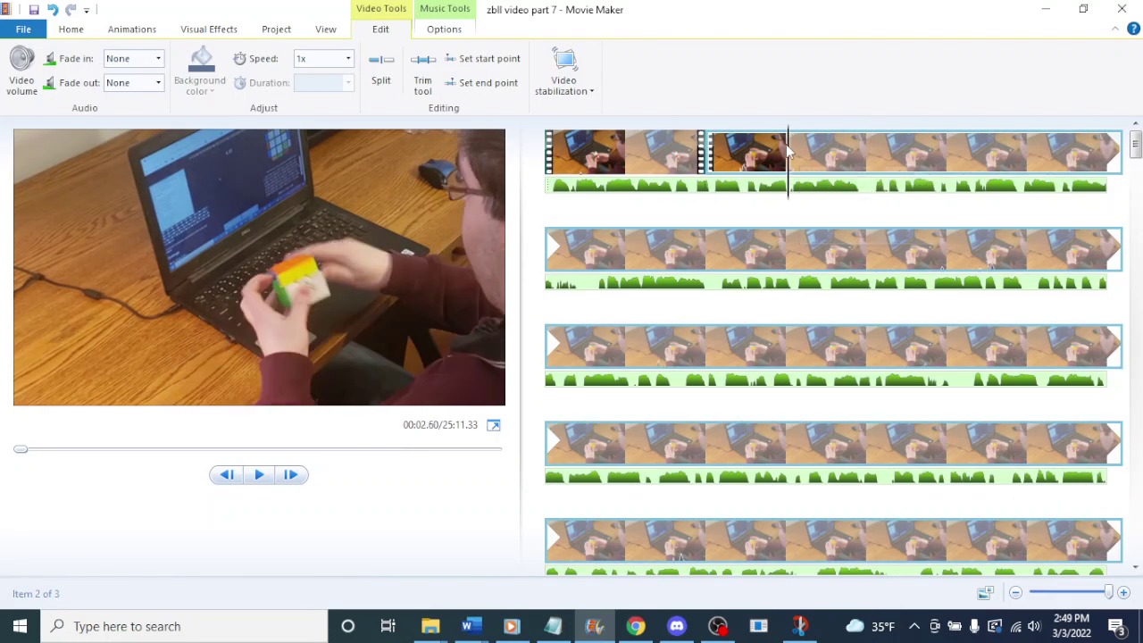
{"action": "key", "text": "space"}
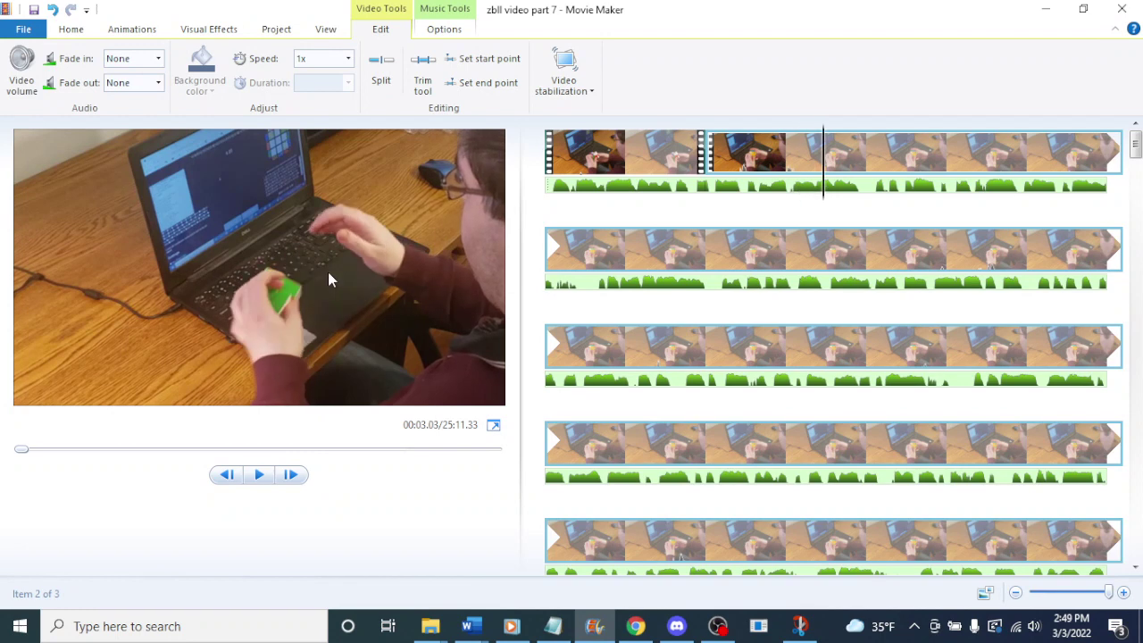
- Play the second piece until the solved cube has been put down and split it at 00:03.57
{"action": "left_click", "coordinate": [707, 153]}
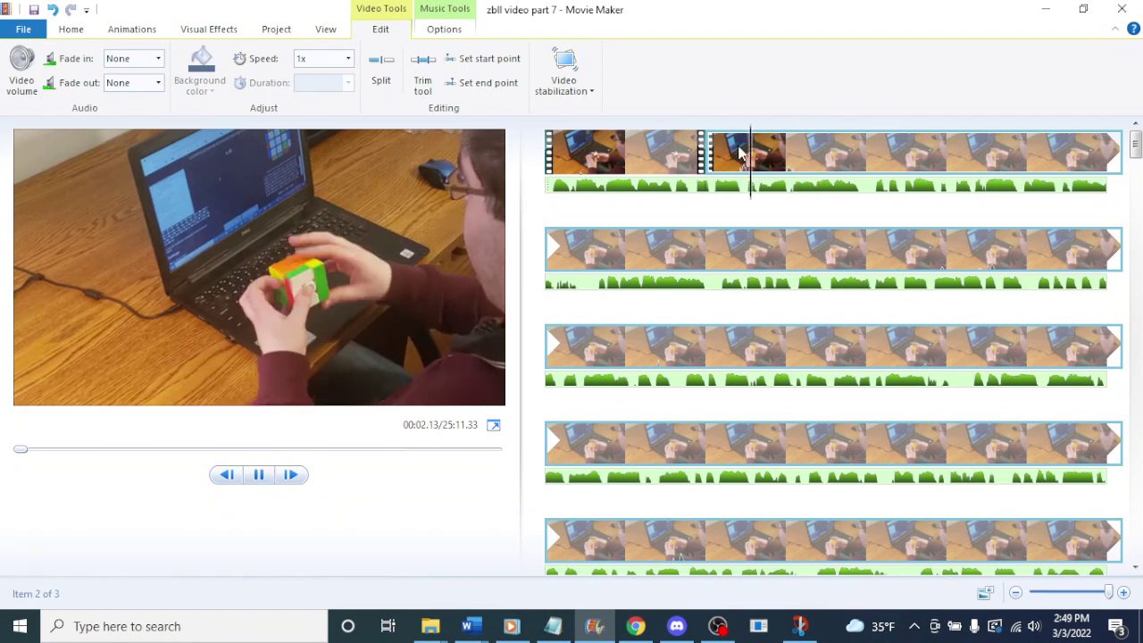
{"action": "left_click", "coordinate": [844, 154]}
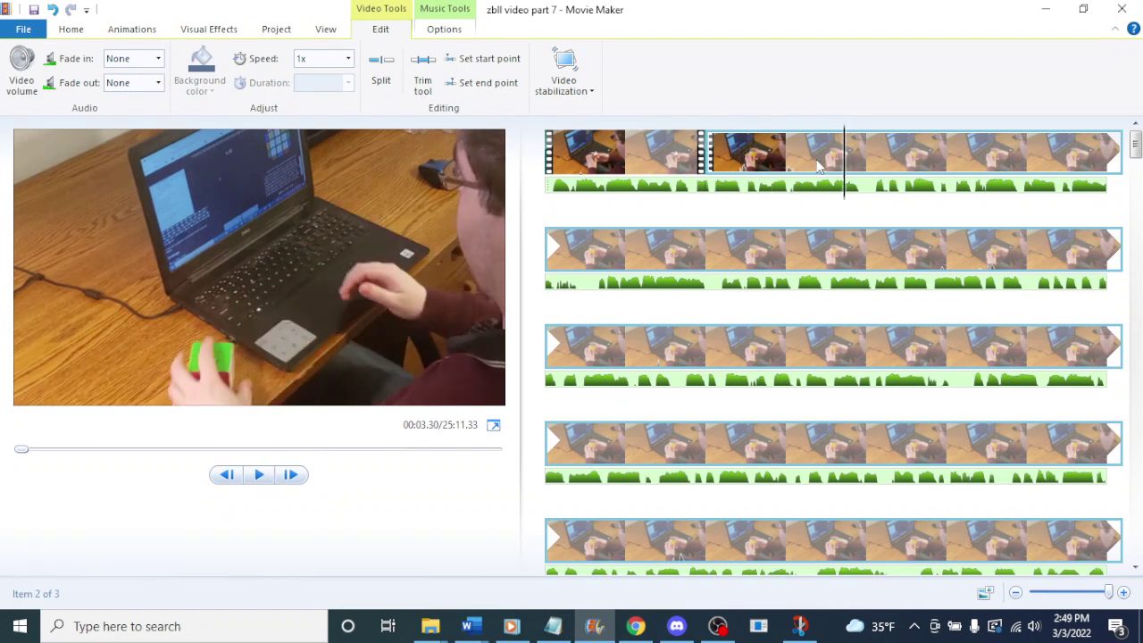
{"action": "left_click", "coordinate": [724, 159]}
{"action": "key", "text": "space"}
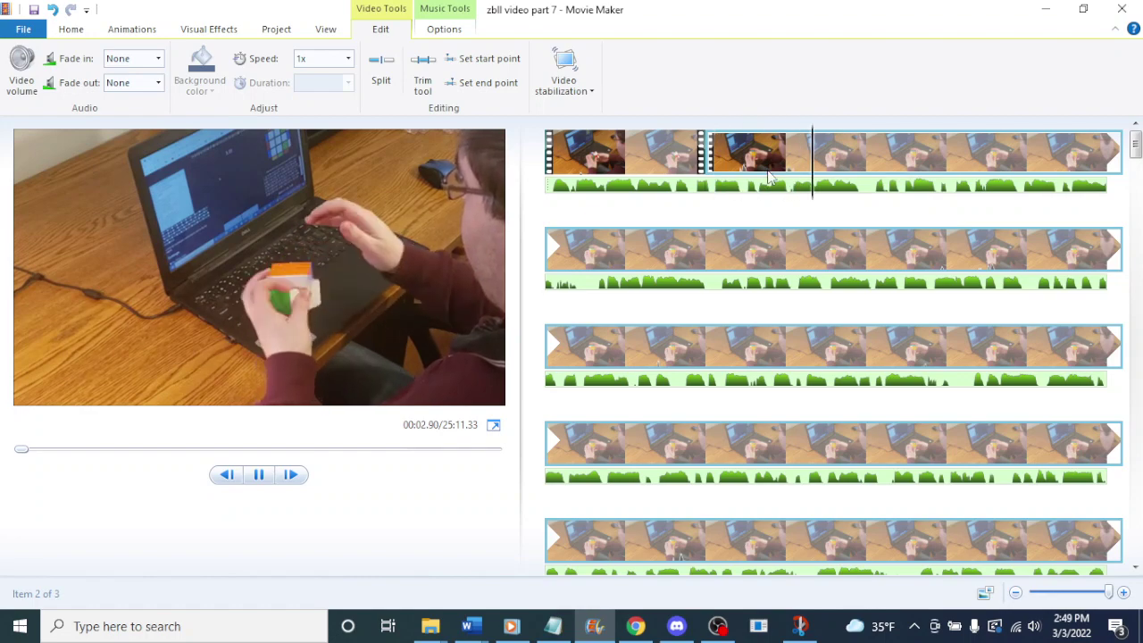
{"action": "left_click", "coordinate": [864, 161]}
{"action": "right_click", "coordinate": [865, 161]}
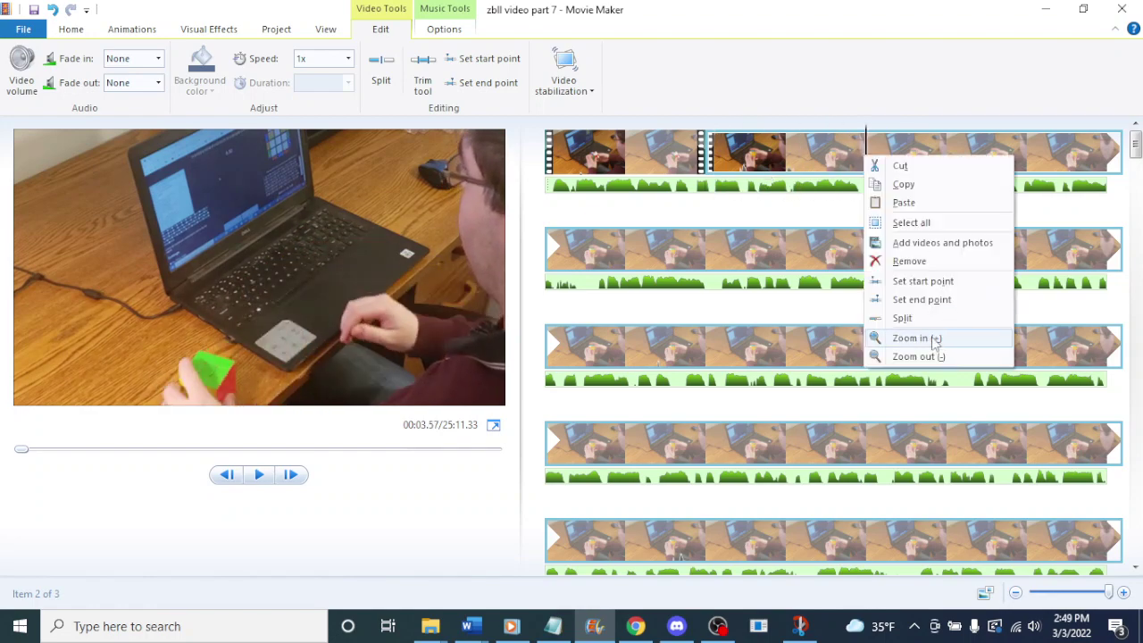
{"action": "left_click", "coordinate": [901, 317]}
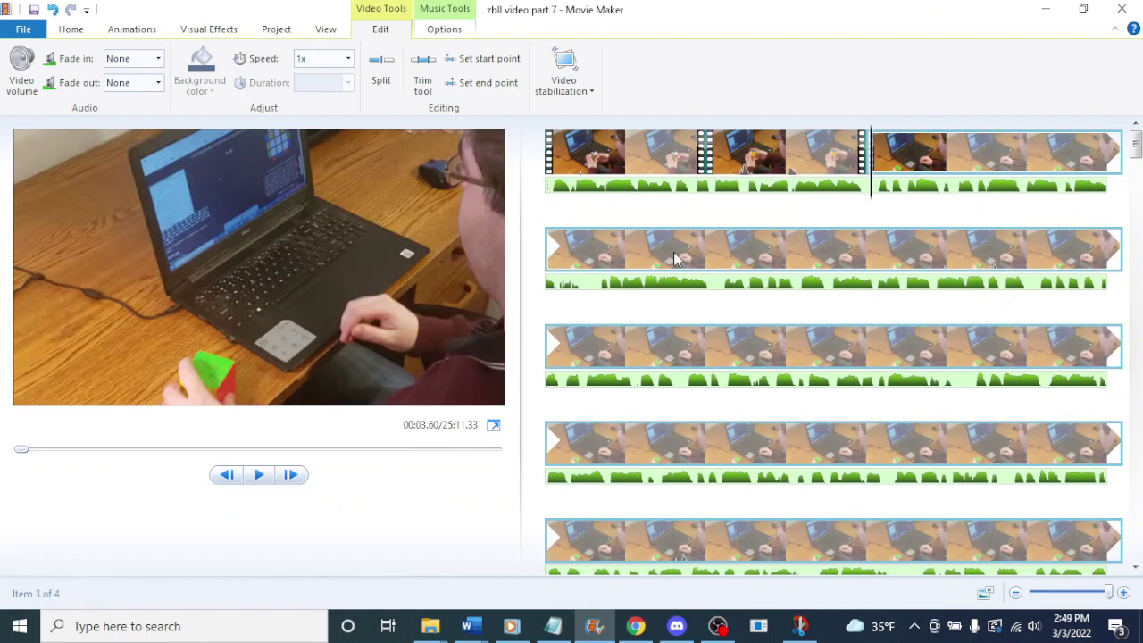
- Skim through the third cube clip piece from about 00:14 to 00:40 to look for the end of the next solve
{"action": "left_click", "coordinate": [628, 349]}
{"action": "key", "text": "space"}
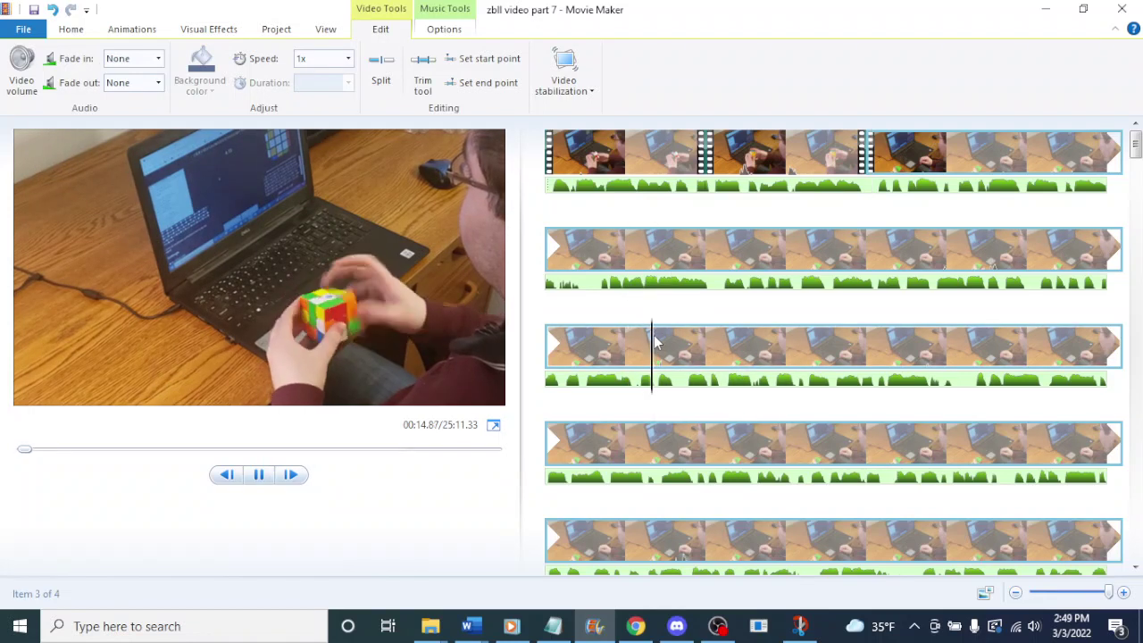
{"action": "left_click", "coordinate": [631, 348]}
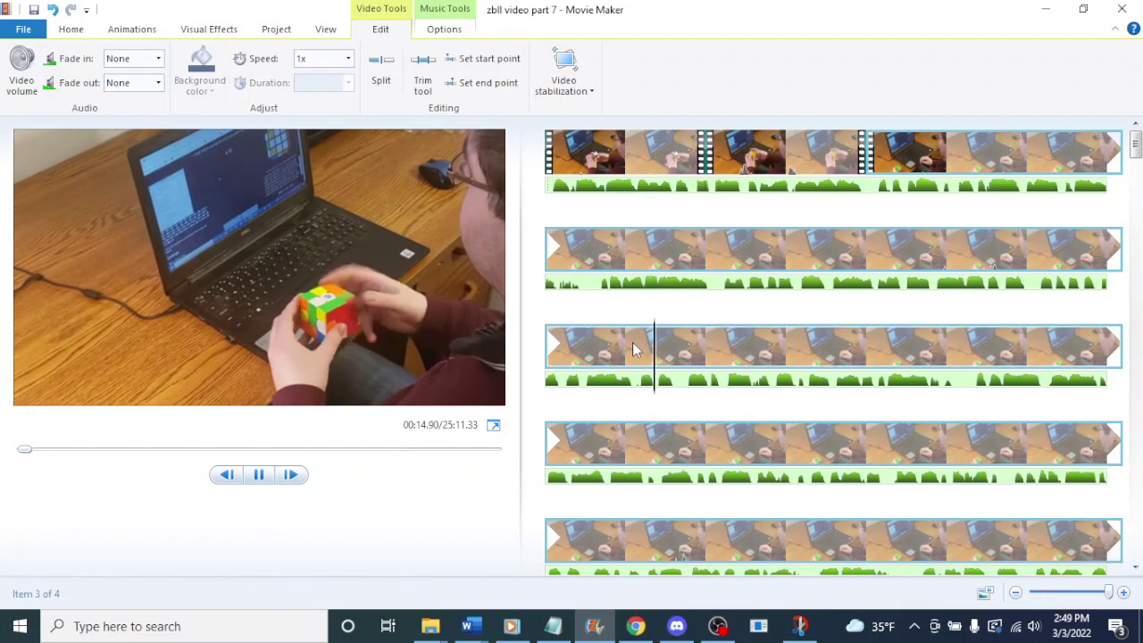
{"action": "left_click", "coordinate": [627, 447]}
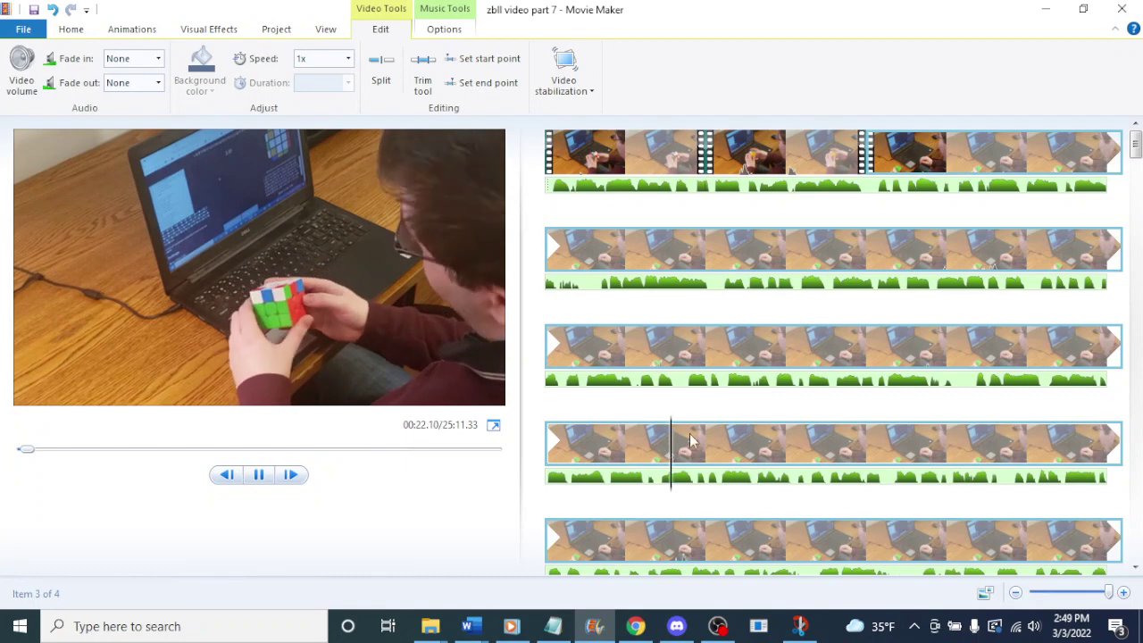
{"action": "scroll", "coordinate": [671, 442], "scroll_direction": "down", "scroll_amount": 1}
{"action": "left_click", "coordinate": [673, 434]}
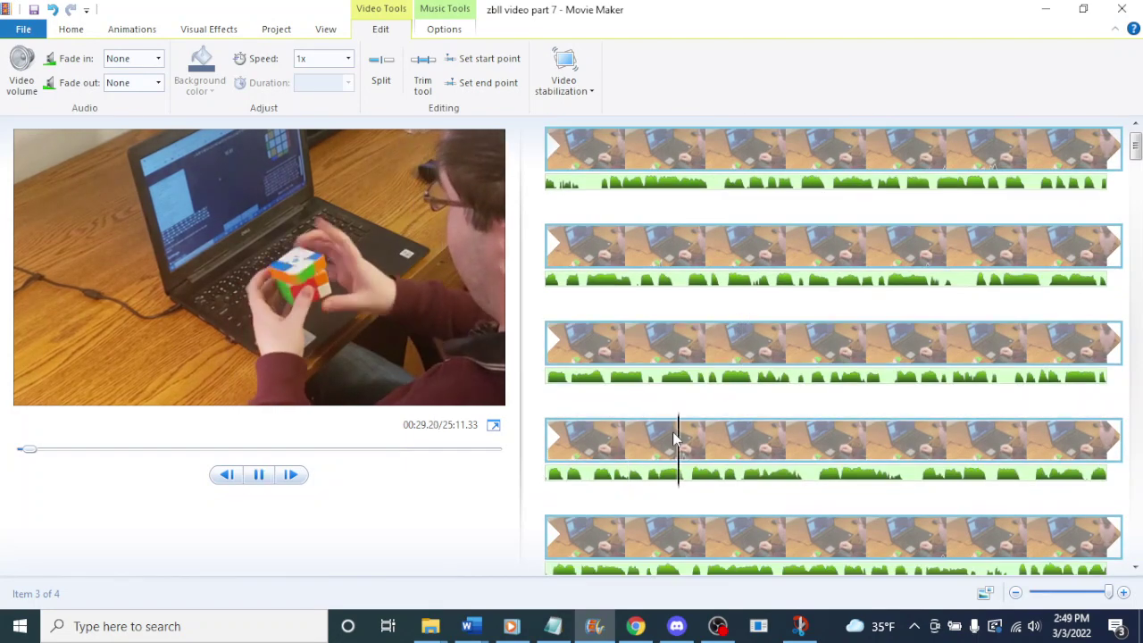
{"action": "scroll", "coordinate": [847, 439], "scroll_direction": "down", "scroll_amount": 1}
{"action": "key", "text": "space"}
{"action": "scroll", "coordinate": [847, 438], "scroll_direction": "down", "scroll_amount": 1}
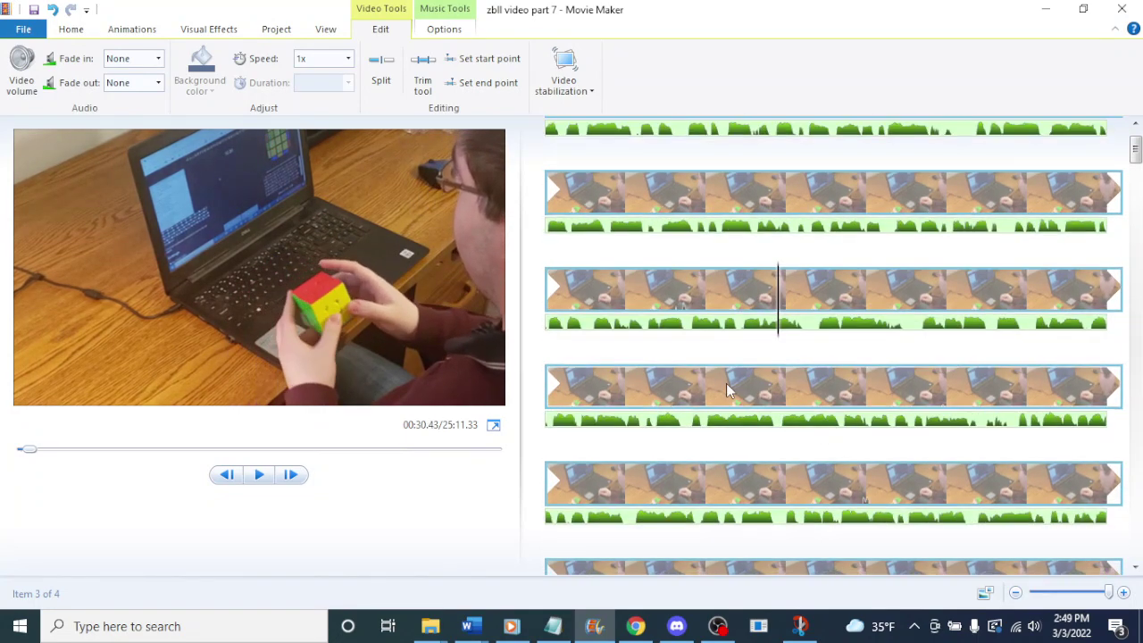
{"action": "left_click", "coordinate": [726, 383]}
{"action": "key", "text": "space"}
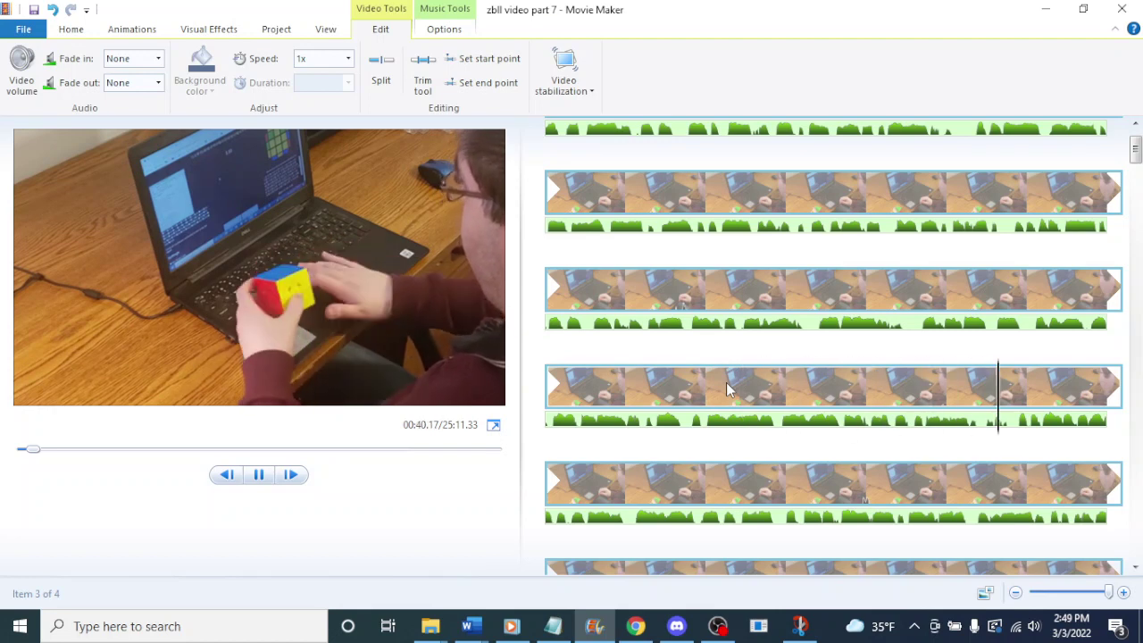
{"action": "key", "text": "space"}
- Continue skimming the third piece up to about 01:12, past the end of the narration, for the next usable shot
{"action": "scroll", "coordinate": [726, 389], "scroll_direction": "down", "scroll_amount": 1}
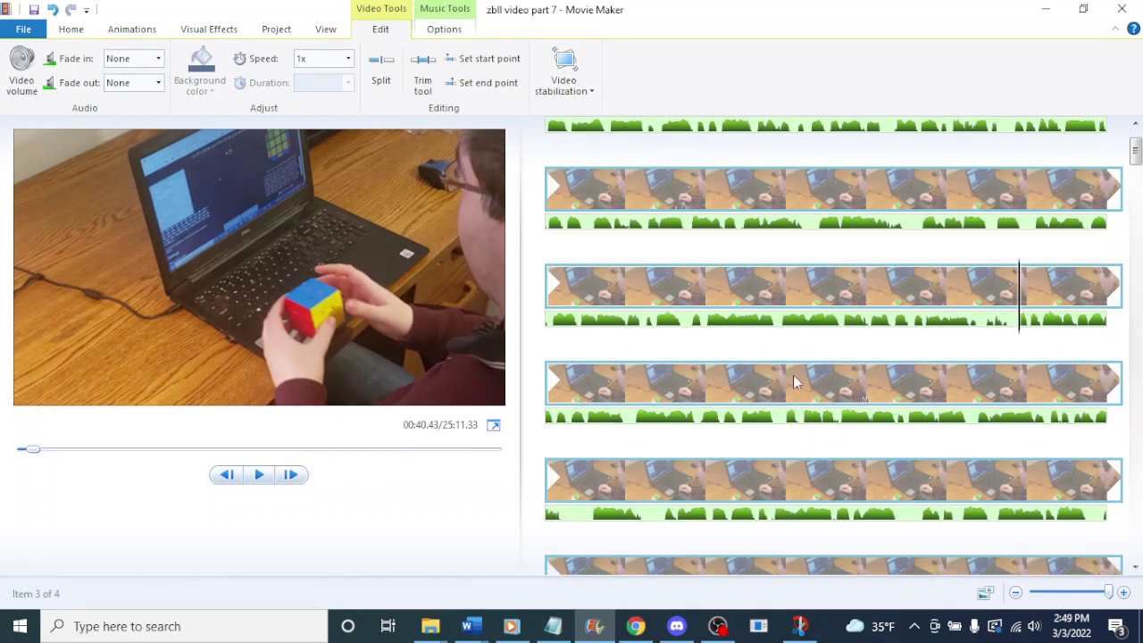
{"action": "left_click", "coordinate": [673, 385]}
{"action": "key", "text": "space"}
{"action": "key", "text": "space"}
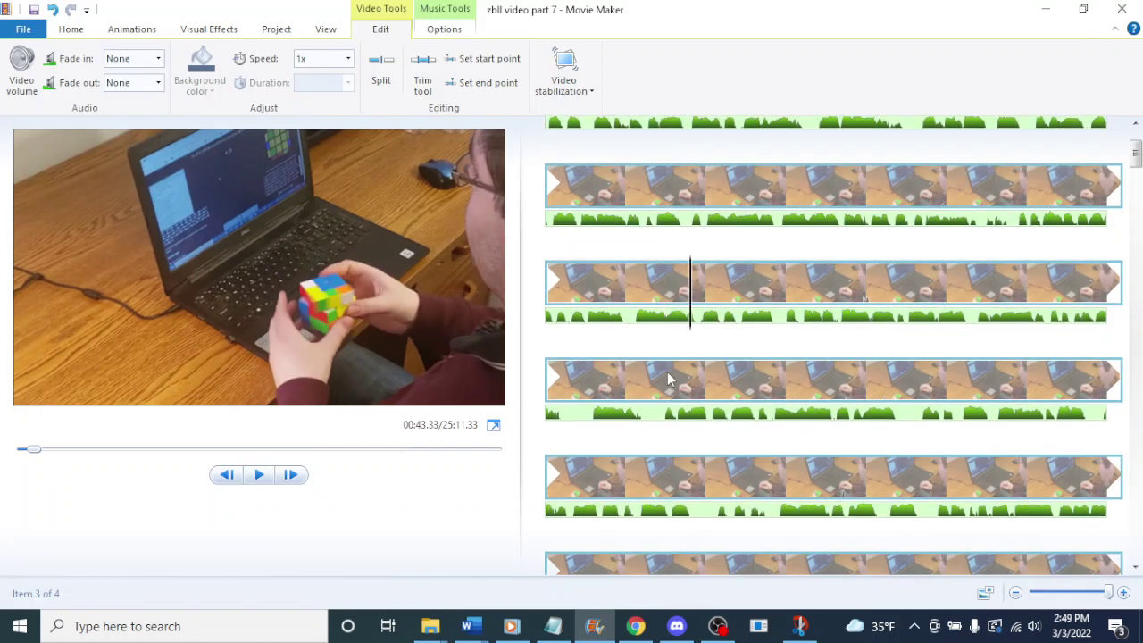
{"action": "left_click", "coordinate": [667, 373]}
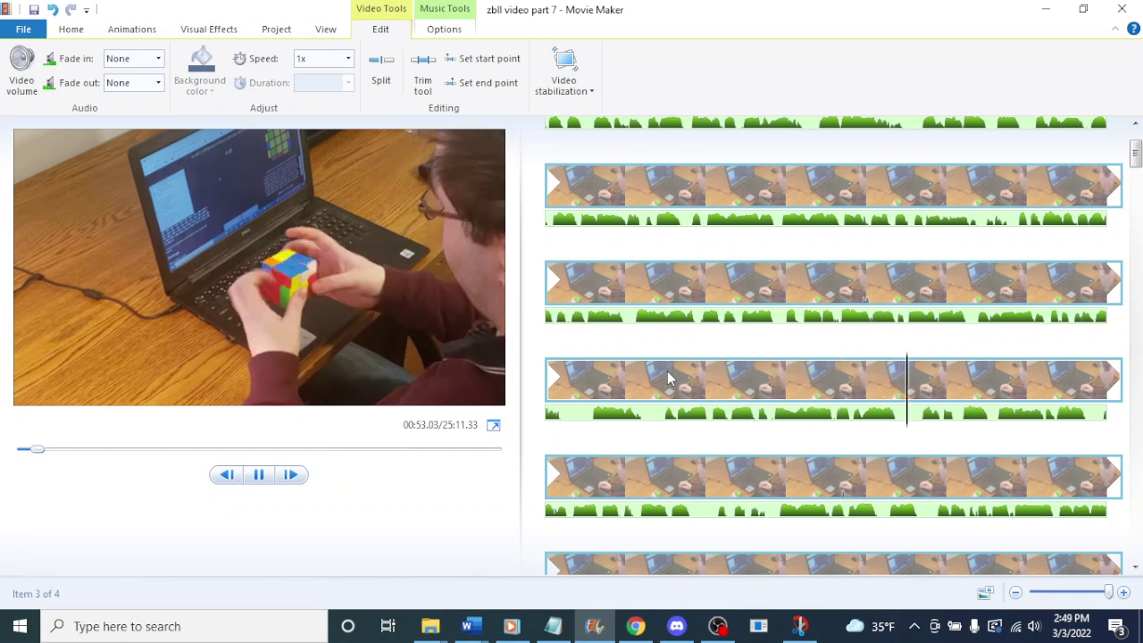
{"action": "key", "text": "space"}
{"action": "scroll", "coordinate": [667, 378], "scroll_direction": "down", "scroll_amount": 1}
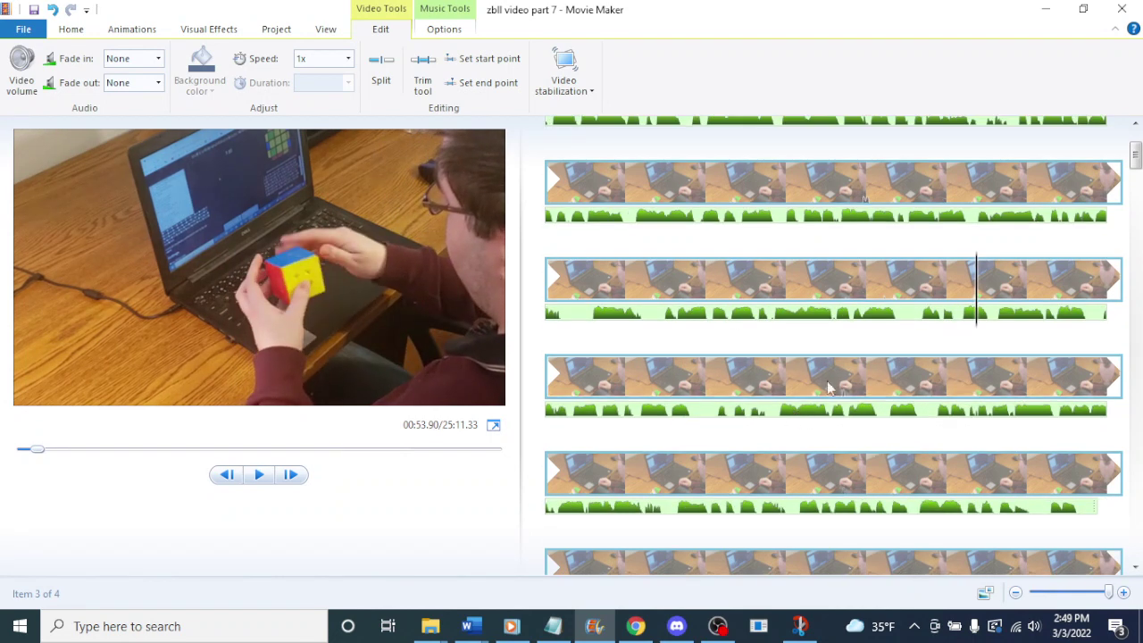
{"action": "left_click", "coordinate": [709, 378]}
{"action": "key", "text": "space"}
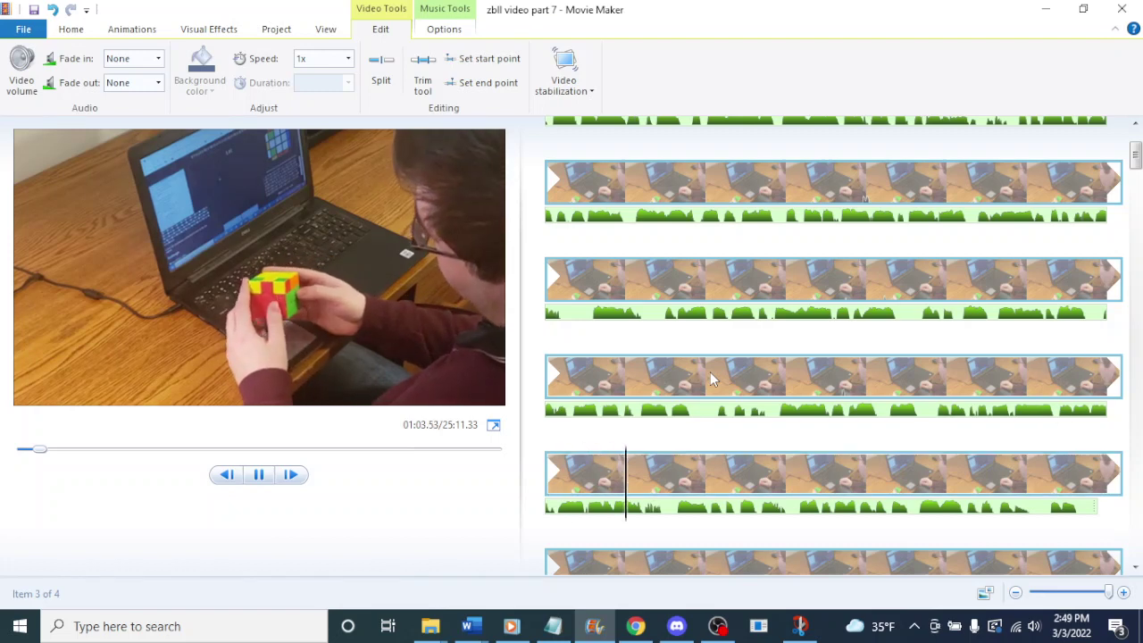
{"action": "scroll", "coordinate": [711, 379], "scroll_direction": "down", "scroll_amount": 1}
{"action": "scroll", "coordinate": [797, 442], "scroll_direction": "down", "scroll_amount": 3}
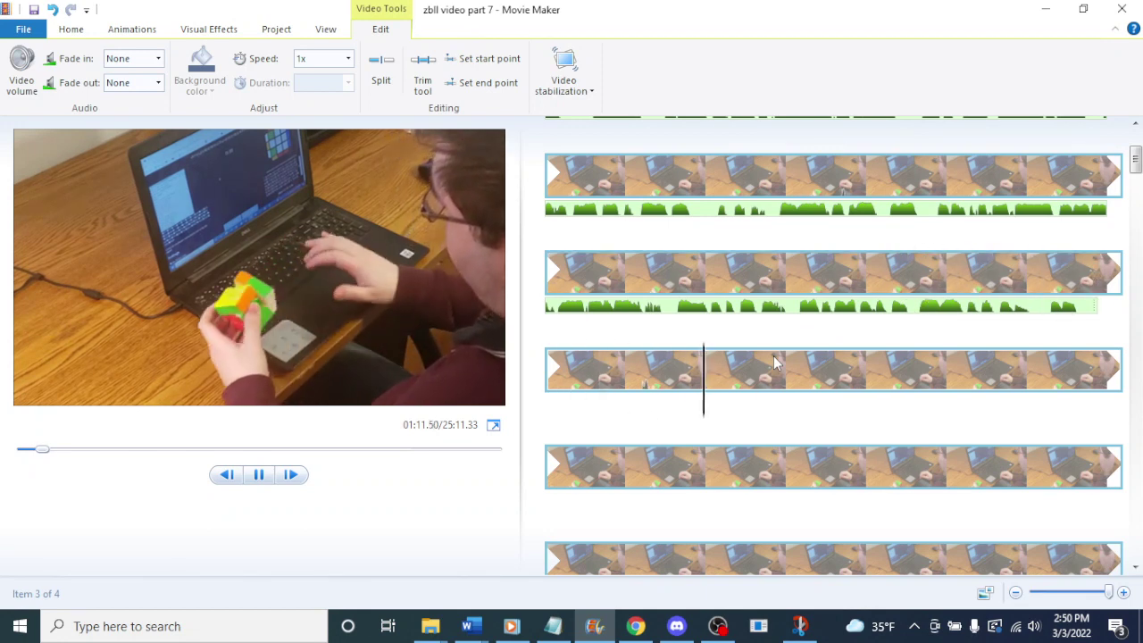
{"action": "scroll", "coordinate": [777, 357], "scroll_direction": "down", "scroll_amount": 1}
{"action": "key", "text": "space"}
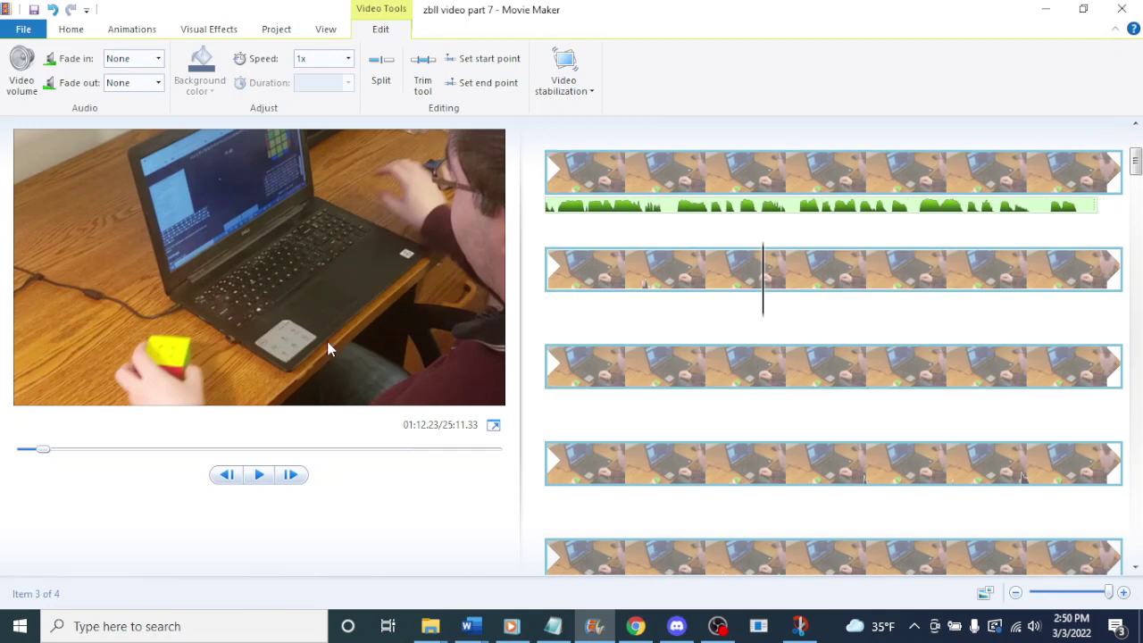
- Find the end of a solve just before 01:30 and set the third piece's start point at about 01:28.7
{"action": "left_click", "coordinate": [699, 359]}
{"action": "key", "text": "space"}
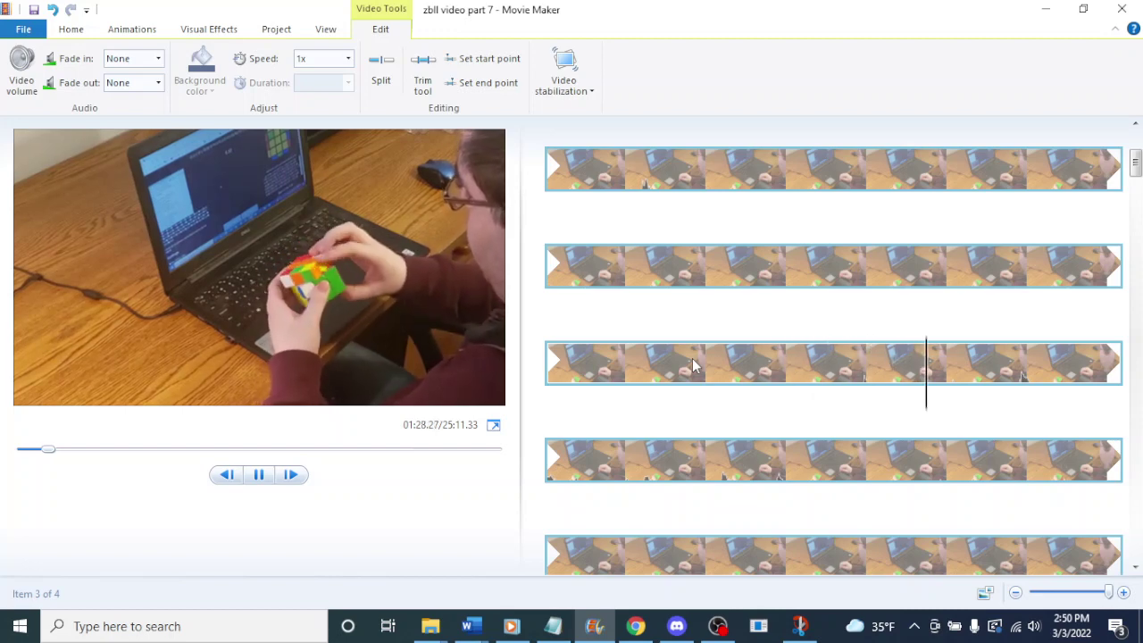
{"action": "key", "text": "space"}
{"action": "key", "text": "Left"}
{"action": "key", "text": "space"}
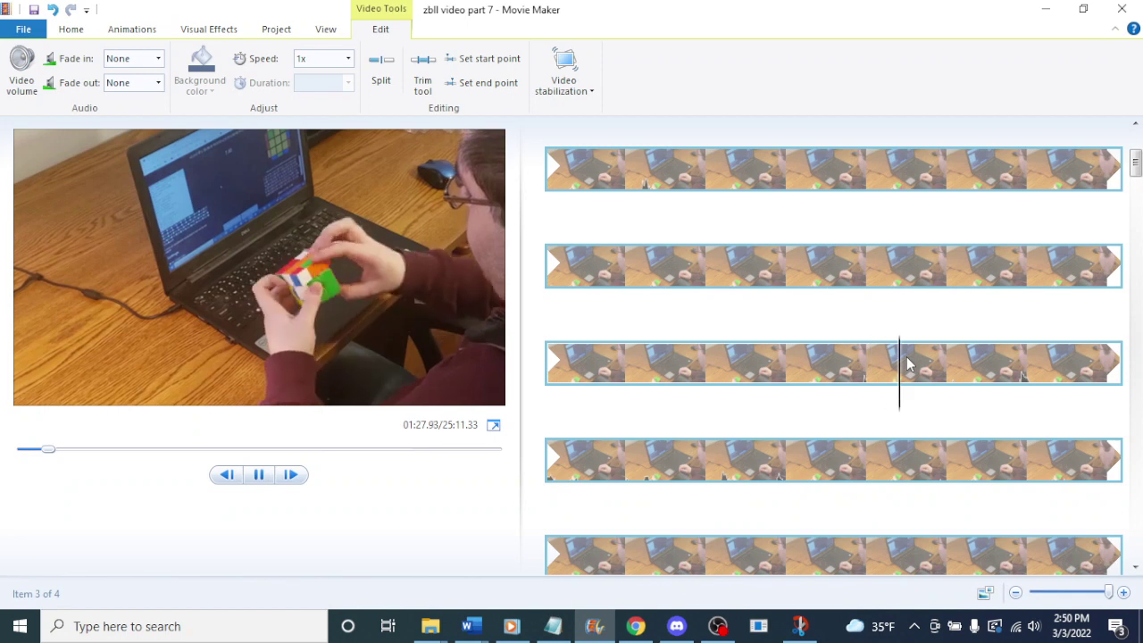
{"action": "key", "text": "space"}
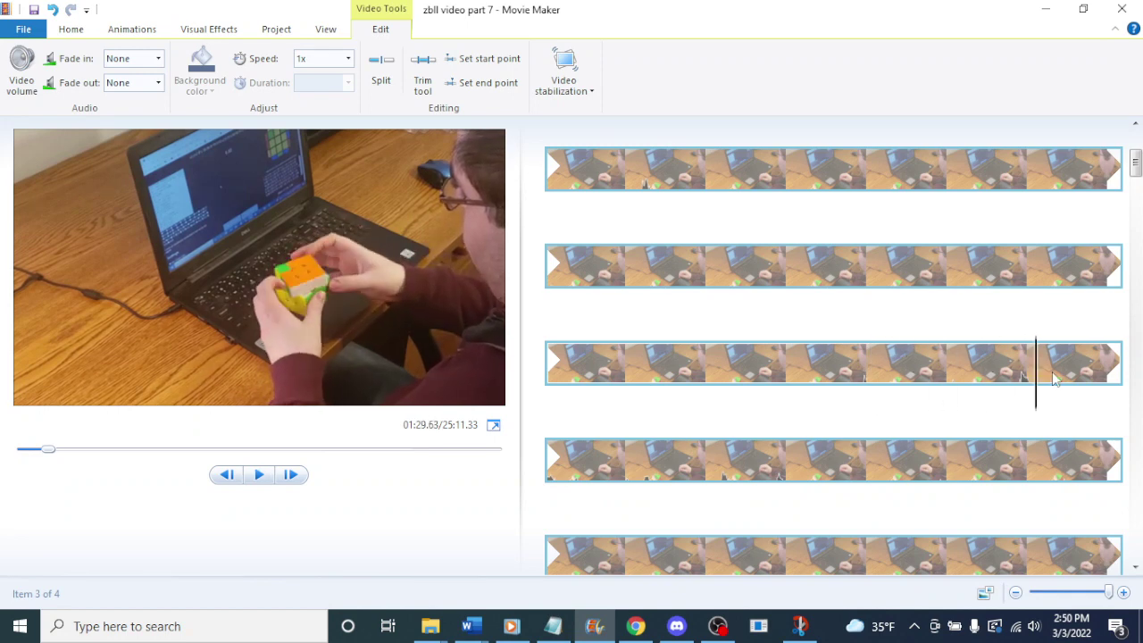
{"action": "left_click_drag", "start_coordinate": [1040, 377], "coordinate": [963, 361]}
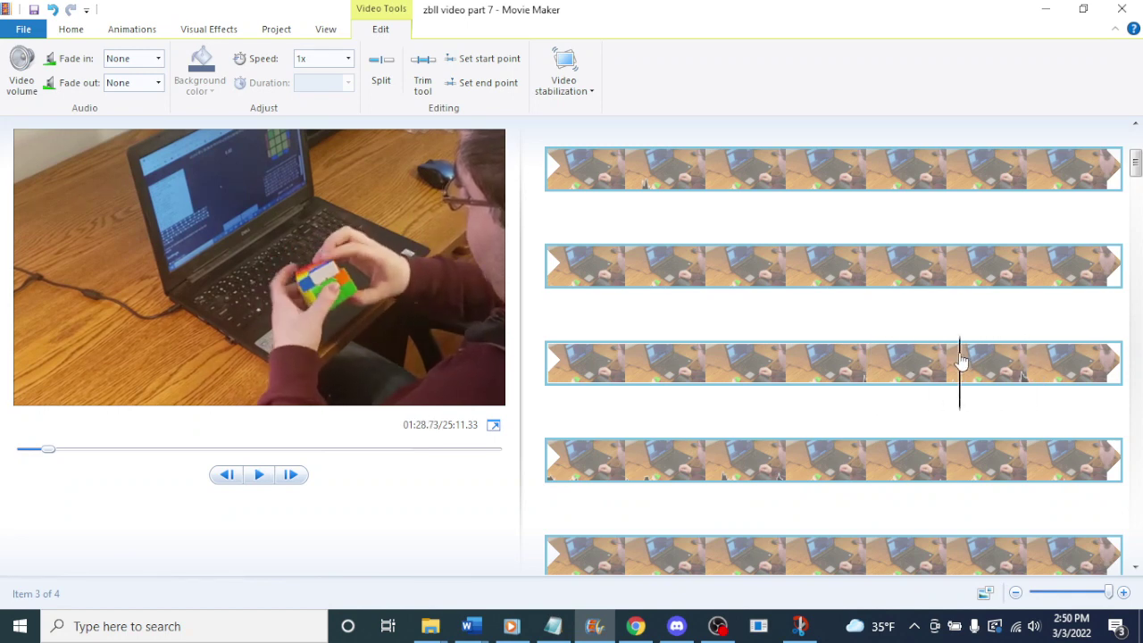
{"action": "right_click", "coordinate": [954, 361]}
{"action": "left_click", "coordinate": [977, 495]}
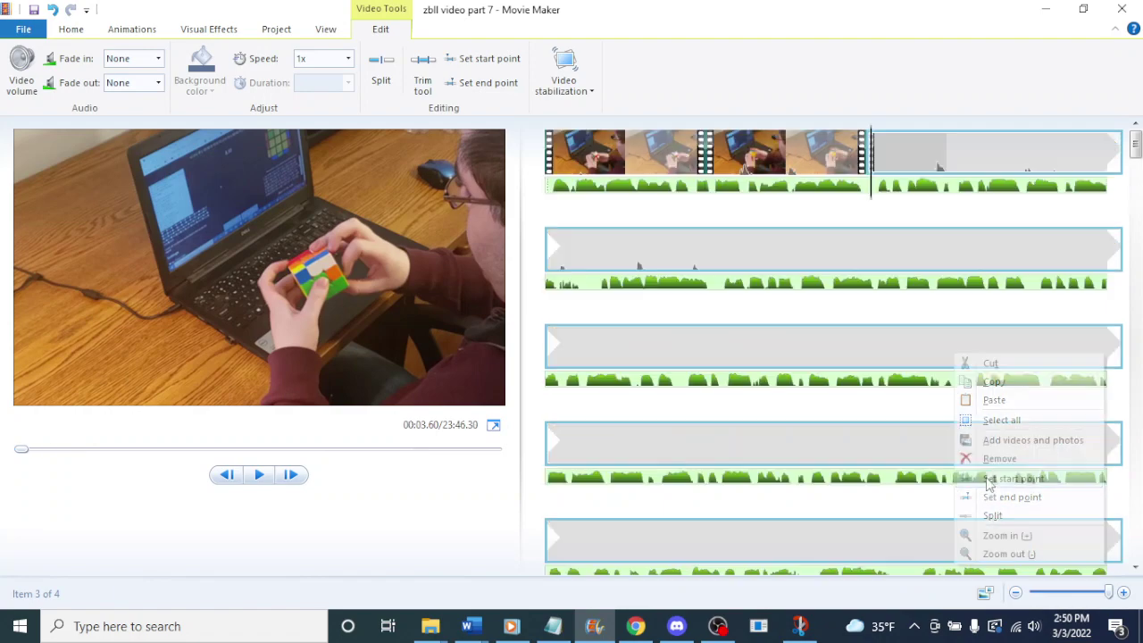
- Play the cut from the second into the third piece up to about 00:05.20 to check it
{"action": "left_click", "coordinate": [814, 148]}
{"action": "key", "text": "space"}
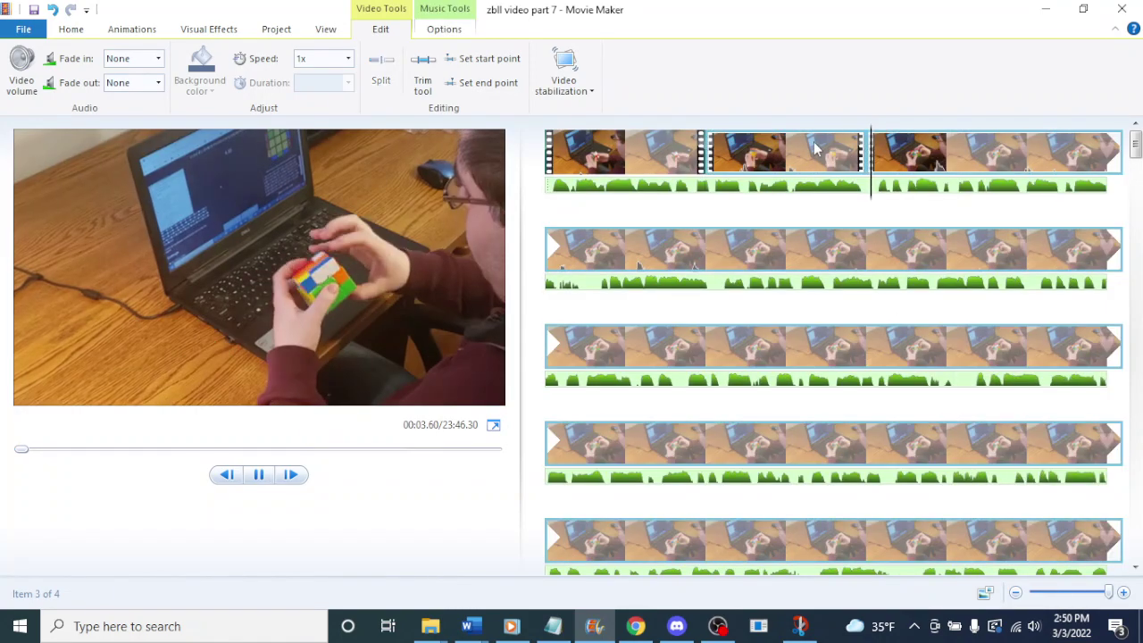
{"action": "key", "text": "space"}
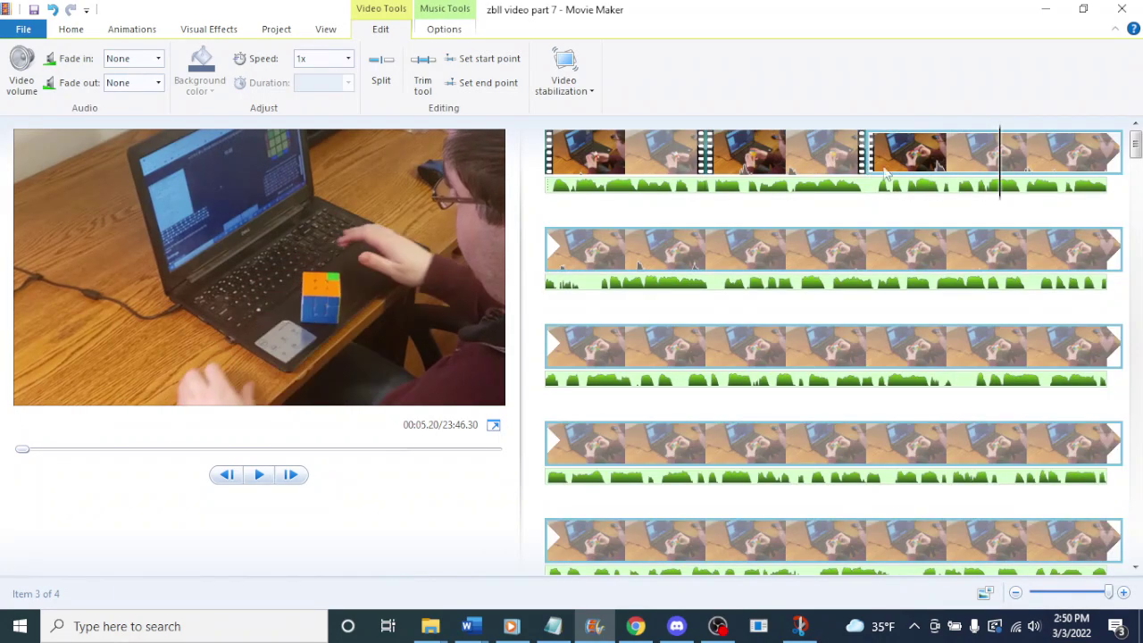
- Replay the third cube piece to find where its solve ends and split it at about 00:05.87
{"action": "key", "text": "space"}
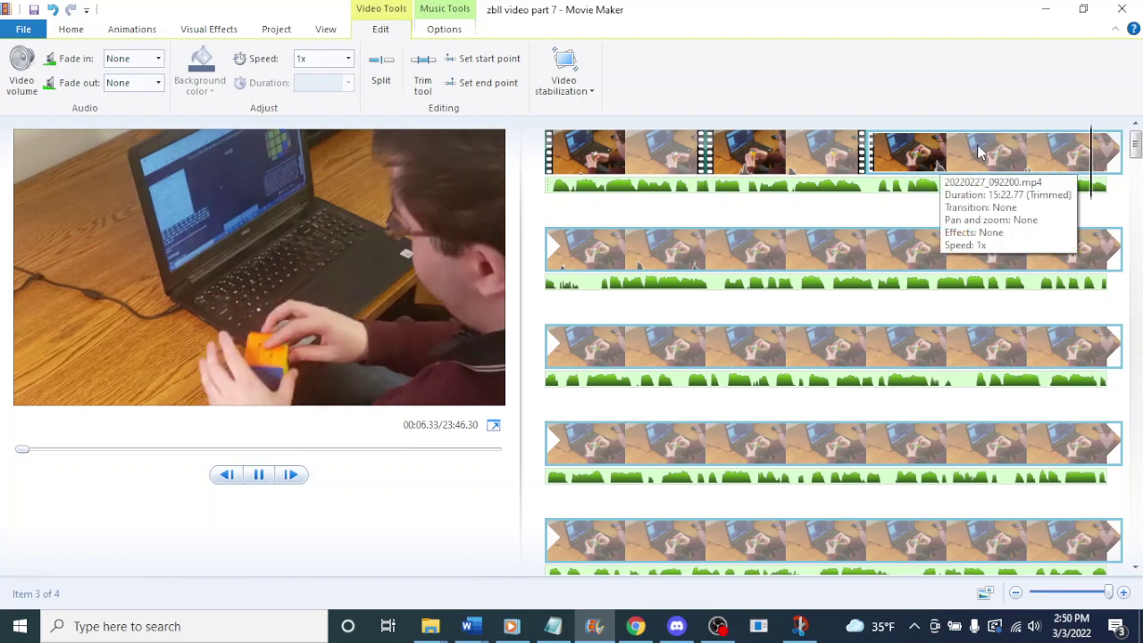
{"action": "left_click", "coordinate": [949, 154]}
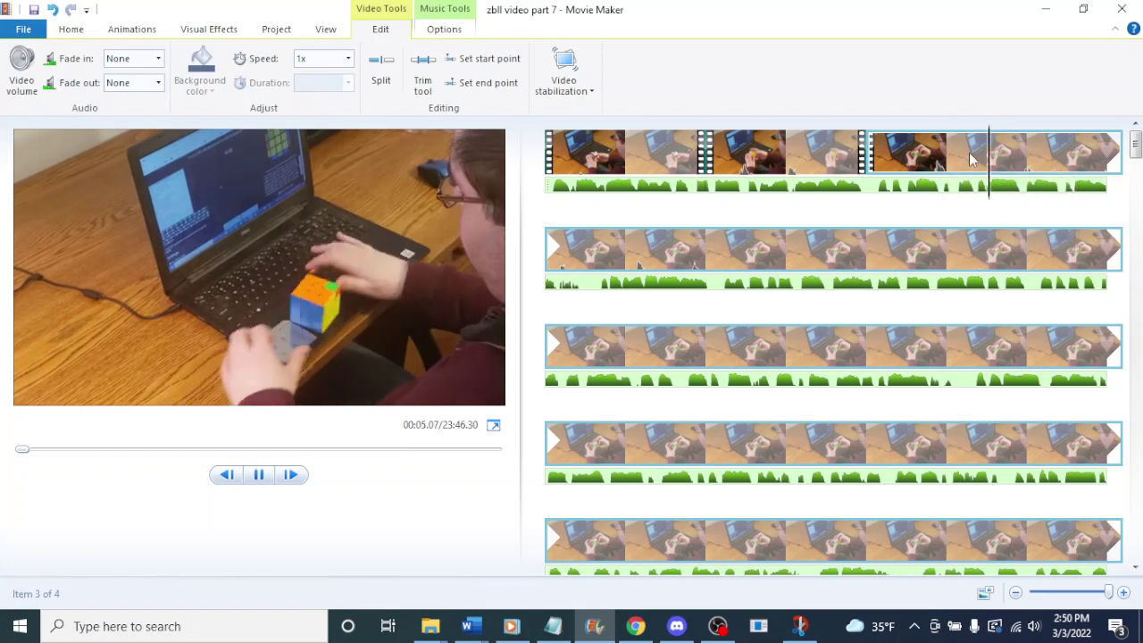
{"action": "key", "text": "space"}
{"action": "right_click", "coordinate": [1054, 152]}
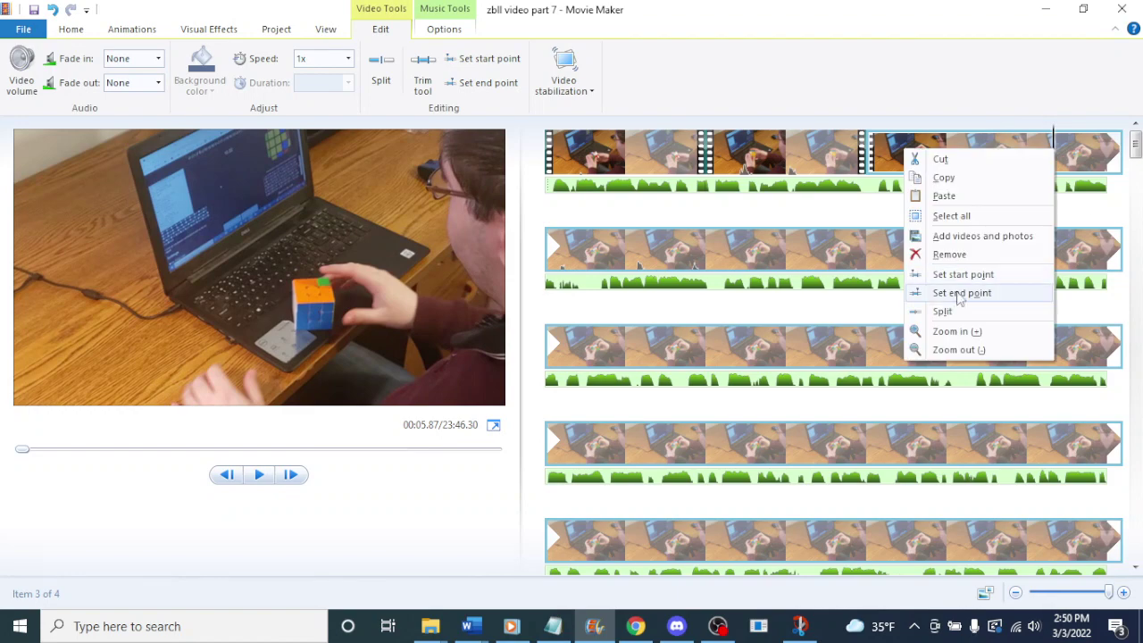
{"action": "left_click", "coordinate": [937, 312]}
- Play the sequence from the beginning past the new split to about 00:08.27, and replay the end of the third piece
{"action": "left_click", "coordinate": [566, 166]}
{"action": "key", "text": "space"}
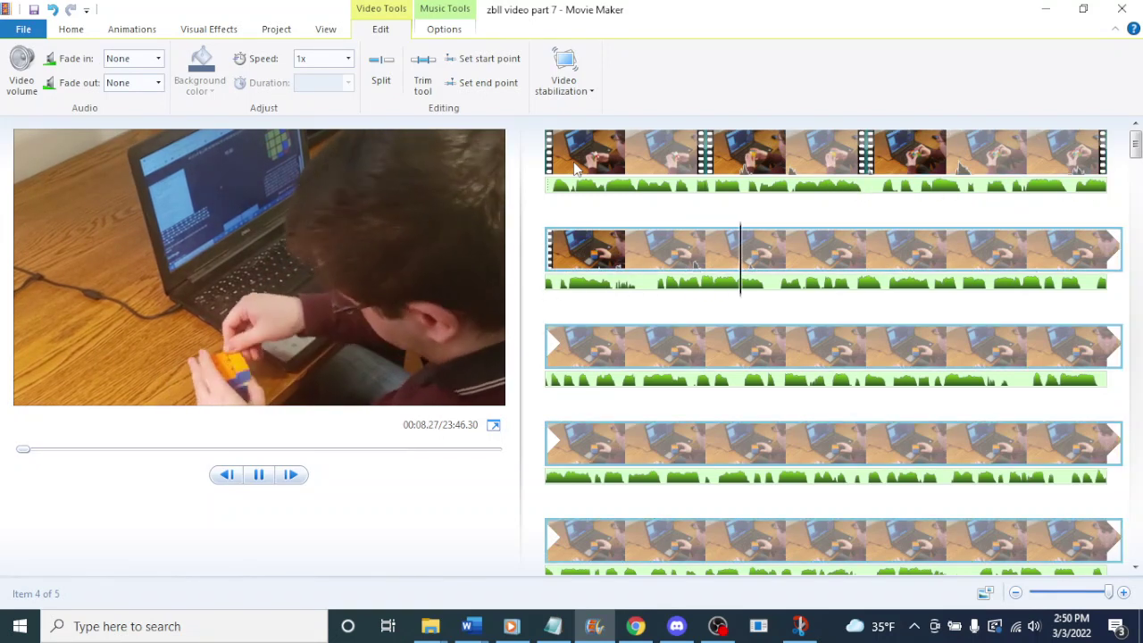
{"action": "left_click", "coordinate": [1047, 140]}
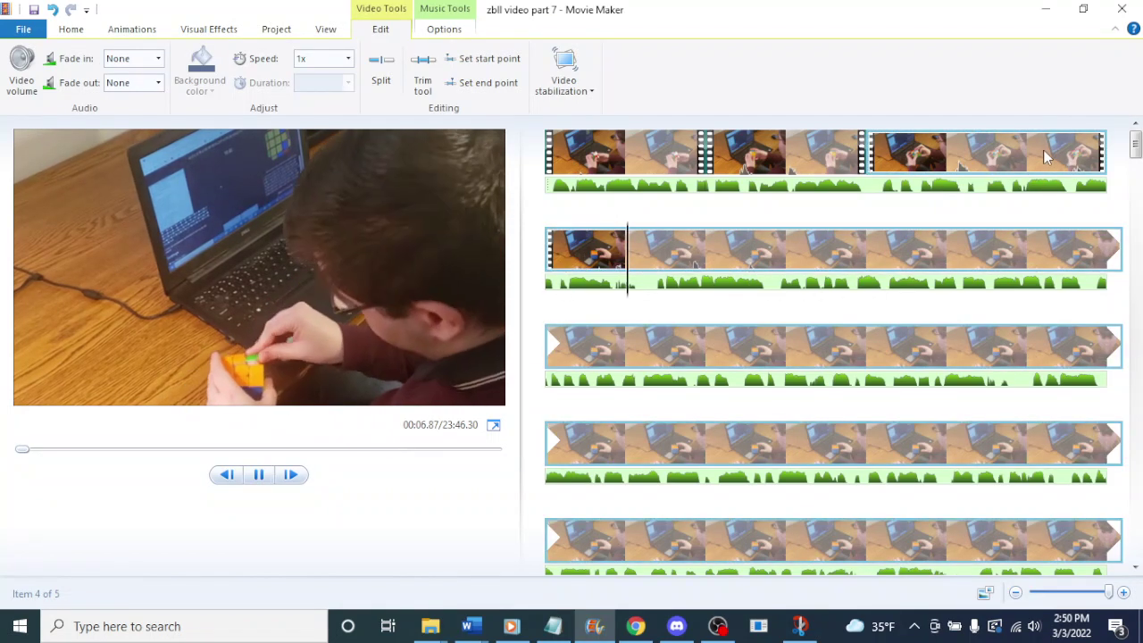
{"action": "left_click", "coordinate": [1043, 154]}
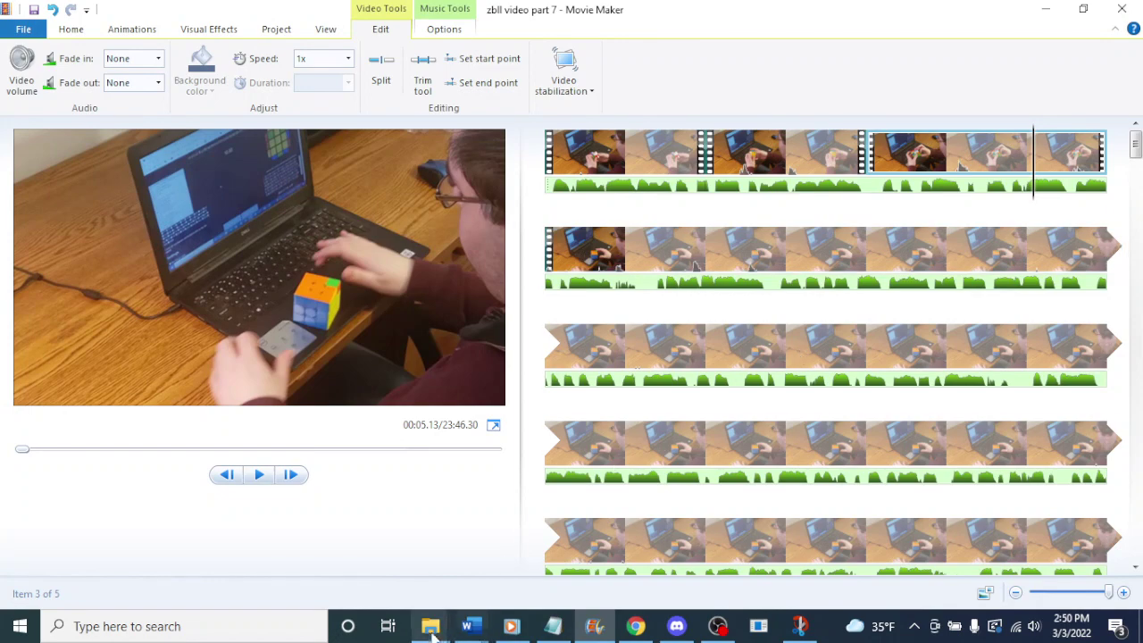
- Switch to the demonstrations folder and preview the clips 20220301_165725.mp4 and 20220301_170100.mp4
{"action": "mouse_move", "coordinate": [430, 626]}
{"action": "left_click", "coordinate": [416, 547]}
{"action": "left_click", "coordinate": [179, 478]}
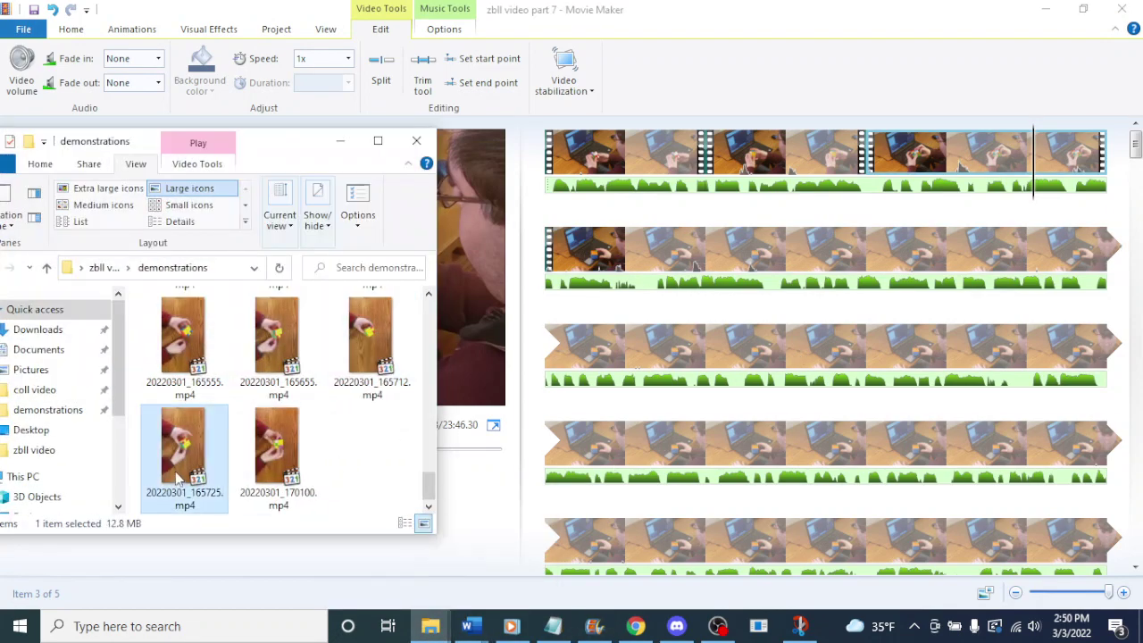
{"action": "double_click", "coordinate": [179, 478]}
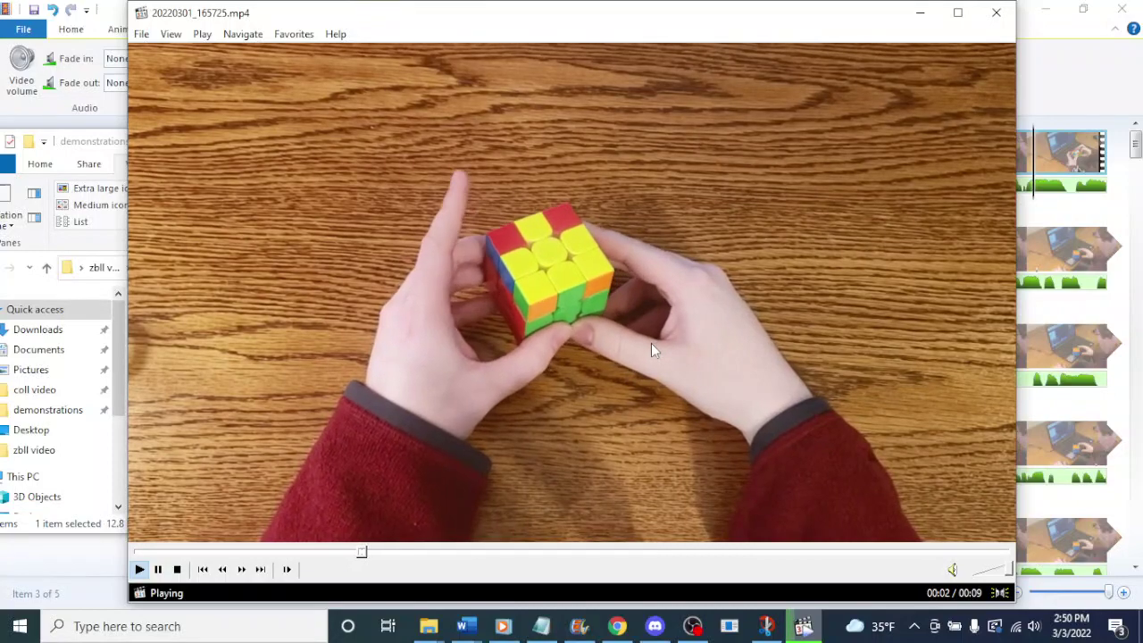
{"action": "left_click", "coordinate": [995, 12]}
{"action": "double_click", "coordinate": [271, 430]}
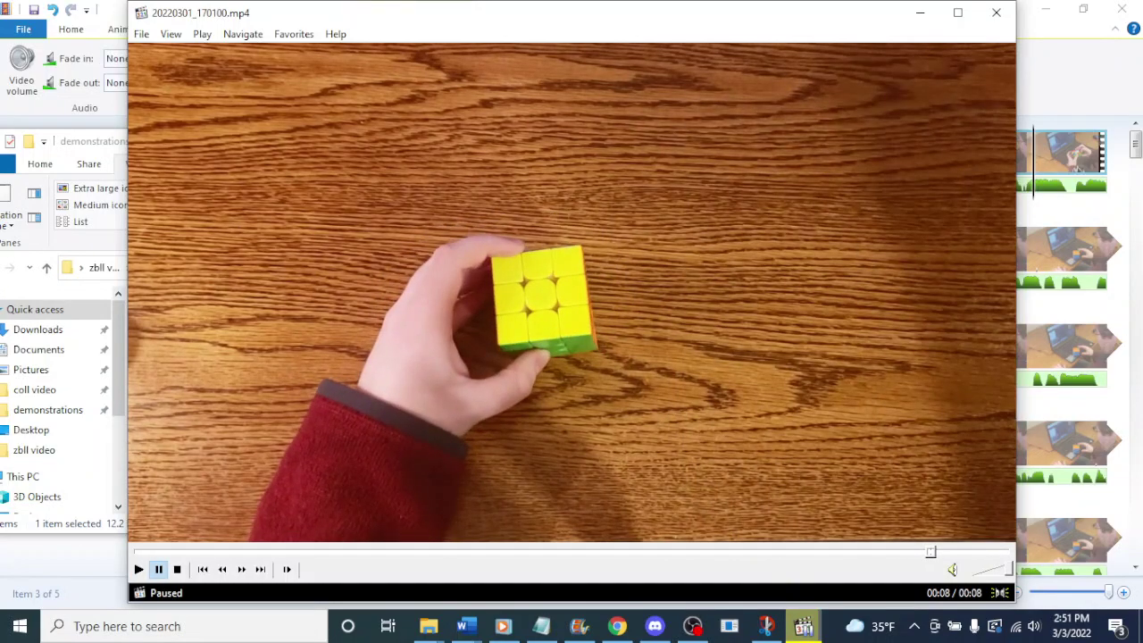
{"action": "key", "text": "space"}
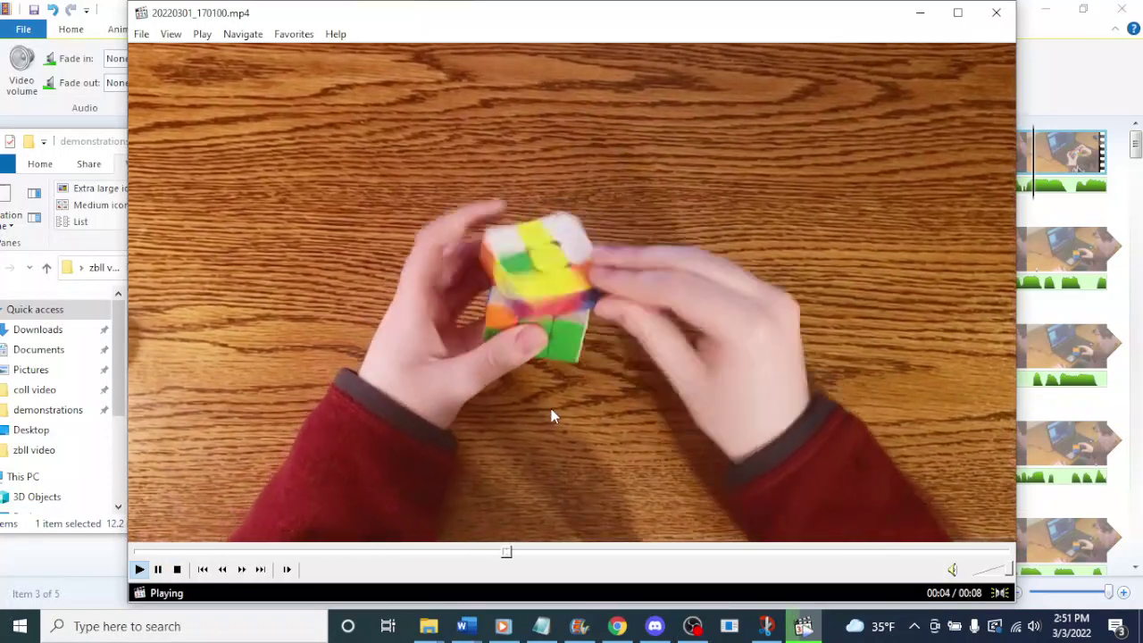
{"action": "key", "text": "space"}
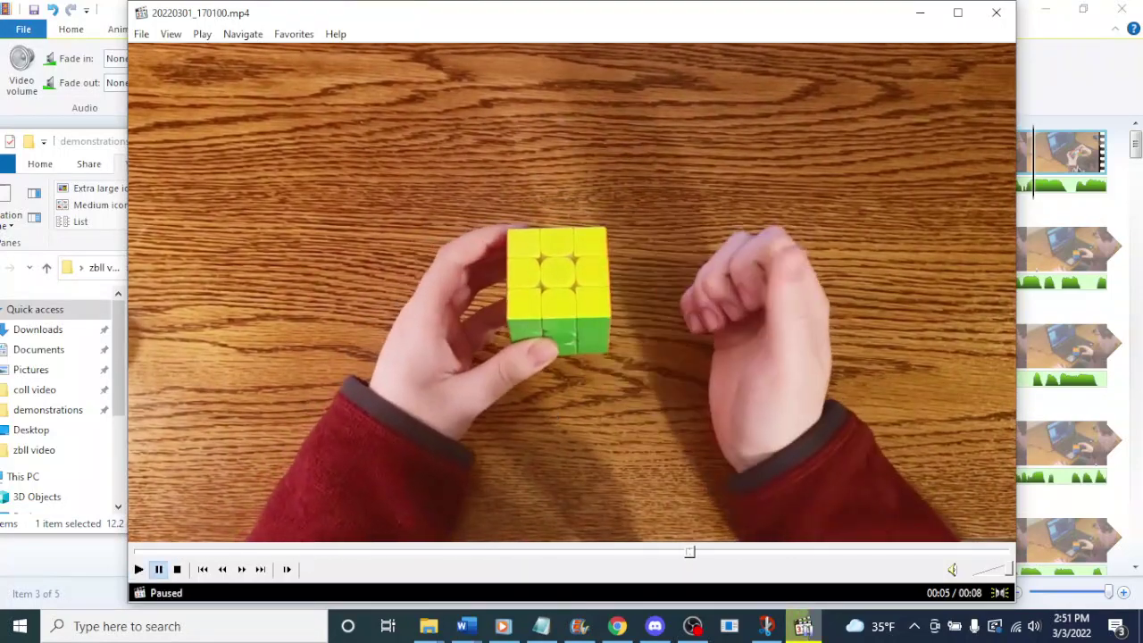
{"action": "left_click", "coordinate": [995, 13]}
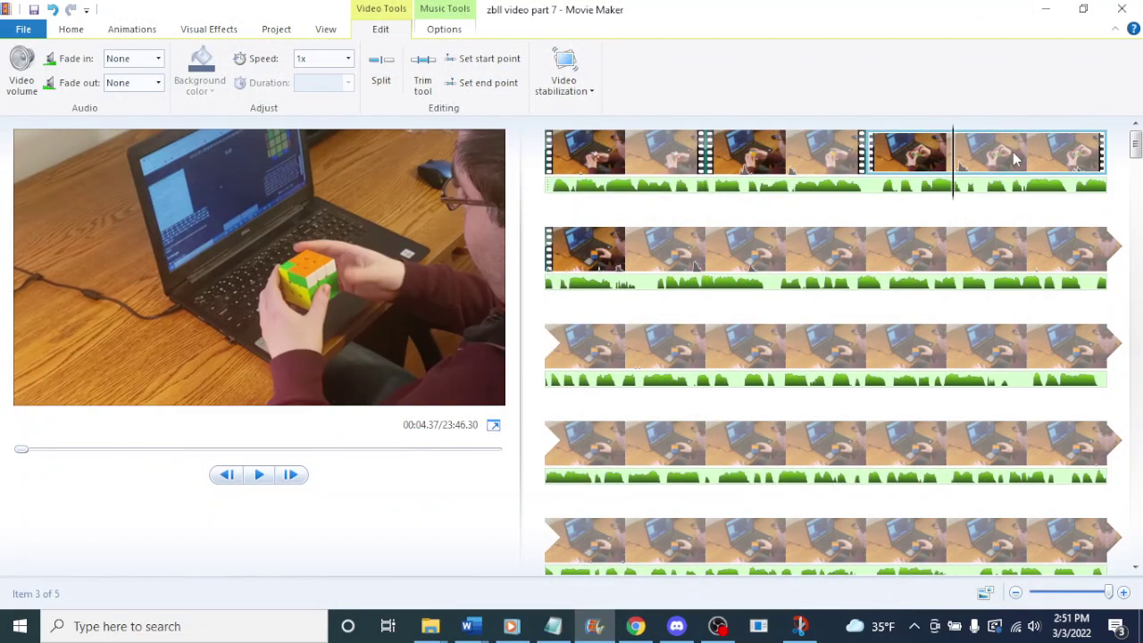
- Replay the third cube piece and split it at about 00:05.50
{"action": "left_click", "coordinate": [908, 159]}
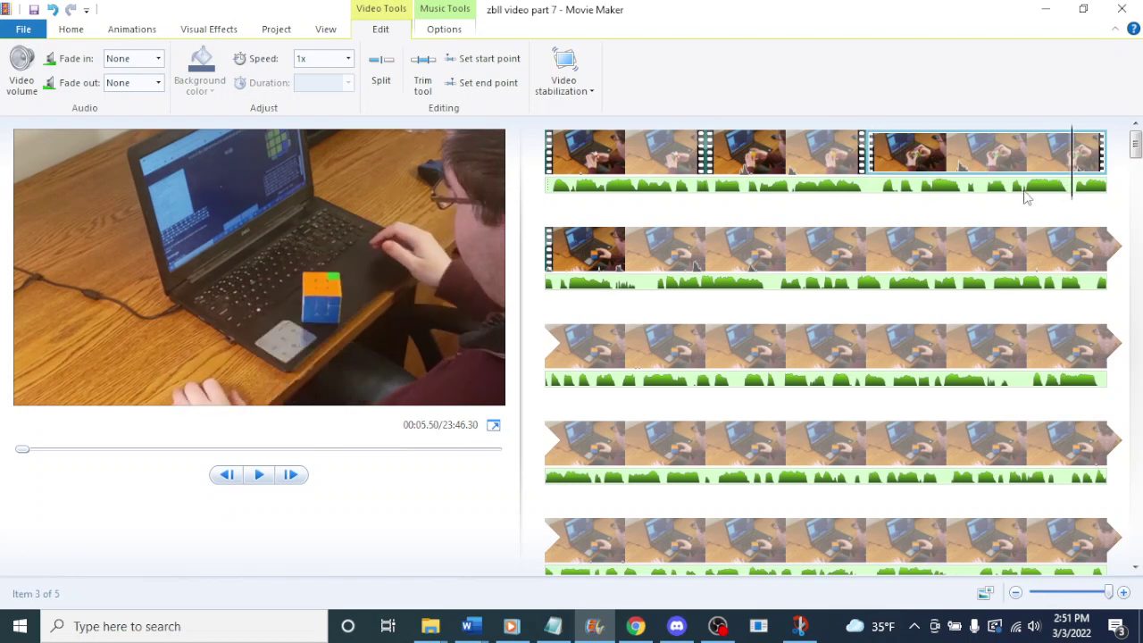
{"action": "right_click", "coordinate": [1074, 172]}
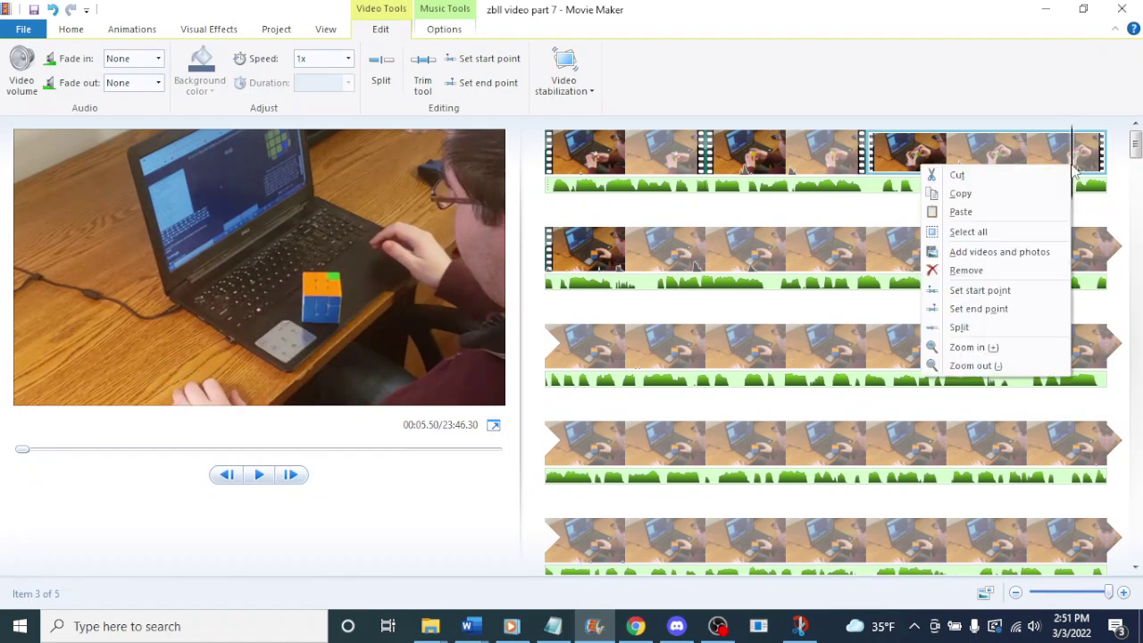
{"action": "left_click", "coordinate": [978, 327]}
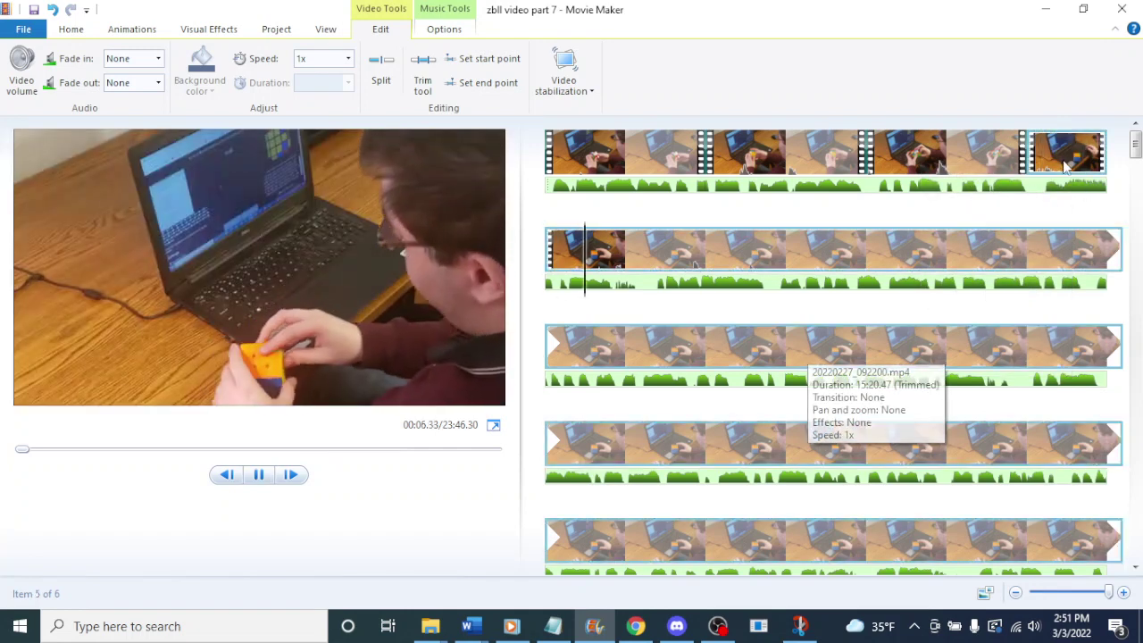
- Play the footage with its narration past the split up to about 00:10.60 and replay the section after the split
{"action": "key", "text": "space"}
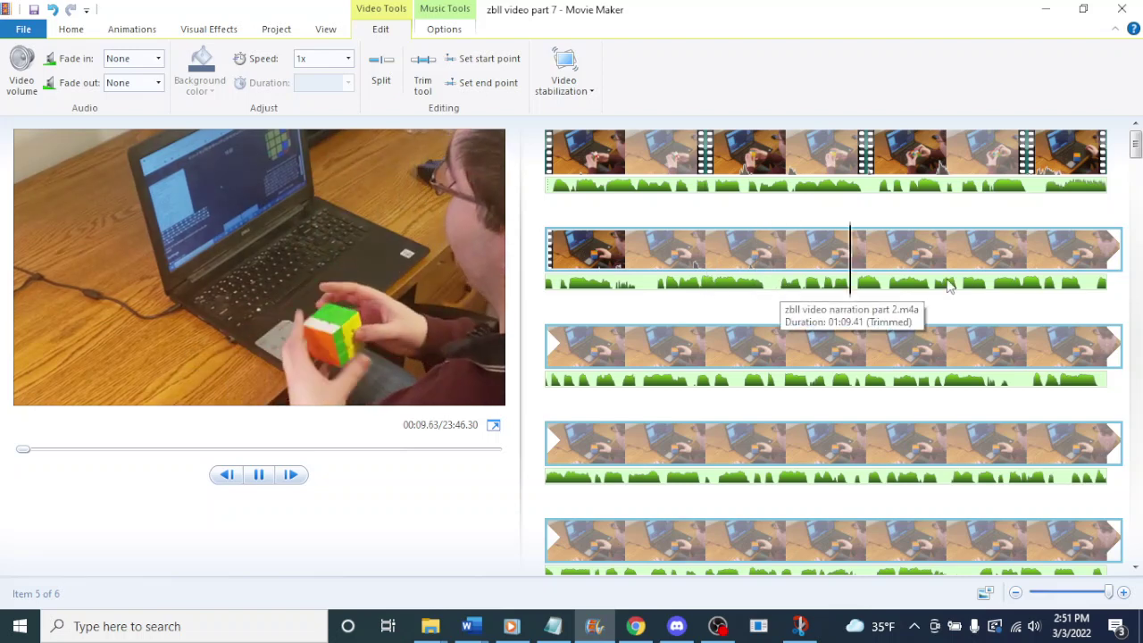
{"action": "key", "text": "space"}
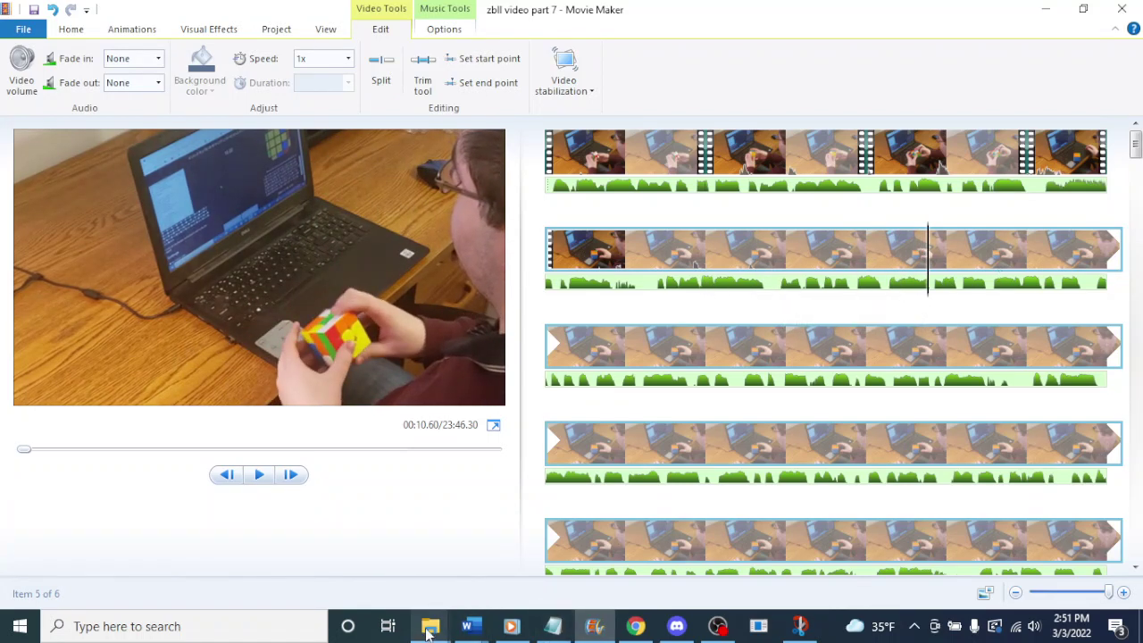
{"action": "left_click", "coordinate": [1066, 141]}
{"action": "key", "text": "space"}
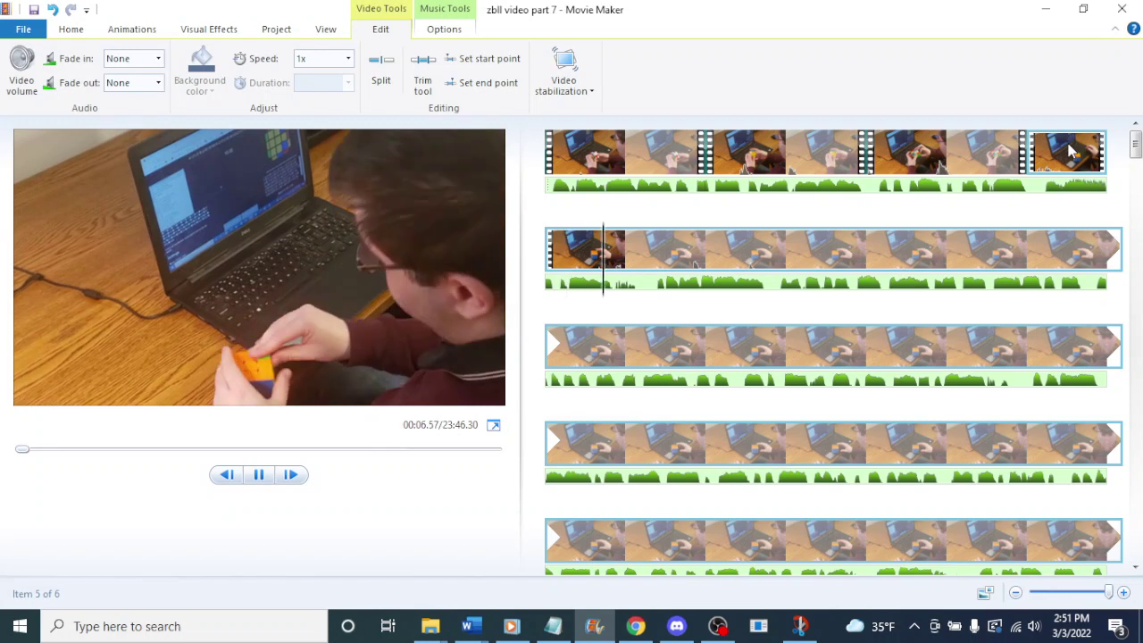
- Insert 20220301_170100.mp4 from the demonstrations folder directly after the third cube piece, at about 00:05.53
{"action": "left_click", "coordinate": [1066, 142]}
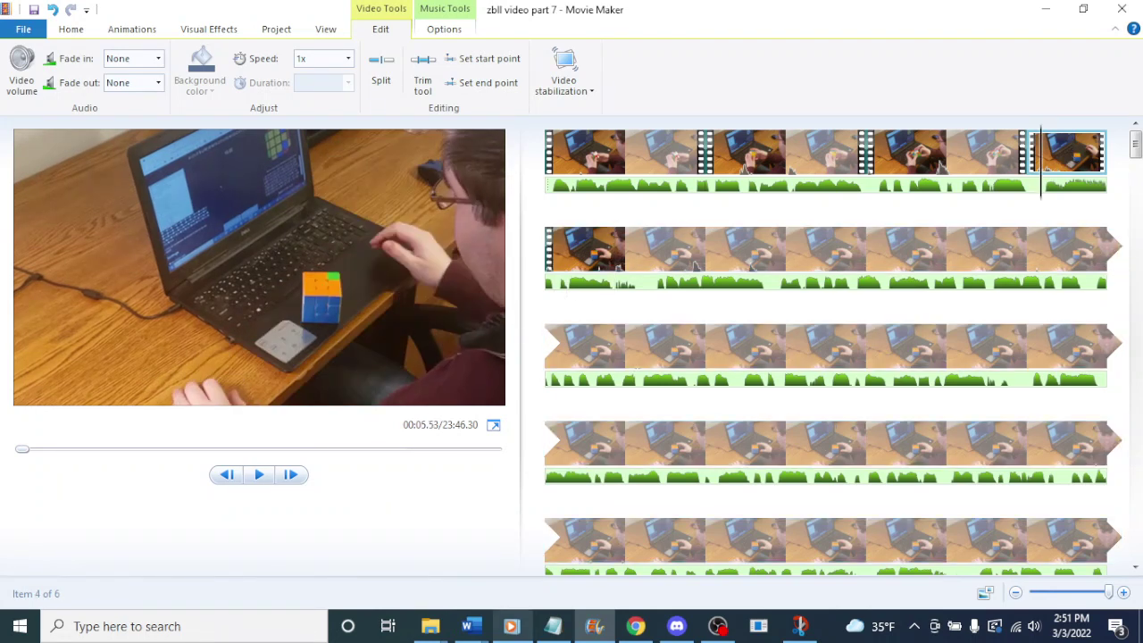
{"action": "mouse_move", "coordinate": [436, 633]}
{"action": "left_click", "coordinate": [491, 558]}
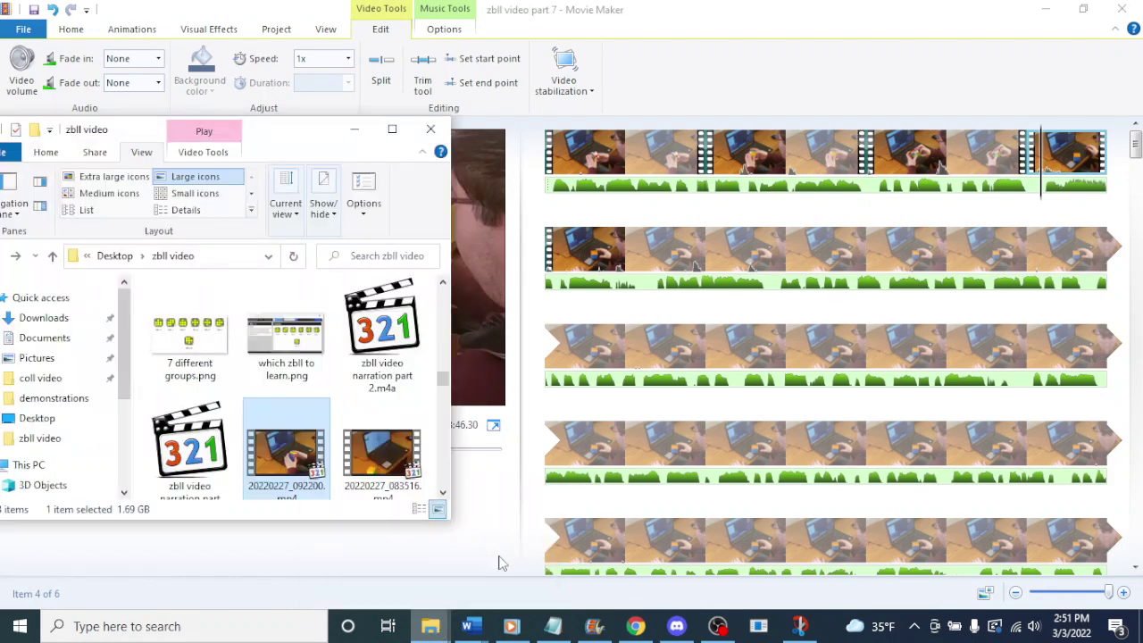
{"action": "left_click", "coordinate": [411, 558]}
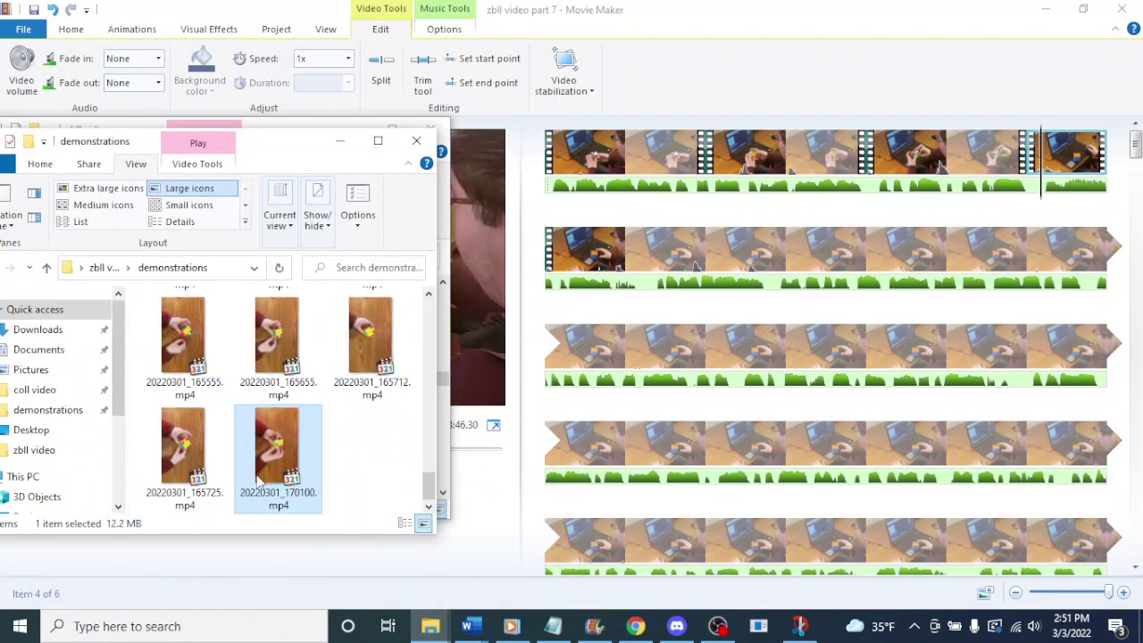
{"action": "left_click_drag", "start_coordinate": [280, 465], "coordinate": [1050, 167]}
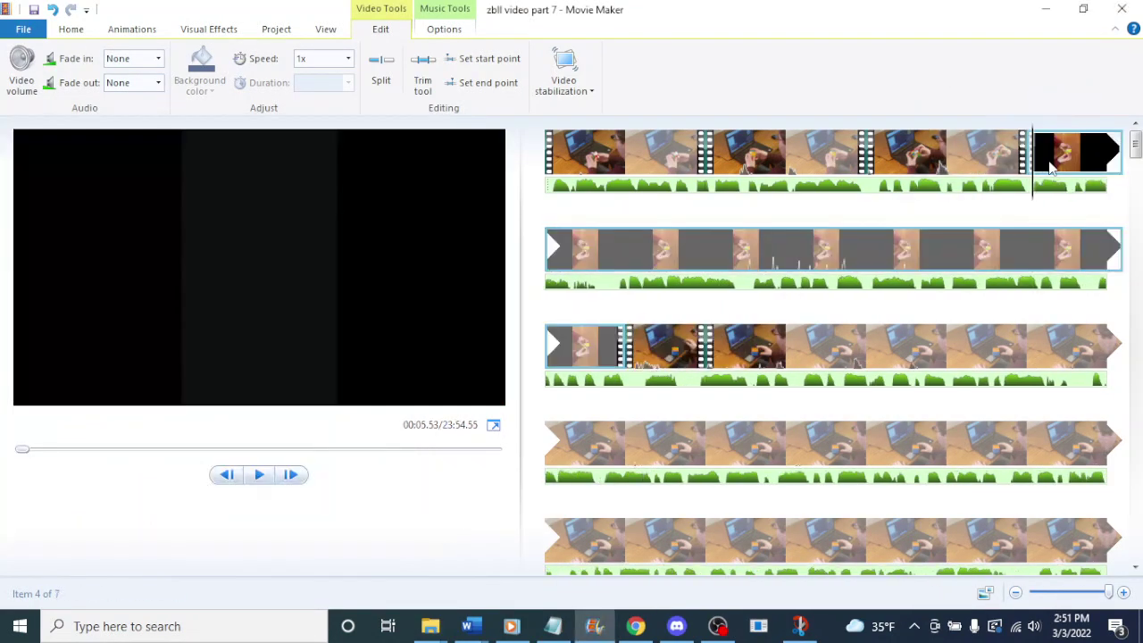
- Mute the inserted demonstration clip and rotate it to landscape orientation
{"action": "left_click", "coordinate": [1033, 134]}
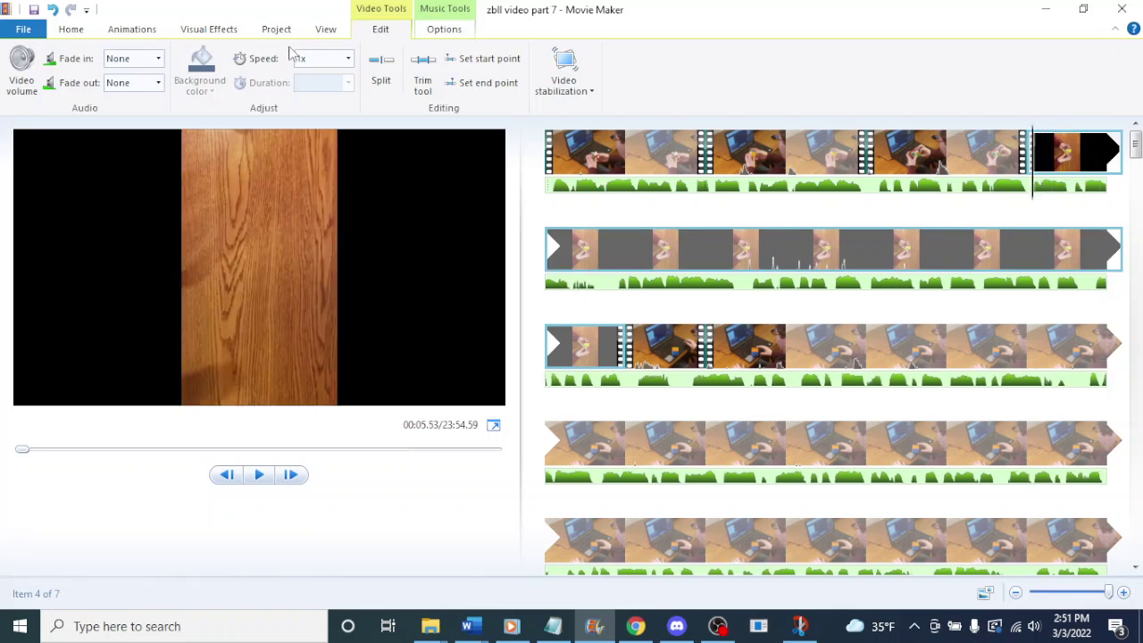
{"action": "left_click", "coordinate": [23, 85]}
{"action": "left_click", "coordinate": [72, 29]}
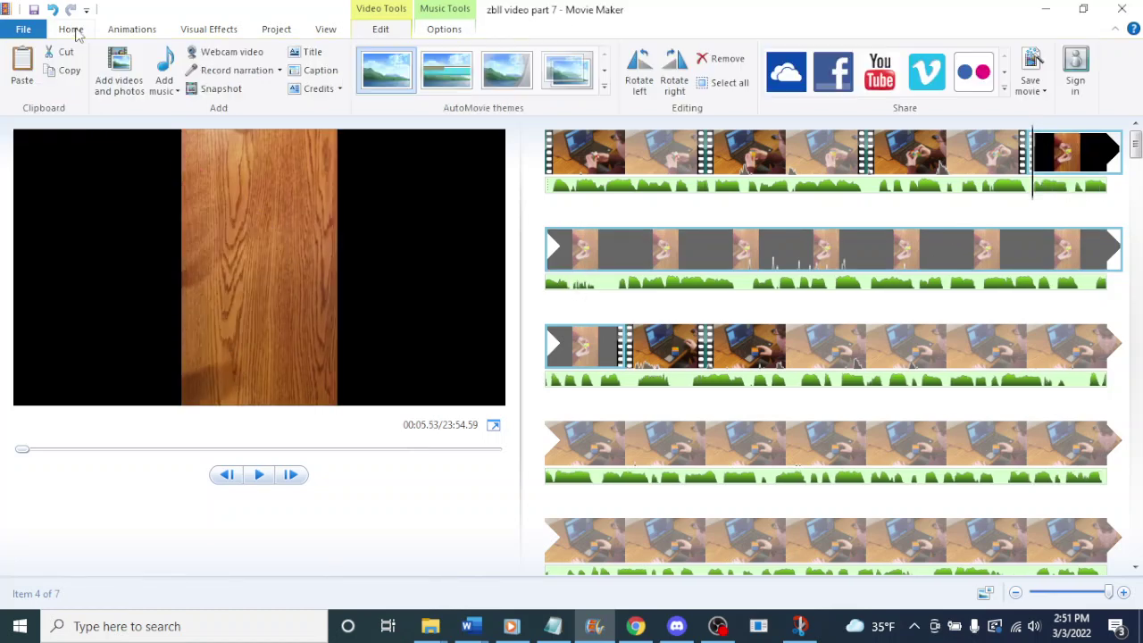
- Play from the third piece through the demonstration clip and on to about 00:18.43 to check the narration timing
{"action": "left_click", "coordinate": [982, 154]}
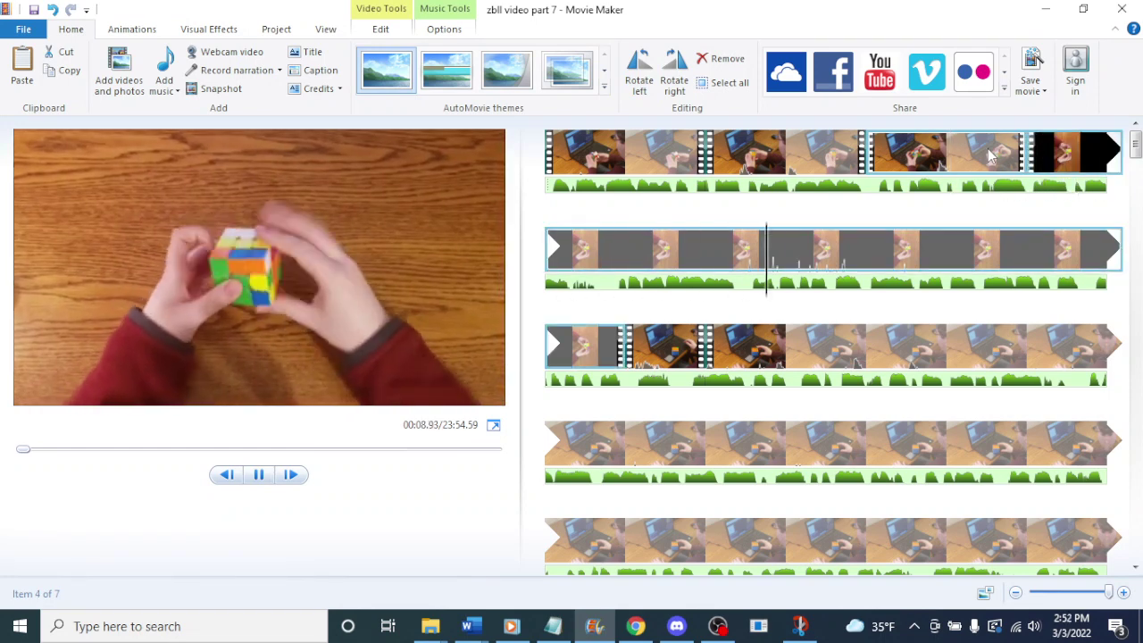
{"action": "key", "text": "space"}
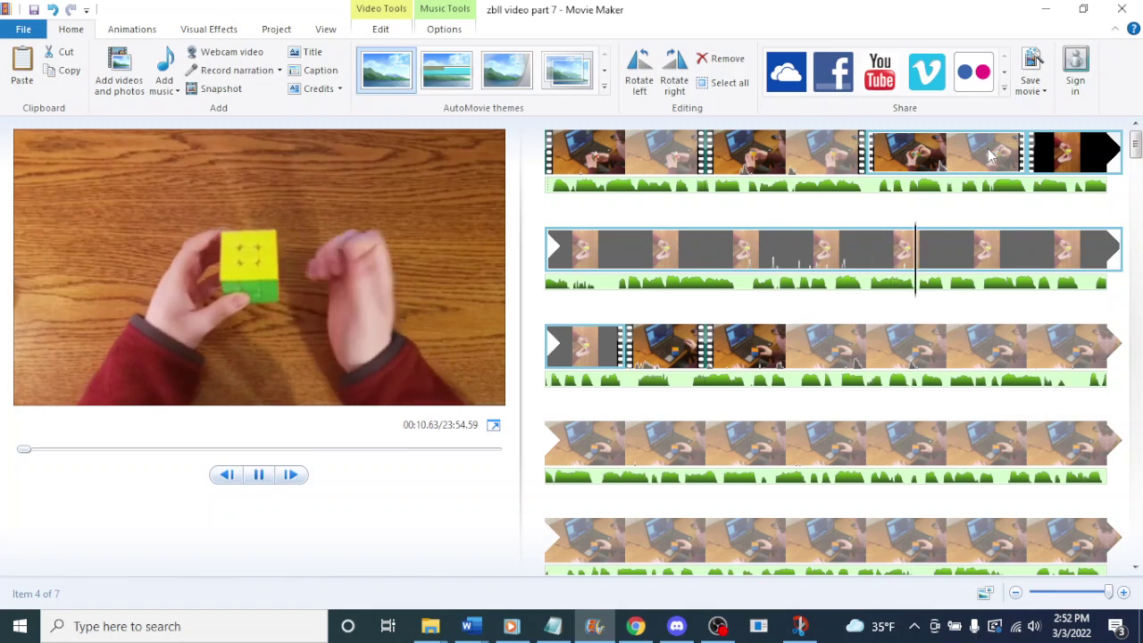
{"action": "key", "text": "space"}
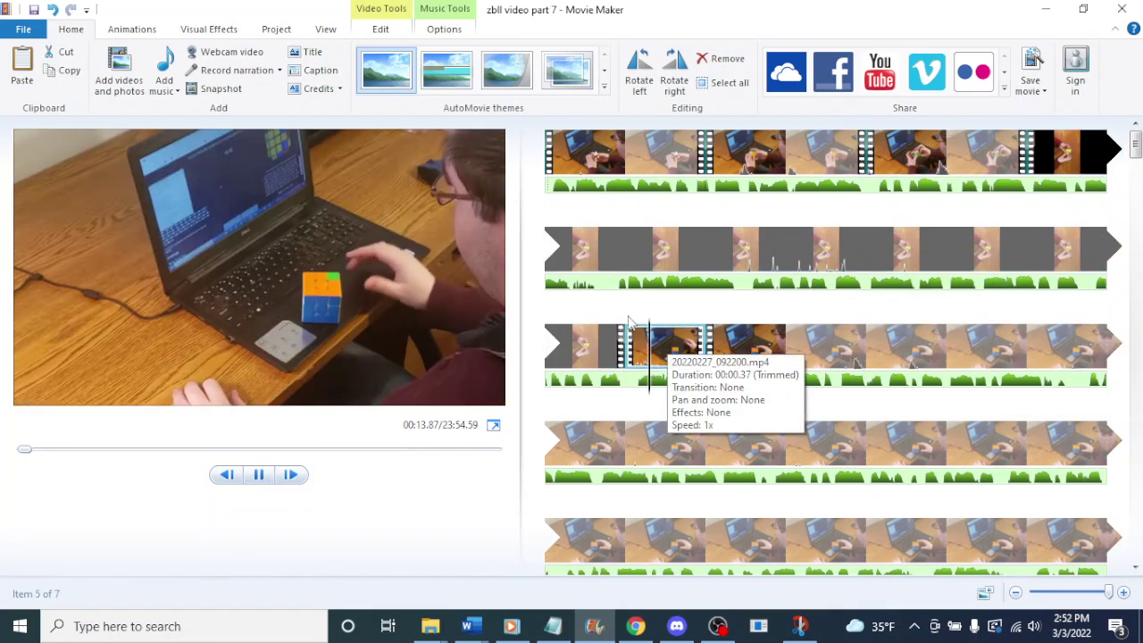
{"action": "left_click", "coordinate": [594, 350]}
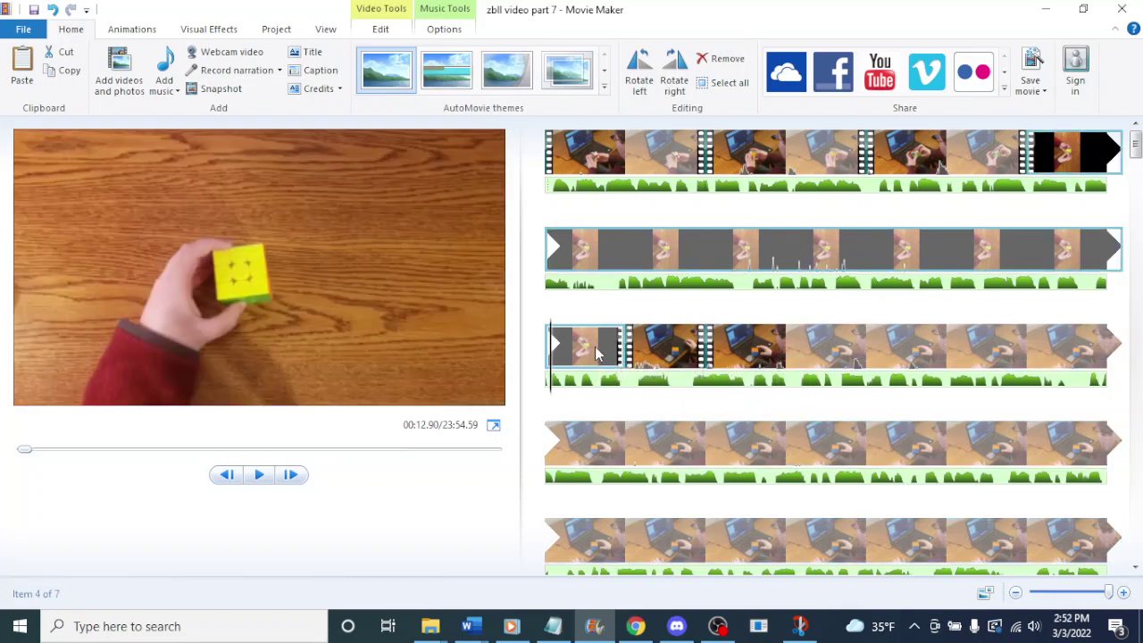
{"action": "key", "text": "space"}
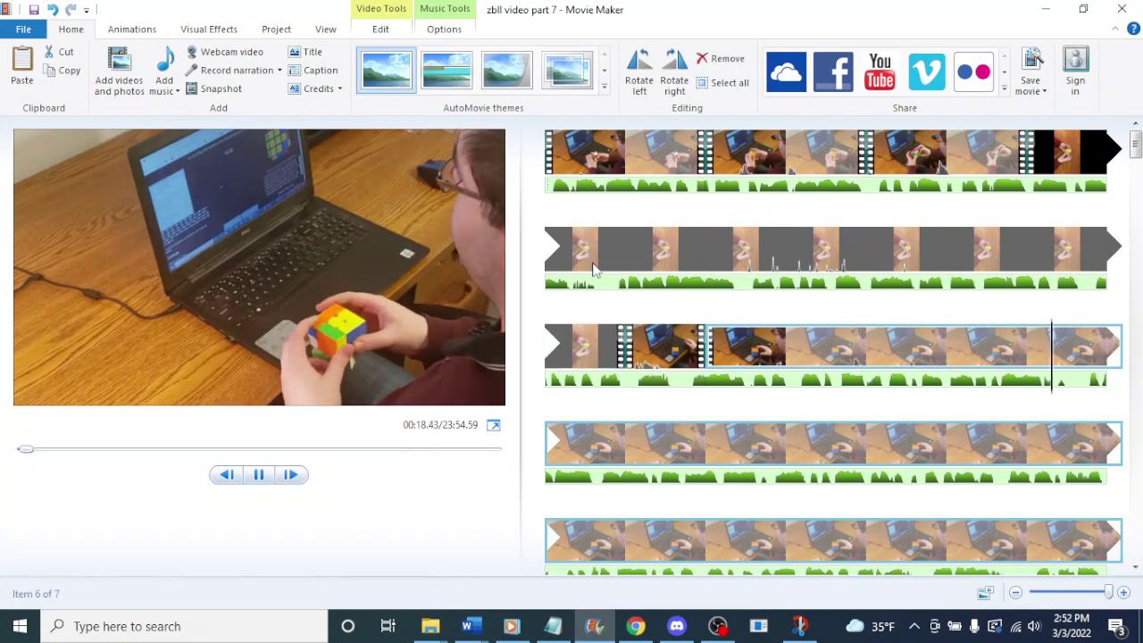
- Duplicate the first three cube-solving pieces in order after the demonstration clip
{"action": "left_click", "coordinate": [572, 156]}
{"action": "key", "text": "ctrl+c"}
{"action": "left_click", "coordinate": [598, 361]}
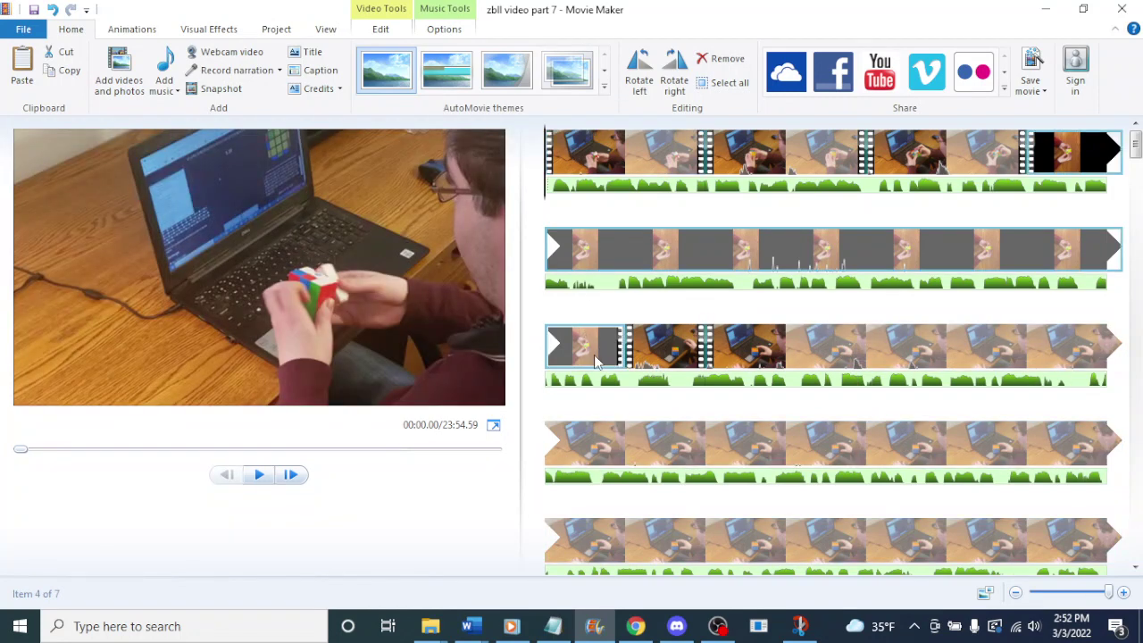
{"action": "key", "text": "ctrl+v"}
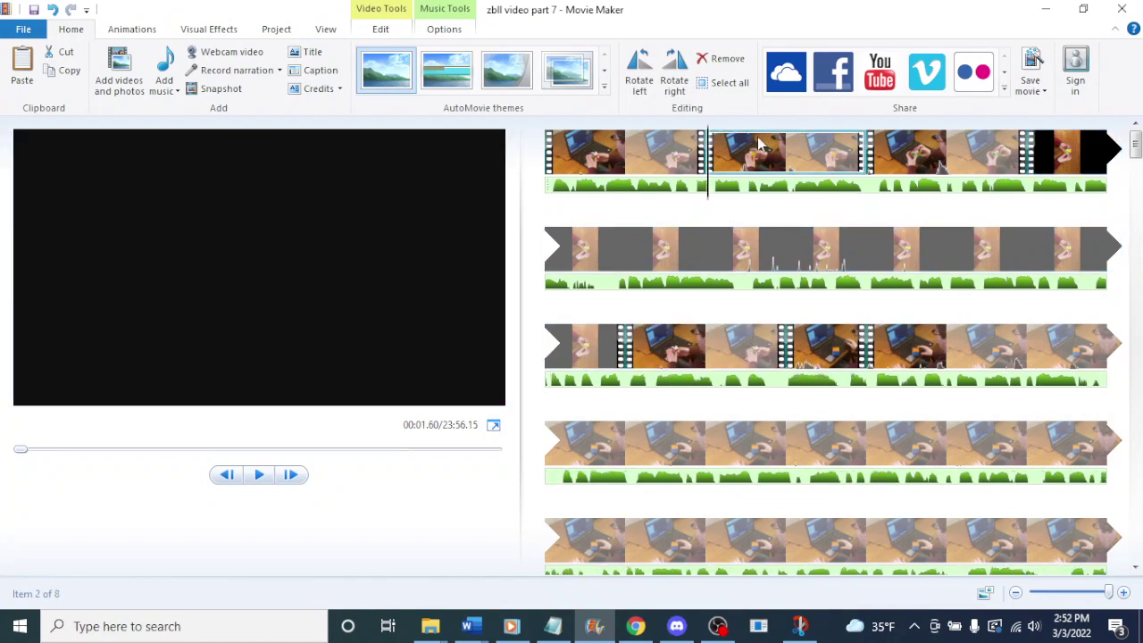
{"action": "left_click", "coordinate": [712, 353]}
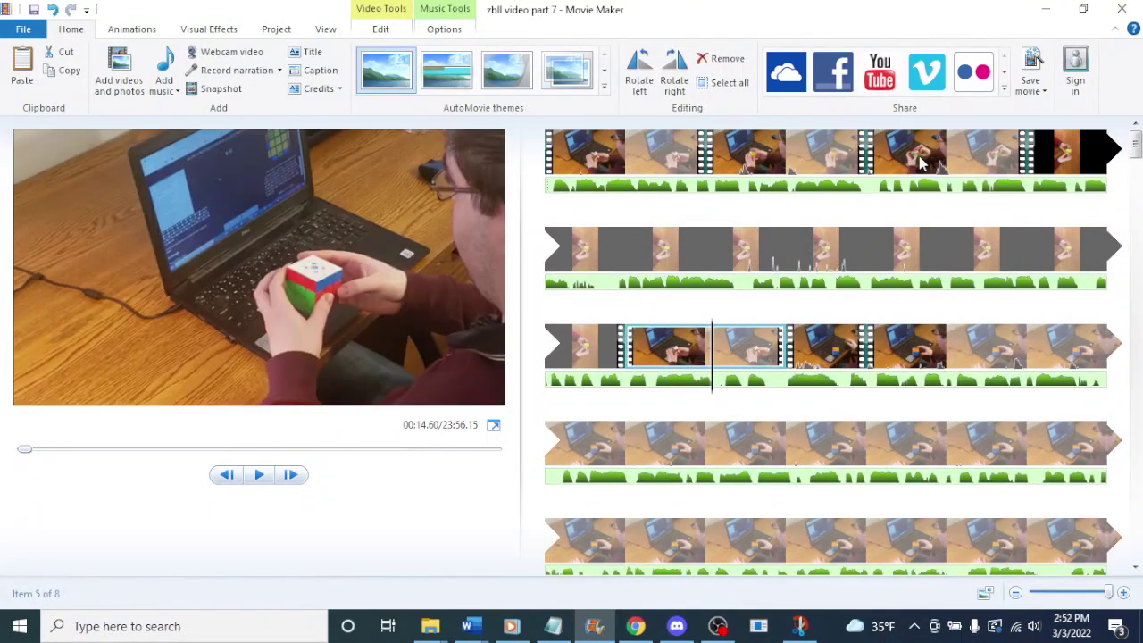
{"action": "key", "text": "ctrl+v"}
{"action": "left_click", "coordinate": [870, 353]}
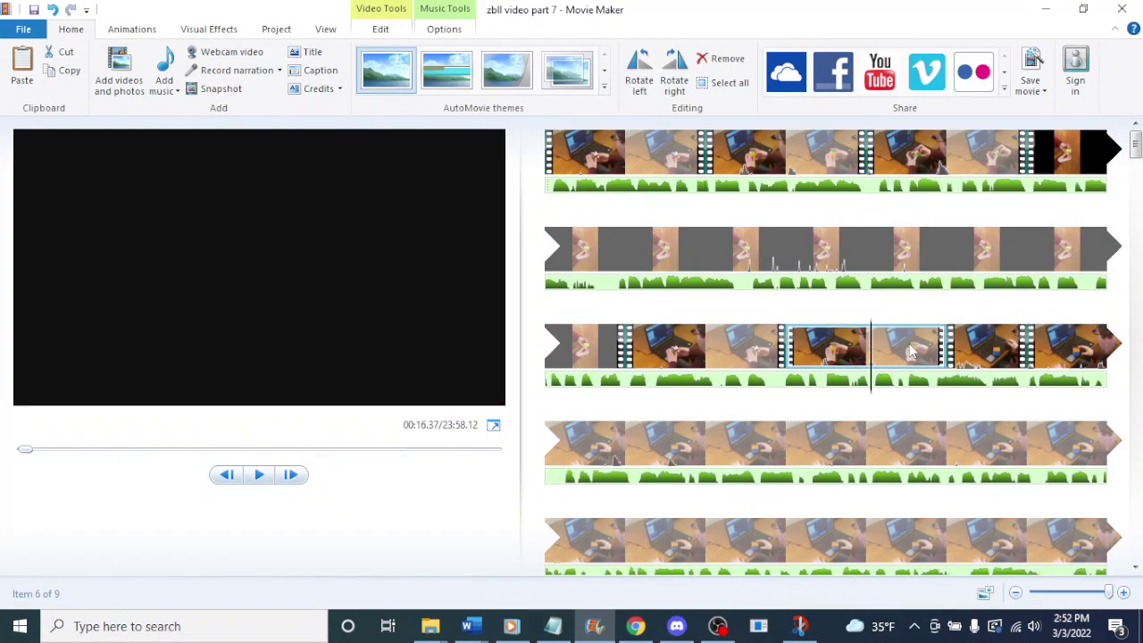
{"action": "key", "text": "ctrl+v"}
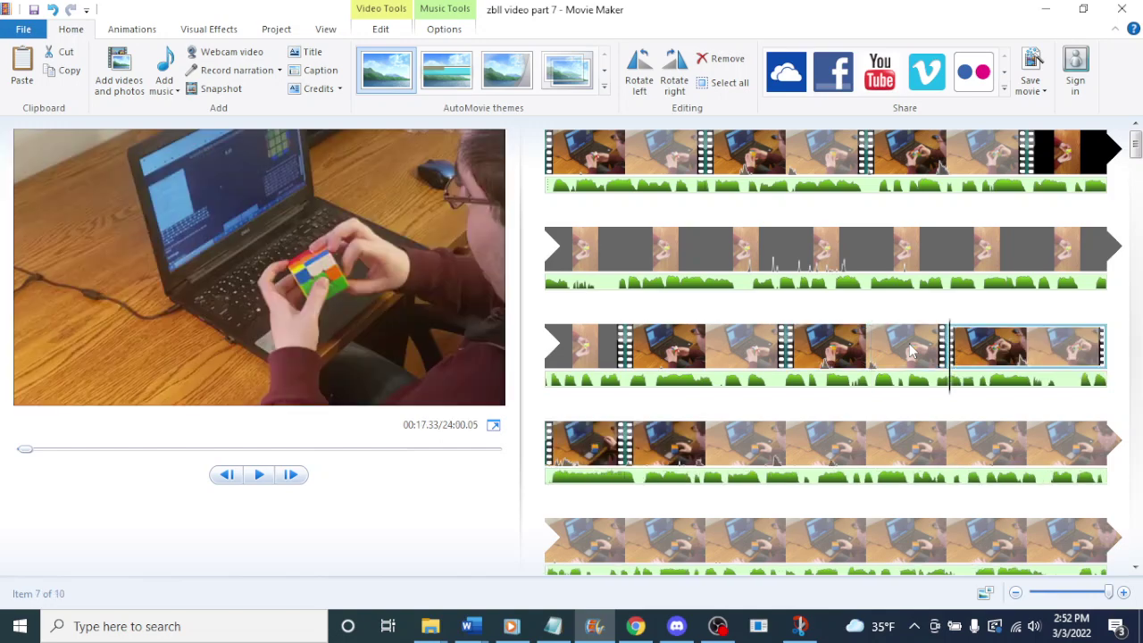
{"action": "left_click", "coordinate": [639, 164]}
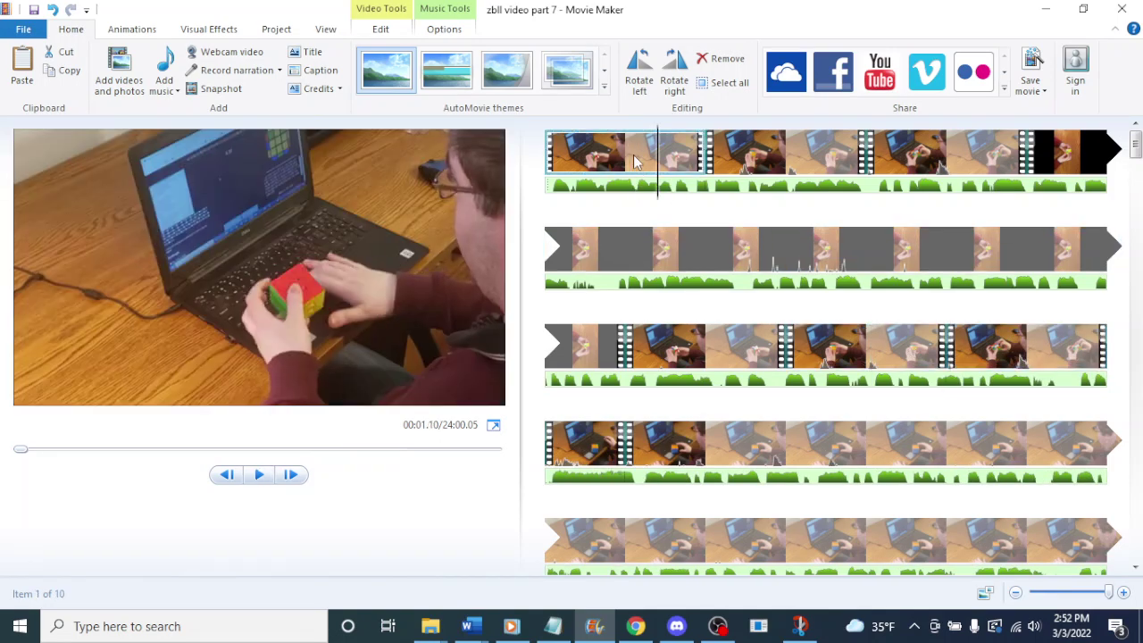
- Play the three duplicated solve pieces through to about 00:19.90 to check them against the narration
{"action": "key", "text": "Home"}
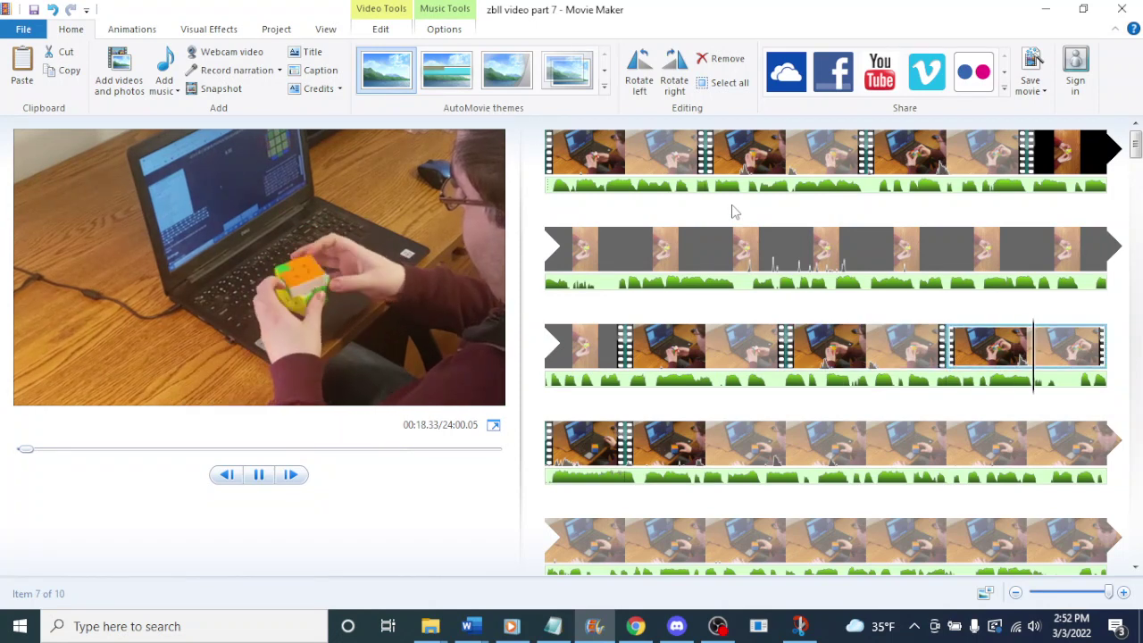
{"action": "key", "text": "space"}
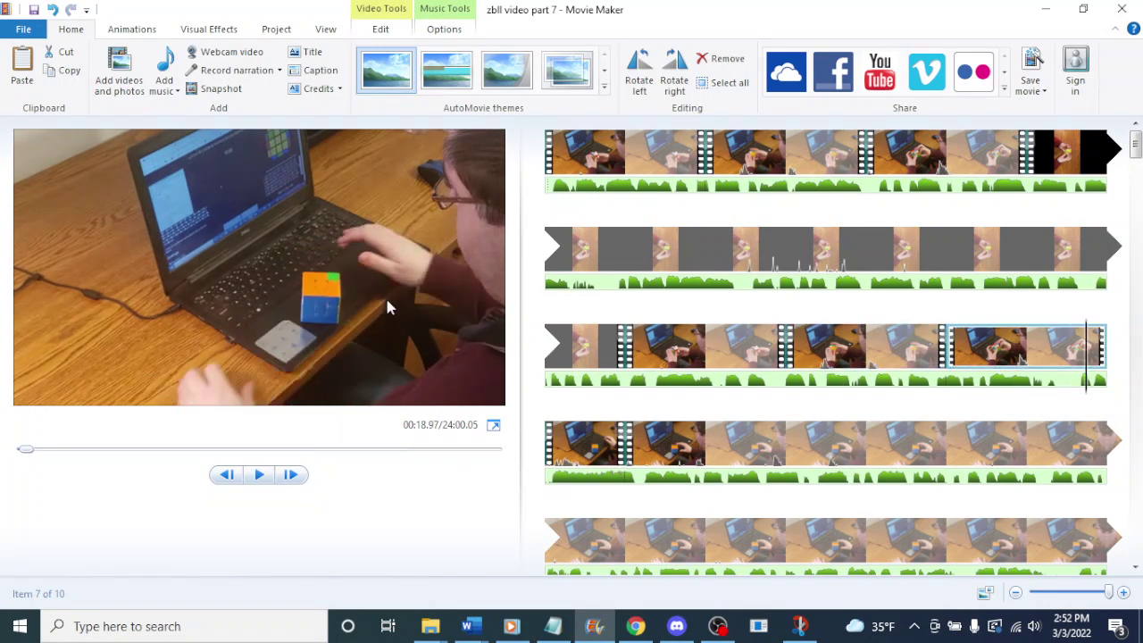
{"action": "key", "text": "Left"}
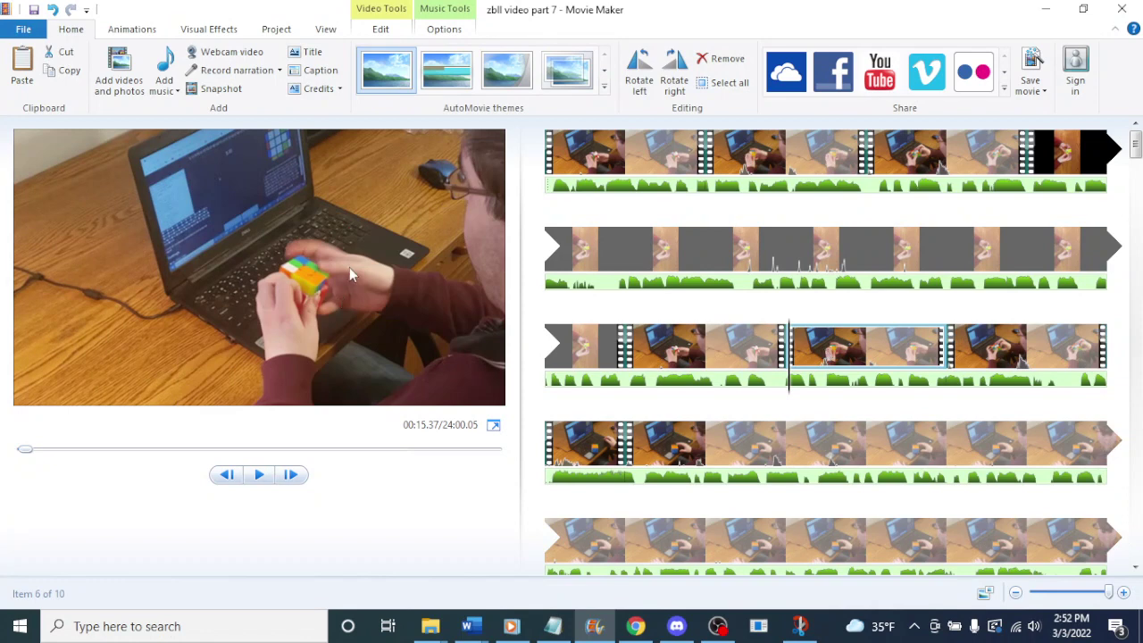
{"action": "key", "text": "space"}
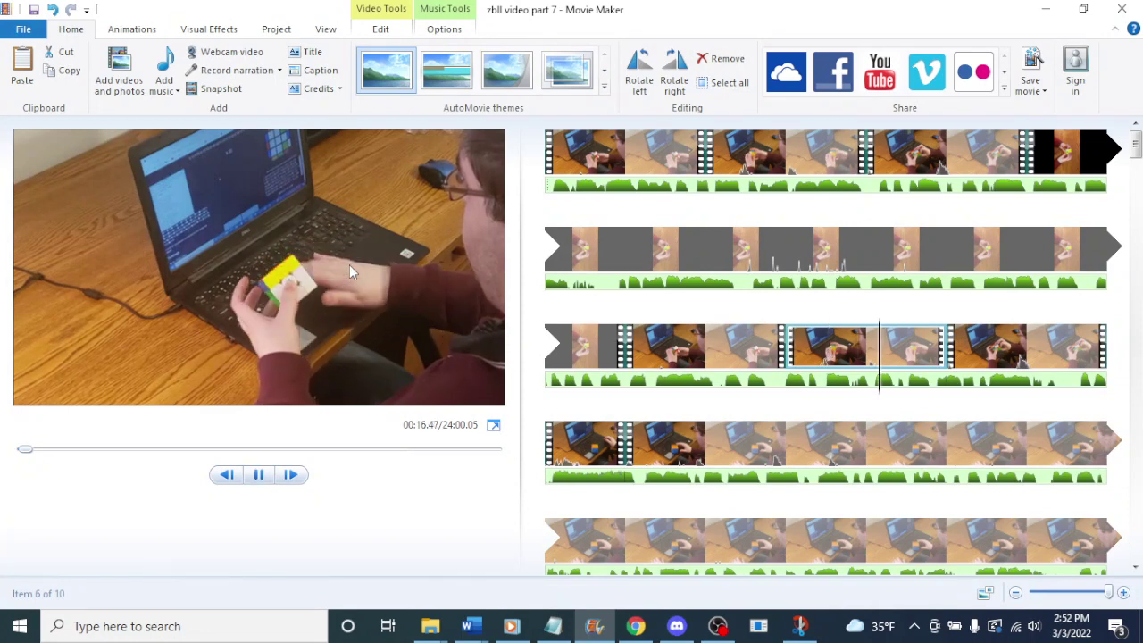
{"action": "key", "text": "space"}
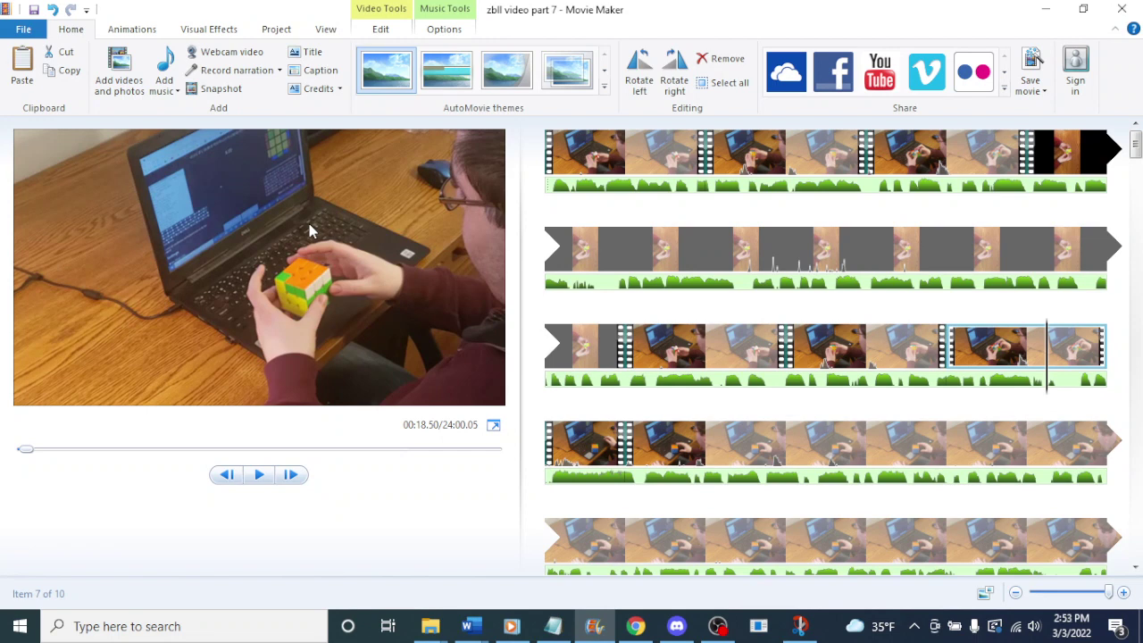
{"action": "key", "text": "space"}
{"action": "left_click", "coordinate": [643, 347]}
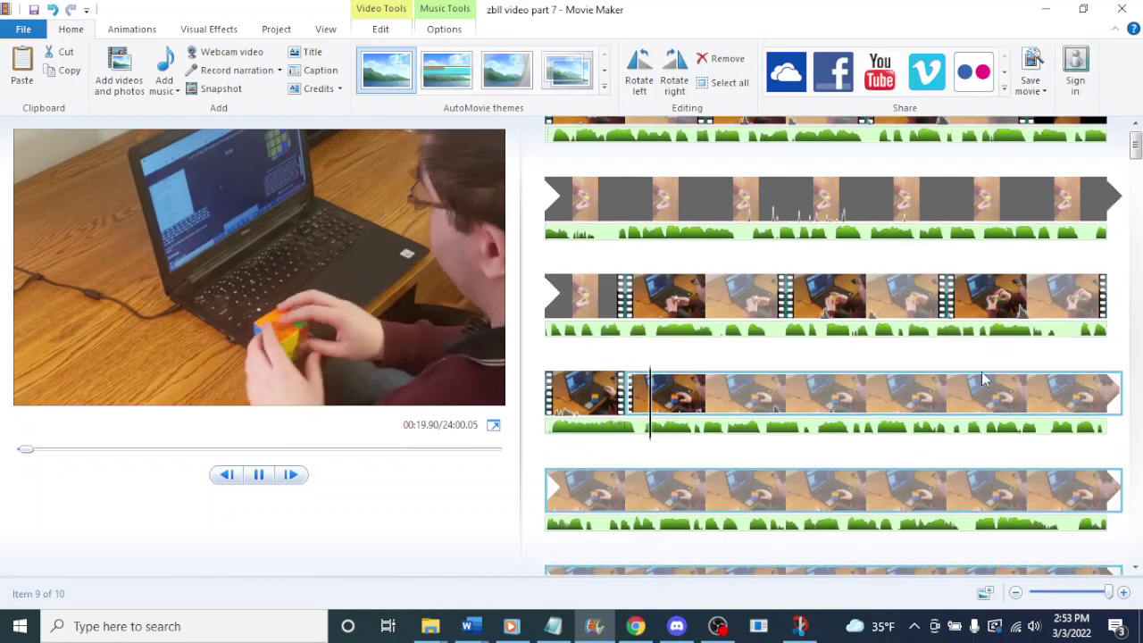
- Trim the third duplicated solve piece by setting its end point at 00:18.90, and play past it to check the narration
{"action": "left_click", "coordinate": [1058, 298]}
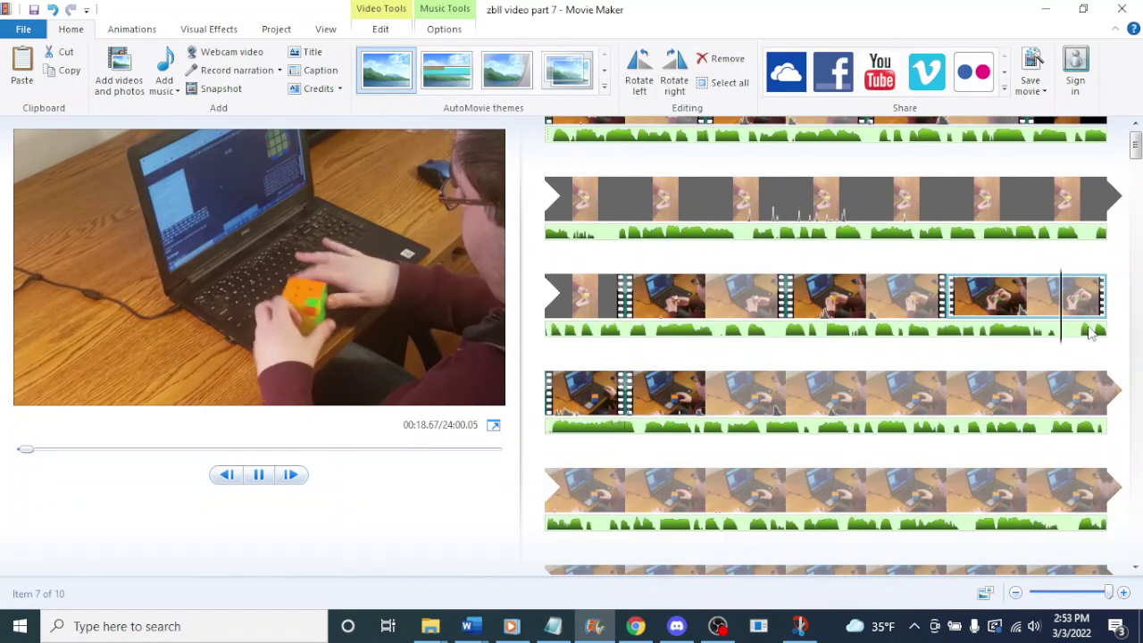
{"action": "left_click", "coordinate": [1081, 339]}
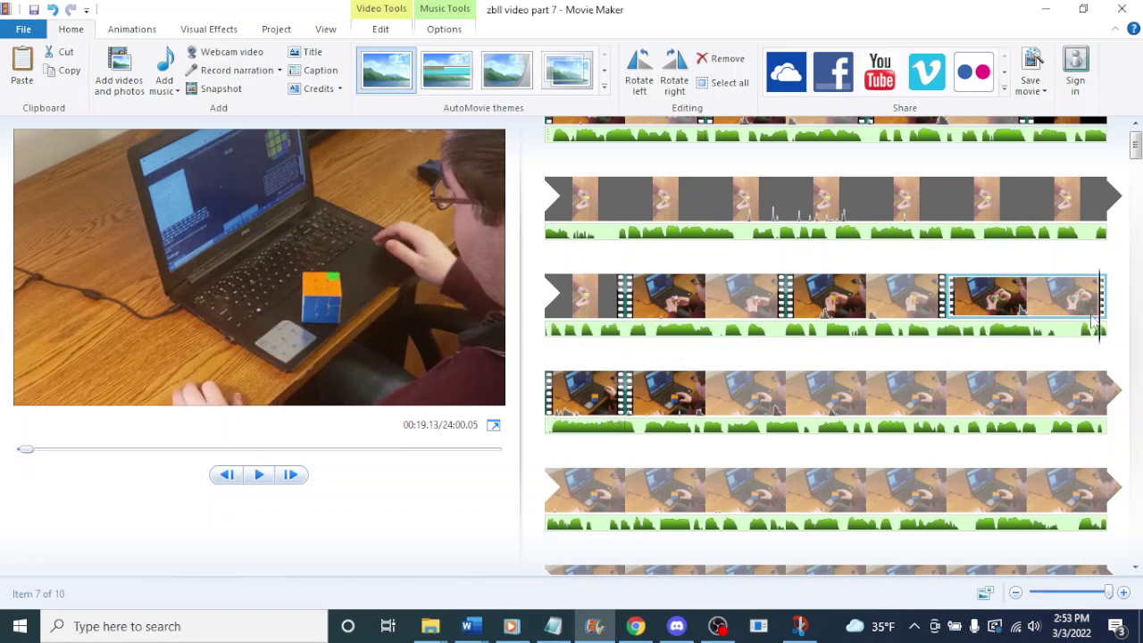
{"action": "left_click", "coordinate": [1035, 317]}
{"action": "key", "text": "space"}
{"action": "key", "text": "space"}
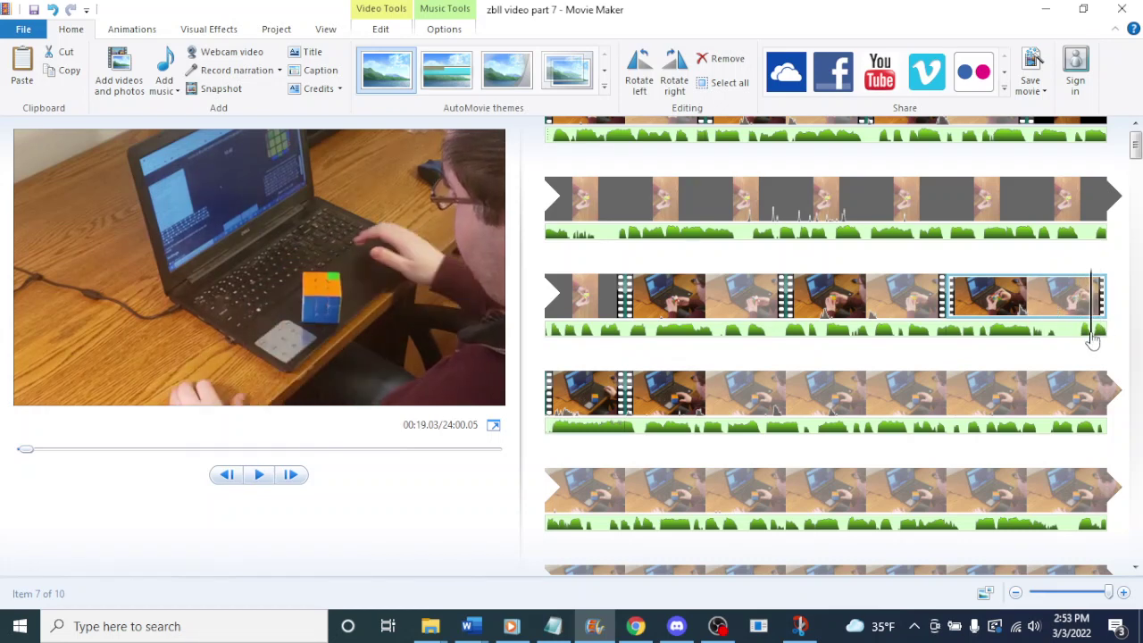
{"action": "left_click", "coordinate": [1082, 336]}
{"action": "right_click", "coordinate": [1080, 340]}
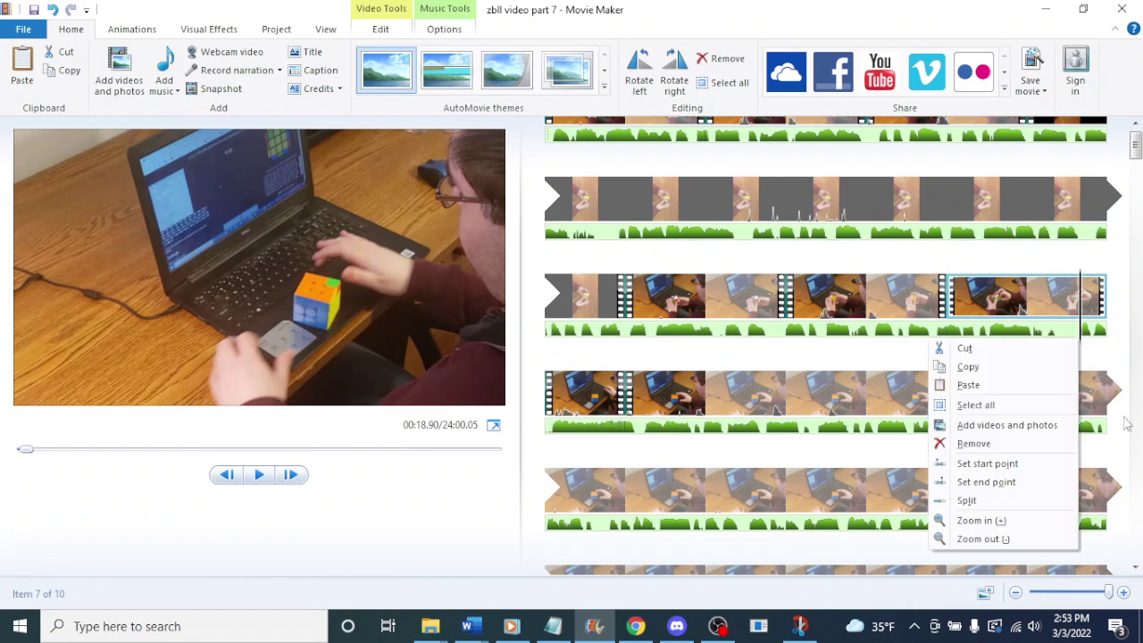
{"action": "left_click", "coordinate": [982, 482]}
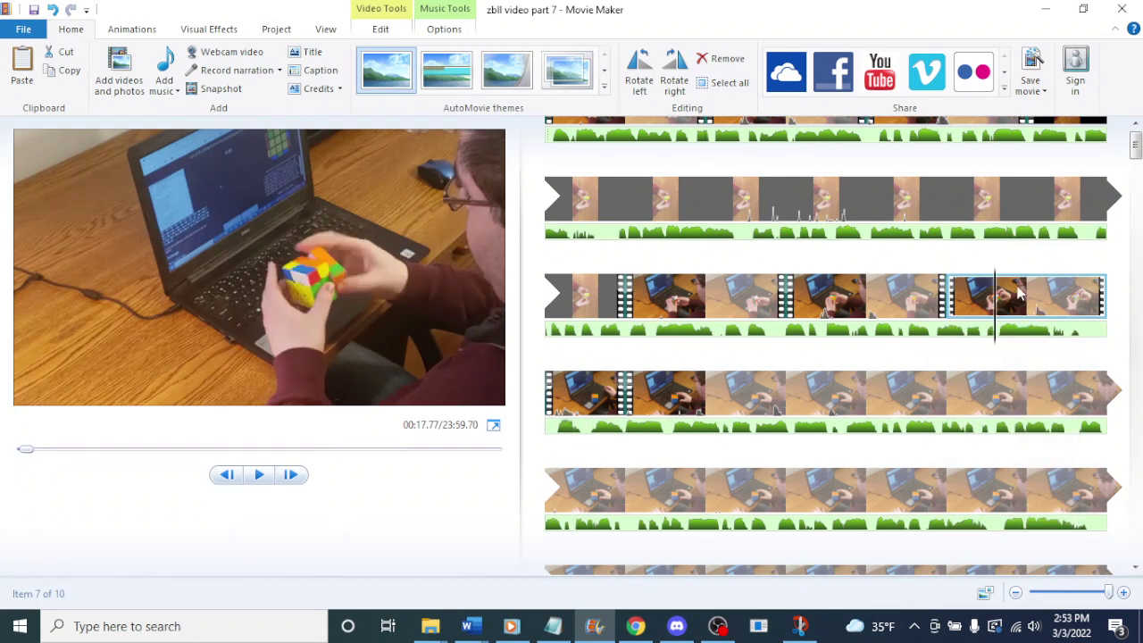
{"action": "key", "text": "space"}
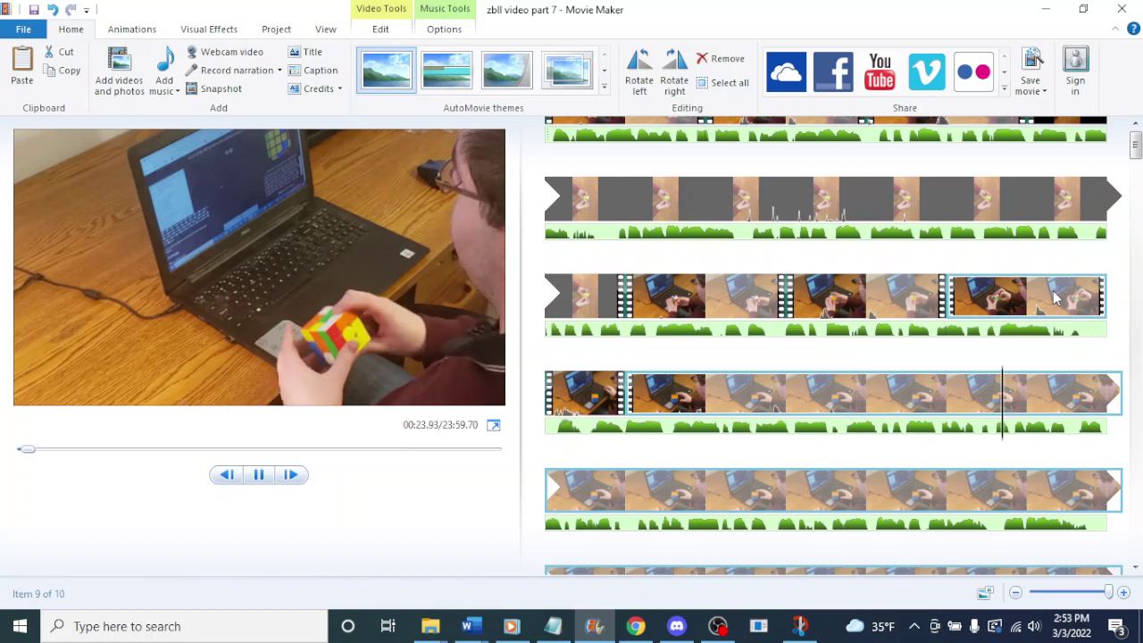
- Insert the image is.png from the zbll video folder directly after the third duplicated solve piece
{"action": "left_click", "coordinate": [1054, 299]}
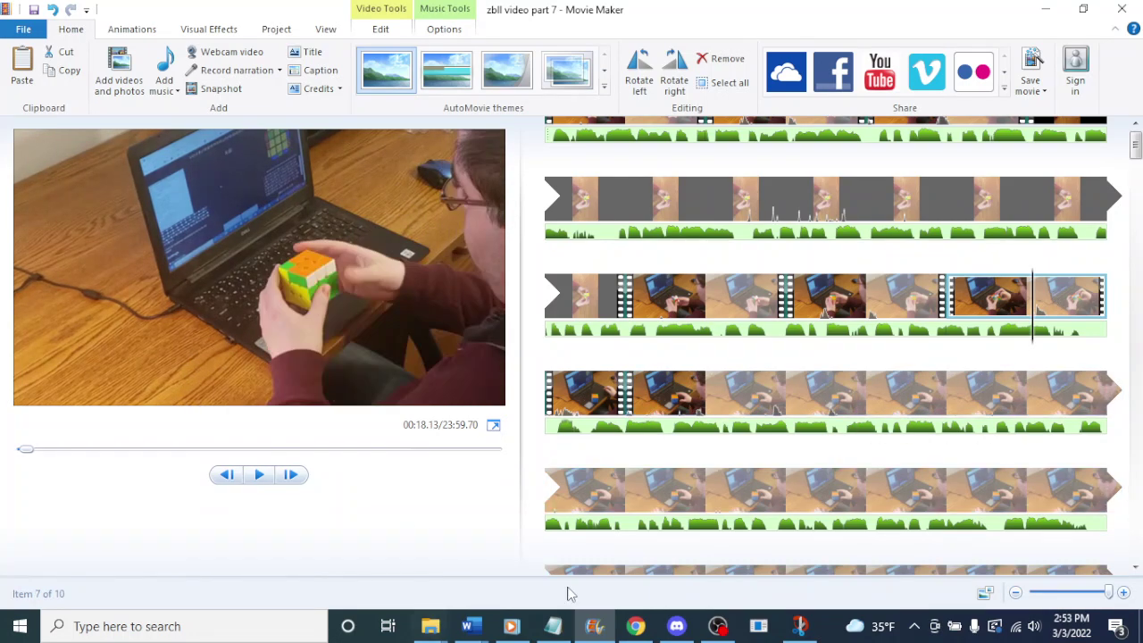
{"action": "left_click", "coordinate": [553, 626]}
{"action": "left_click", "coordinate": [553, 626]}
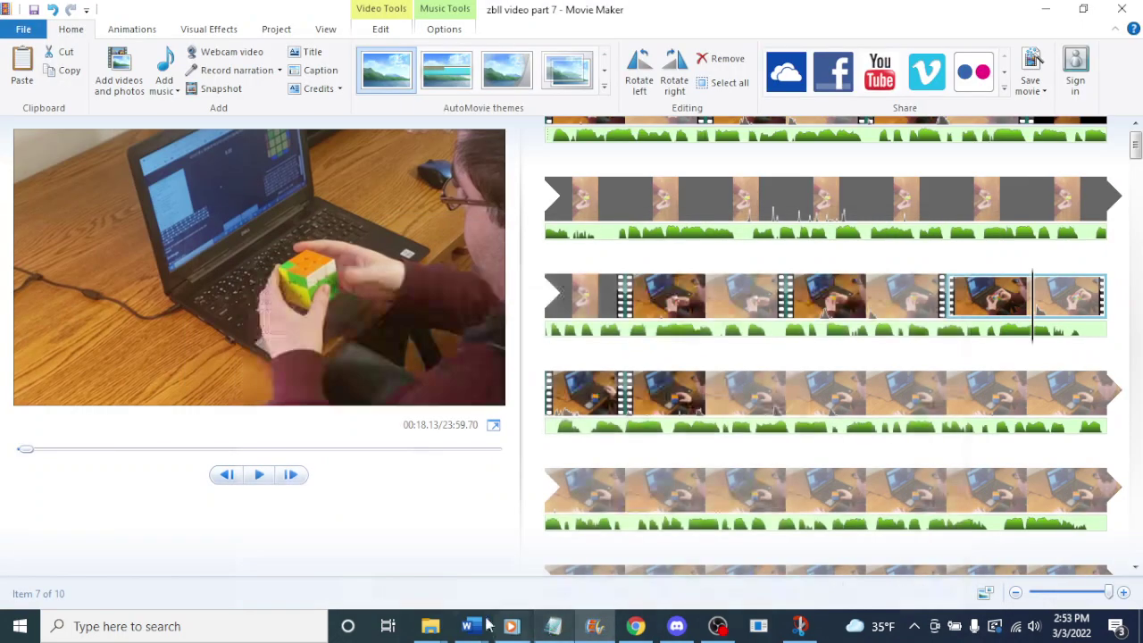
{"action": "mouse_move", "coordinate": [431, 626]}
{"action": "left_click", "coordinate": [440, 572]}
{"action": "scroll", "coordinate": [380, 397], "scroll_direction": "up", "scroll_amount": 5}
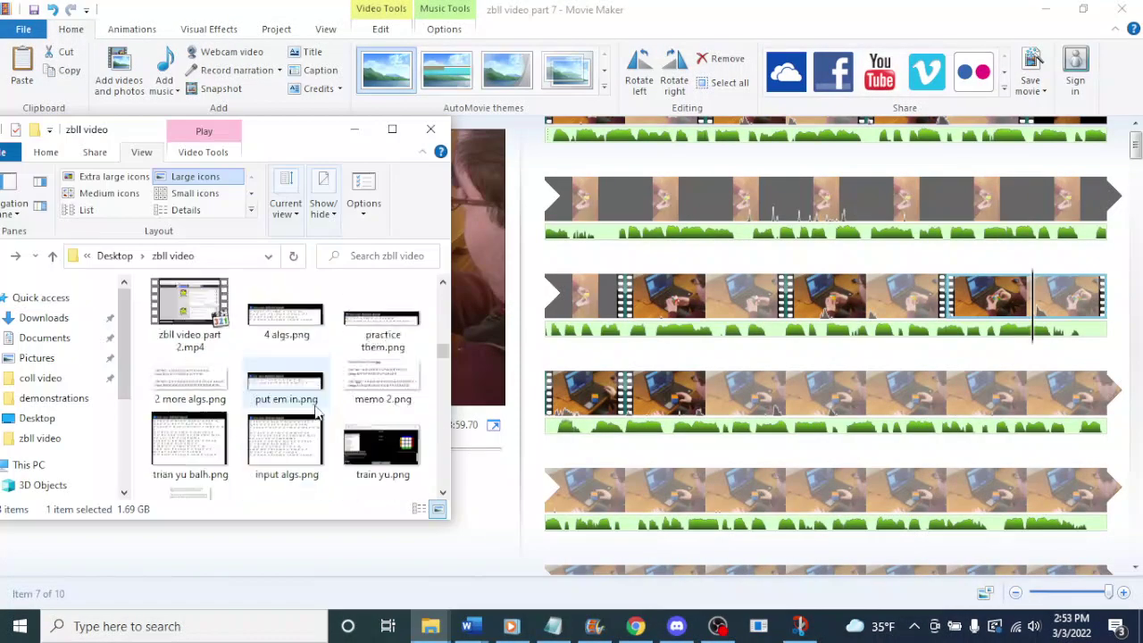
{"action": "left_click", "coordinate": [443, 494]}
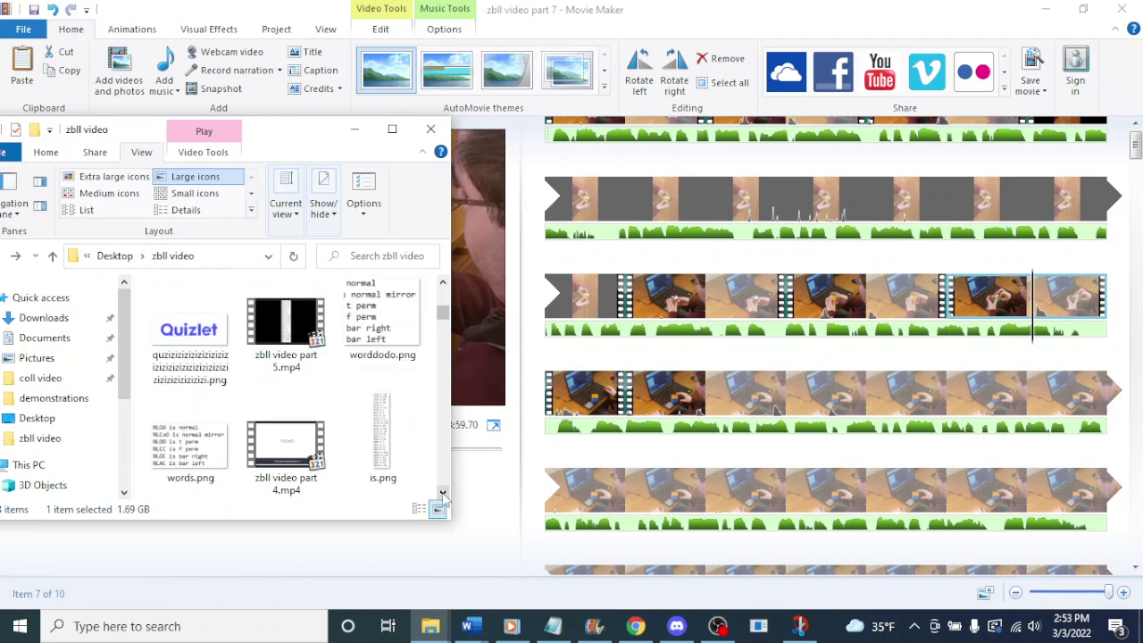
{"action": "left_click_drag", "start_coordinate": [382, 436], "coordinate": [1071, 301]}
- Play into the inserted list image and set its duration to 15.00 seconds
{"action": "key", "text": "space"}
{"action": "left_click", "coordinate": [708, 293]}
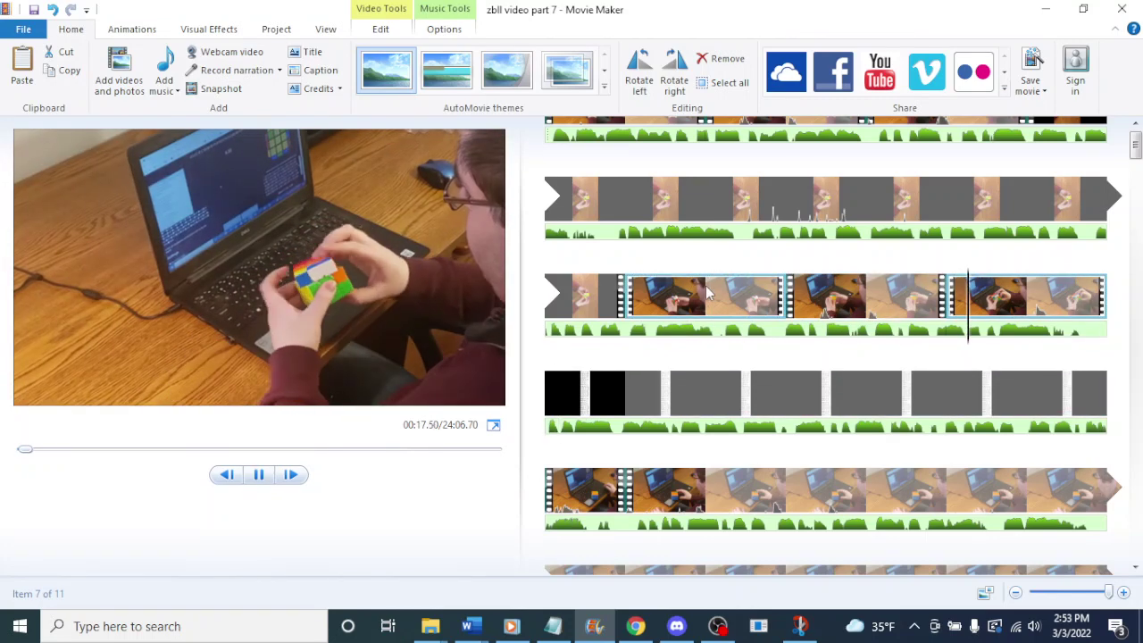
{"action": "left_click", "coordinate": [806, 295]}
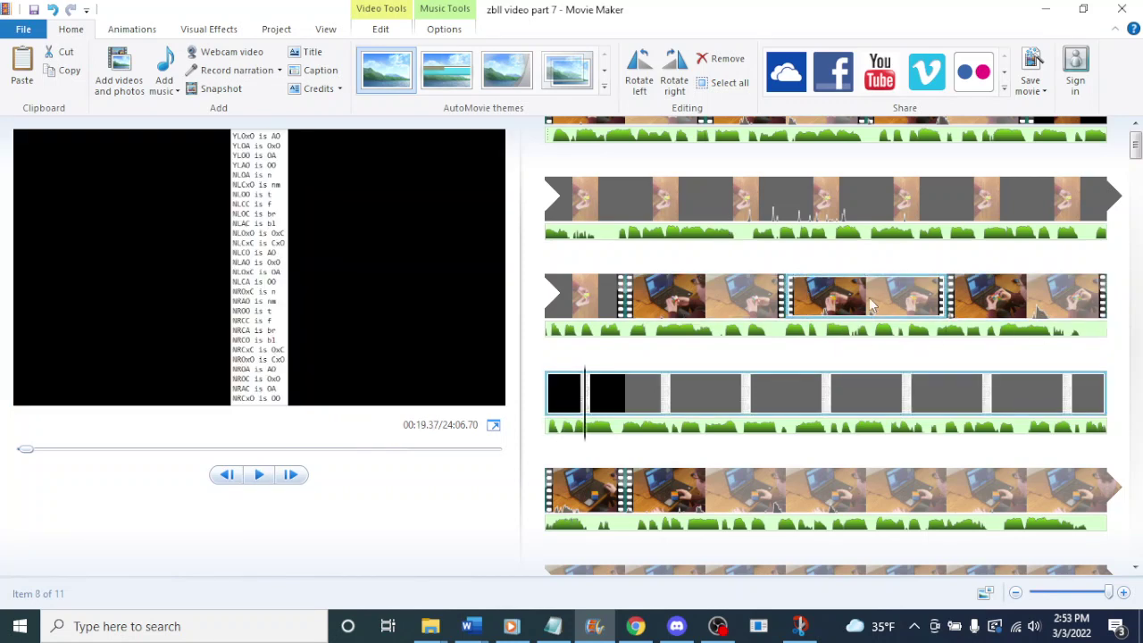
{"action": "left_click", "coordinate": [1013, 323]}
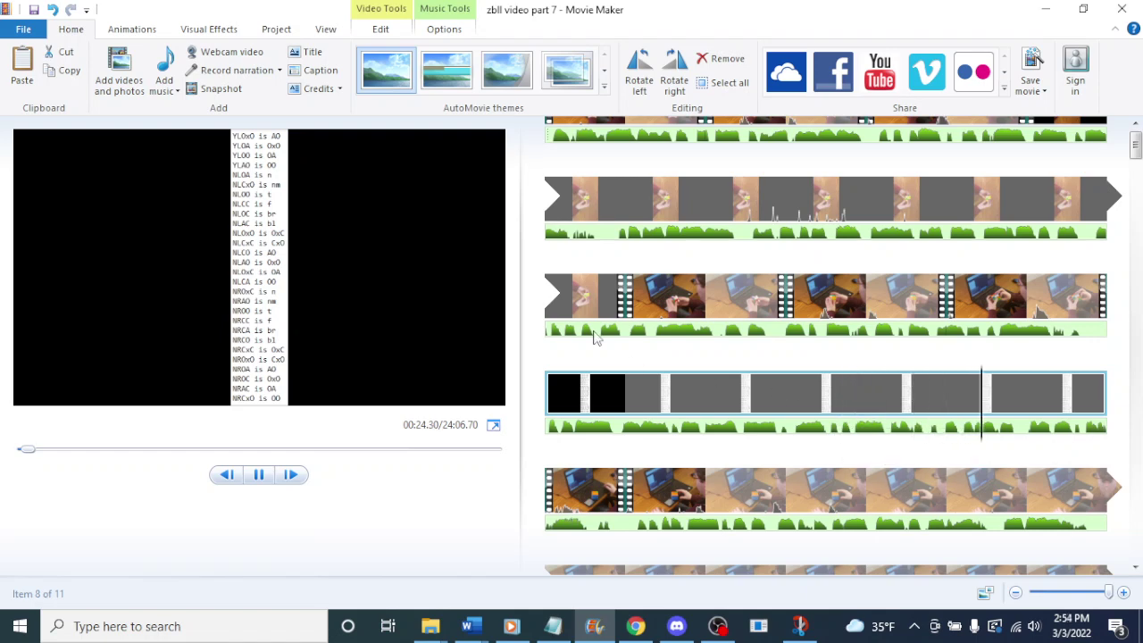
{"action": "left_click", "coordinate": [435, 32]}
{"action": "left_click", "coordinate": [383, 32]}
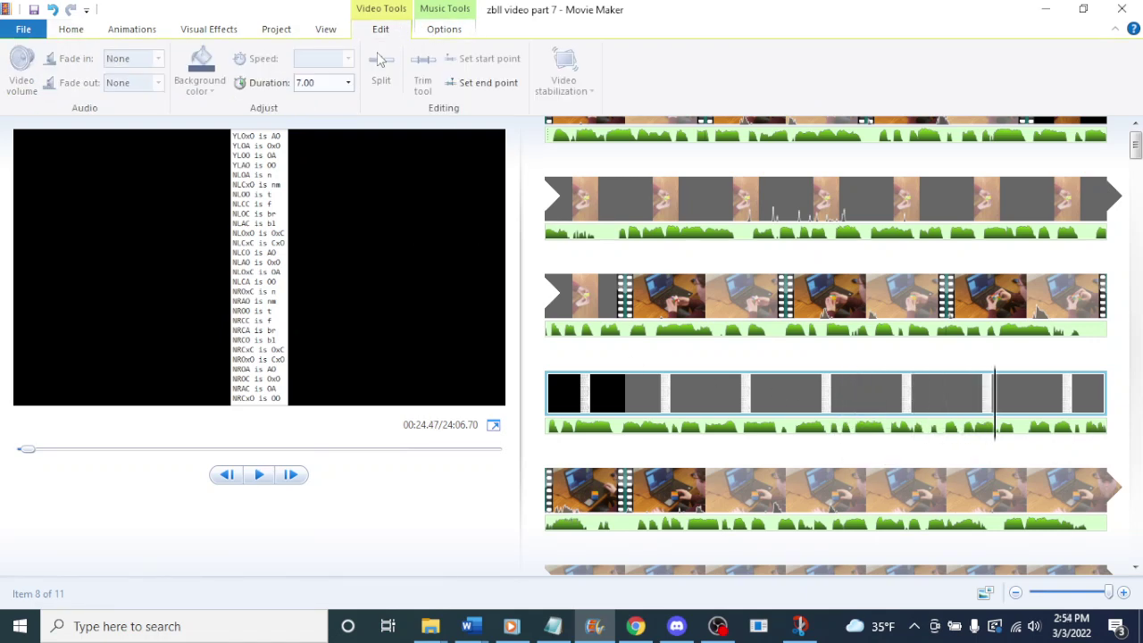
{"action": "left_click", "coordinate": [347, 85]}
{"action": "left_click", "coordinate": [323, 266]}
- Shorten the list image to 13.33 seconds by setting its end point at the narration pause just after 00:32.03
{"action": "scroll", "coordinate": [849, 425], "scroll_direction": "down", "scroll_amount": 1}
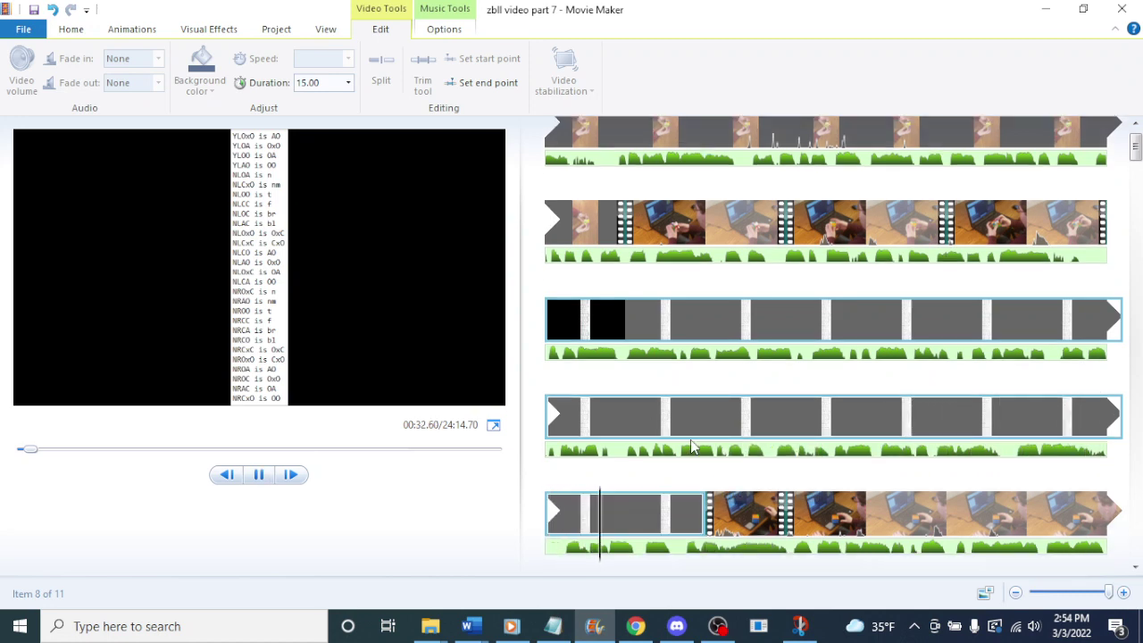
{"action": "key", "text": "space"}
{"action": "left_click", "coordinate": [672, 438]}
{"action": "key", "text": "space"}
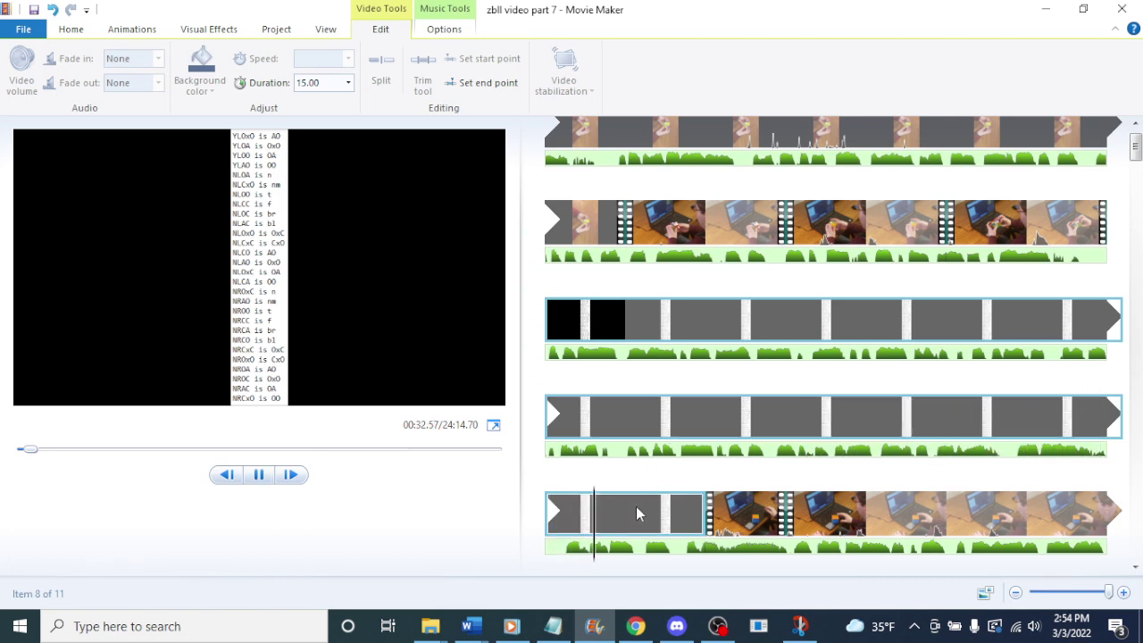
{"action": "left_click", "coordinate": [582, 518]}
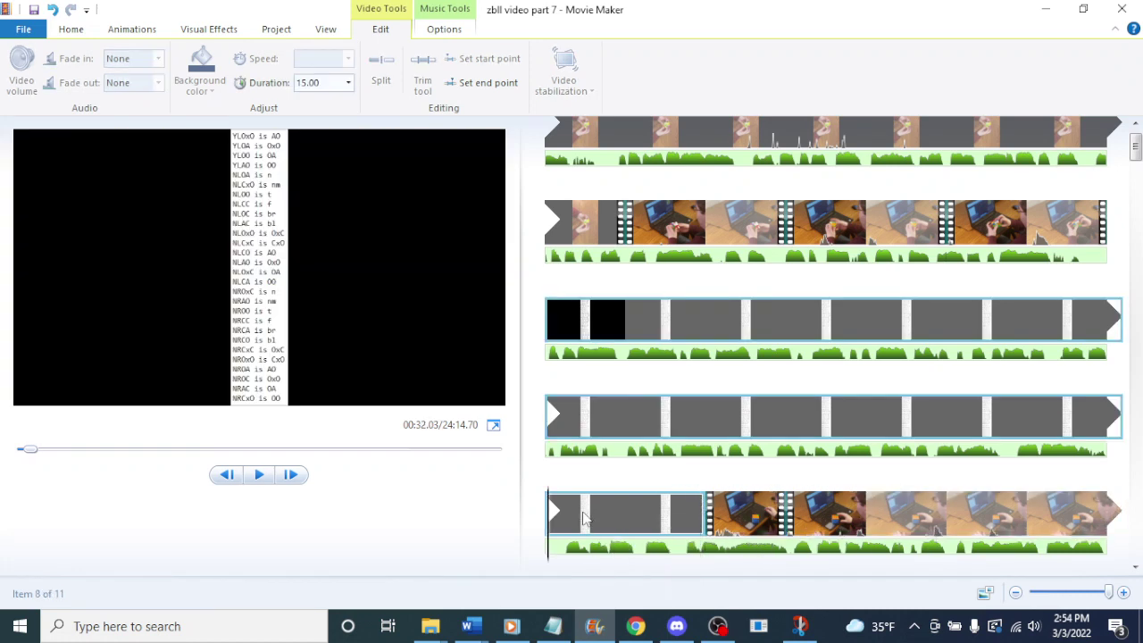
{"action": "left_click", "coordinate": [565, 552]}
{"action": "right_click", "coordinate": [566, 559]}
{"action": "left_click", "coordinate": [617, 507]}
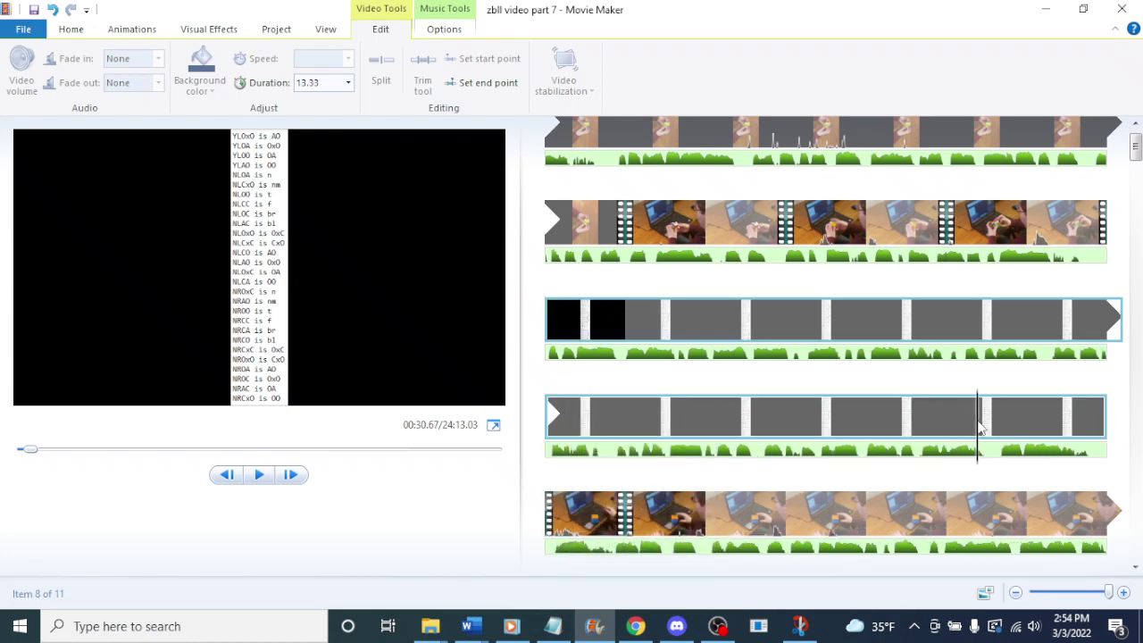
- Delete the short leftover solve piece directly after the list image
{"action": "scroll", "coordinate": [629, 448], "scroll_direction": "down", "scroll_amount": 1}
{"action": "left_click", "coordinate": [585, 417]}
{"action": "key", "text": "Delete"}
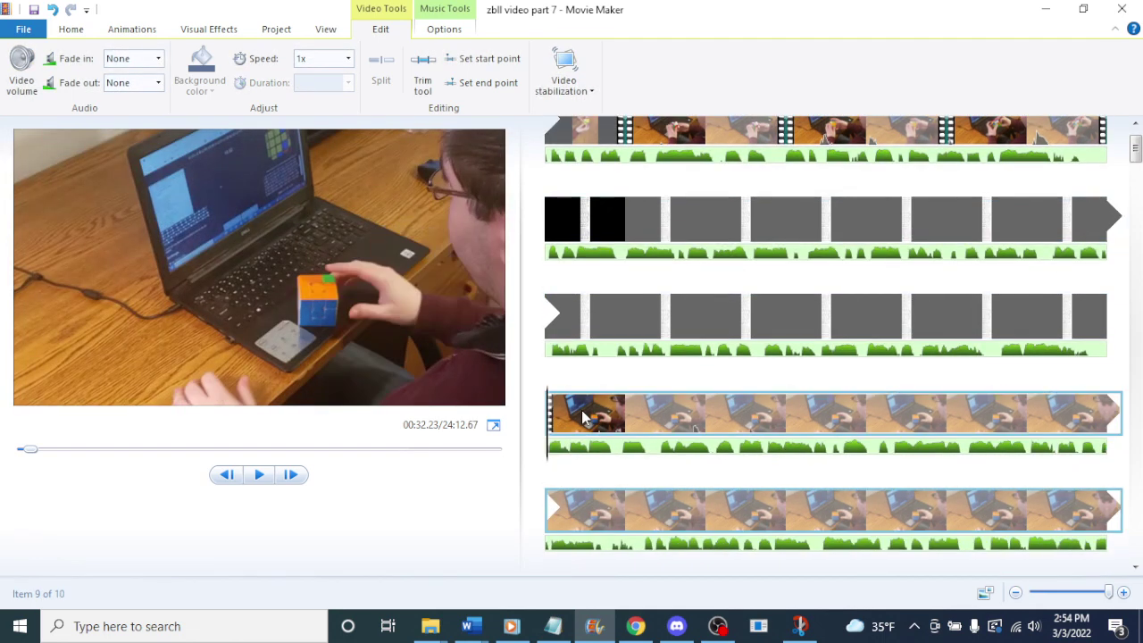
- Sample the long solving clip between about 00:32 and 00:55 to look for the end of a solve
{"action": "key", "text": "space"}
{"action": "key", "text": "space"}
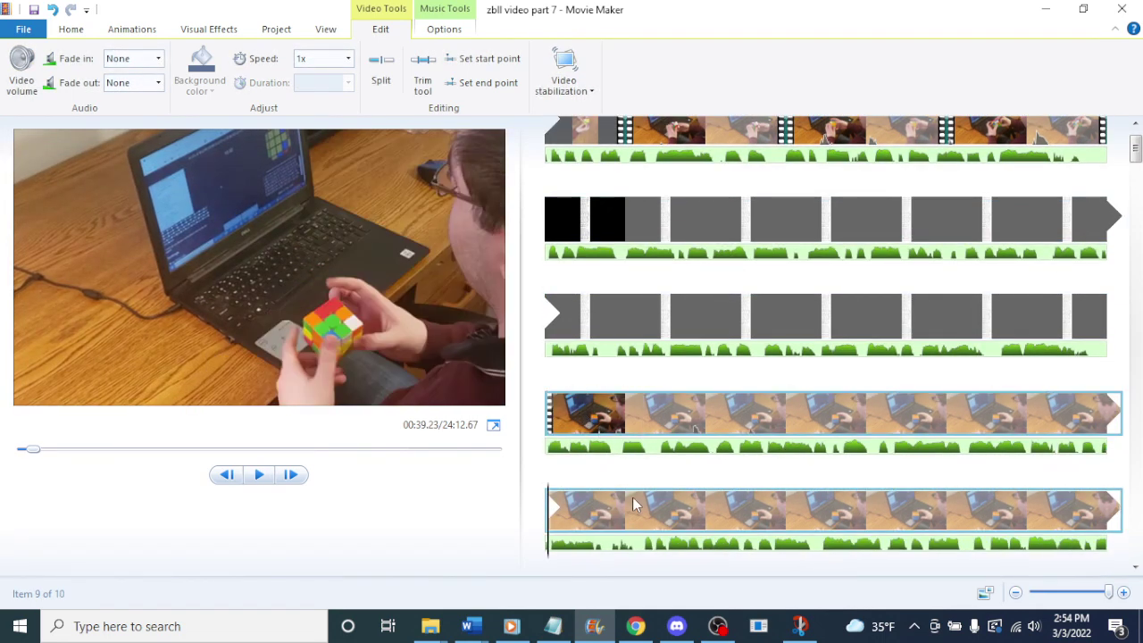
{"action": "left_click", "coordinate": [631, 498]}
{"action": "key", "text": "space"}
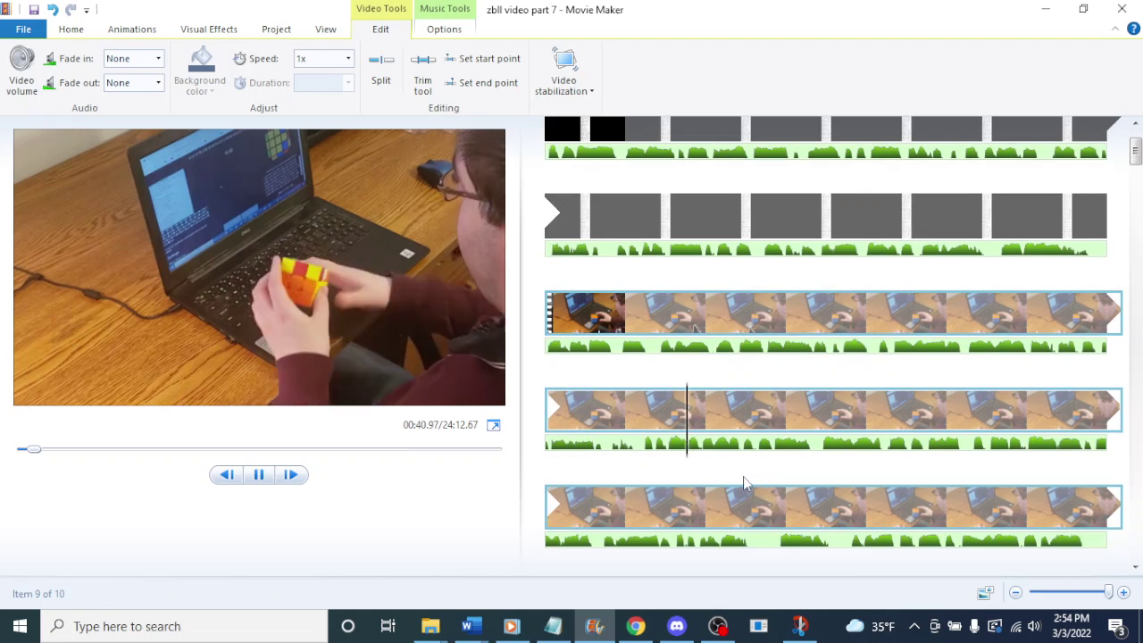
{"action": "key", "text": "space"}
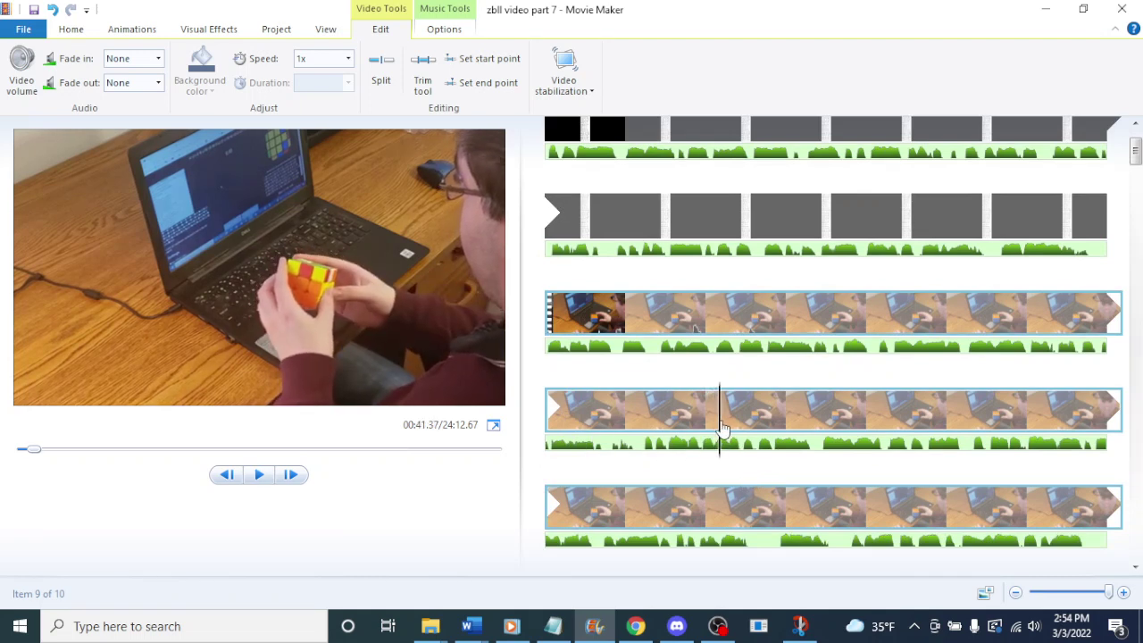
{"action": "left_click", "coordinate": [624, 514]}
{"action": "key", "text": "space"}
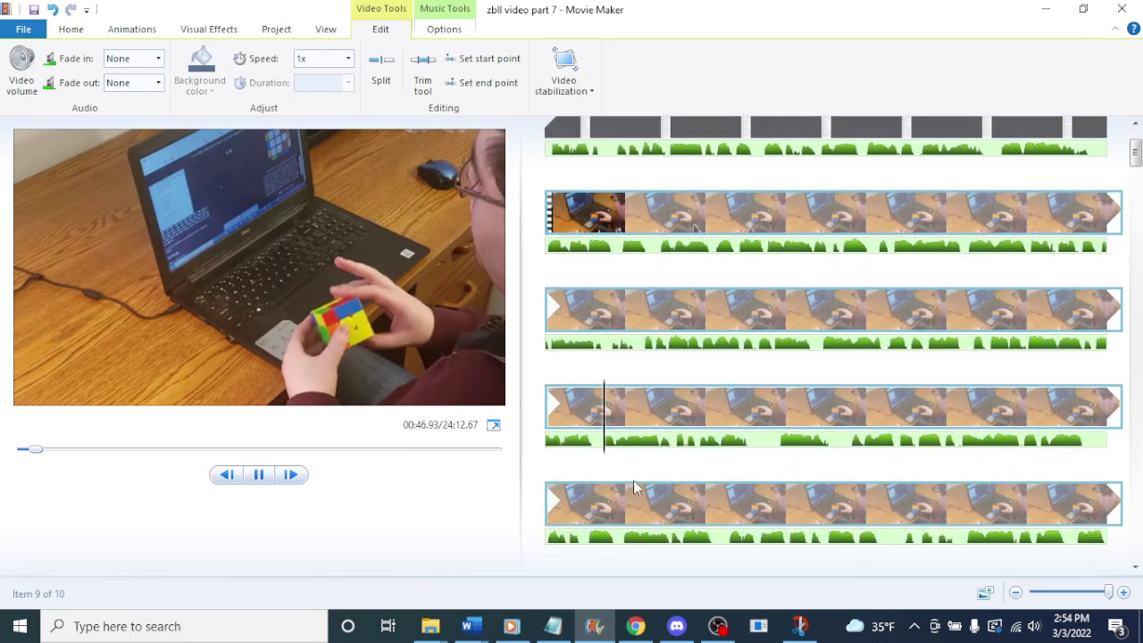
{"action": "left_click", "coordinate": [627, 497]}
{"action": "key", "text": "space"}
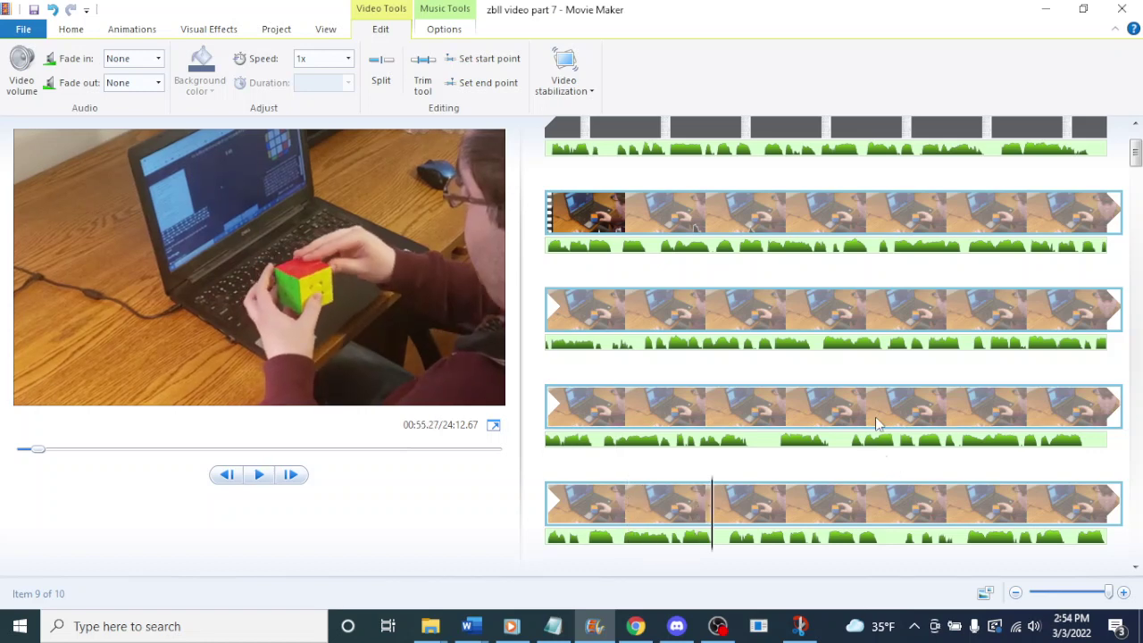
{"action": "left_click", "coordinate": [876, 426]}
{"action": "key", "text": "space"}
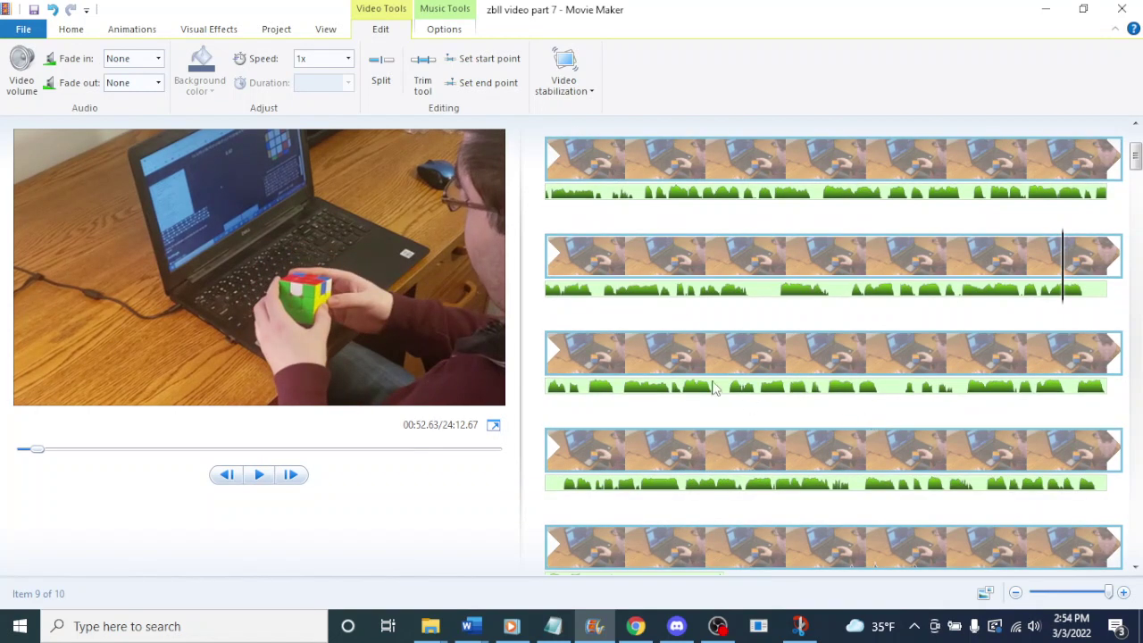
- Trim the beginning of the long solving clip by setting its start point at about 01:02.77
{"action": "left_click", "coordinate": [628, 359]}
{"action": "key", "text": "space"}
{"action": "left_click", "coordinate": [549, 446]}
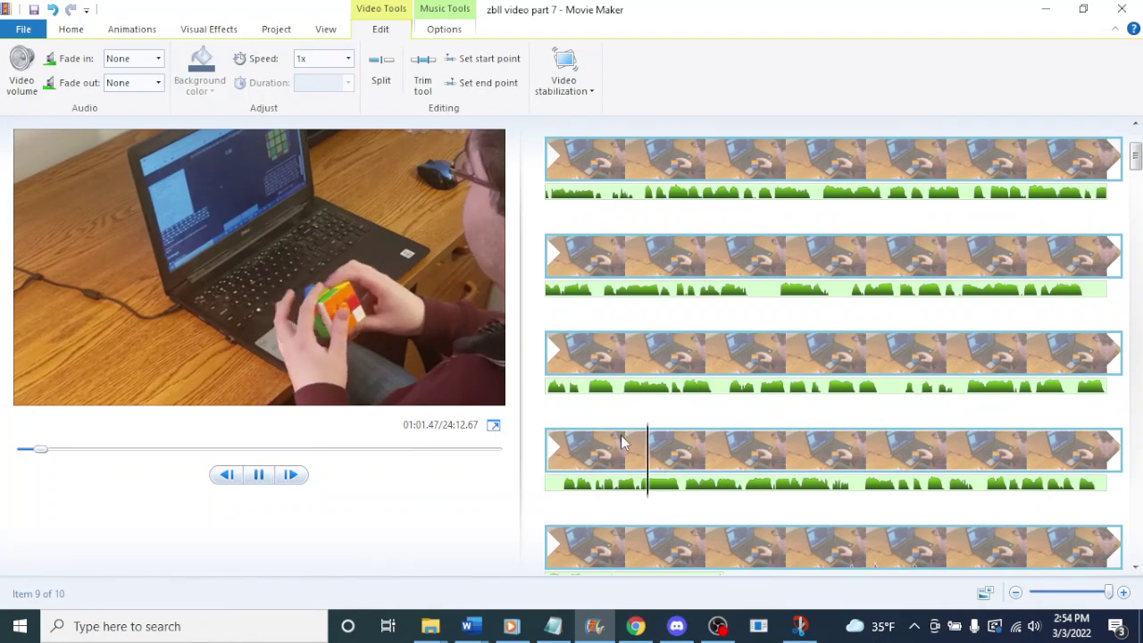
{"action": "key", "text": "space"}
{"action": "left_click_drag", "start_coordinate": [833, 461], "coordinate": [751, 461]}
{"action": "right_click", "coordinate": [752, 459]}
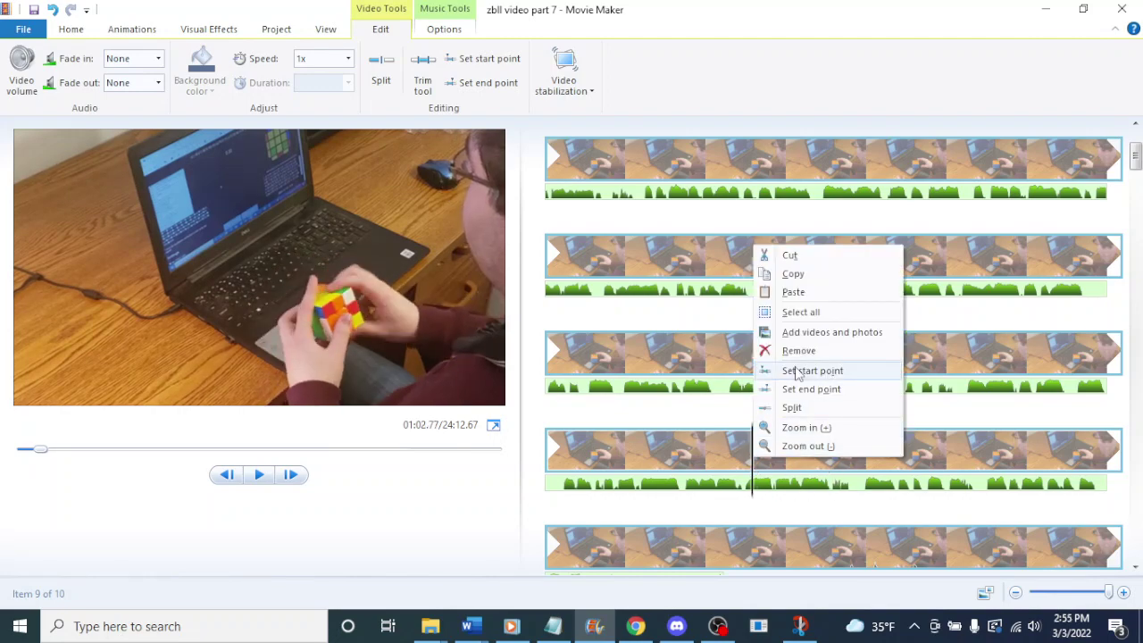
{"action": "left_click", "coordinate": [797, 371]}
- Play the long solving clip to the end of its first solve and split it at about 00:42.43
{"action": "left_click", "coordinate": [887, 366]}
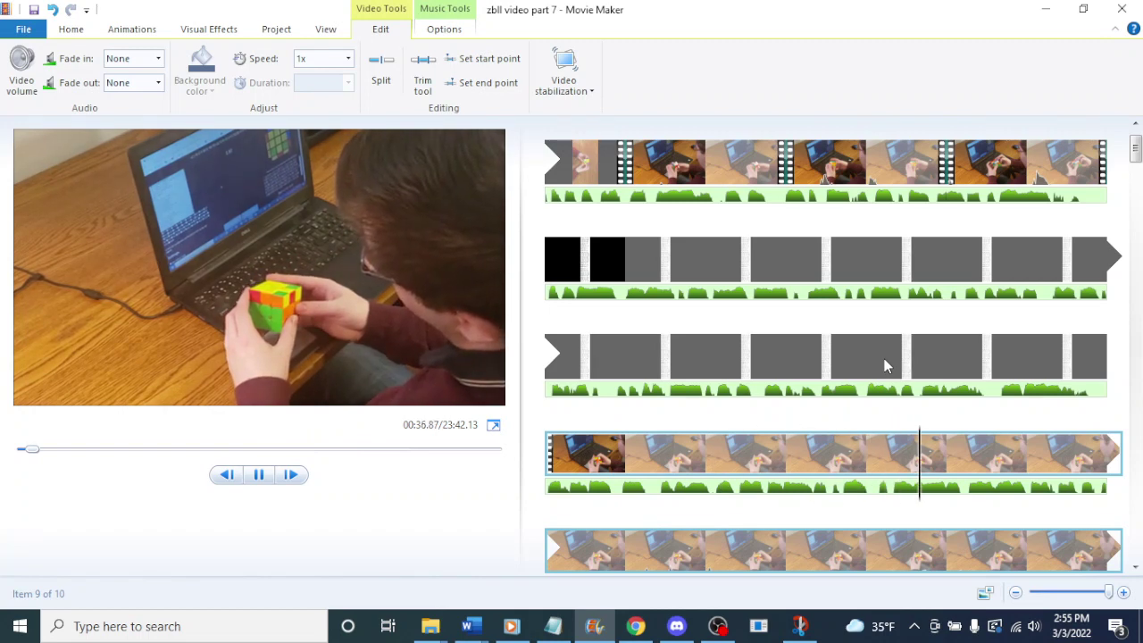
{"action": "scroll", "coordinate": [879, 366], "scroll_direction": "down", "scroll_amount": 1}
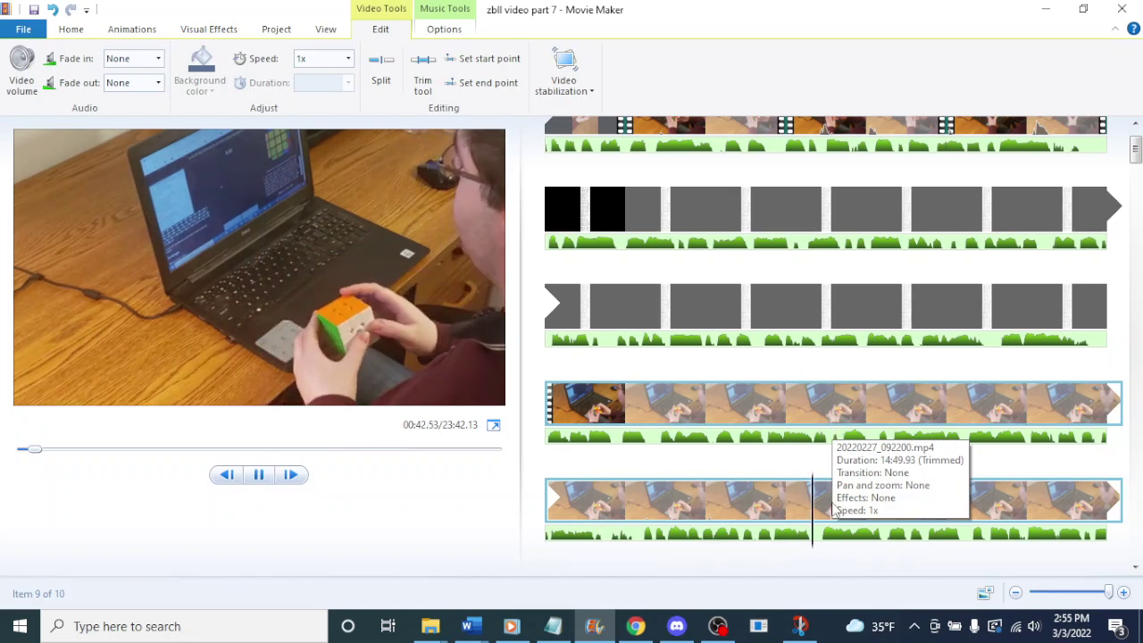
{"action": "left_click", "coordinate": [757, 506]}
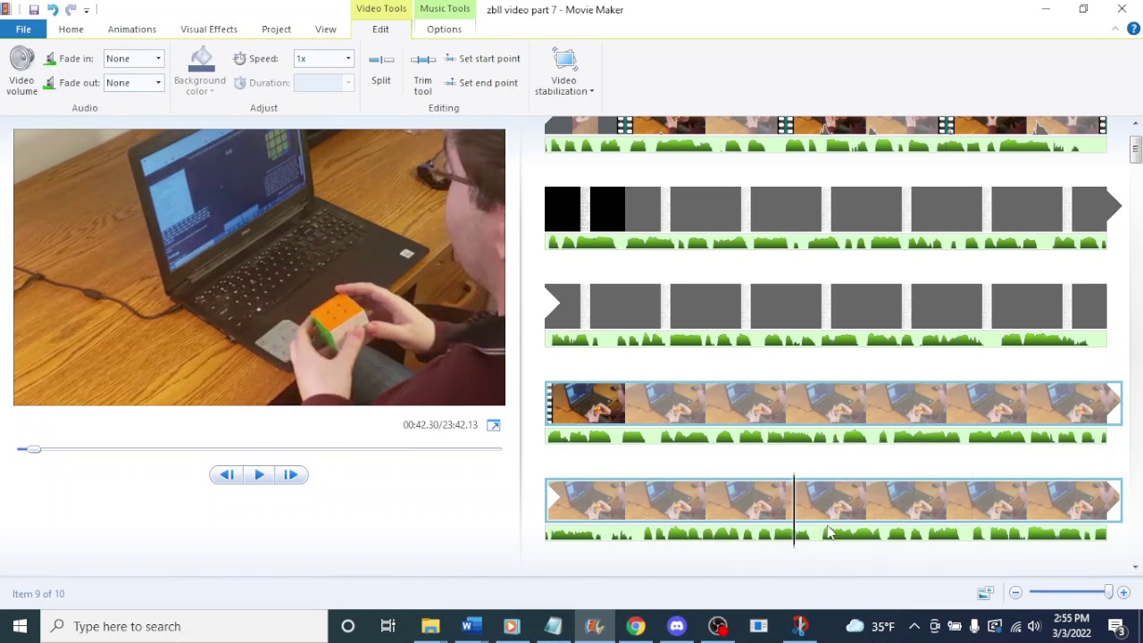
{"action": "right_click", "coordinate": [801, 506]}
{"action": "left_click", "coordinate": [839, 457]}
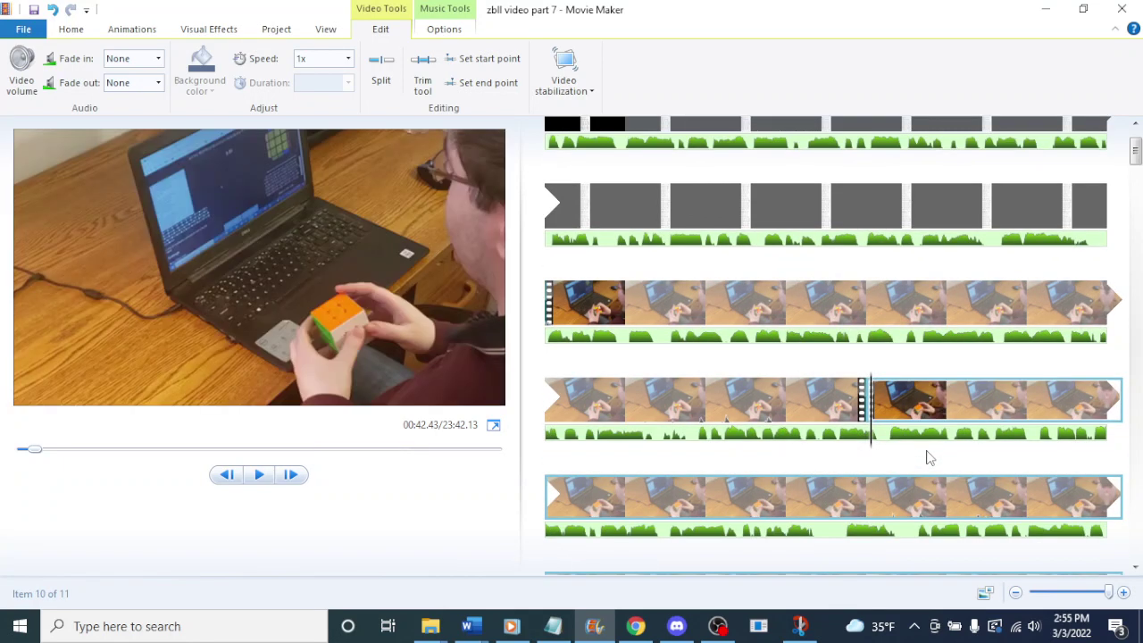
- Find the ending of the next solve and set the start point of the remaining long clip at about 00:48.03
{"action": "key", "text": "space"}
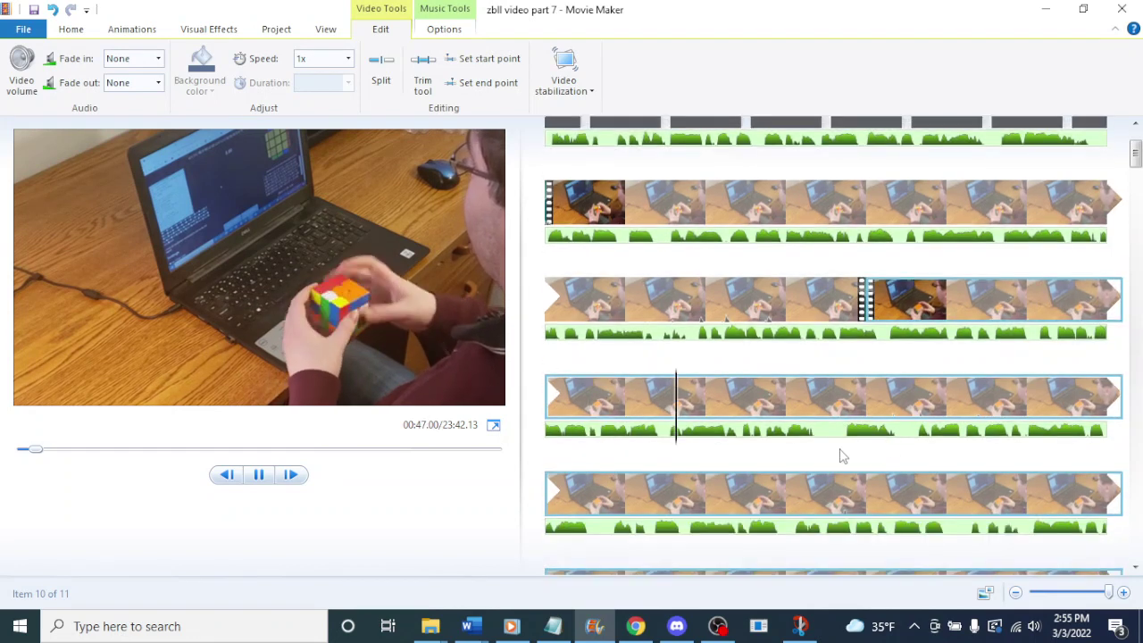
{"action": "key", "text": "space"}
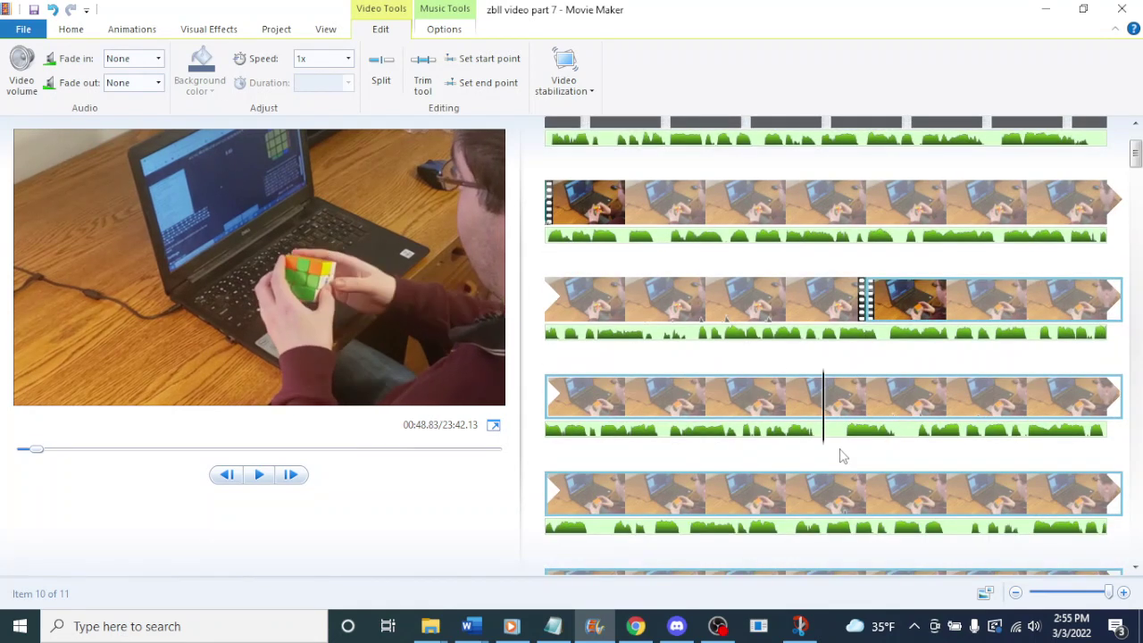
{"action": "left_click_drag", "start_coordinate": [822, 412], "coordinate": [757, 410]}
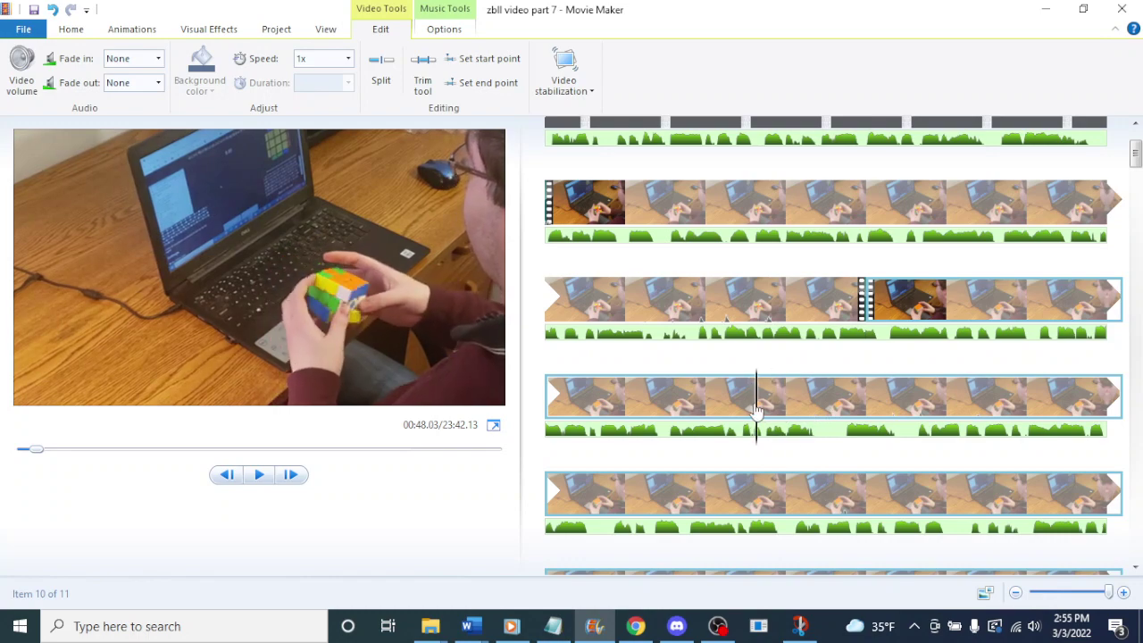
{"action": "right_click", "coordinate": [746, 411]}
{"action": "left_click", "coordinate": [773, 317]}
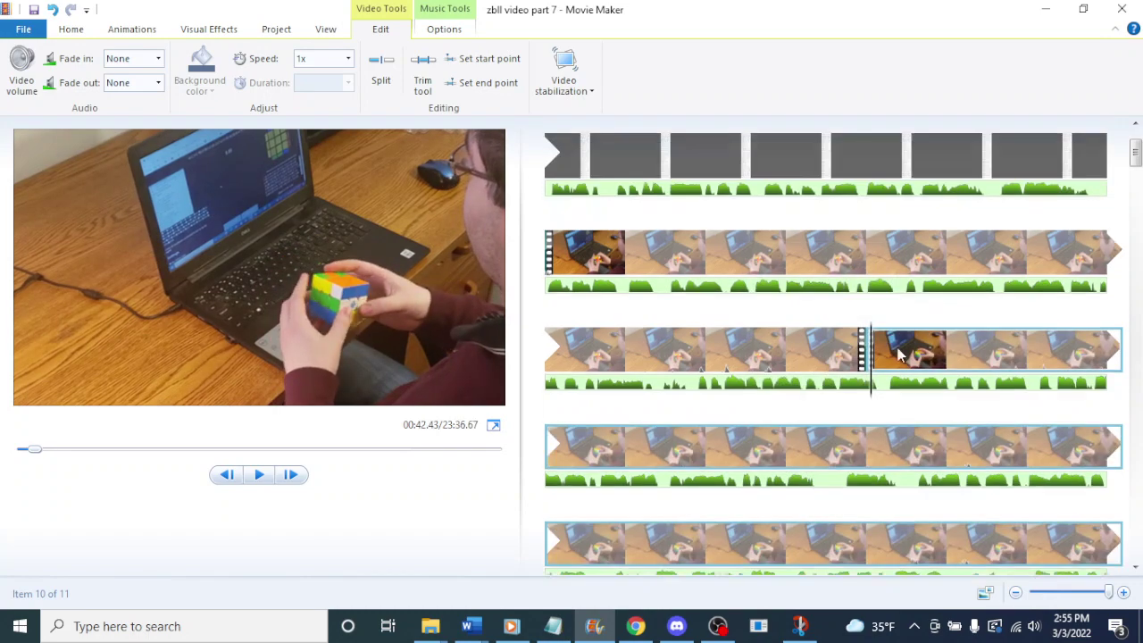
- Play back the join between the solves, then split the long solving clip at the solved cube at about 00:46.50
{"action": "left_click", "coordinate": [756, 289]}
{"action": "key", "text": "space"}
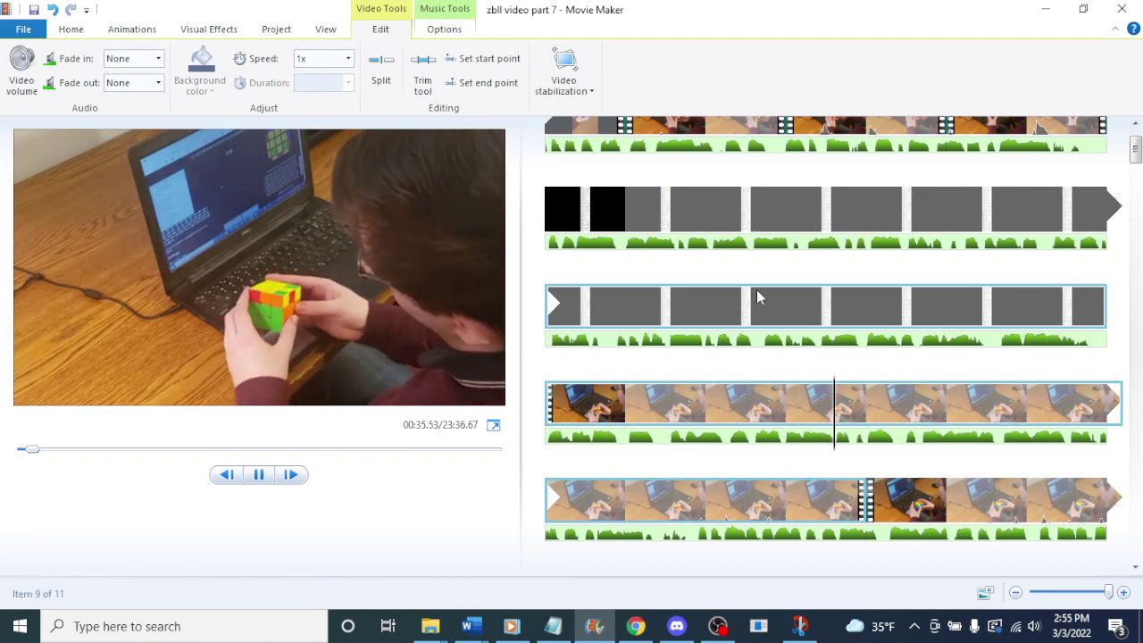
{"action": "left_click", "coordinate": [849, 499]}
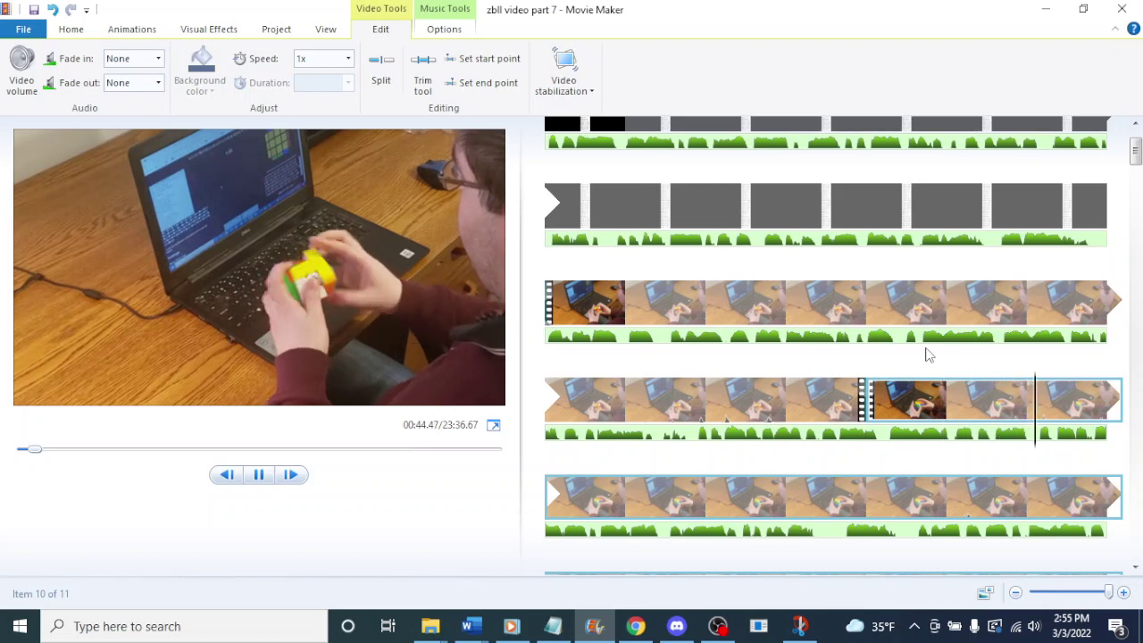
{"action": "left_click", "coordinate": [929, 411]}
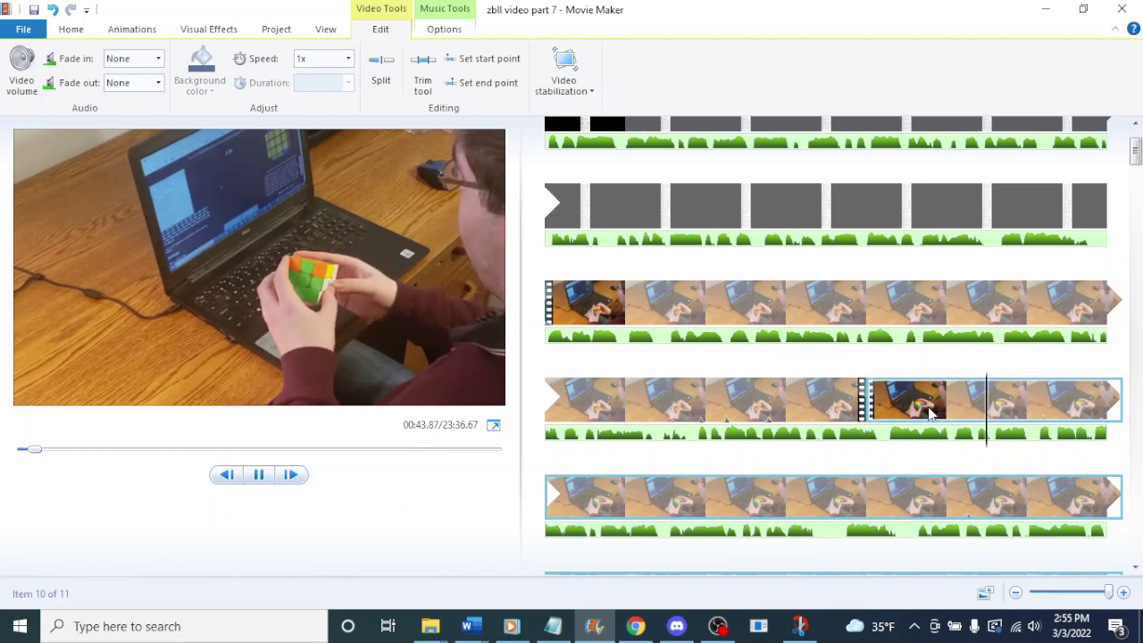
{"action": "key", "text": "space"}
{"action": "scroll", "coordinate": [928, 410], "scroll_direction": "down", "scroll_amount": 1}
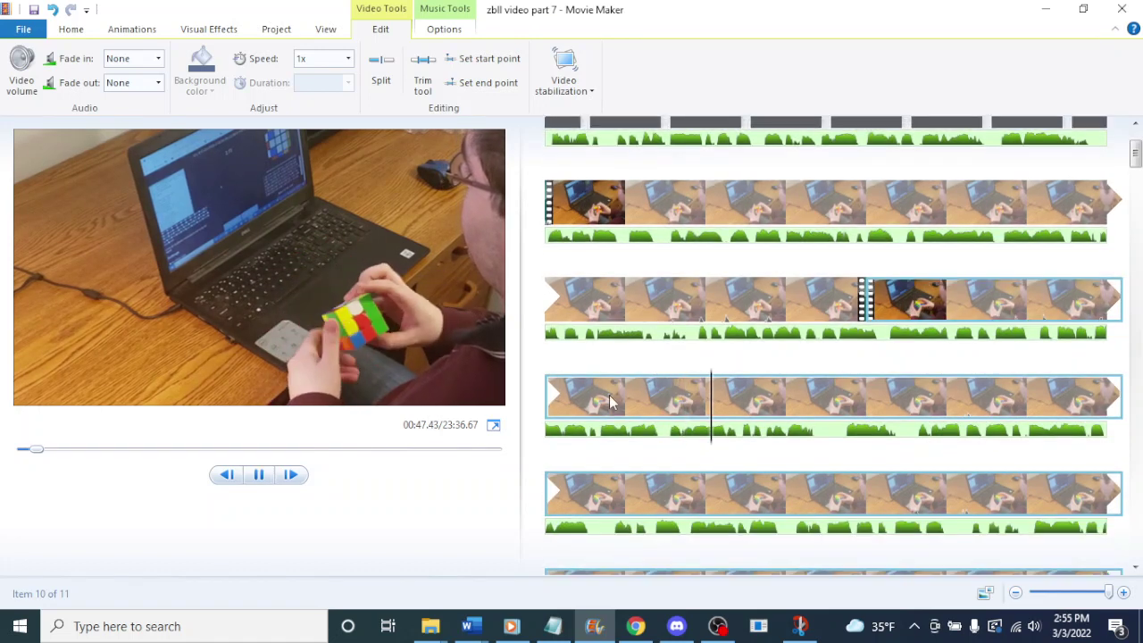
{"action": "left_click", "coordinate": [643, 403]}
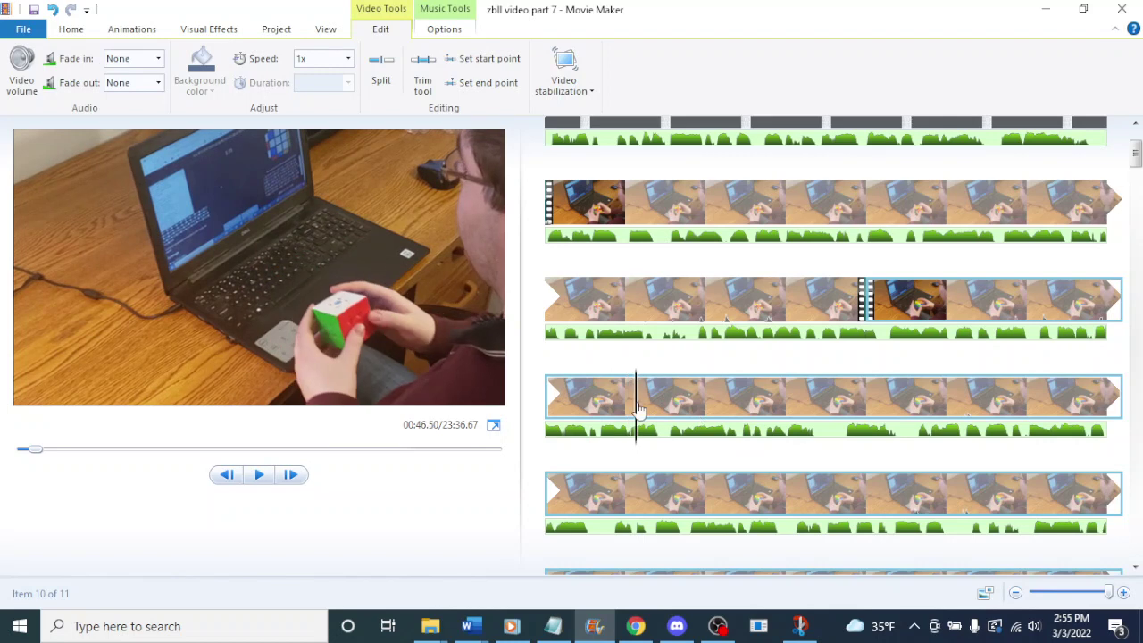
{"action": "right_click", "coordinate": [637, 404]}
{"action": "left_click", "coordinate": [676, 354]}
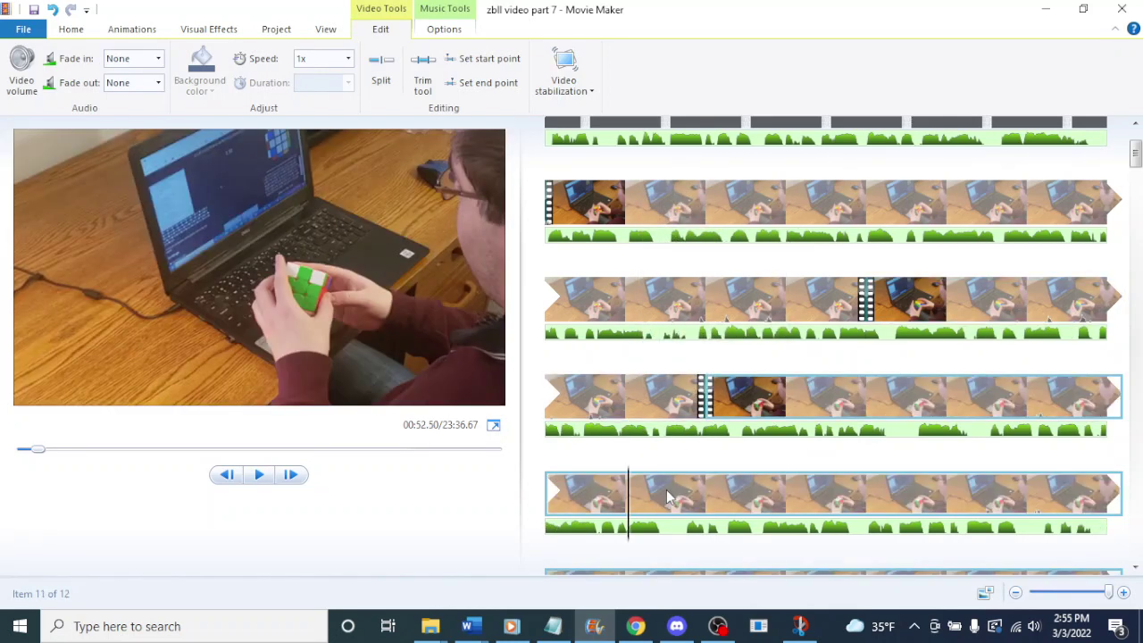
- Locate the following solve and set the start point of the remaining long clip at about 00:50.27
{"action": "left_click", "coordinate": [1030, 407]}
{"action": "key", "text": "space"}
{"action": "left_click_drag", "start_coordinate": [1096, 408], "coordinate": [1012, 400]}
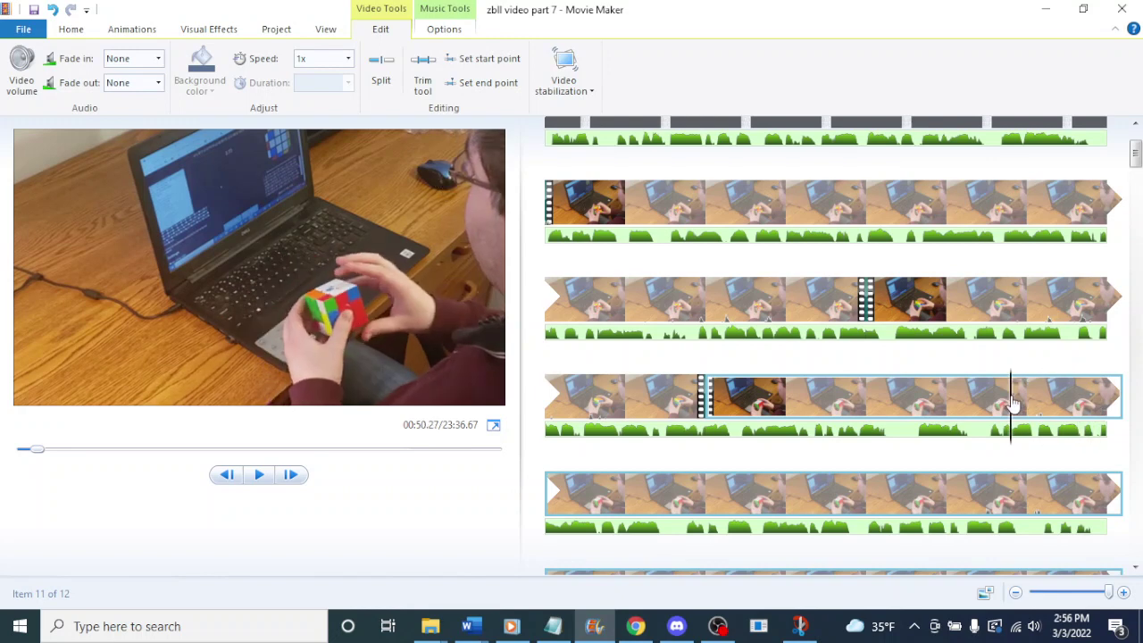
{"action": "right_click", "coordinate": [1013, 400]}
{"action": "left_click", "coordinate": [919, 309]}
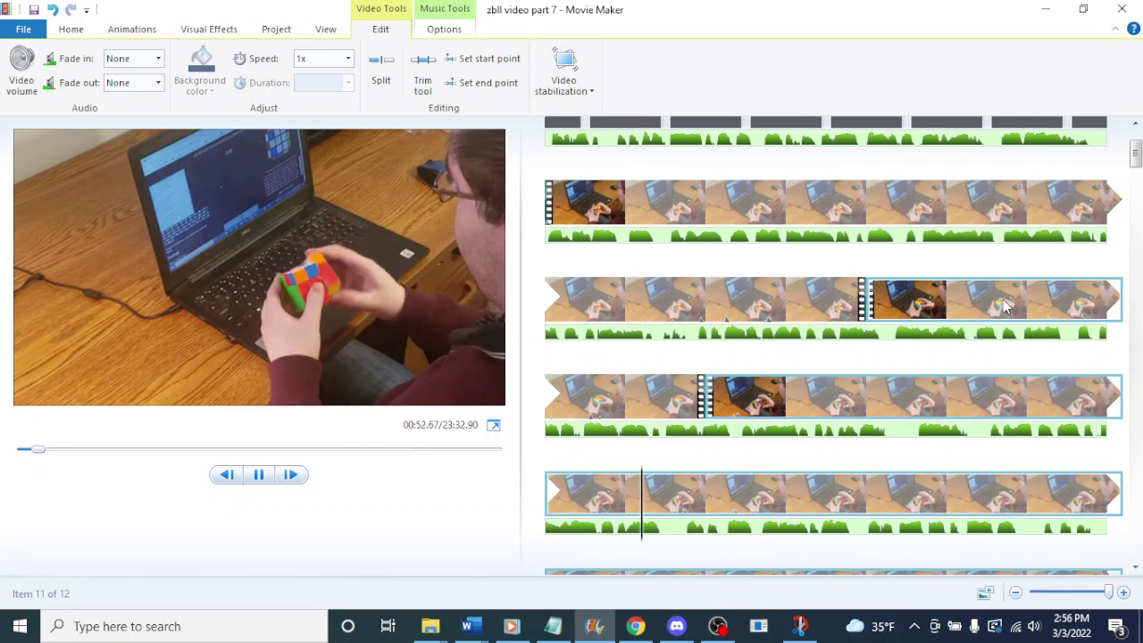
- Play through to the end of this solve and split the long clip at about 00:54.73
{"action": "key", "text": "space"}
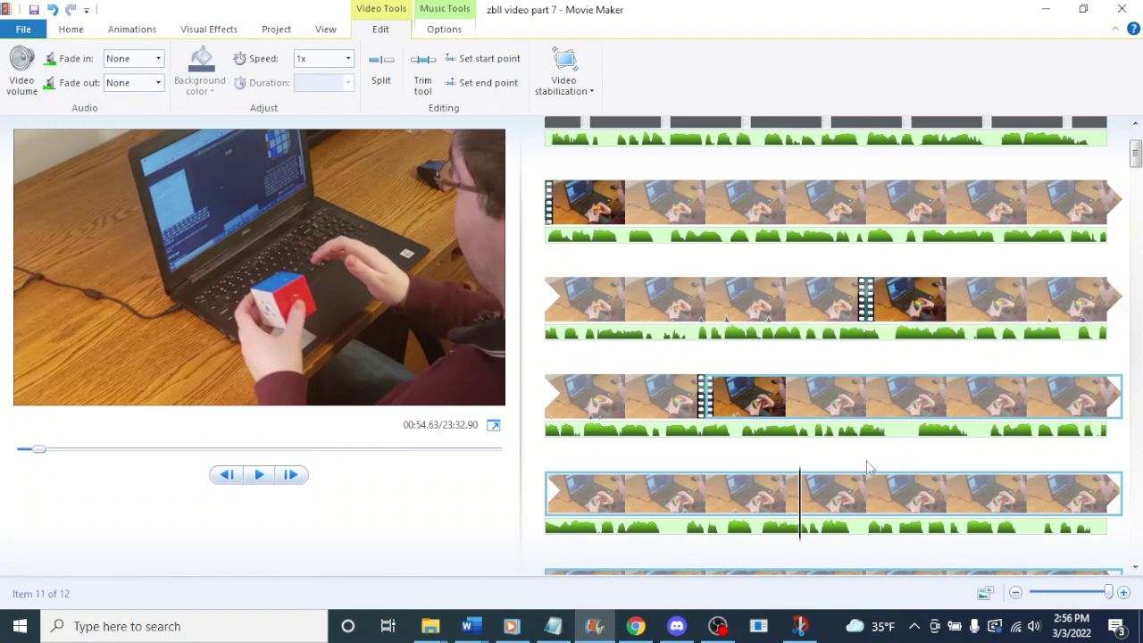
{"action": "left_click", "coordinate": [956, 406]}
{"action": "key", "text": "space"}
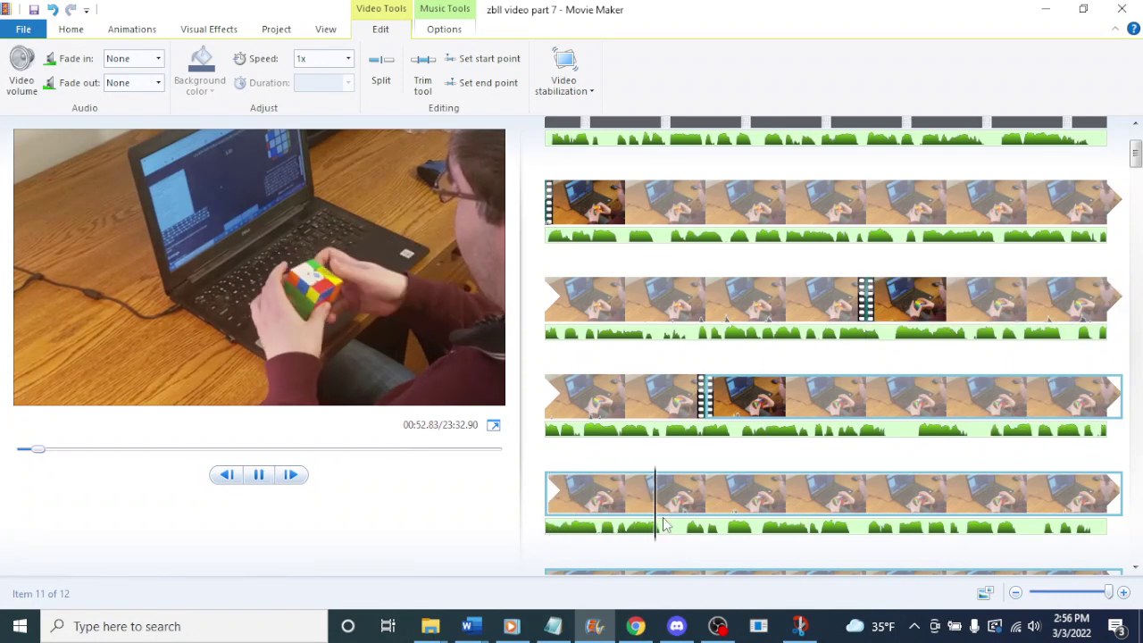
{"action": "left_click", "coordinate": [806, 547]}
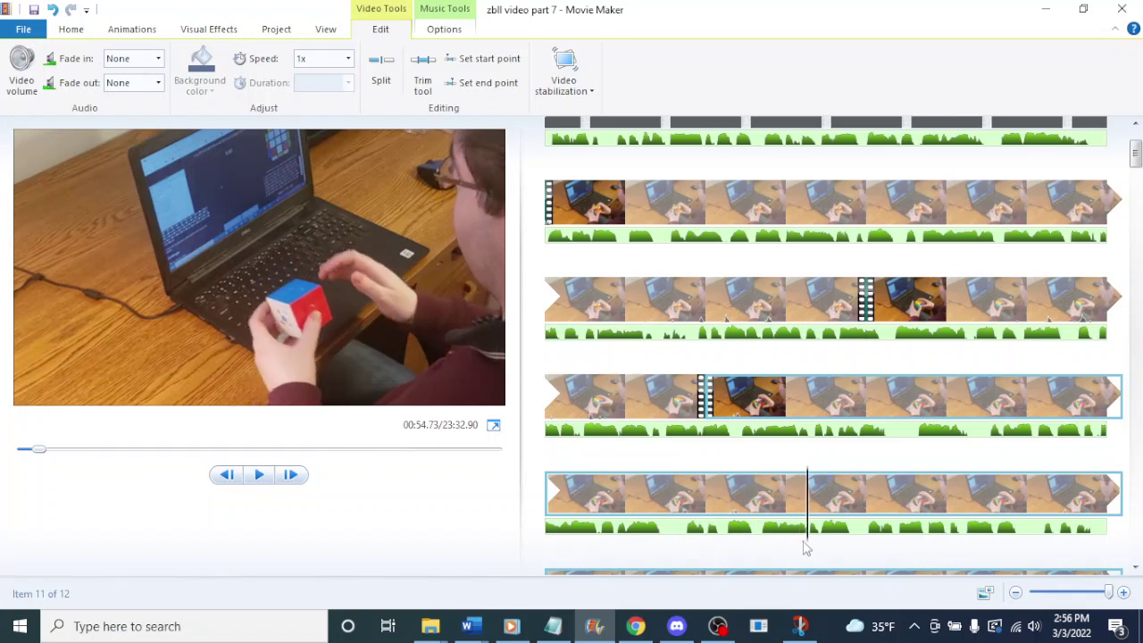
{"action": "right_click", "coordinate": [808, 509]}
{"action": "left_click", "coordinate": [817, 446]}
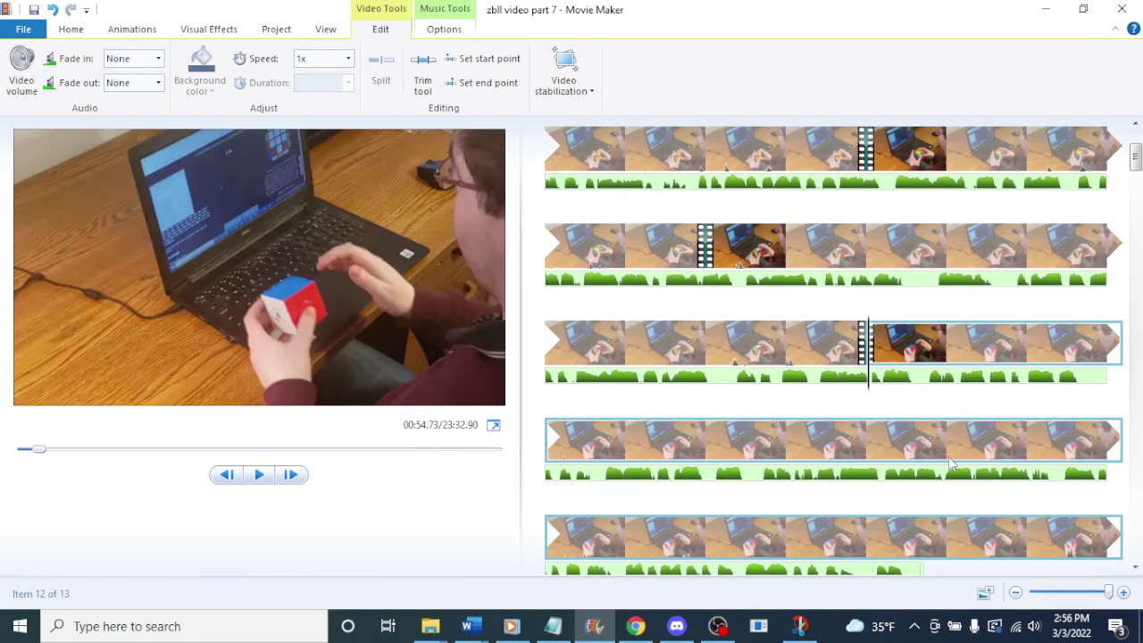
- Find the last moves of the next solve and set the remaining long clip's start point at about 00:58
{"action": "left_click", "coordinate": [790, 438]}
{"action": "key", "text": "space"}
{"action": "left_click", "coordinate": [635, 437]}
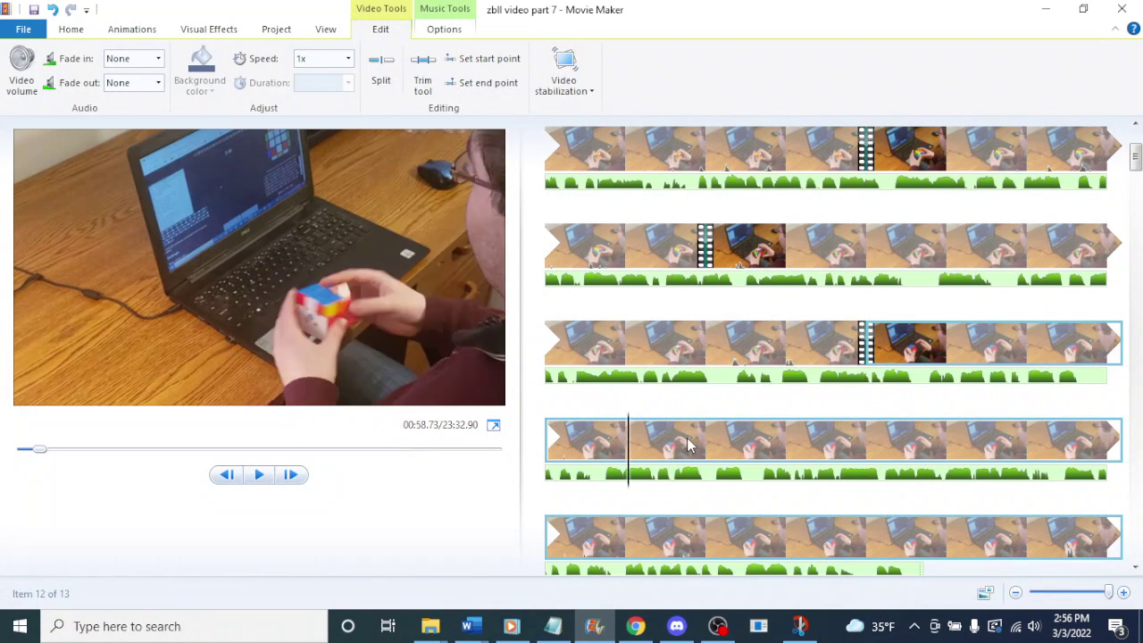
{"action": "key", "text": "space"}
{"action": "left_click_drag", "start_coordinate": [670, 442], "coordinate": [600, 447]}
{"action": "right_click", "coordinate": [600, 449]}
{"action": "left_click", "coordinate": [650, 358]}
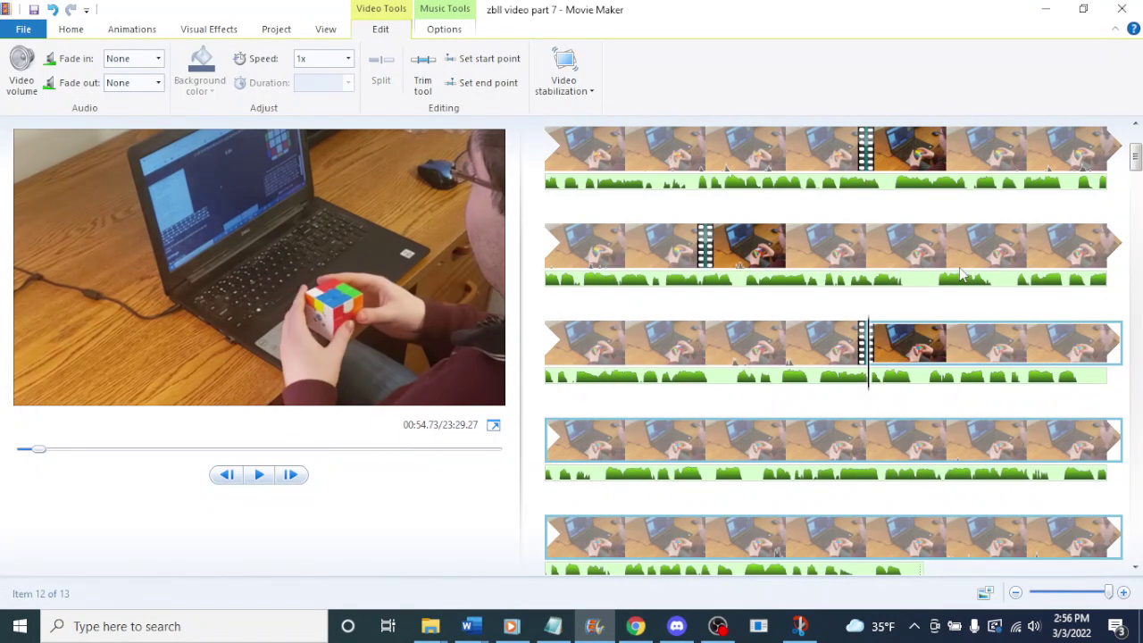
- Review the recent cuts and split the long solving clip at the end of its current solve, at about 01:04
{"action": "left_click", "coordinate": [956, 256]}
{"action": "key", "text": "space"}
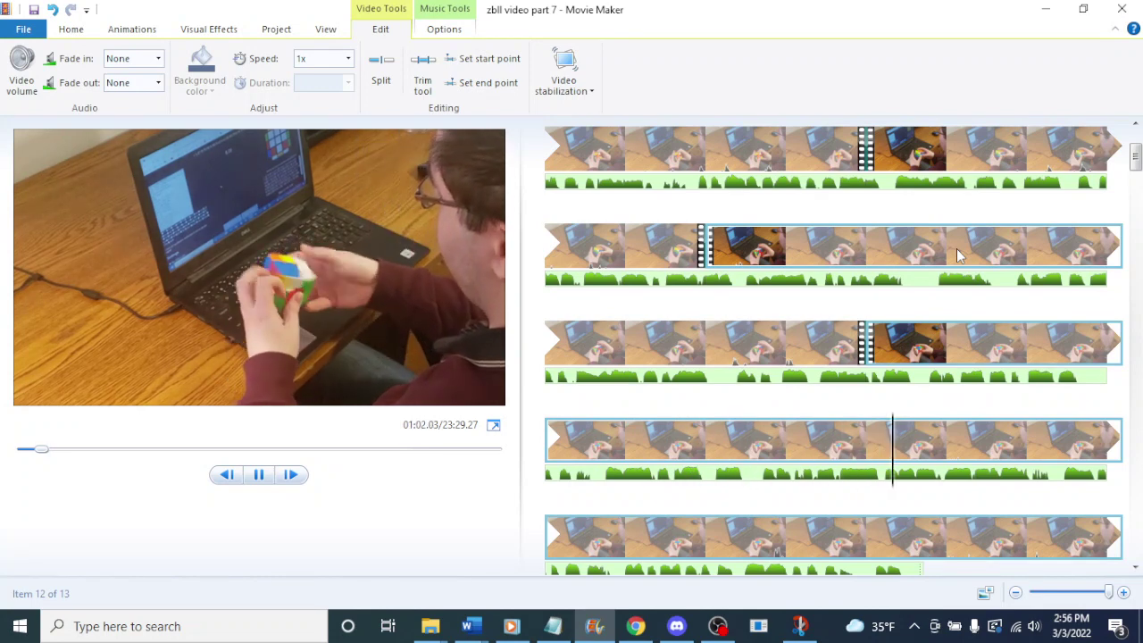
{"action": "key", "text": "space"}
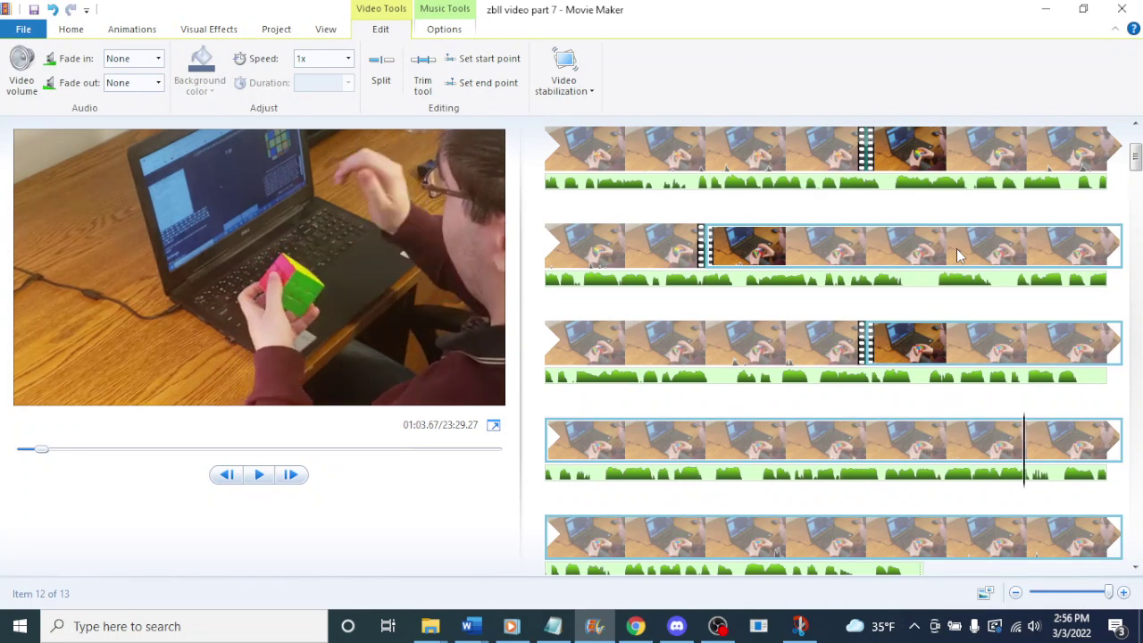
{"action": "key", "text": "space"}
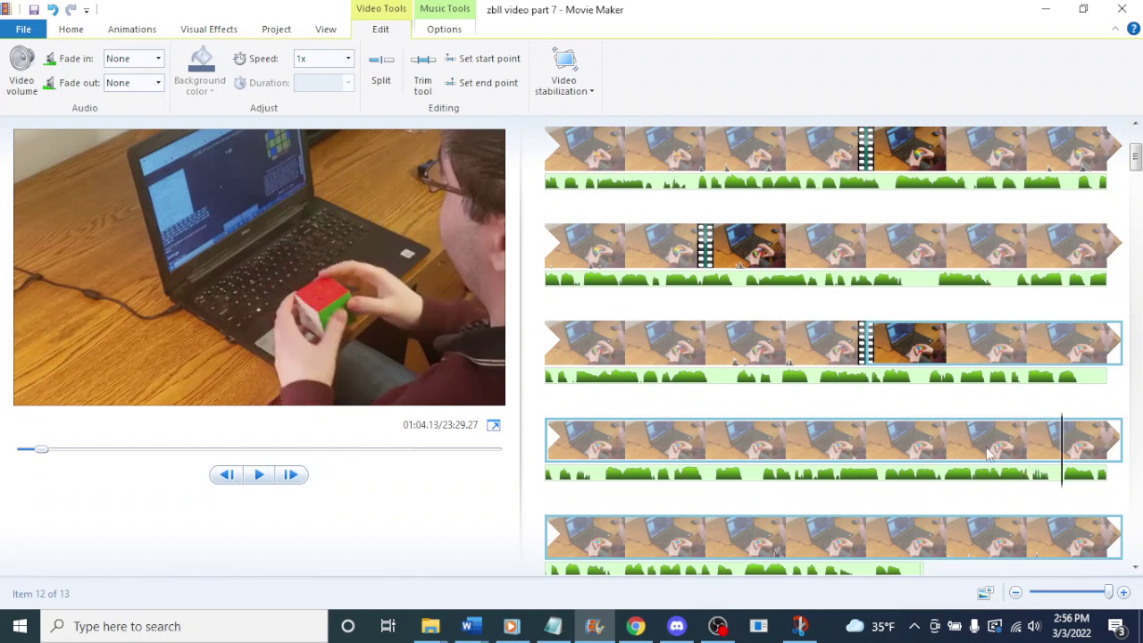
{"action": "left_click", "coordinate": [987, 453]}
{"action": "scroll", "coordinate": [931, 434], "scroll_direction": "down", "scroll_amount": 3}
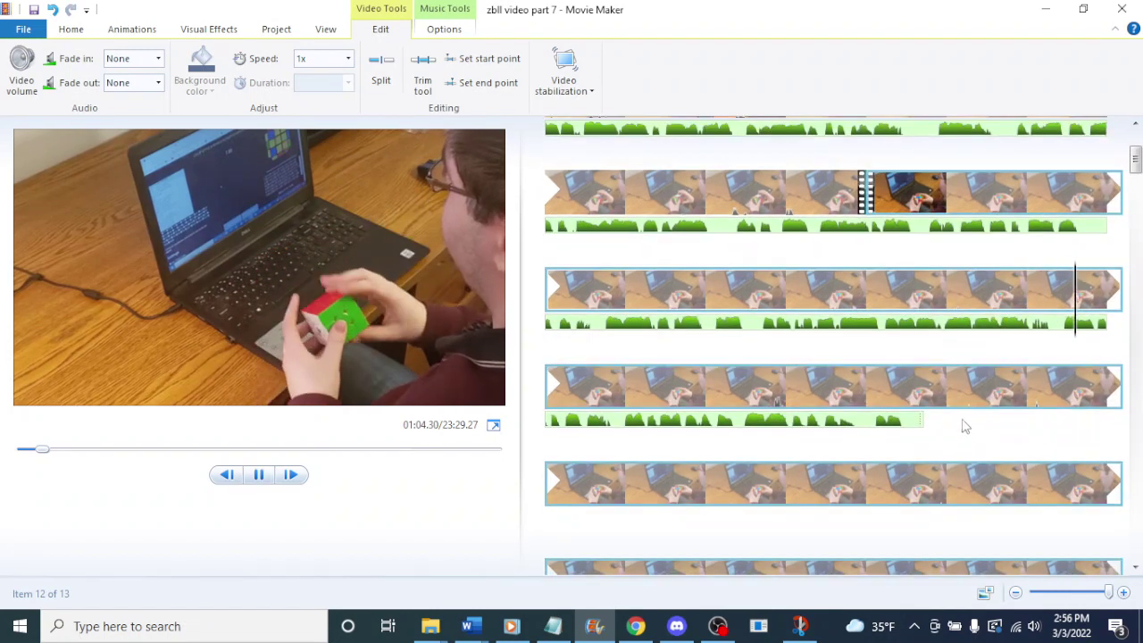
{"action": "left_click", "coordinate": [991, 305]}
{"action": "key", "text": "space"}
{"action": "right_click", "coordinate": [1047, 300]}
{"action": "left_click", "coordinate": [935, 460]}
- Look for the next solve's ending and set the start point of the remaining long clip at about 01:07
{"action": "key", "text": "space"}
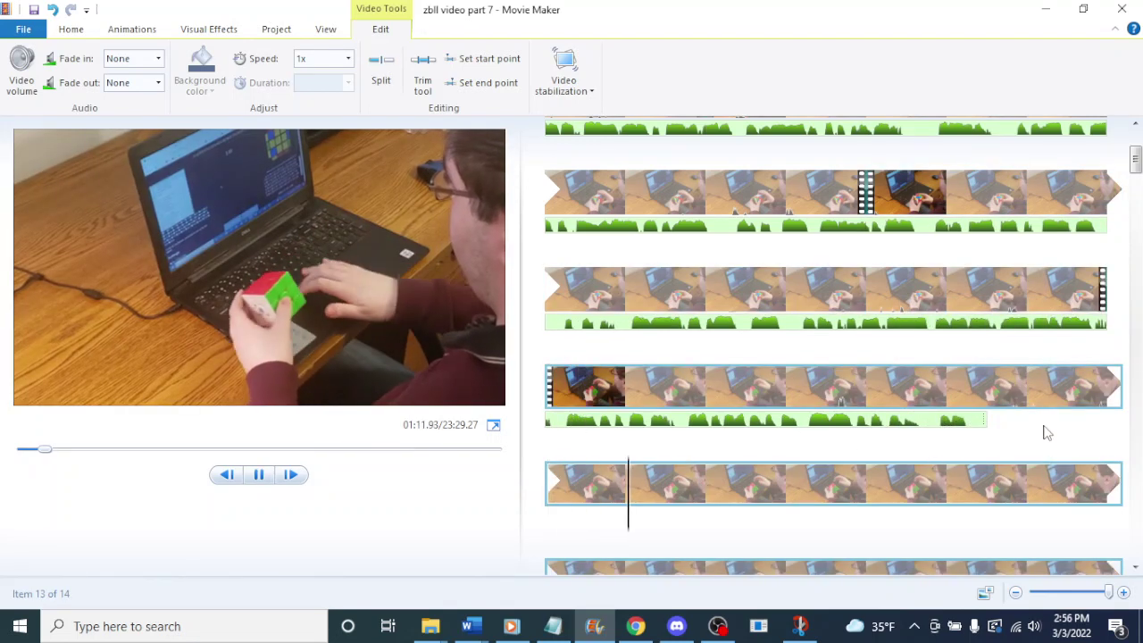
{"action": "left_click", "coordinate": [953, 386]}
{"action": "left_click", "coordinate": [788, 386]}
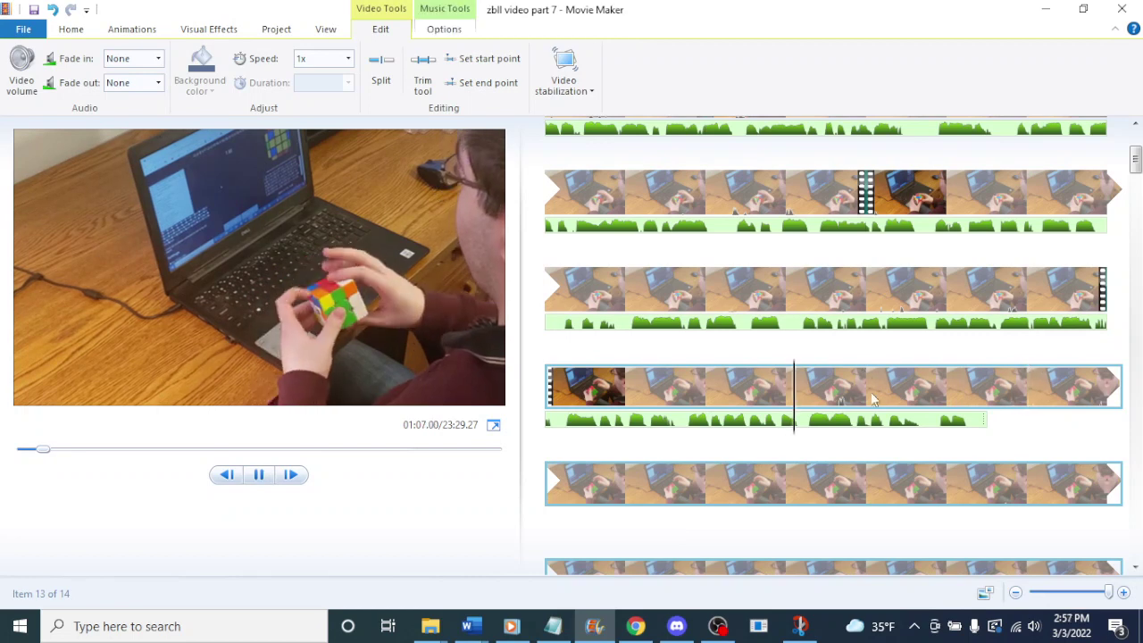
{"action": "key", "text": "space"}
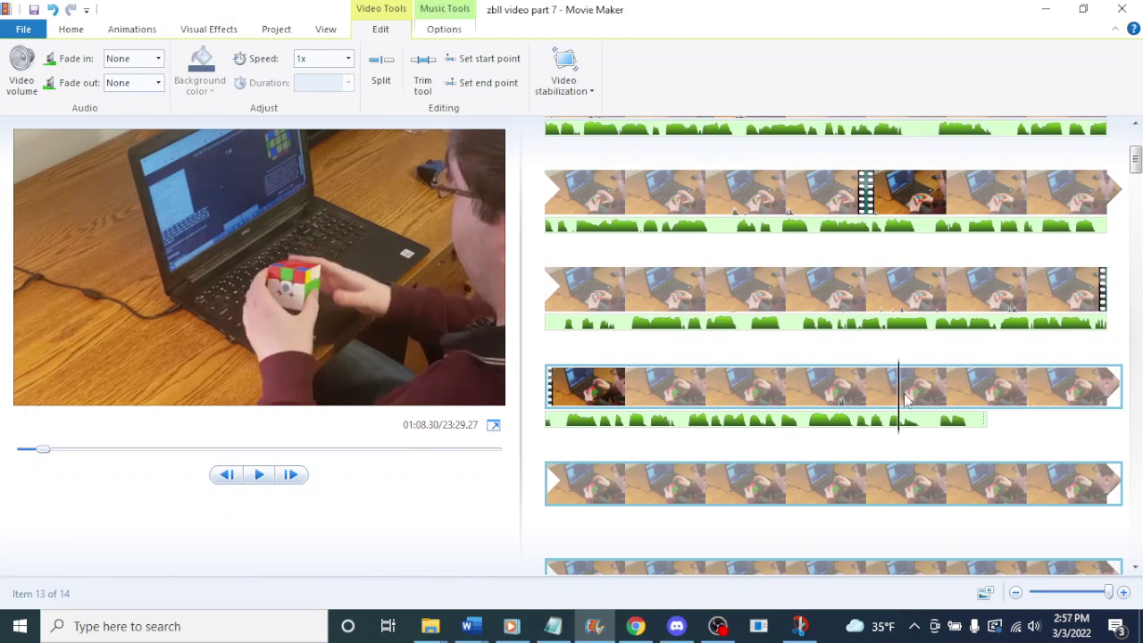
{"action": "left_click", "coordinate": [829, 386]}
{"action": "right_click", "coordinate": [820, 386]}
{"action": "left_click", "coordinate": [878, 507]}
- Set the last solving clip's end point at about 01:09.53, just past the narration's end, and delete the portrait image after it
{"action": "left_click", "coordinate": [1032, 295]}
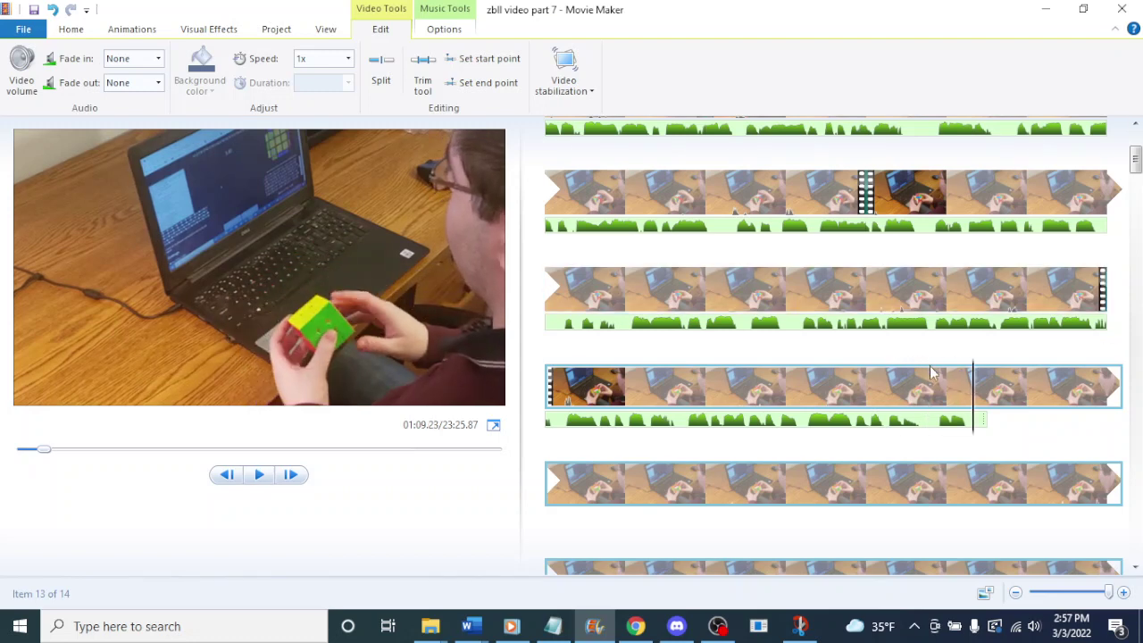
{"action": "left_click", "coordinate": [987, 421]}
{"action": "right_click", "coordinate": [997, 424]}
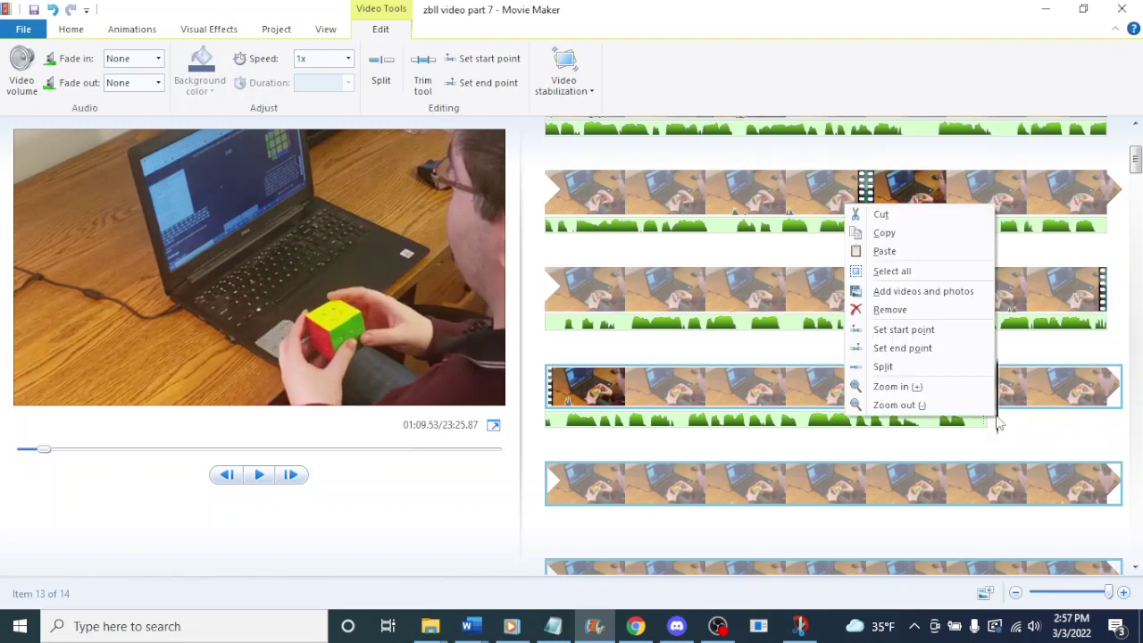
{"action": "left_click", "coordinate": [1063, 393]}
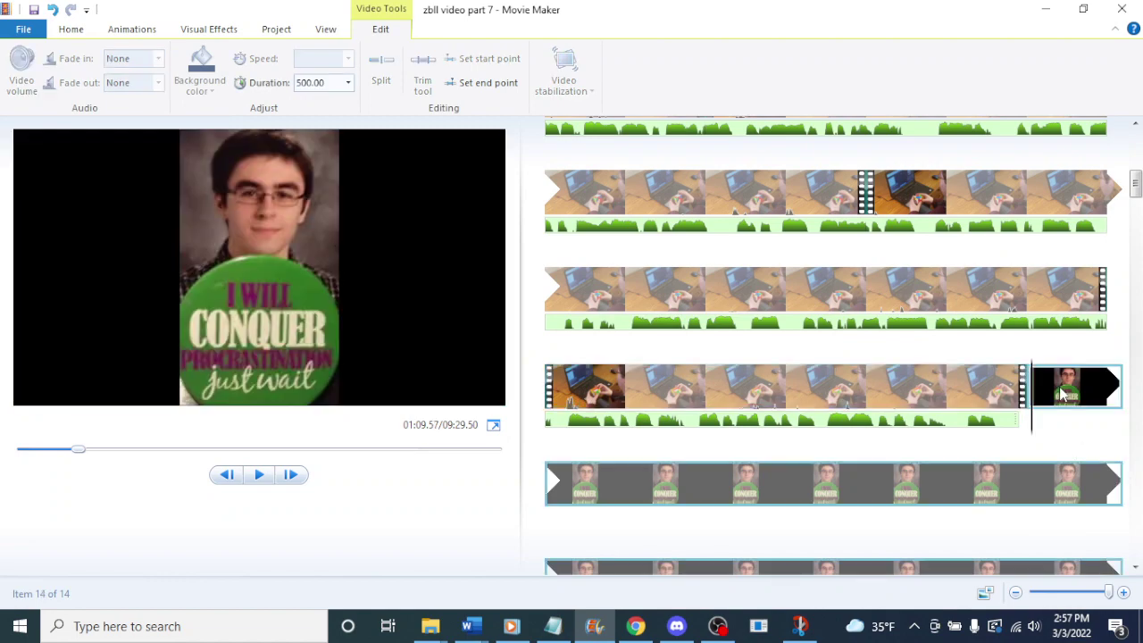
{"action": "key", "text": "Delete"}
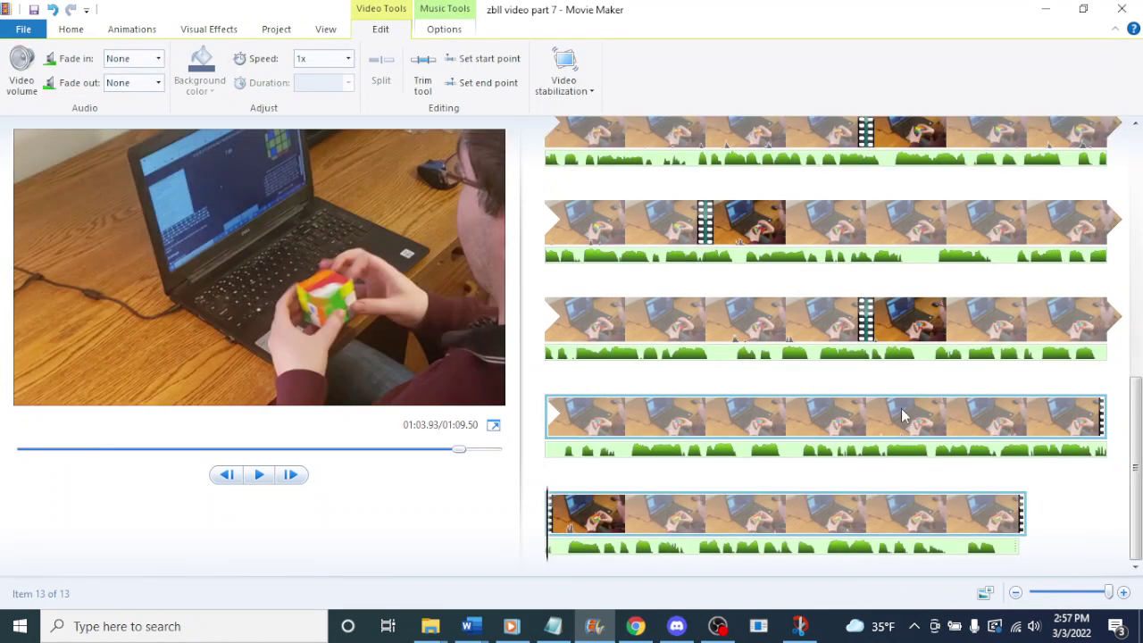
- Select the narration track and open its music volume setting
{"action": "left_click", "coordinate": [739, 451]}
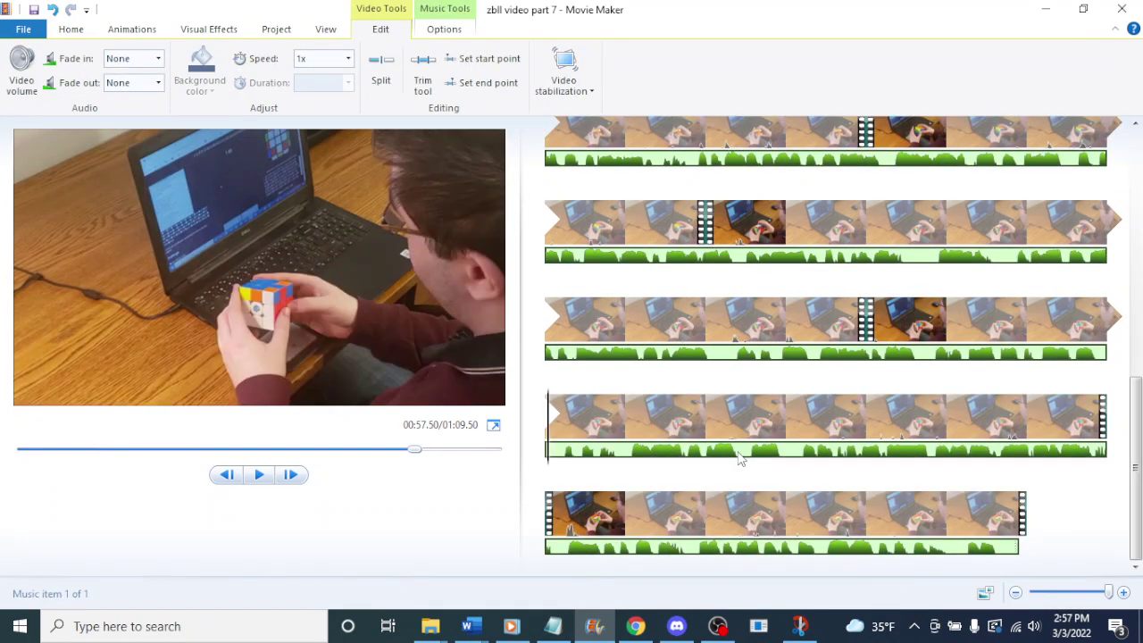
{"action": "left_click", "coordinate": [444, 29]}
{"action": "left_click", "coordinate": [23, 67]}
{"action": "left_click", "coordinate": [579, 78]}
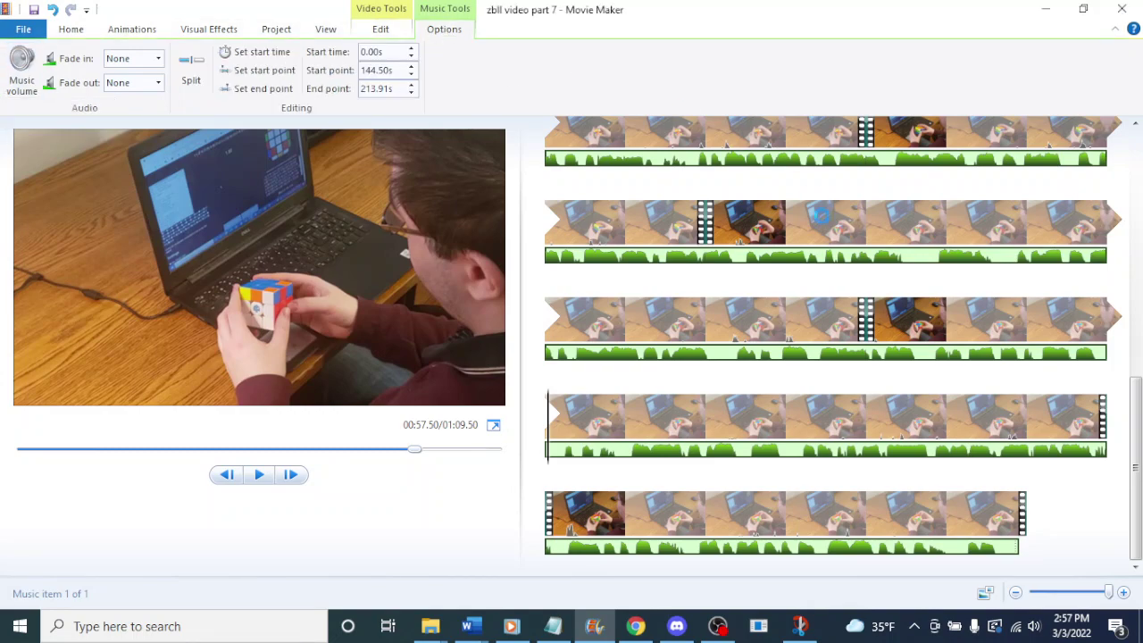
- Play the project from its beginning to review the edit, pausing in the long solving clip at about 00:36
{"action": "left_click_drag", "start_coordinate": [1138, 397], "coordinate": [1137, 140]}
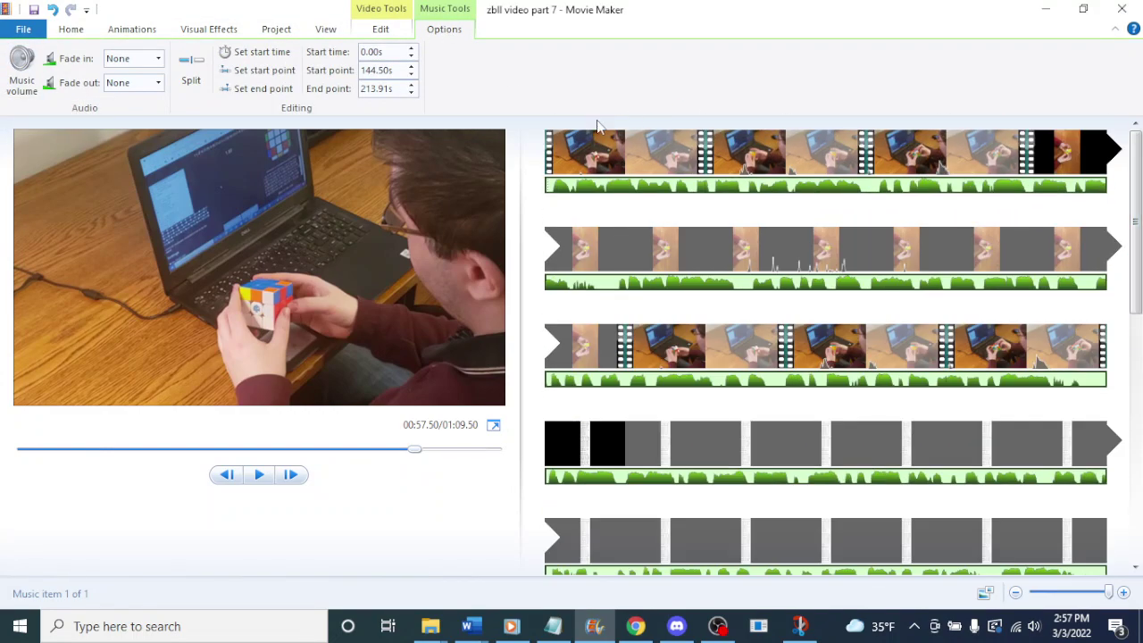
{"action": "left_click", "coordinate": [598, 150]}
{"action": "key", "text": "space"}
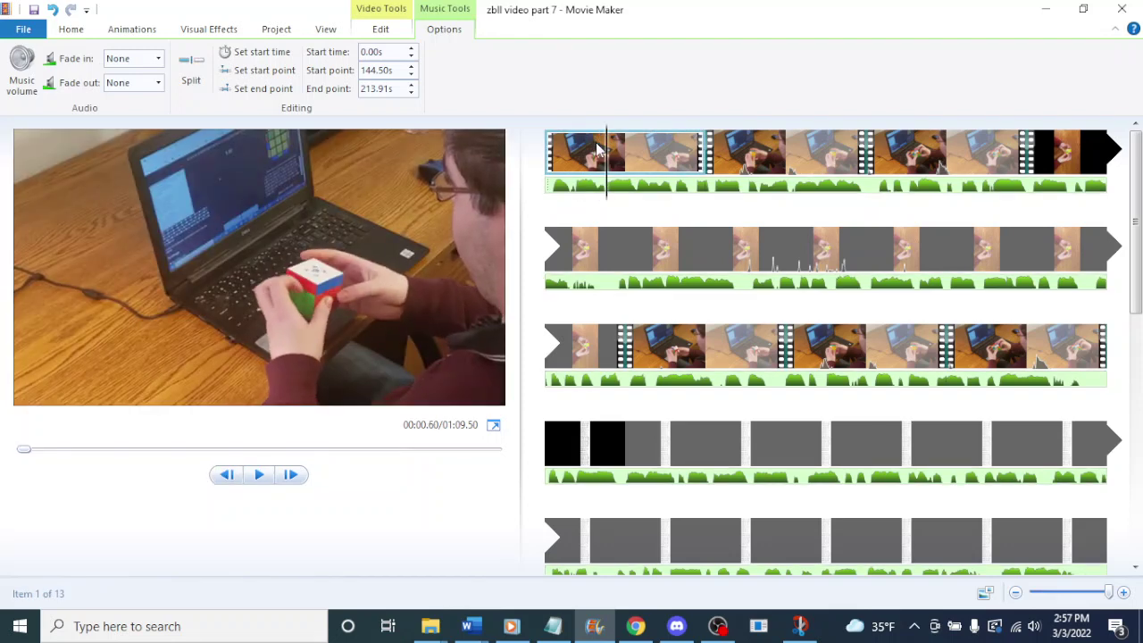
{"action": "key", "text": "space"}
{"action": "key", "text": "space"}
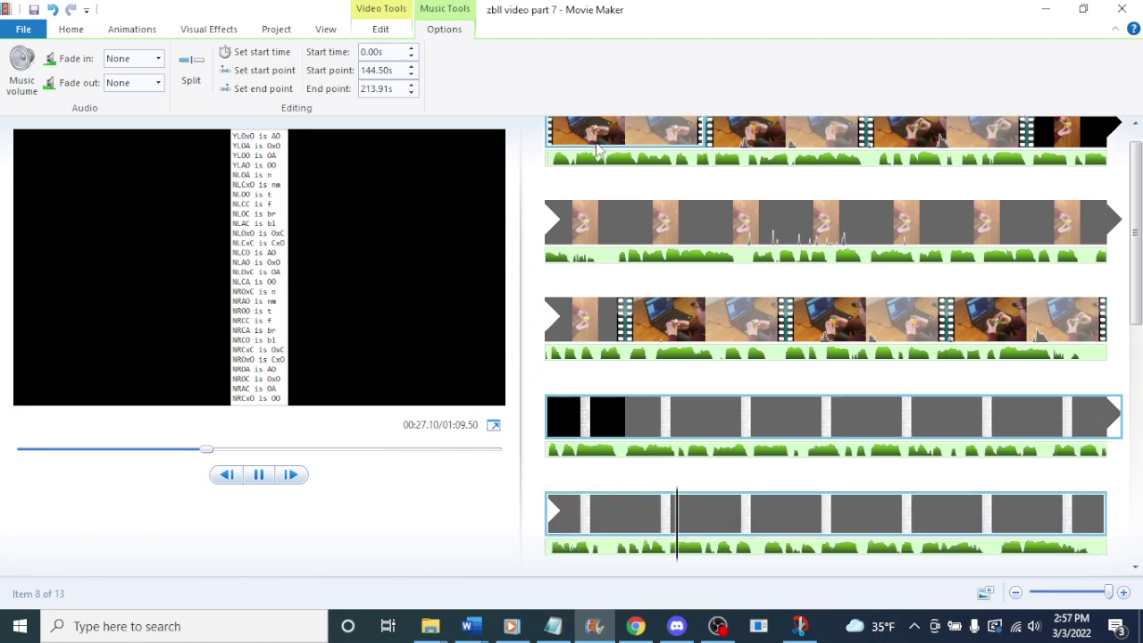
{"action": "scroll", "coordinate": [616, 223], "scroll_direction": "down", "scroll_amount": 2}
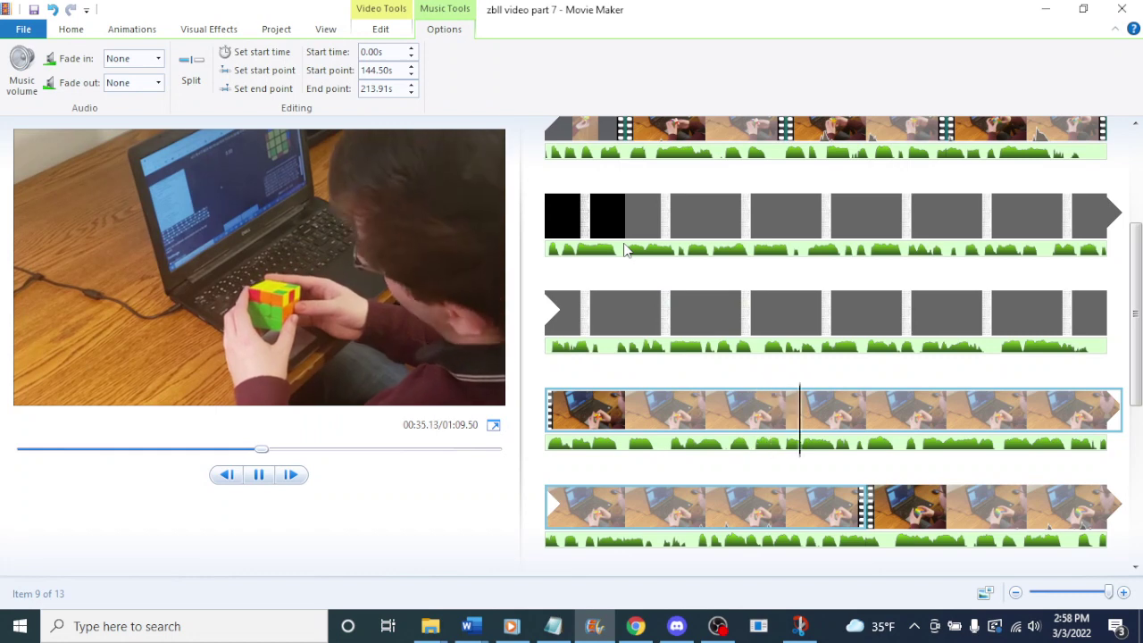
{"action": "key", "text": "space"}
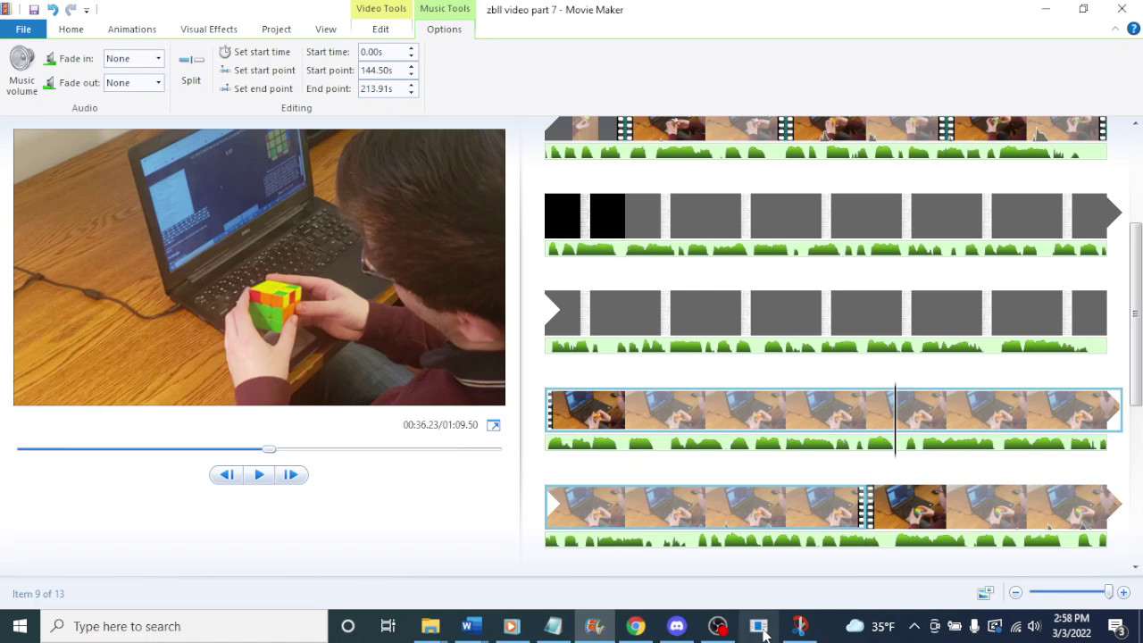
- Switch to Chrome, open YouTube in a new tab and search for "loading circle"
{"action": "left_click", "coordinate": [636, 626]}
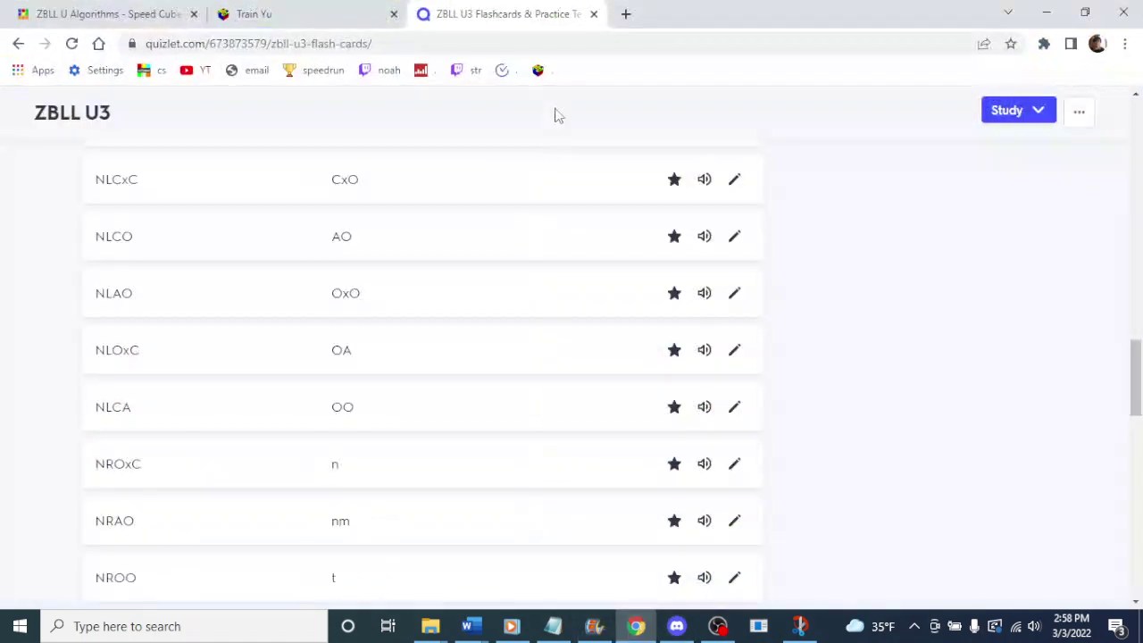
{"action": "left_click", "coordinate": [625, 13]}
{"action": "left_click", "coordinate": [196, 70]}
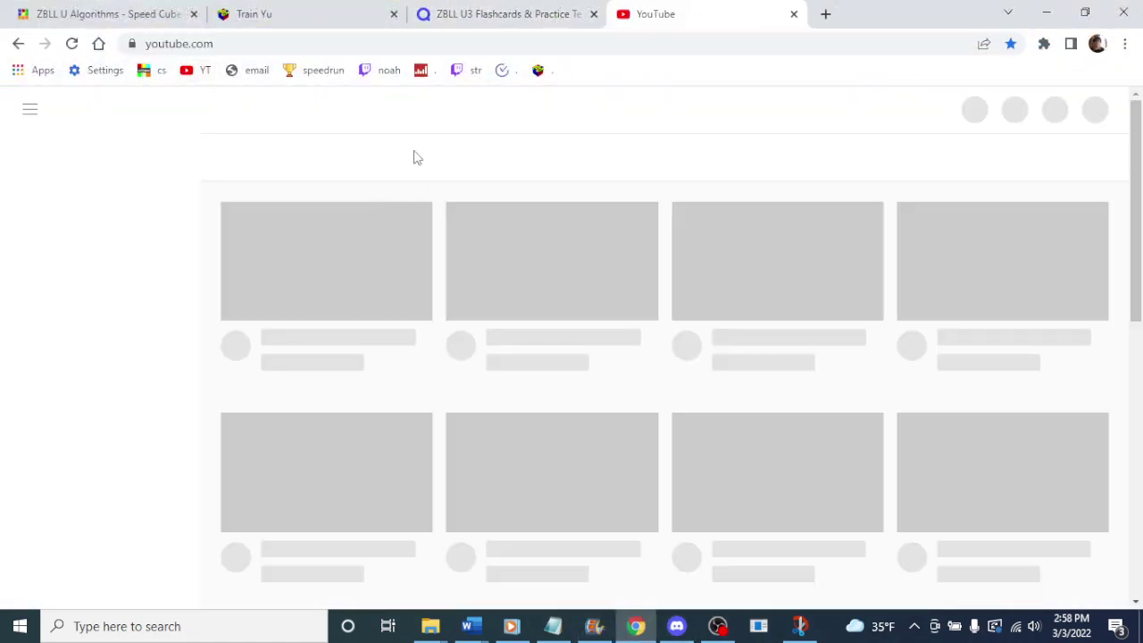
{"action": "left_click", "coordinate": [318, 113]}
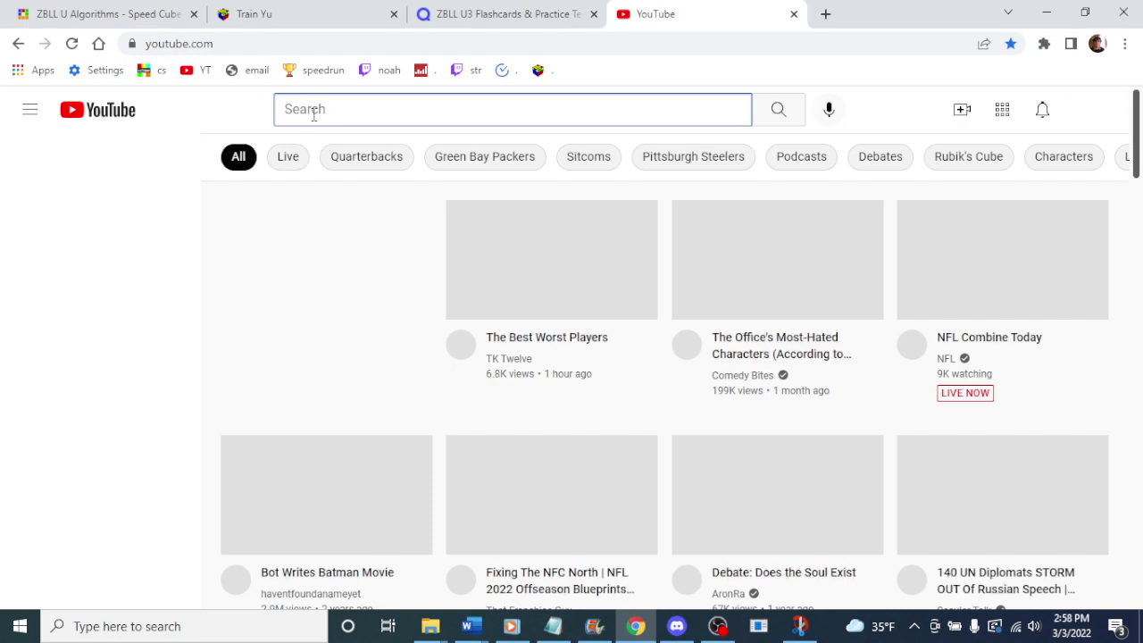
{"action": "type", "text": "lpad"}
{"action": "key", "text": "BackSpace"}
{"action": "key", "text": "BackSpace"}
{"action": "key", "text": "BackSpace"}
{"action": "key", "text": "BackSpace"}
{"action": "type", "text": "load"}
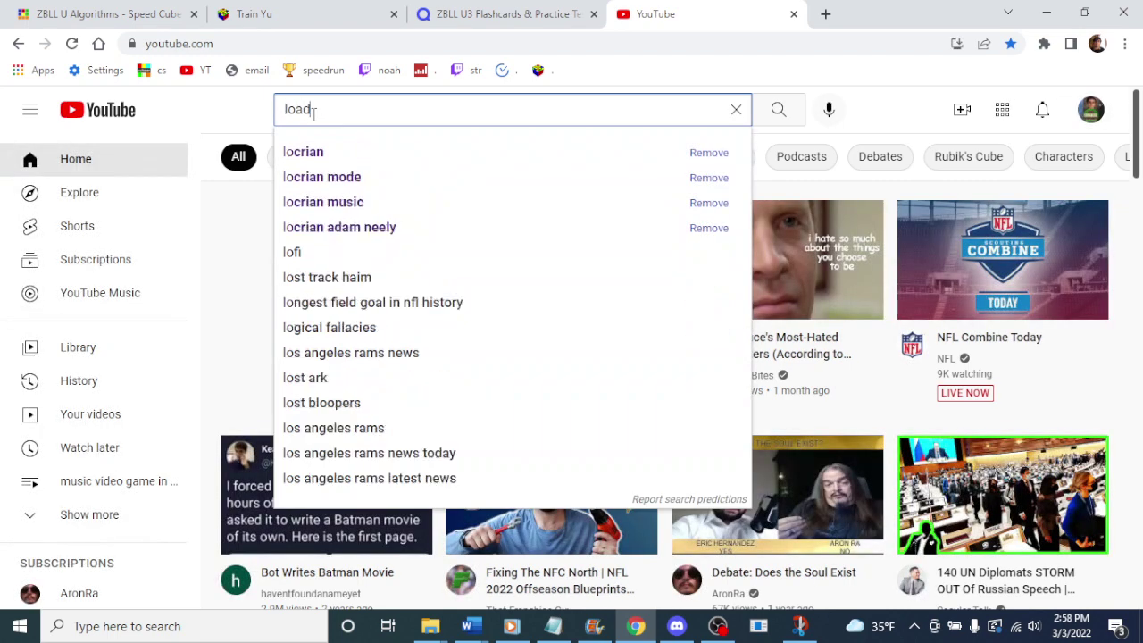
{"action": "type", "text": "ing circl"}
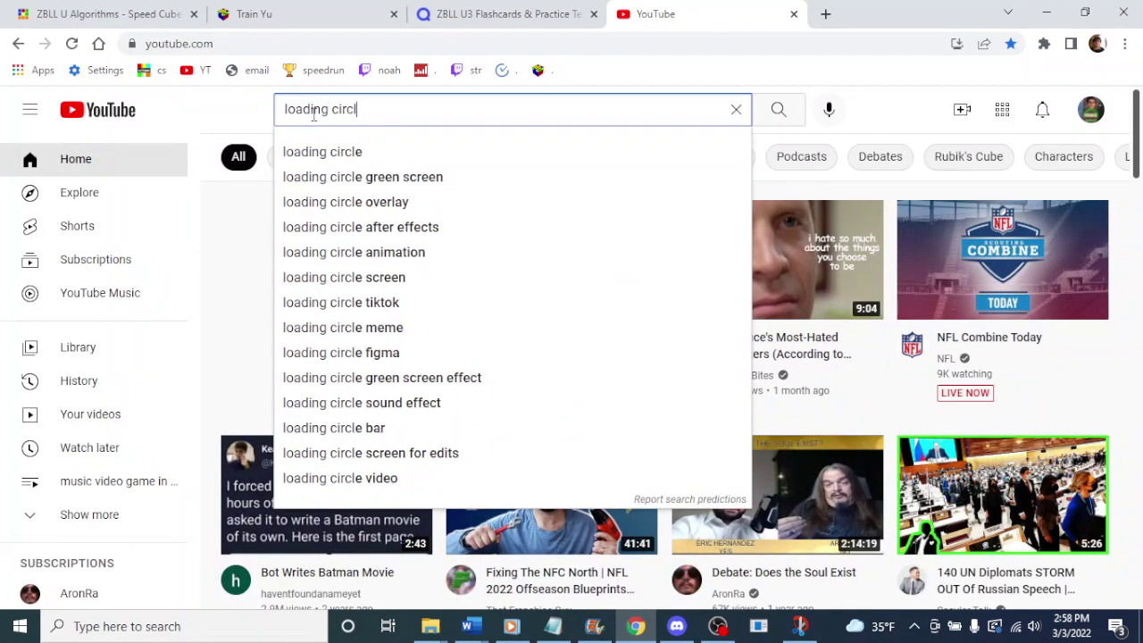
{"action": "type", "text": "e"}
{"action": "key", "text": "Return"}
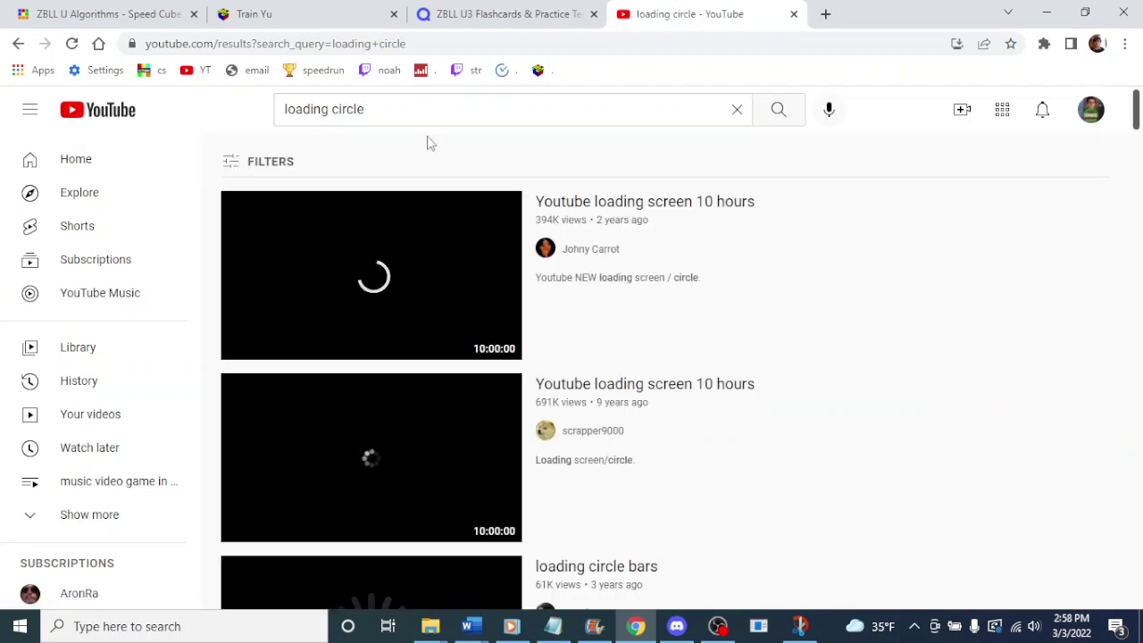
- Preview the older "Youtube loading screen 10 hours" video at 6:22:45 and 6:59:25, the times linked in its comments
{"action": "scroll", "coordinate": [645, 223], "scroll_direction": "down", "scroll_amount": 2}
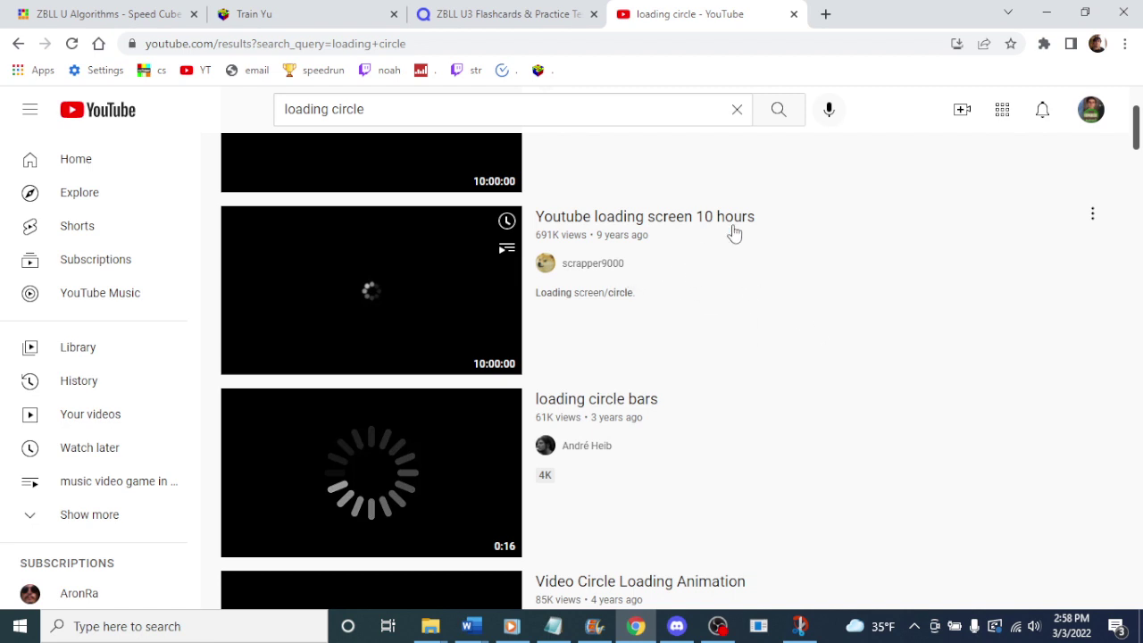
{"action": "left_click", "coordinate": [694, 221]}
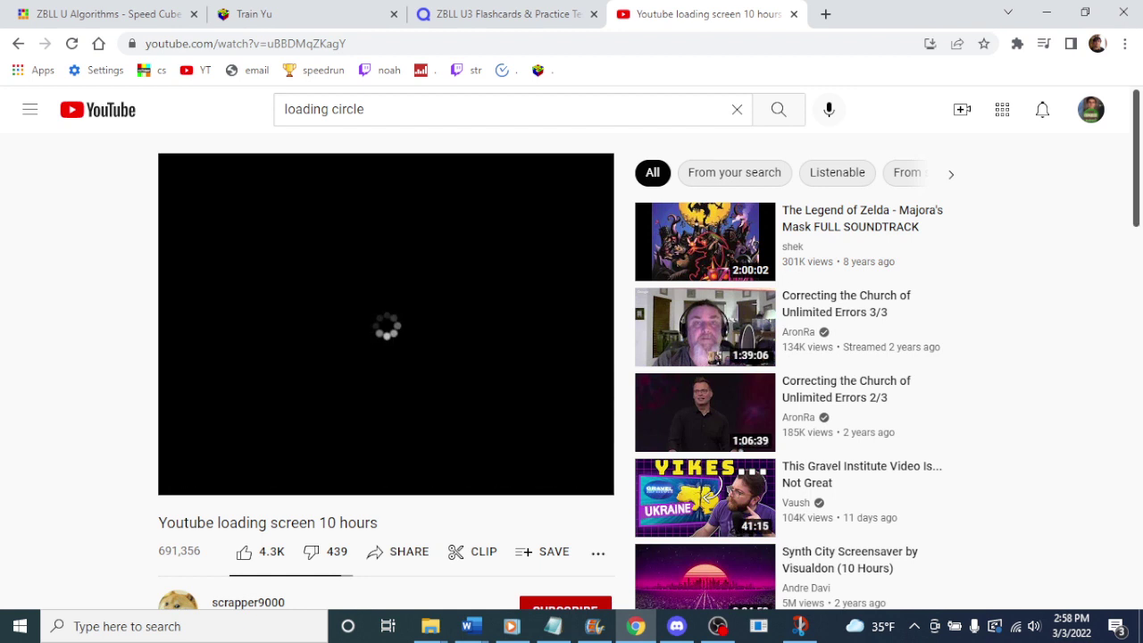
{"action": "scroll", "coordinate": [357, 290], "scroll_direction": "down", "scroll_amount": 6}
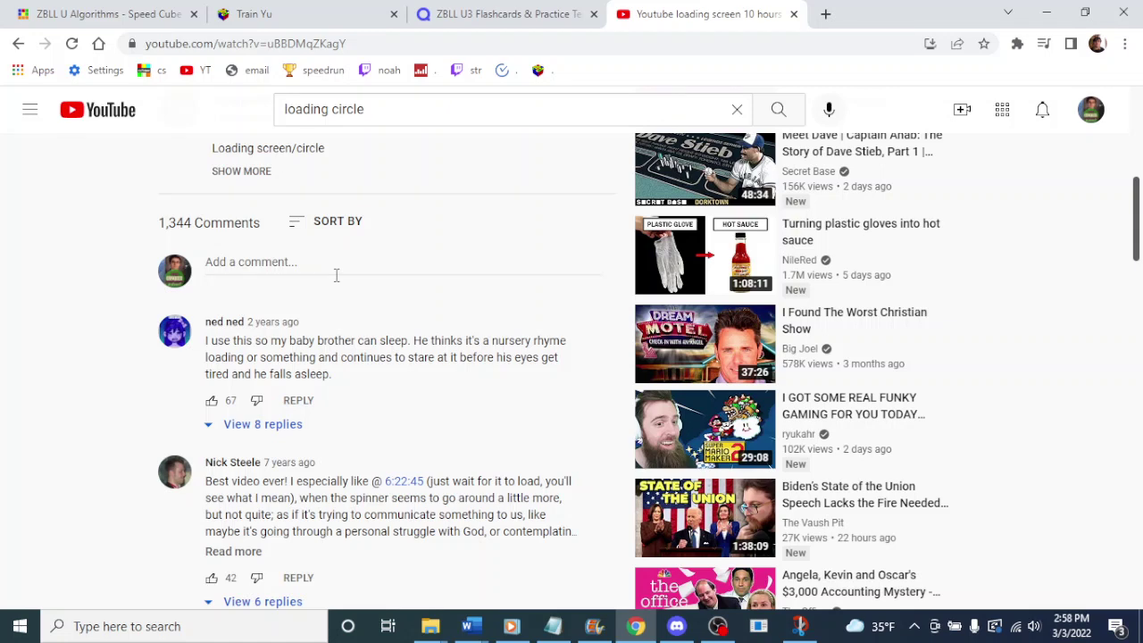
{"action": "scroll", "coordinate": [337, 275], "scroll_direction": "down", "scroll_amount": 2}
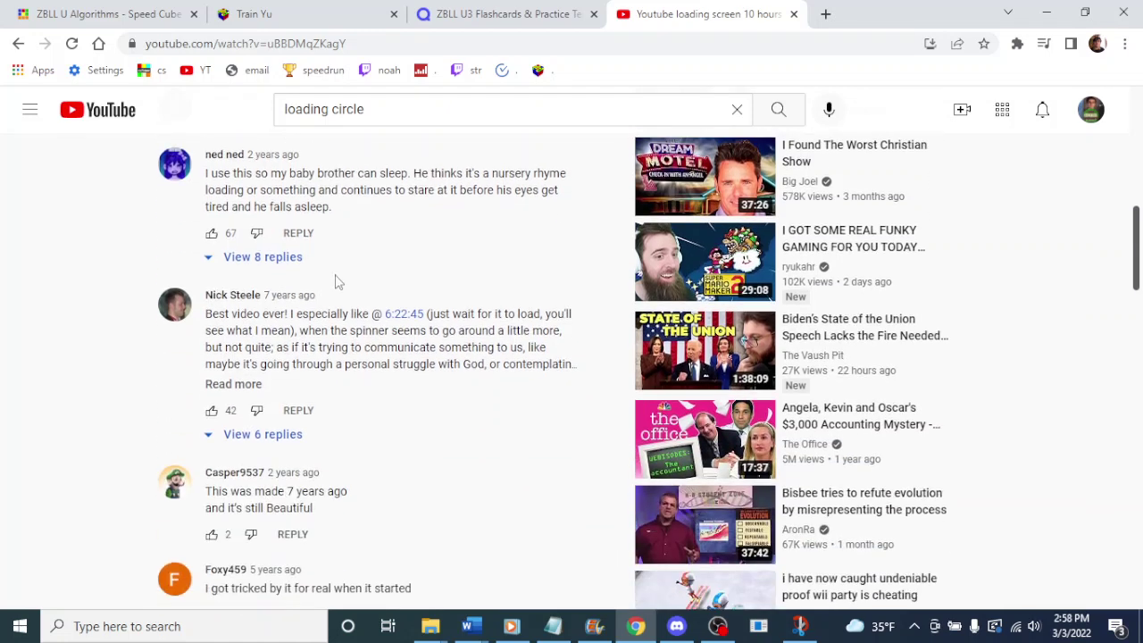
{"action": "left_click", "coordinate": [401, 315]}
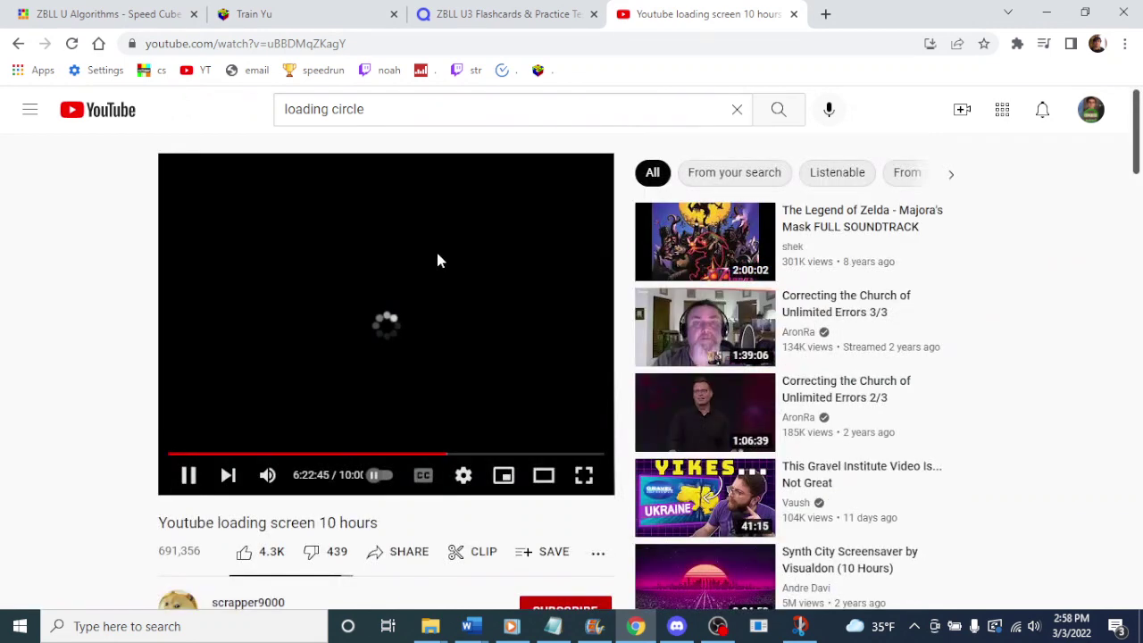
{"action": "scroll", "coordinate": [410, 268], "scroll_direction": "down", "scroll_amount": 10}
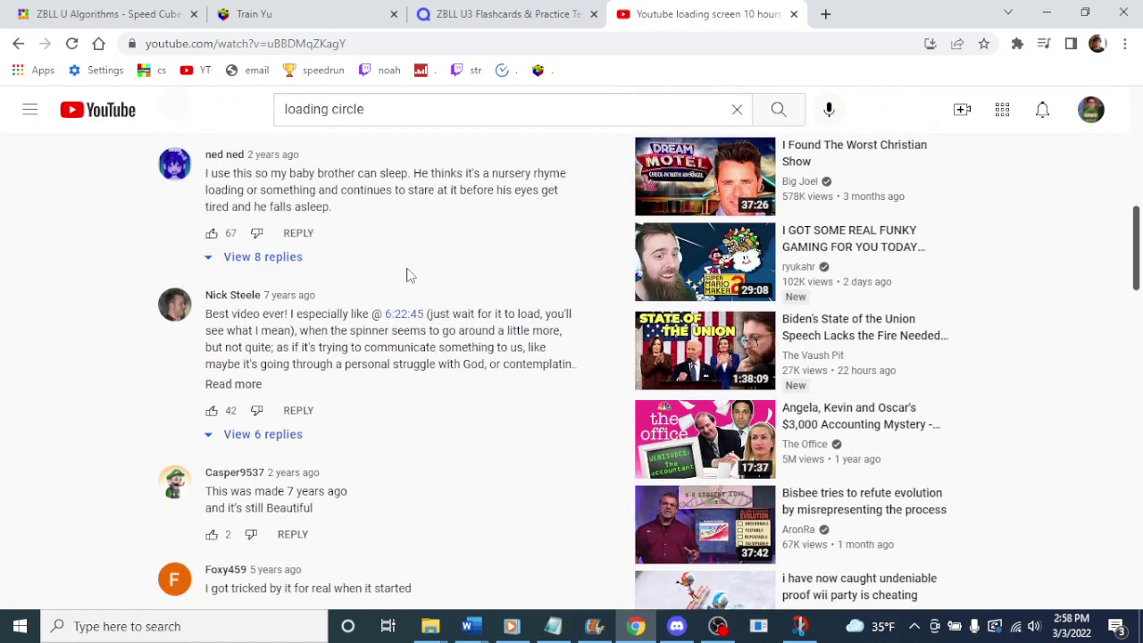
{"action": "scroll", "coordinate": [407, 275], "scroll_direction": "down", "scroll_amount": 3}
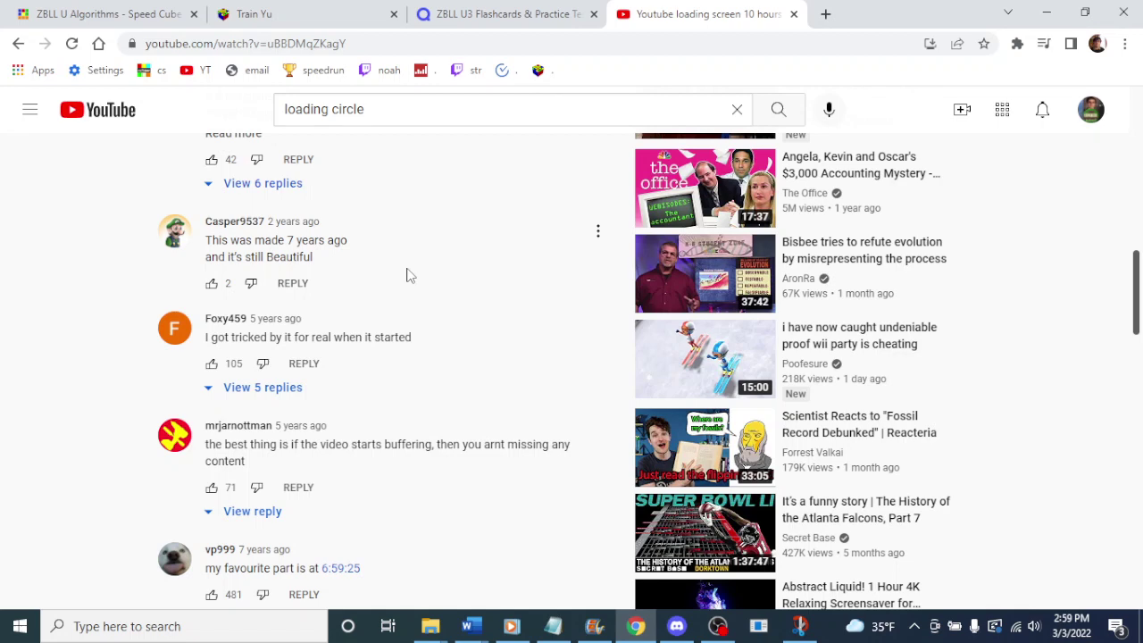
{"action": "scroll", "coordinate": [406, 275], "scroll_direction": "down", "scroll_amount": 4}
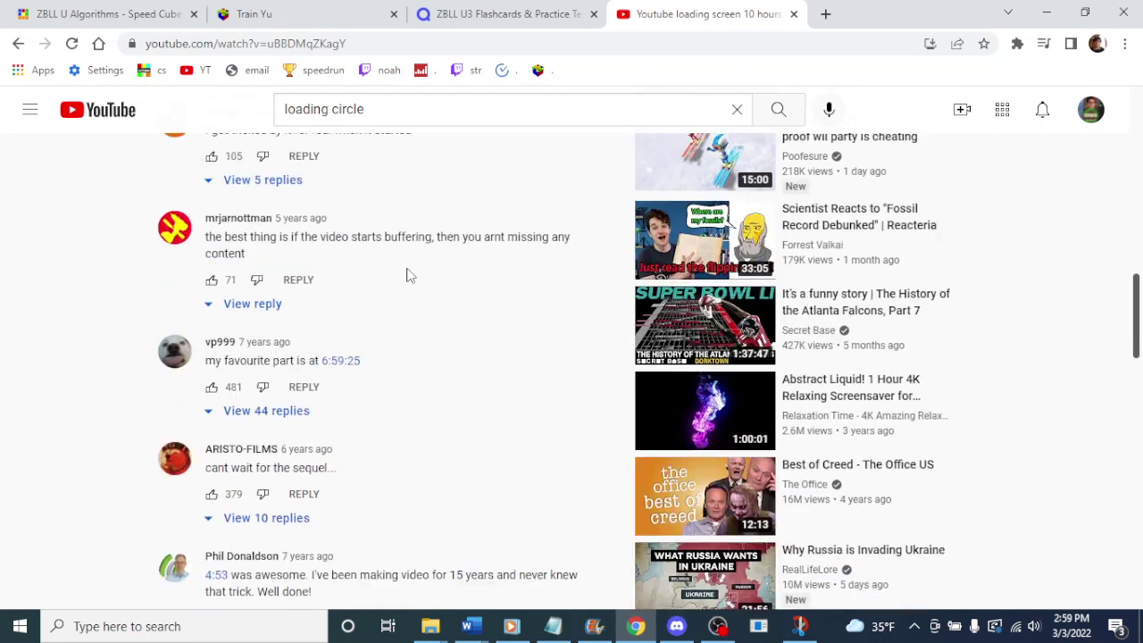
{"action": "left_click", "coordinate": [347, 234]}
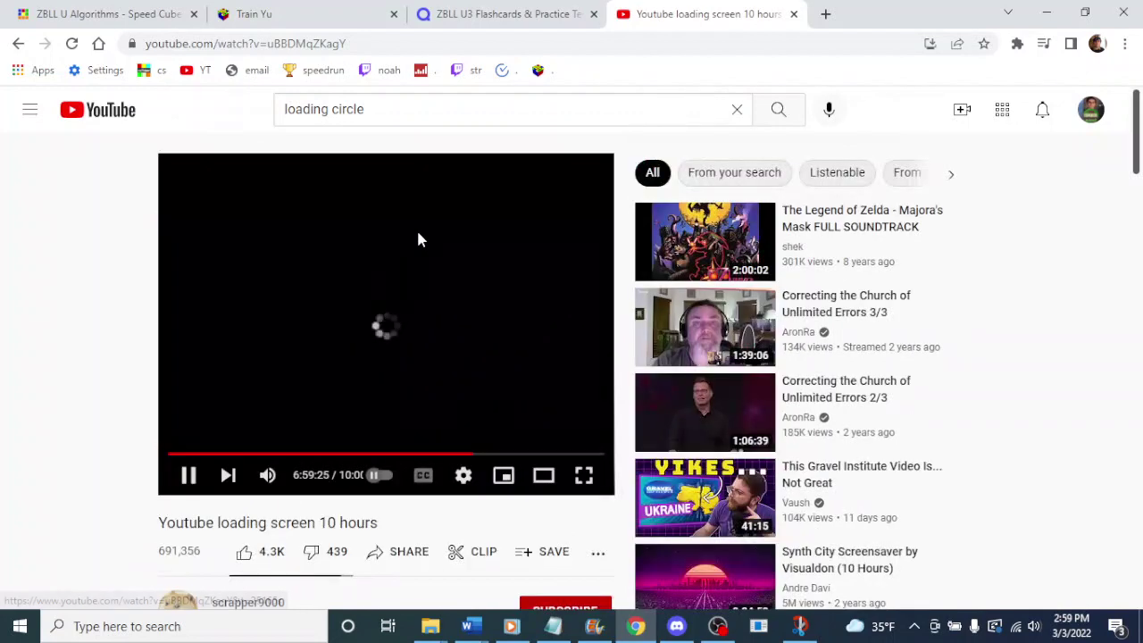
{"action": "left_click", "coordinate": [397, 159]}
- Search YouTube for "youtube loading screen"
{"action": "left_click", "coordinate": [388, 107]}
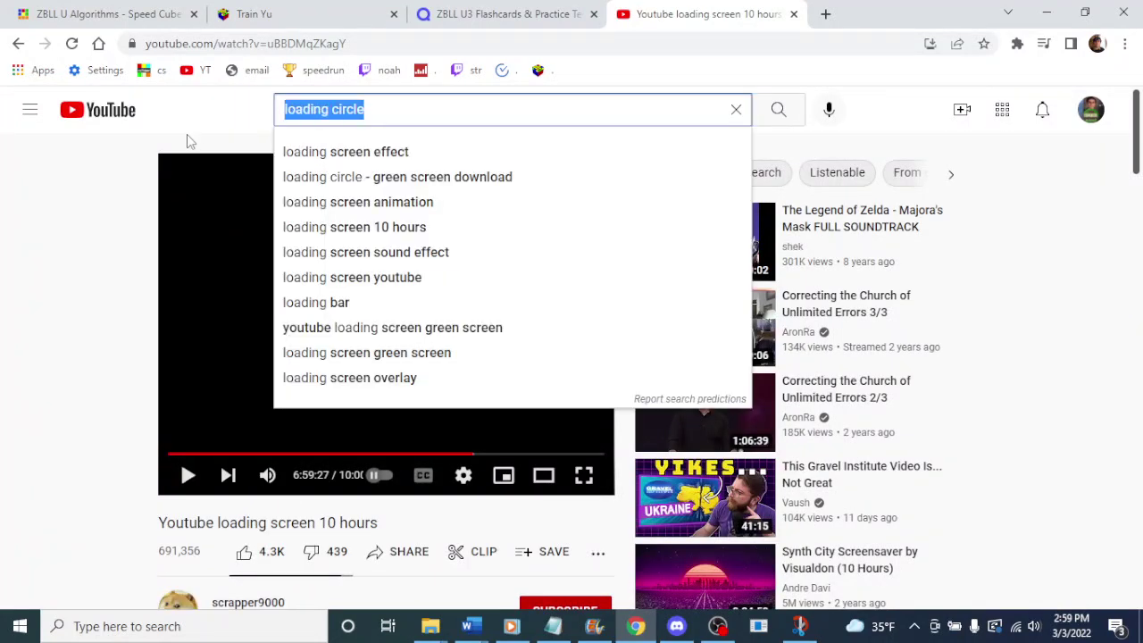
{"action": "type", "text": "youtube loading scr"}
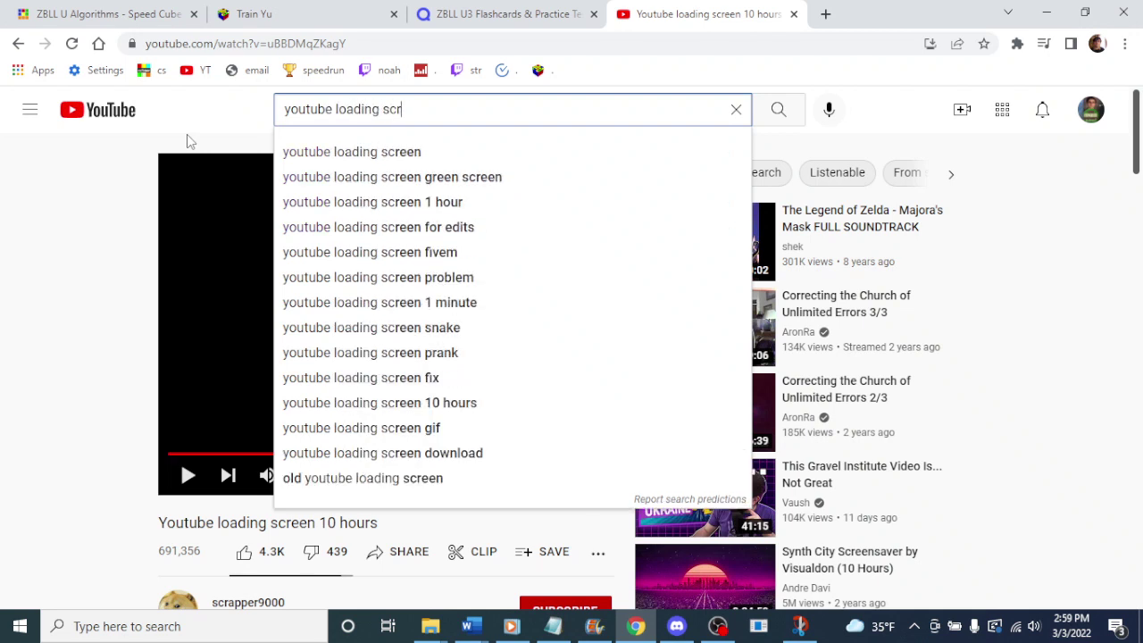
{"action": "type", "text": "een"}
{"action": "key", "text": "Return"}
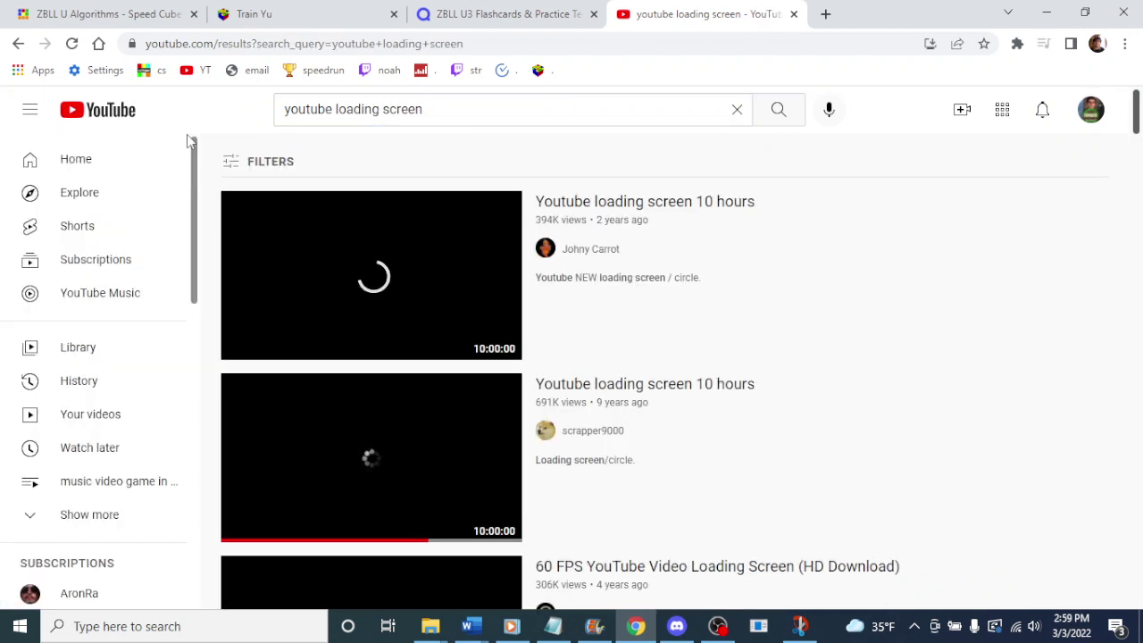
- Preview the "60 FPS YouTube Video Loading Screen (HD Download)" video and return to the search results
{"action": "scroll", "coordinate": [883, 283], "scroll_direction": "down", "scroll_amount": 4}
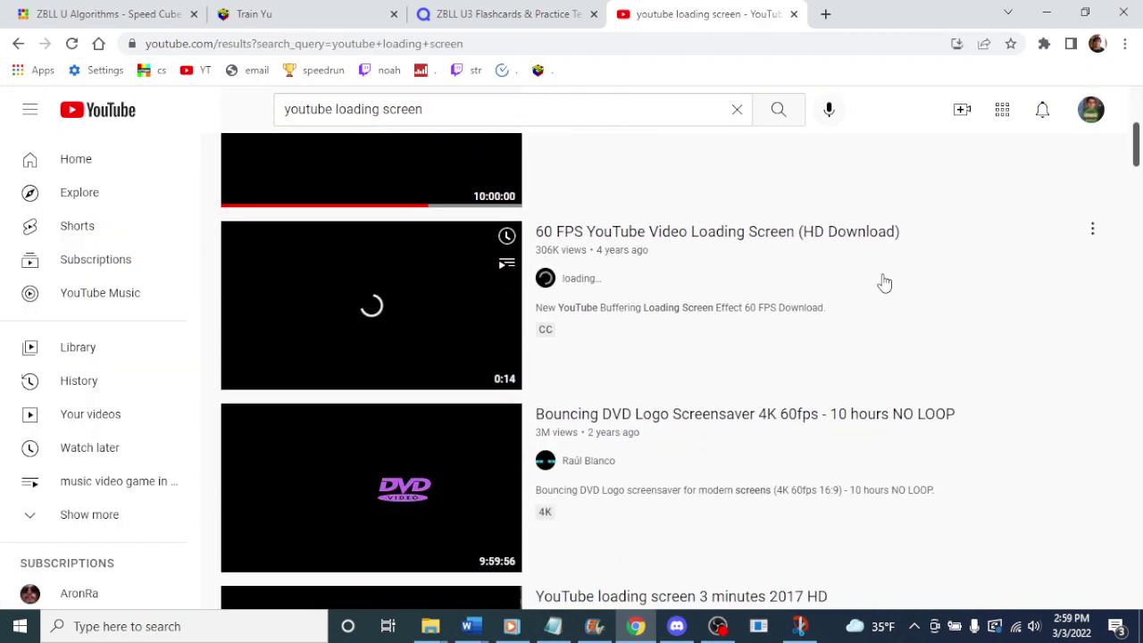
{"action": "left_click", "coordinate": [780, 236]}
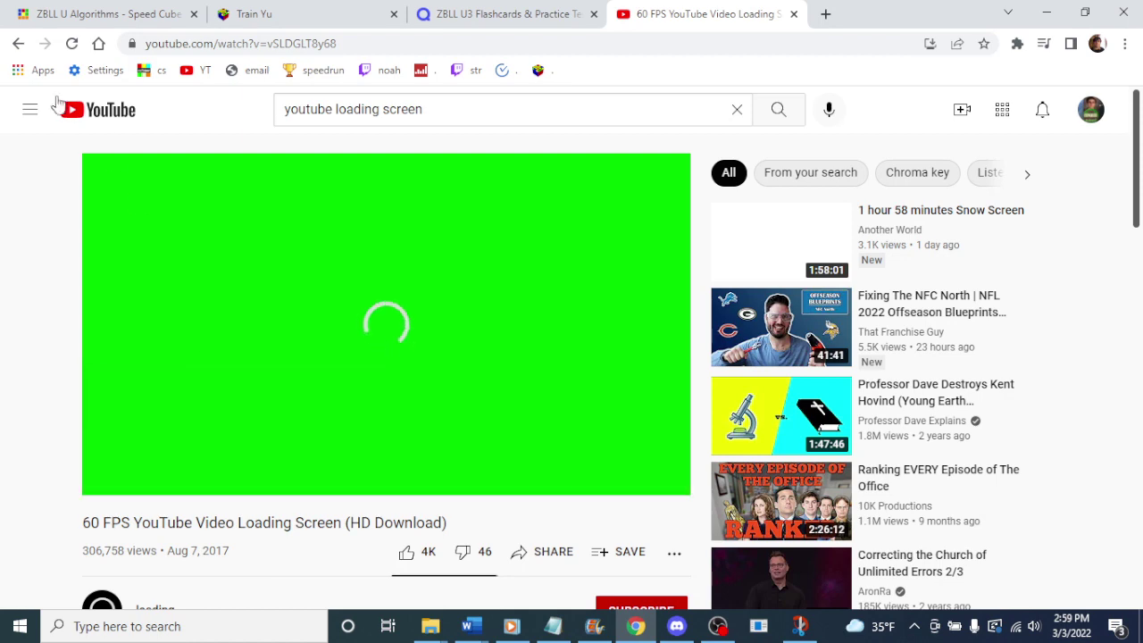
{"action": "left_click", "coordinate": [17, 43]}
- Find and open the "Loading Screen Effect" video in the results, pause it and check its description
{"action": "scroll", "coordinate": [953, 395], "scroll_direction": "down", "scroll_amount": 4}
{"action": "scroll", "coordinate": [954, 397], "scroll_direction": "down", "scroll_amount": 5}
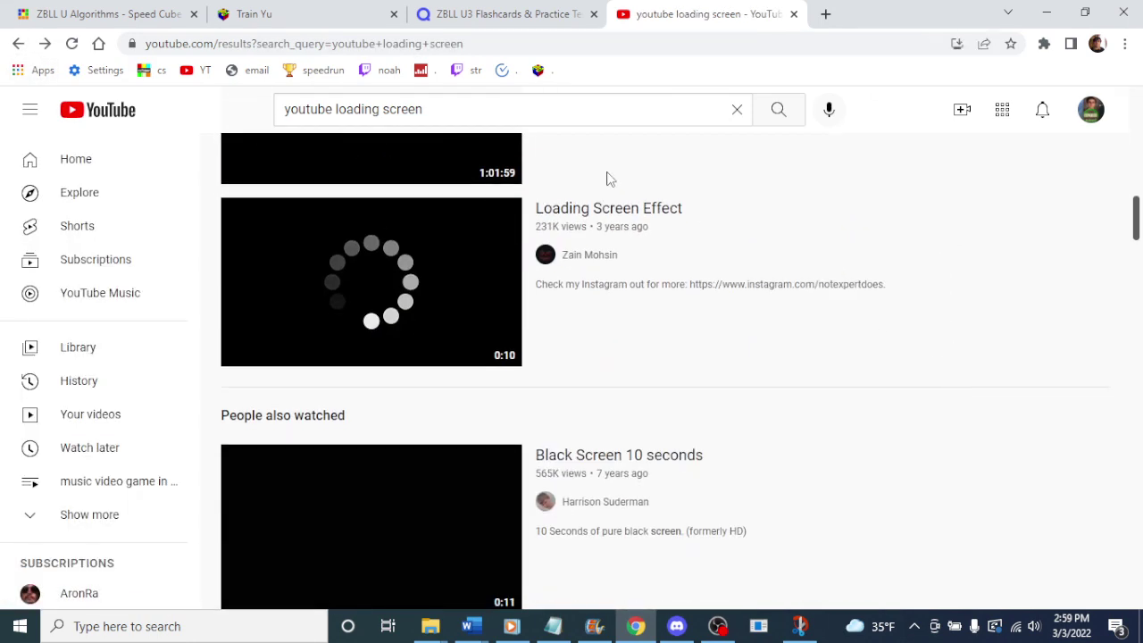
{"action": "left_click", "coordinate": [633, 221]}
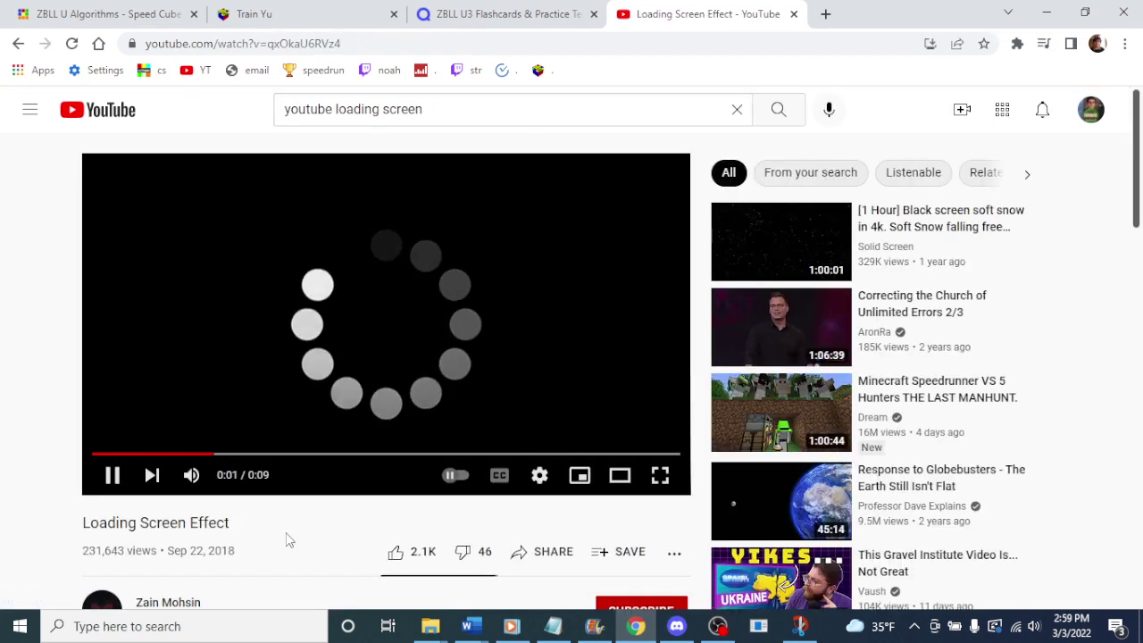
{"action": "left_click", "coordinate": [264, 295]}
{"action": "scroll", "coordinate": [264, 295], "scroll_direction": "down", "scroll_amount": 4}
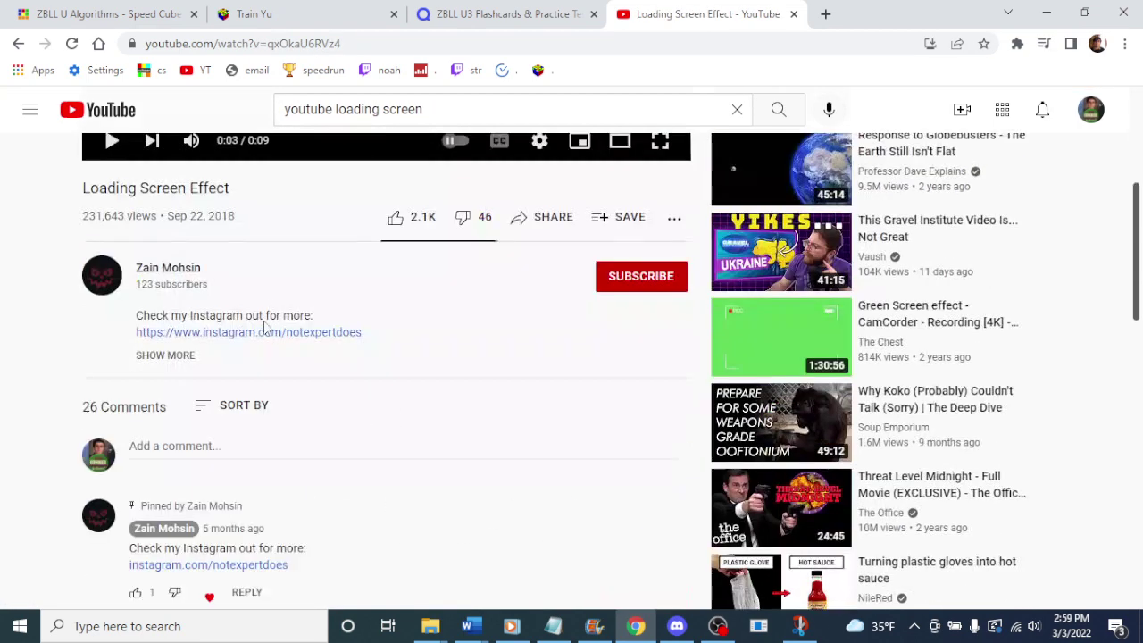
{"action": "scroll", "coordinate": [307, 339], "scroll_direction": "up", "scroll_amount": 4}
- Search the web for "download youtube videos" in a new tab and open the YT5s.com downloader
{"action": "left_click", "coordinate": [830, 14]}
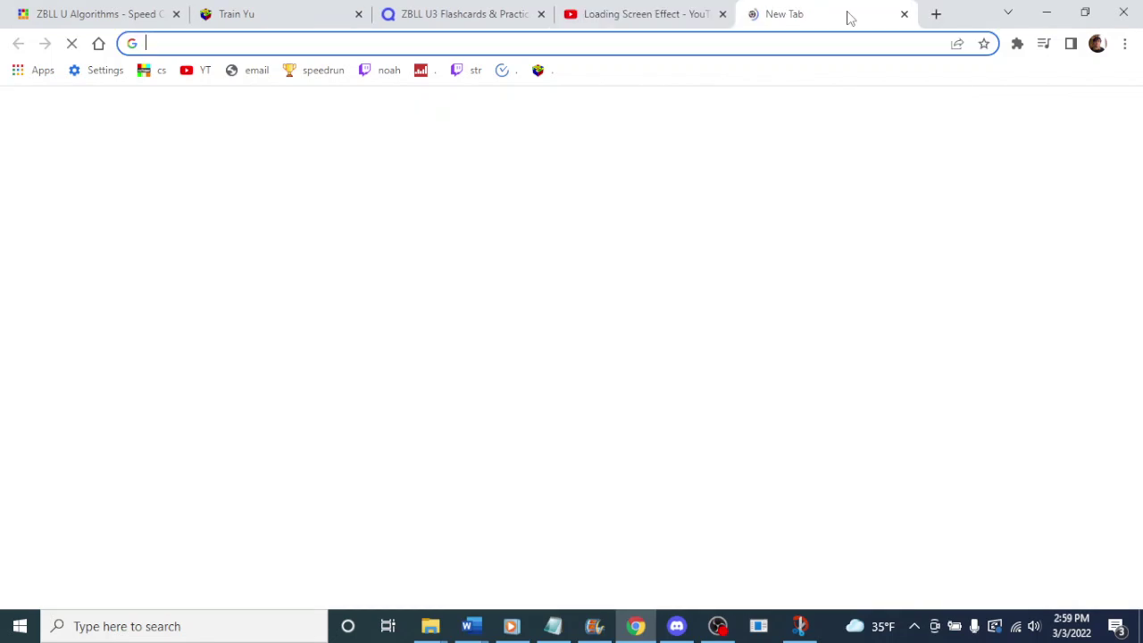
{"action": "type", "text": "download youtube vid"}
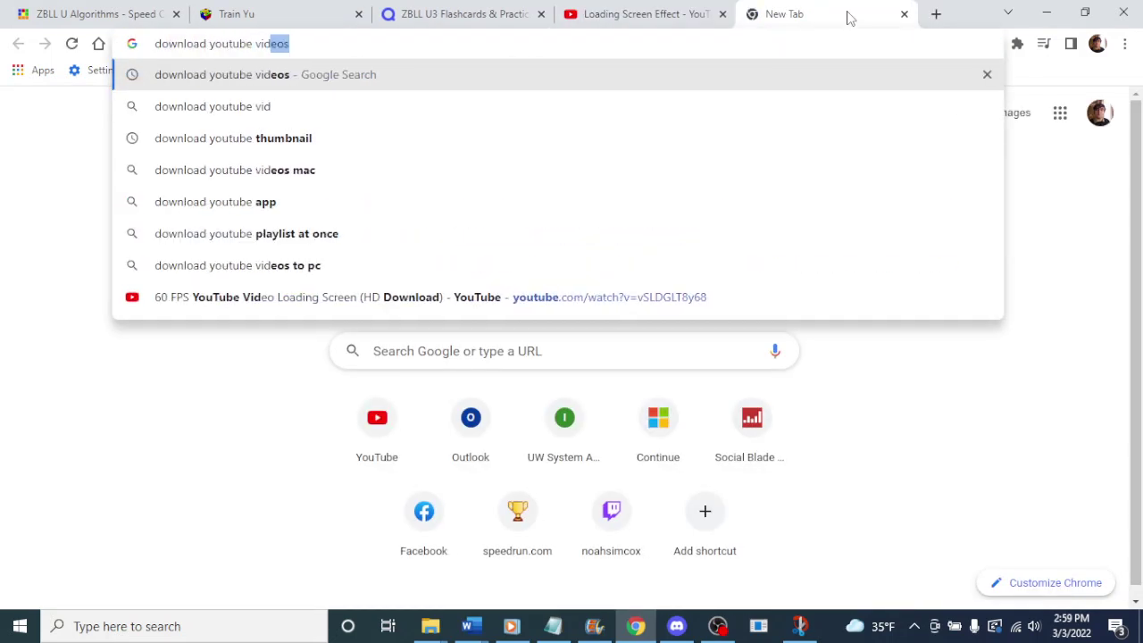
{"action": "key", "text": "Return"}
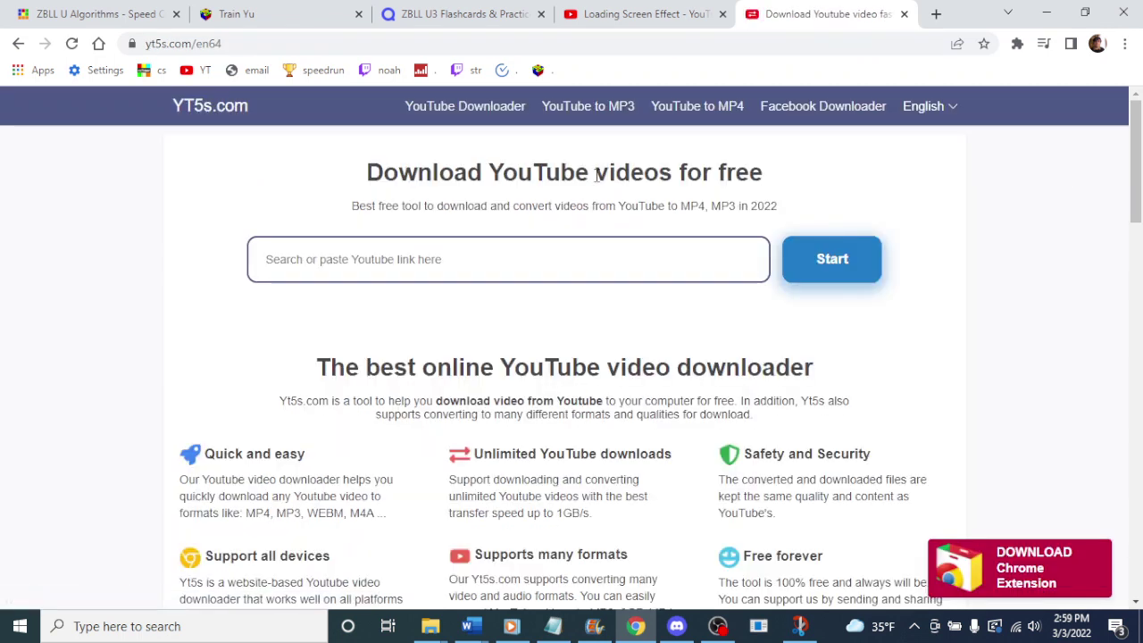
- Copy the "Loading Screen Effect" video's link into the YT5s downloader and start processing it
{"action": "left_click", "coordinate": [451, 267]}
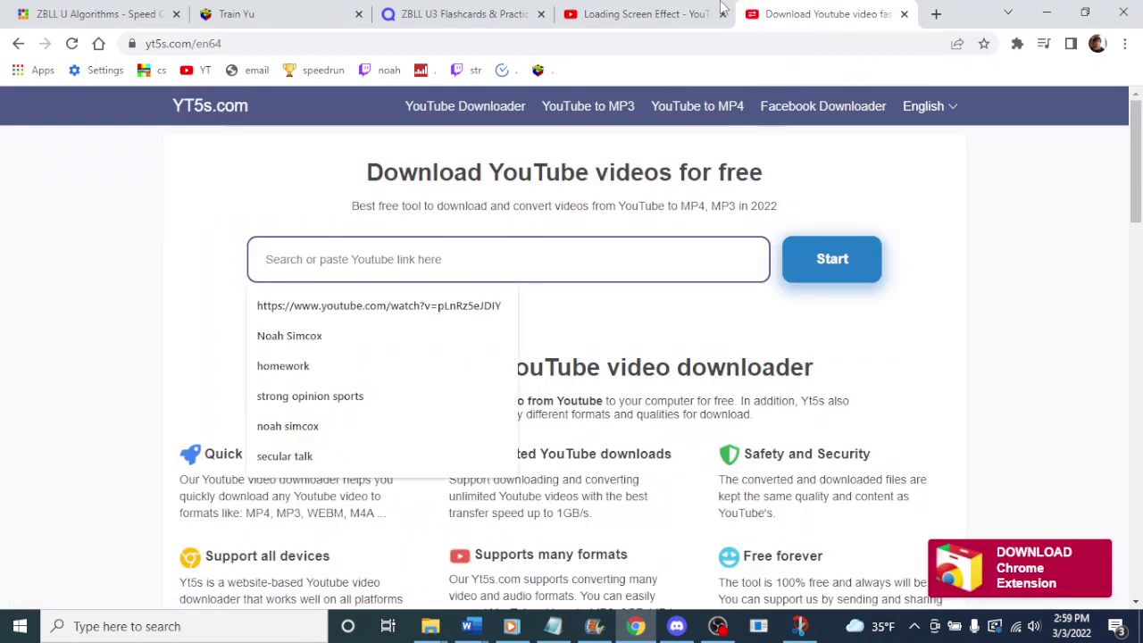
{"action": "left_click", "coordinate": [630, 13]}
{"action": "left_click", "coordinate": [360, 46]}
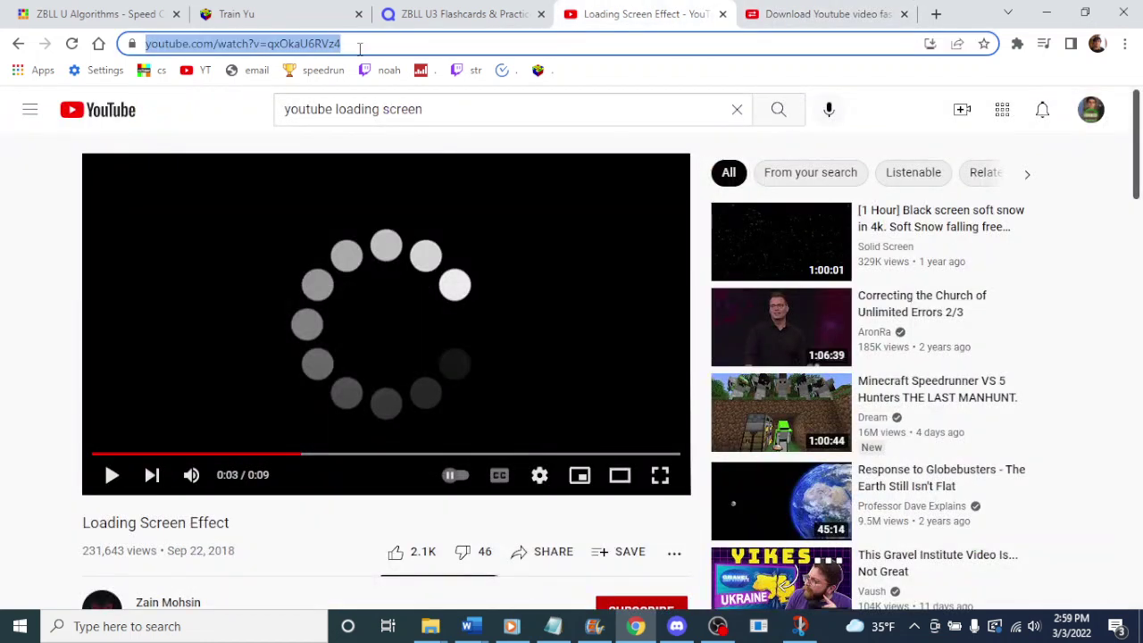
{"action": "key", "text": "ctrl+c"}
{"action": "left_click", "coordinate": [806, 11]}
{"action": "key", "text": "ctrl+v"}
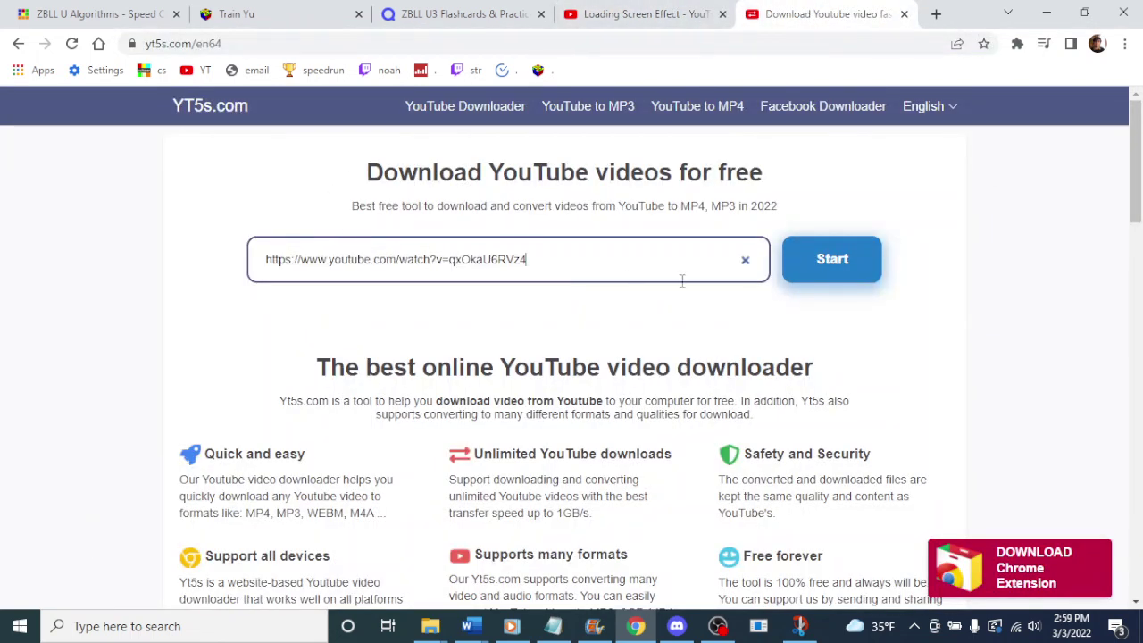
{"action": "left_click", "coordinate": [810, 268]}
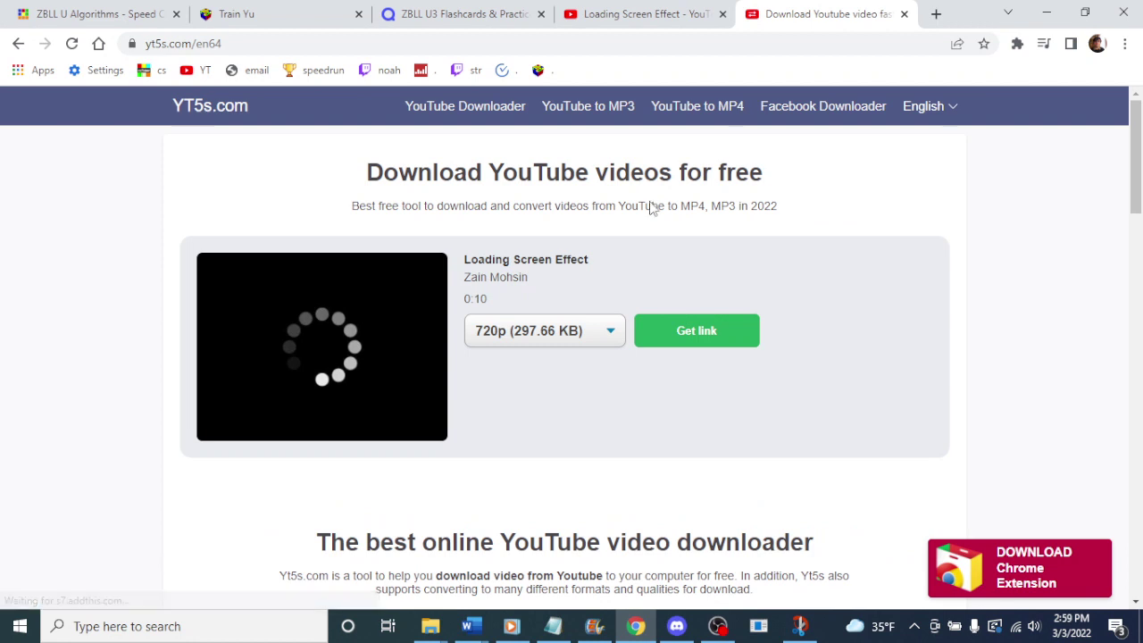
- Download the "Loading Screen Effect" video at 720p from YT5s and return to the desktop
{"action": "left_click", "coordinate": [735, 336]}
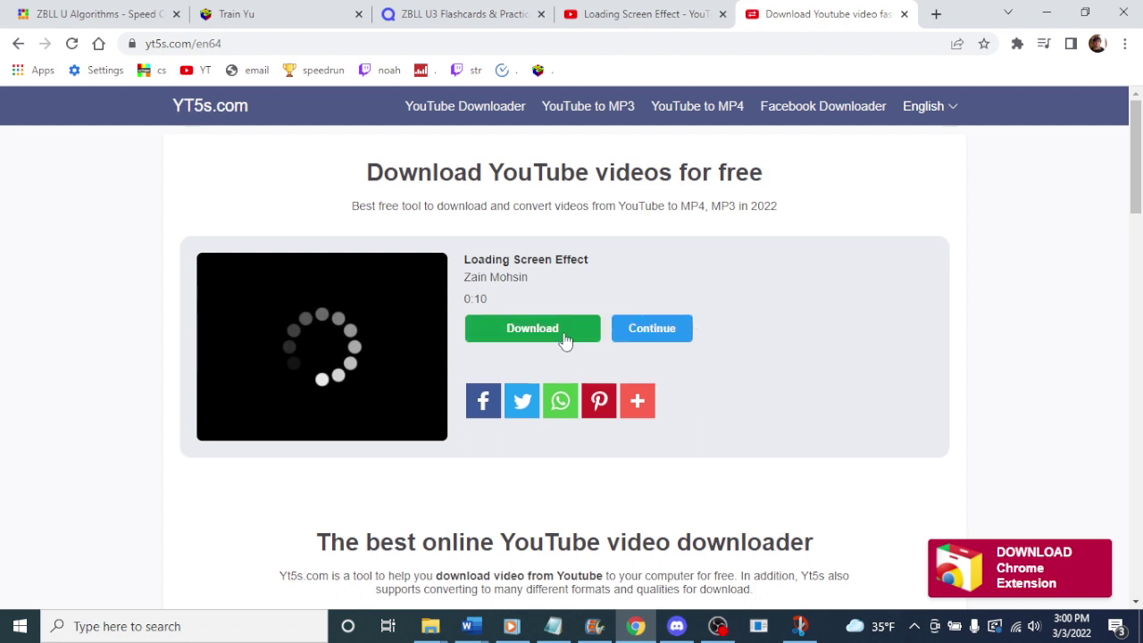
{"action": "left_click", "coordinate": [540, 328]}
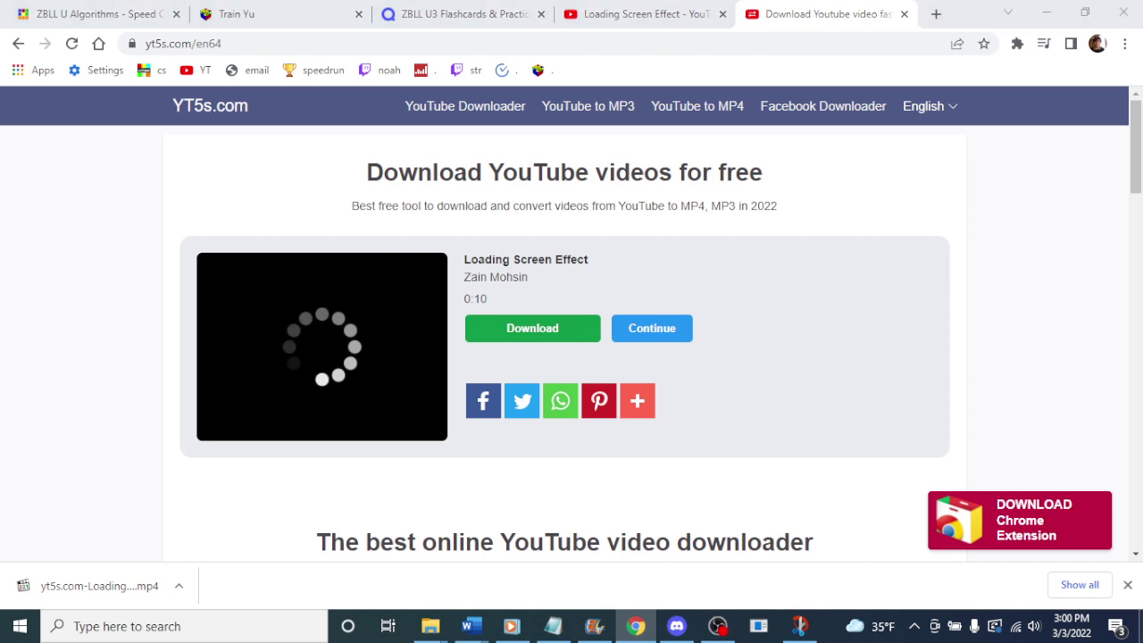
{"action": "key", "text": "super+d"}
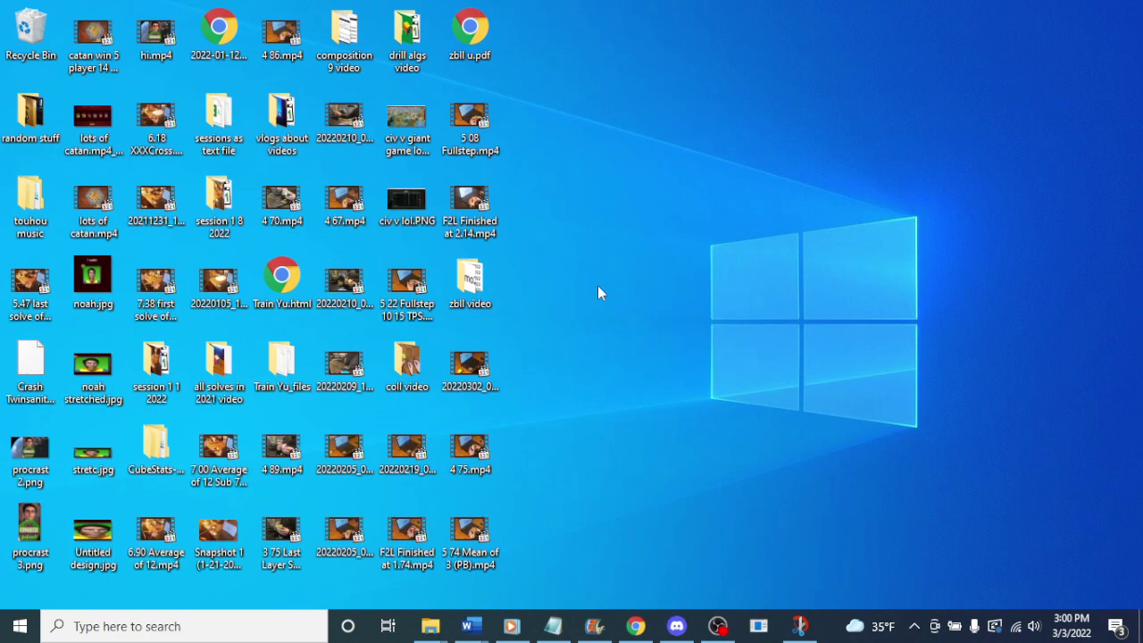
- Switch to Movie Maker and start a new, empty project
{"action": "left_click", "coordinate": [593, 626]}
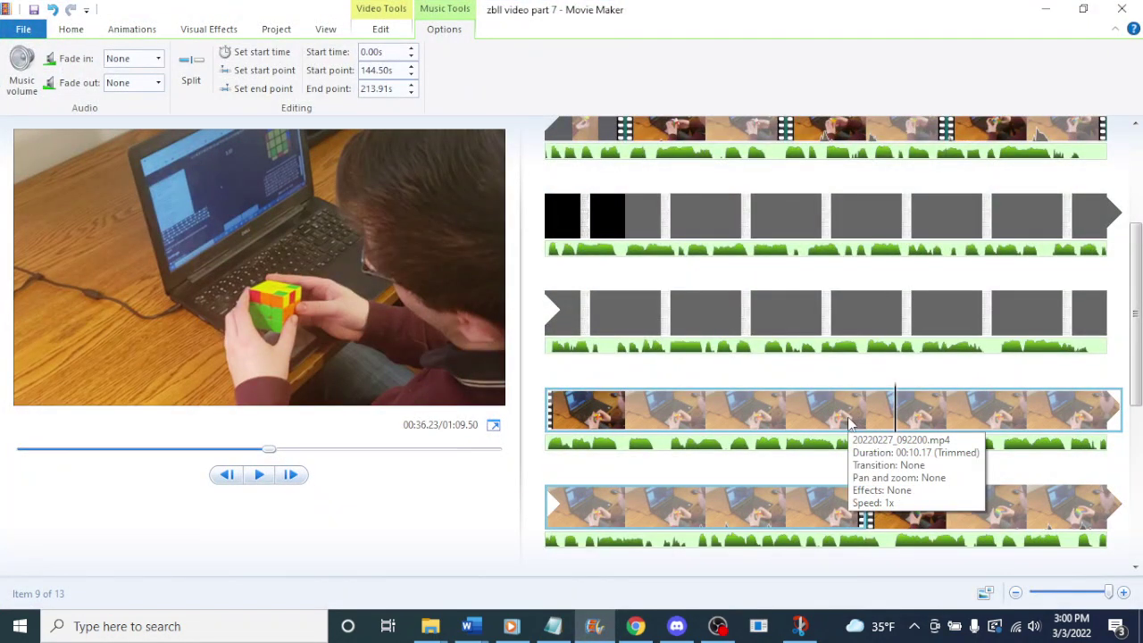
{"action": "left_click", "coordinate": [24, 29]}
{"action": "left_click", "coordinate": [56, 62]}
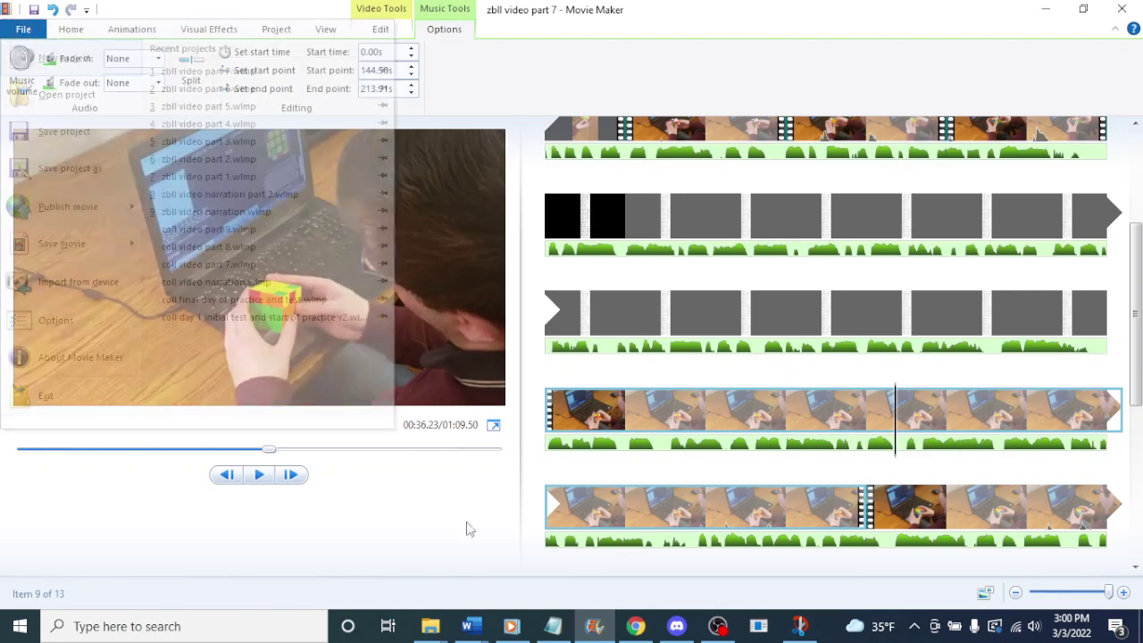
- Try out 20220227_092200.mp4 from the zbll video folder in the new project, preview it and remove it
{"action": "mouse_move", "coordinate": [431, 627]}
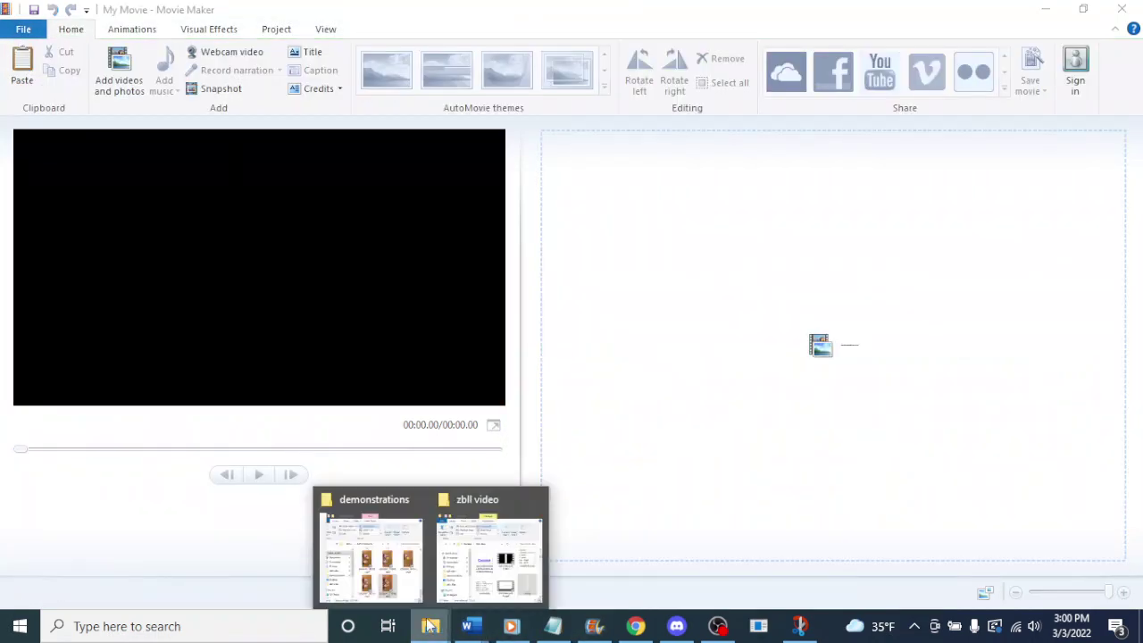
{"action": "left_click", "coordinate": [490, 549]}
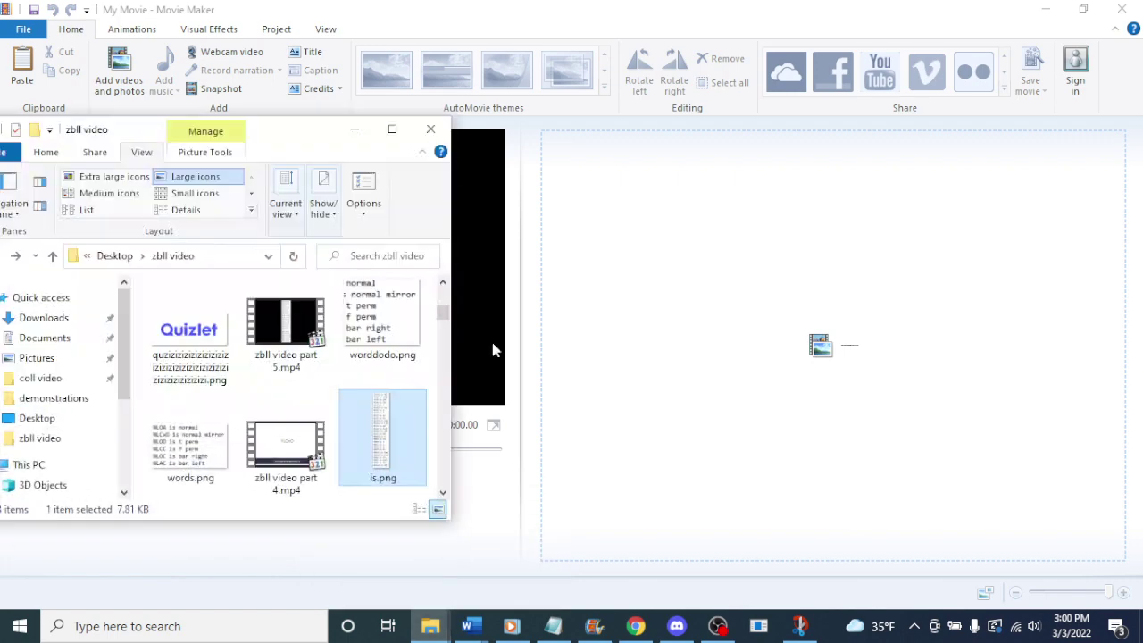
{"action": "scroll", "coordinate": [442, 494], "scroll_direction": "down", "scroll_amount": 10}
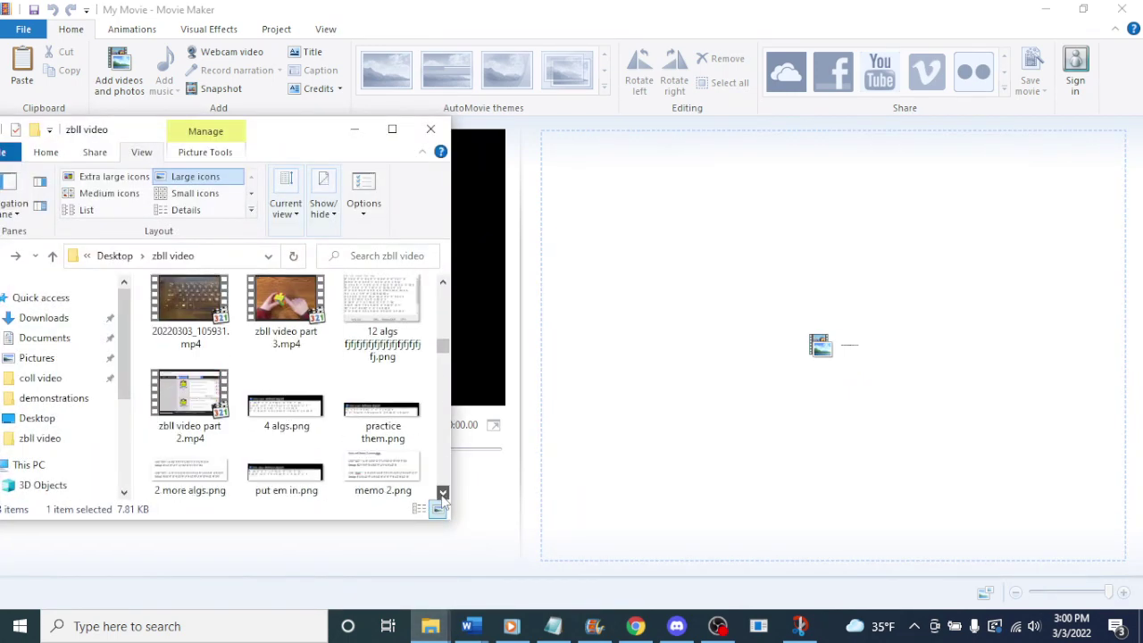
{"action": "scroll", "coordinate": [442, 494], "scroll_direction": "down", "scroll_amount": 5}
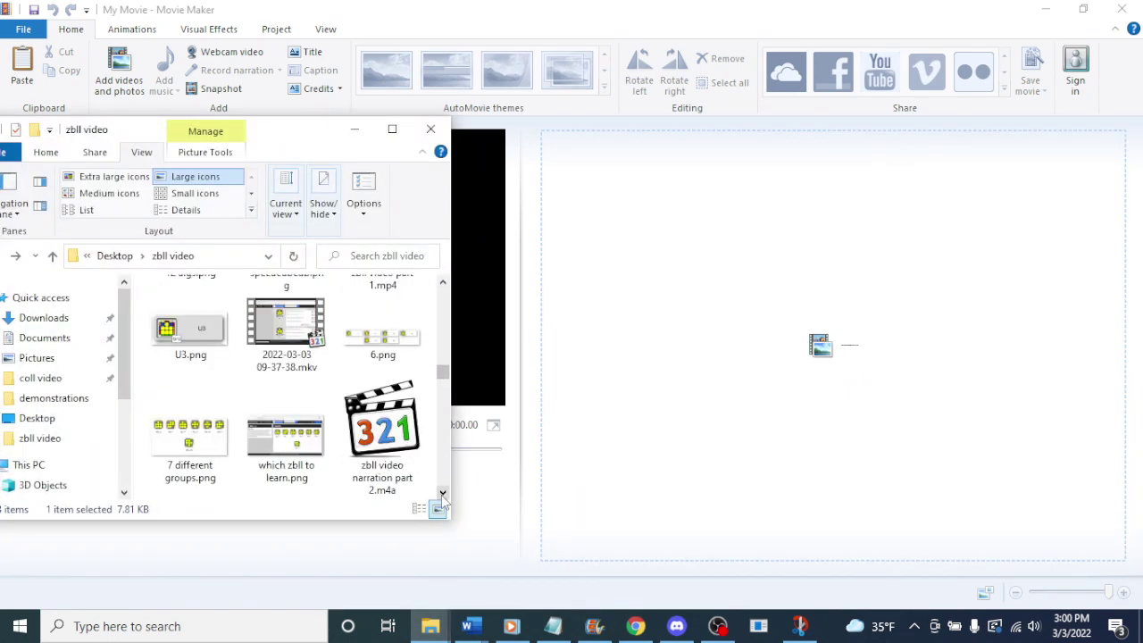
{"action": "left_click", "coordinate": [444, 285]}
{"action": "scroll", "coordinate": [442, 491], "scroll_direction": "down", "scroll_amount": 4}
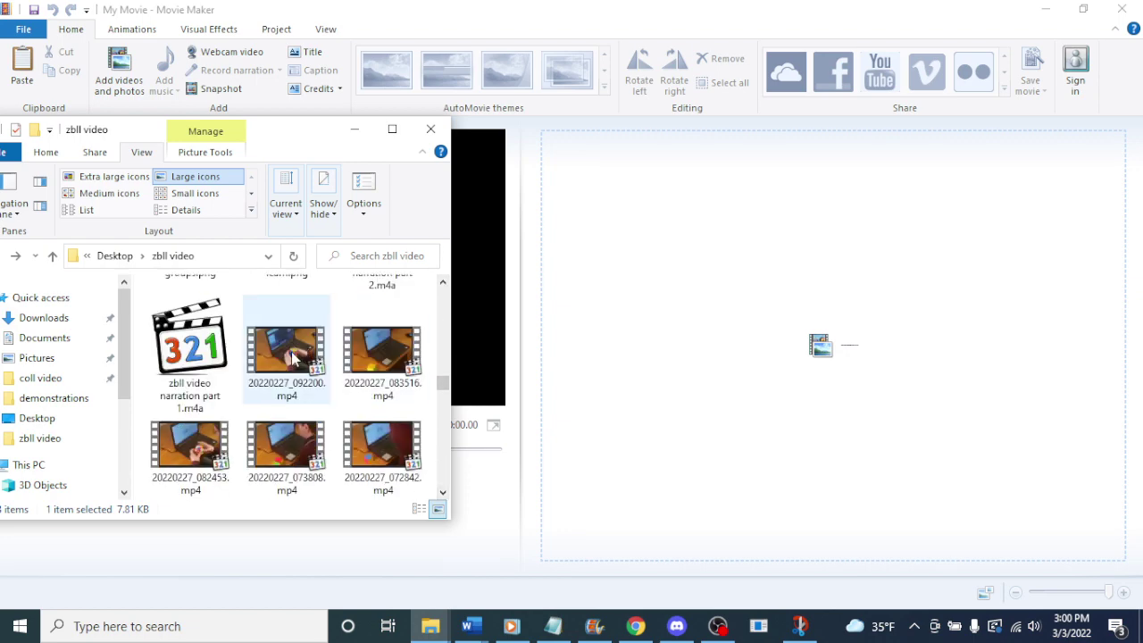
{"action": "left_click_drag", "start_coordinate": [661, 265], "coordinate": [708, 270]}
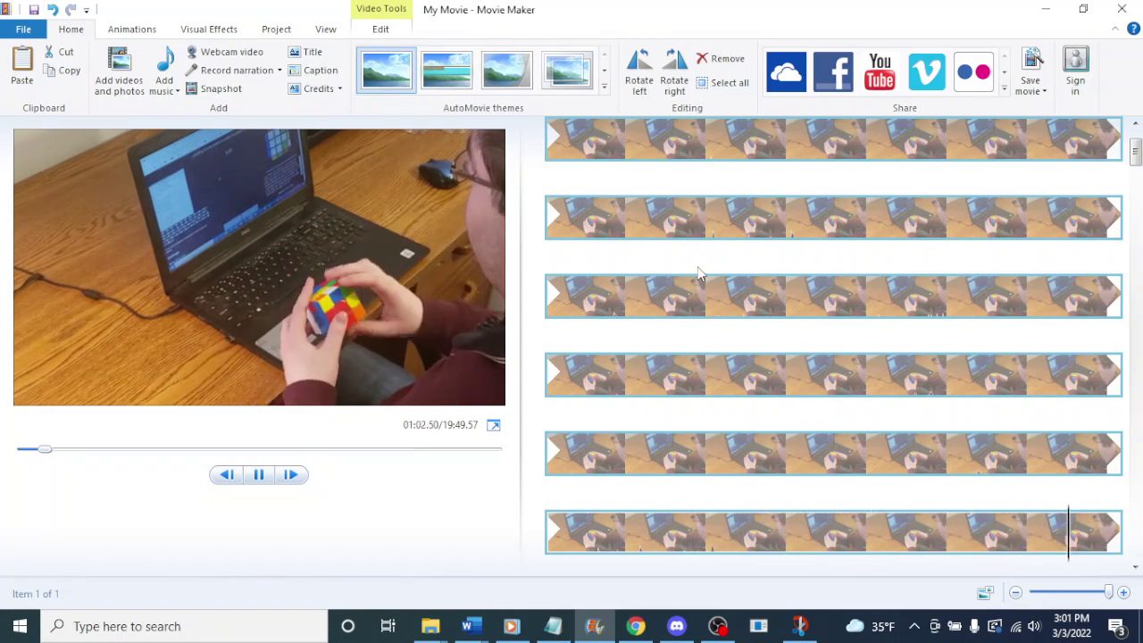
{"action": "key", "text": "space"}
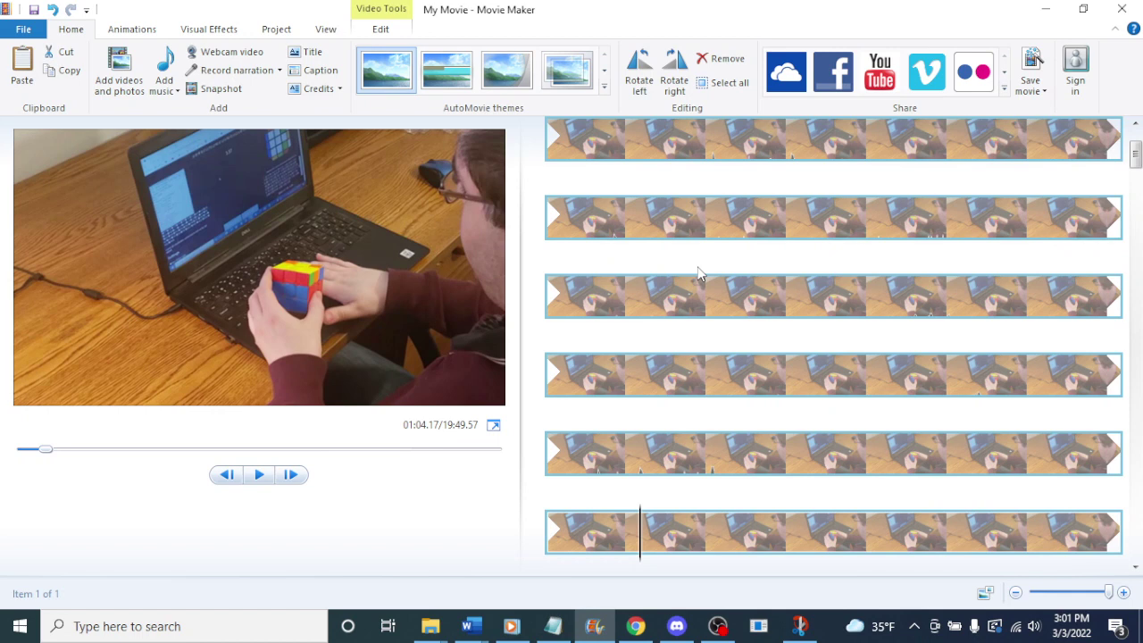
{"action": "left_click", "coordinate": [628, 294]}
{"action": "key", "text": "Delete"}
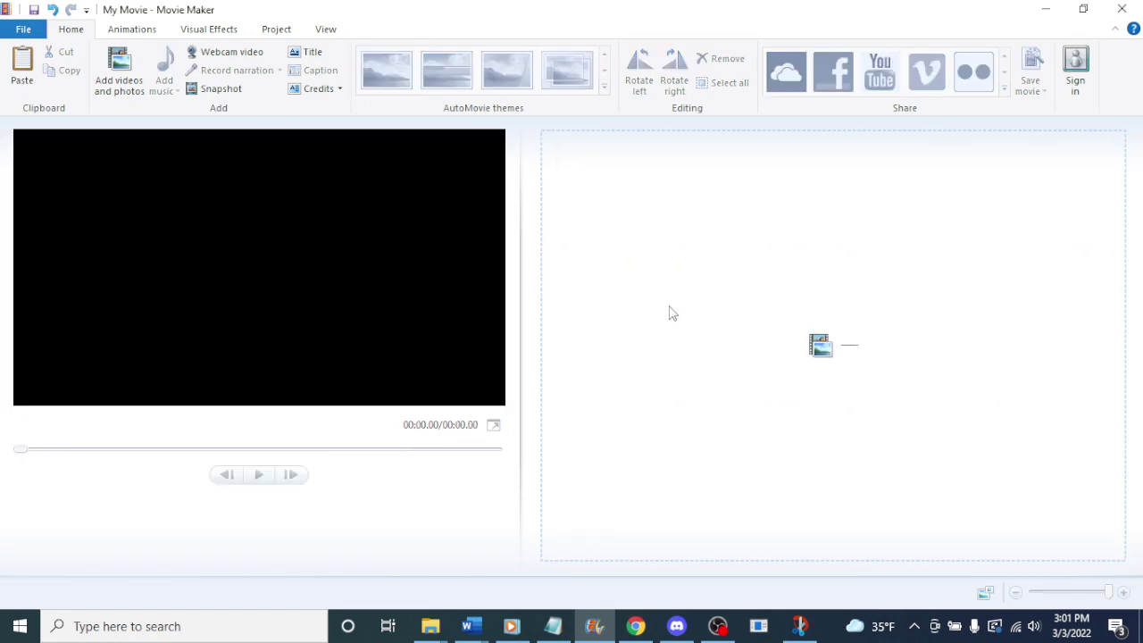
- Add the clip 20220226_165506.mp4 from the zbll video folder to the empty project
{"action": "mouse_move", "coordinate": [431, 625]}
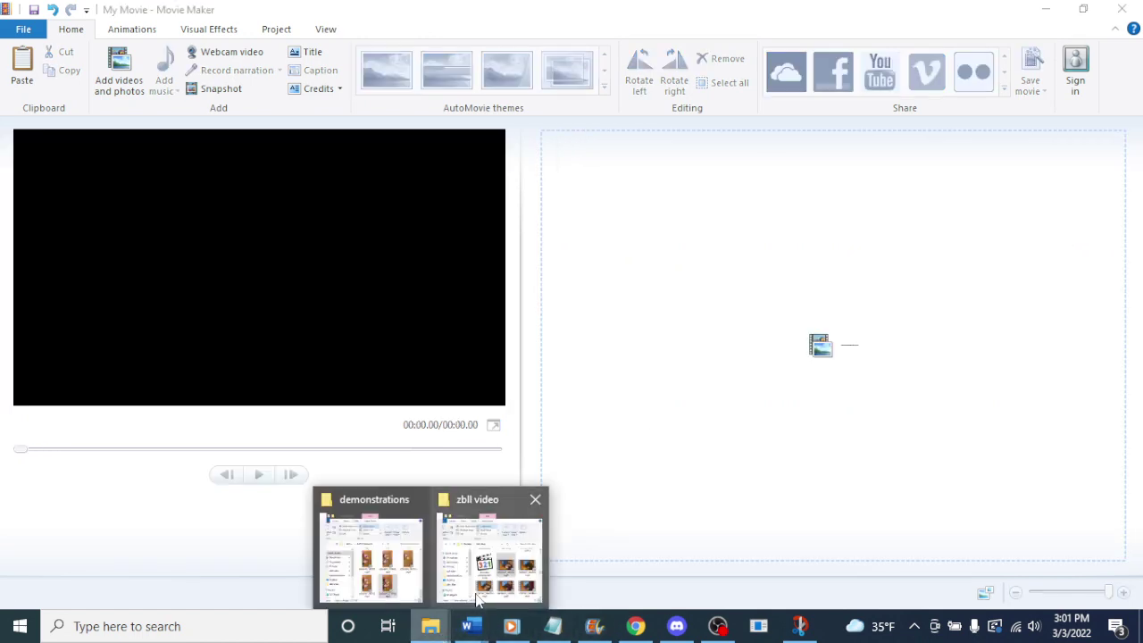
{"action": "left_click", "coordinate": [491, 551]}
{"action": "left_click", "coordinate": [443, 491]}
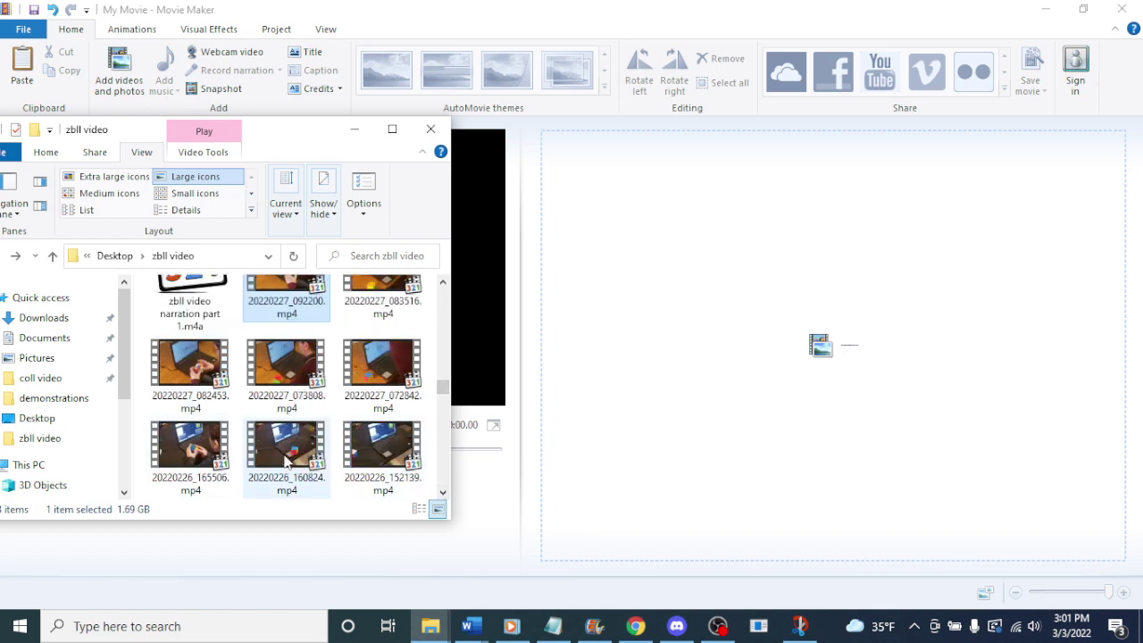
{"action": "mouse_move", "coordinate": [220, 460]}
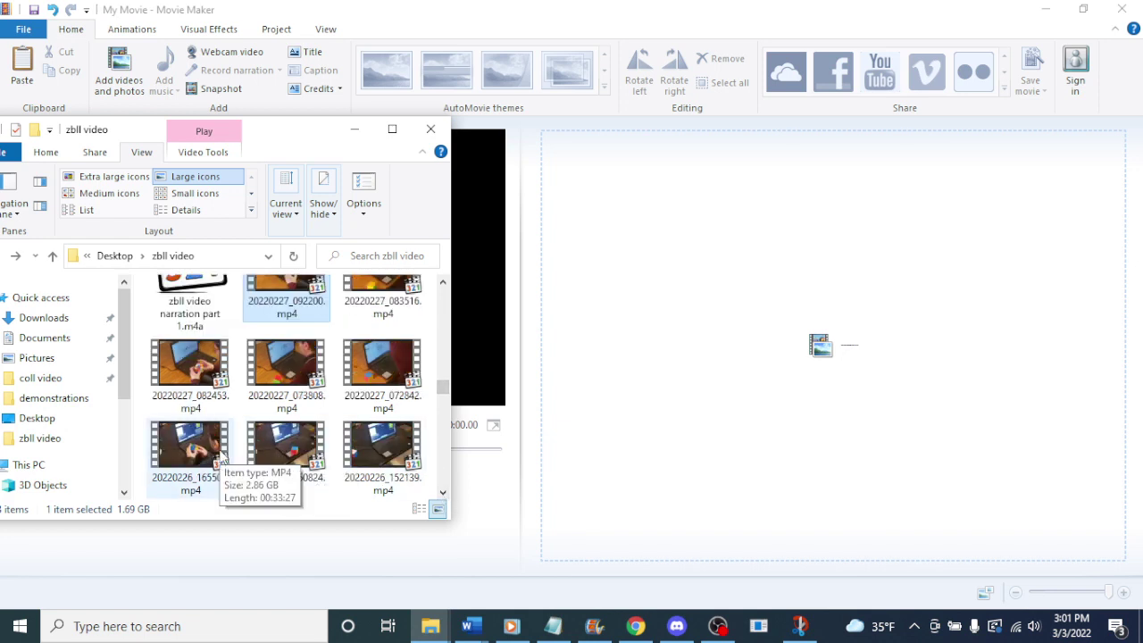
{"action": "left_click_drag", "start_coordinate": [190, 453], "coordinate": [791, 197]}
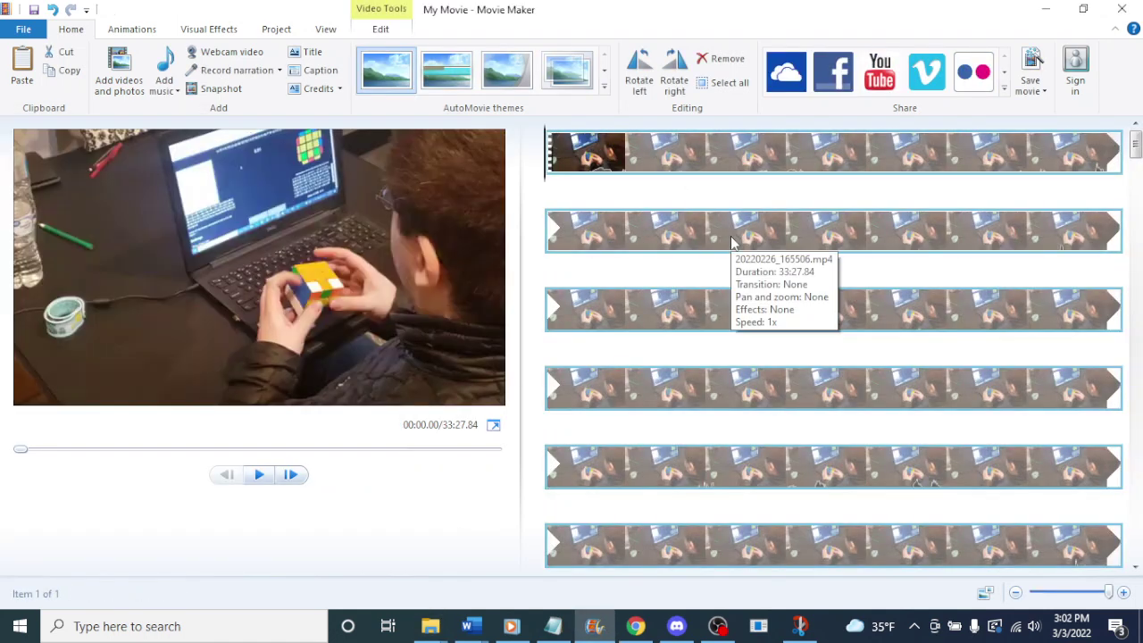
- Play through about the first 50 seconds of 20220226_165506.mp4 to find a passage worth keeping
{"action": "key", "text": "space"}
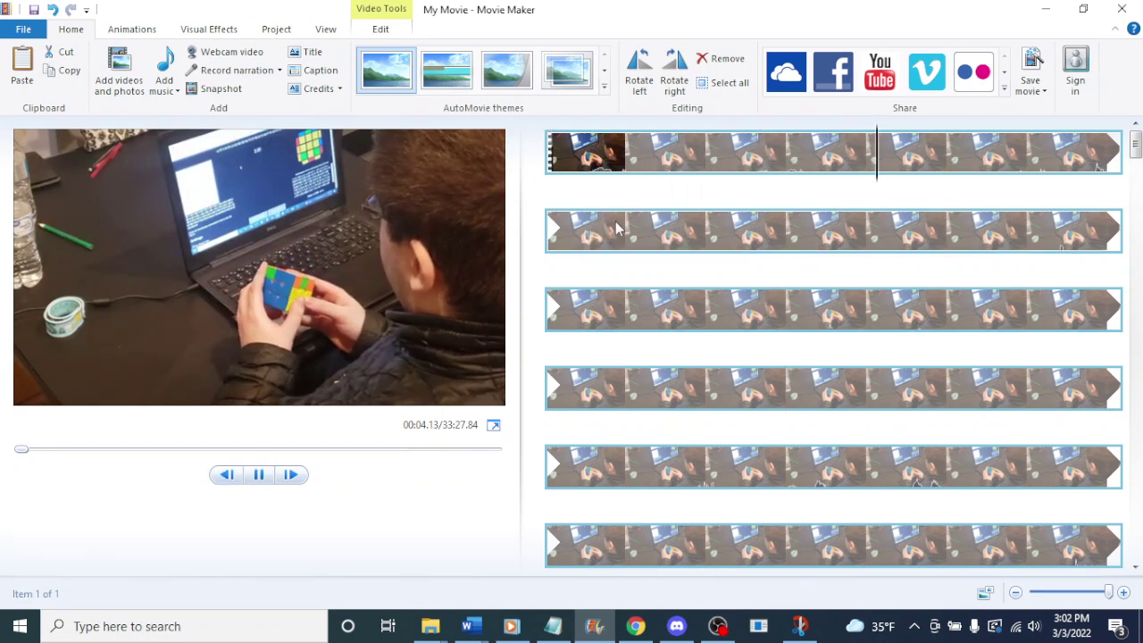
{"action": "left_click", "coordinate": [614, 230]}
{"action": "key", "text": "space"}
{"action": "left_click", "coordinate": [631, 330]}
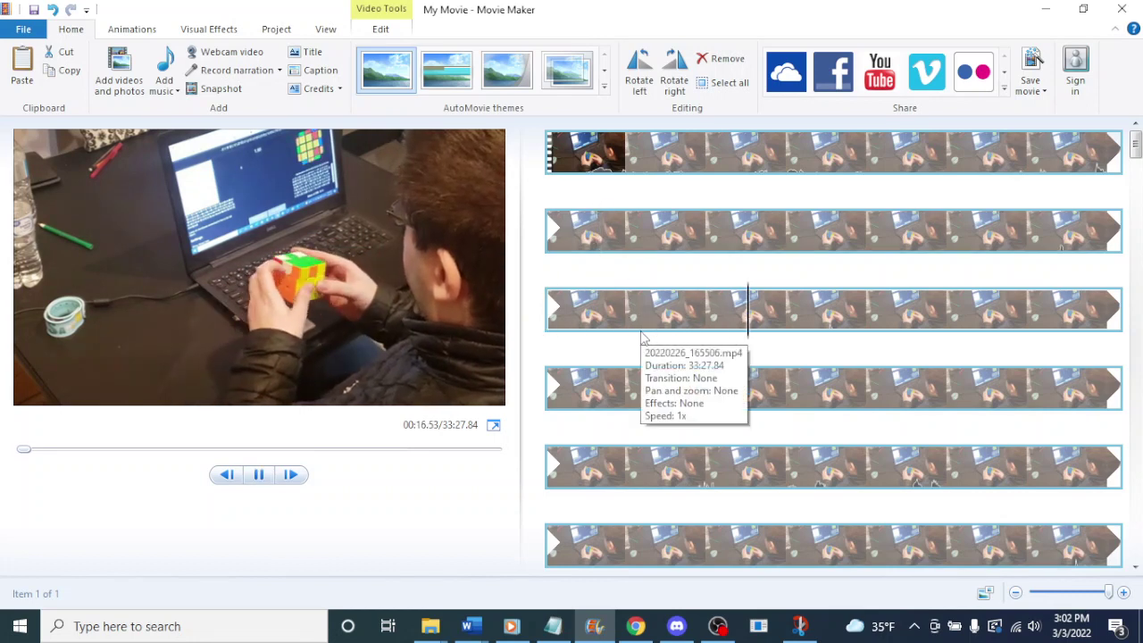
{"action": "left_click", "coordinate": [641, 339]}
{"action": "key", "text": "Down"}
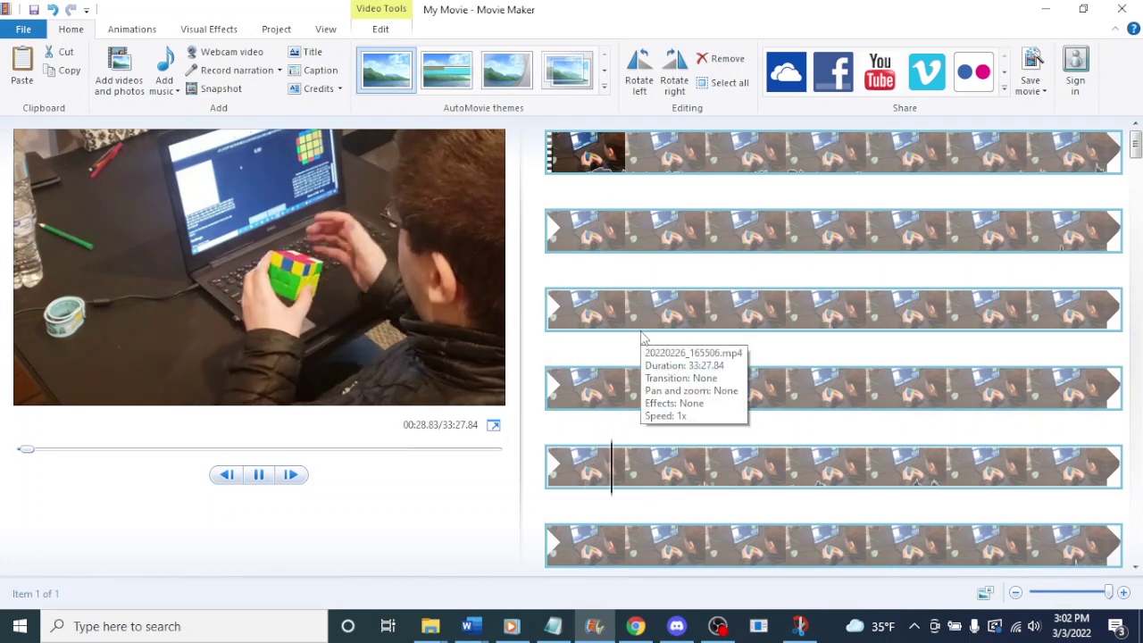
{"action": "key", "text": "Down"}
{"action": "key", "text": "space"}
{"action": "key", "text": "space"}
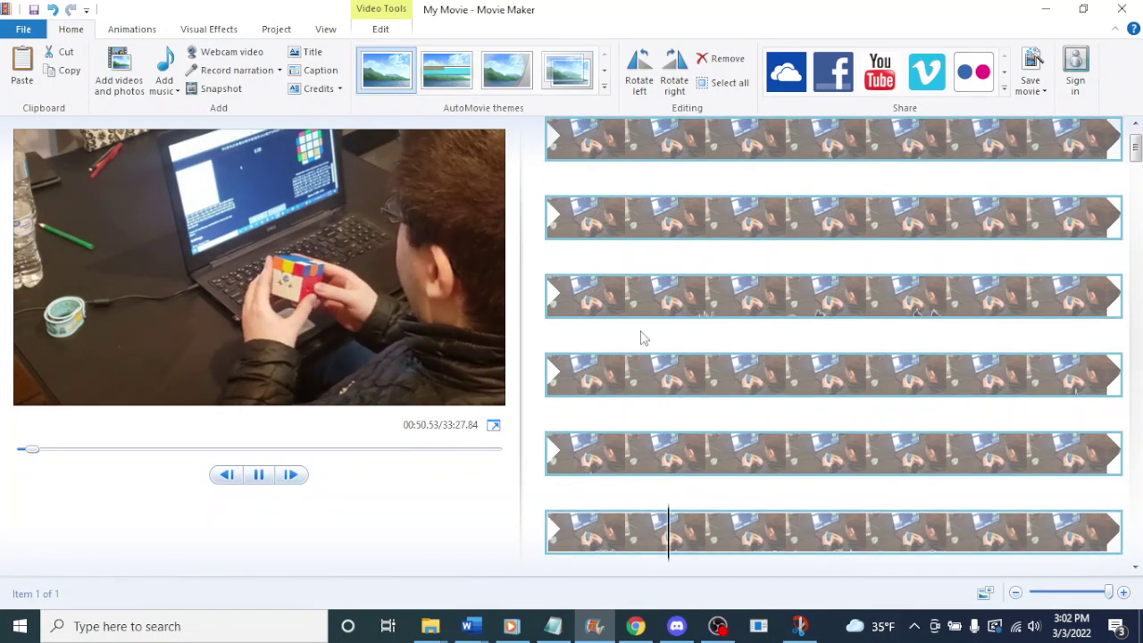
{"action": "scroll", "coordinate": [957, 370], "scroll_direction": "down", "scroll_amount": 1}
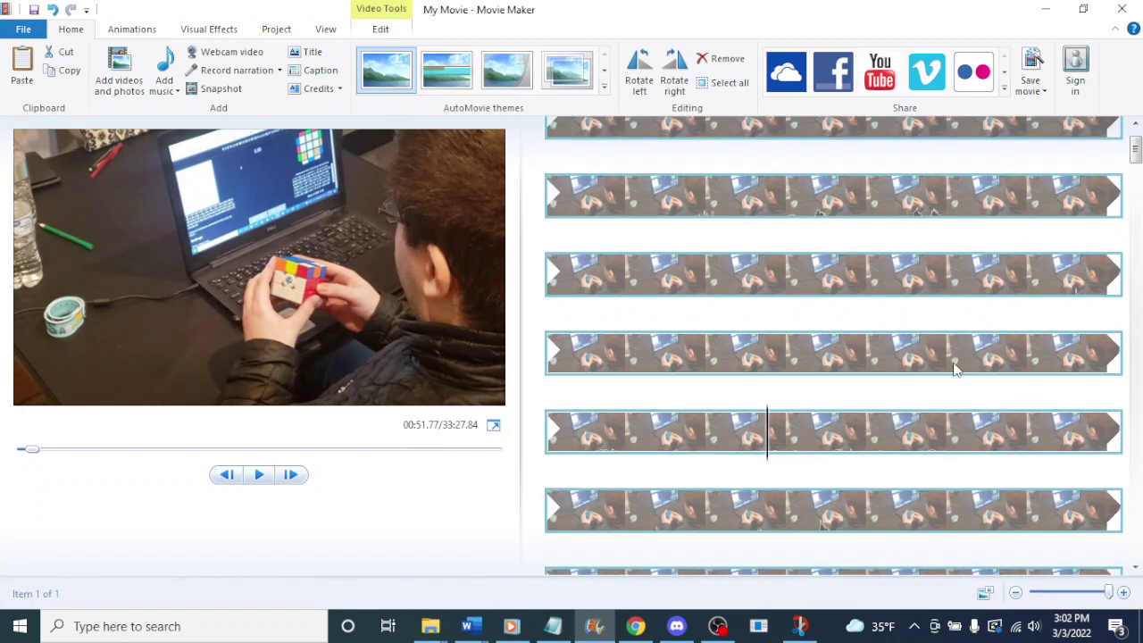
- Trim the beginning of the cube-solving clip by setting its start point at about 46 seconds
{"action": "left_click", "coordinate": [953, 360]}
{"action": "left_click", "coordinate": [868, 360]}
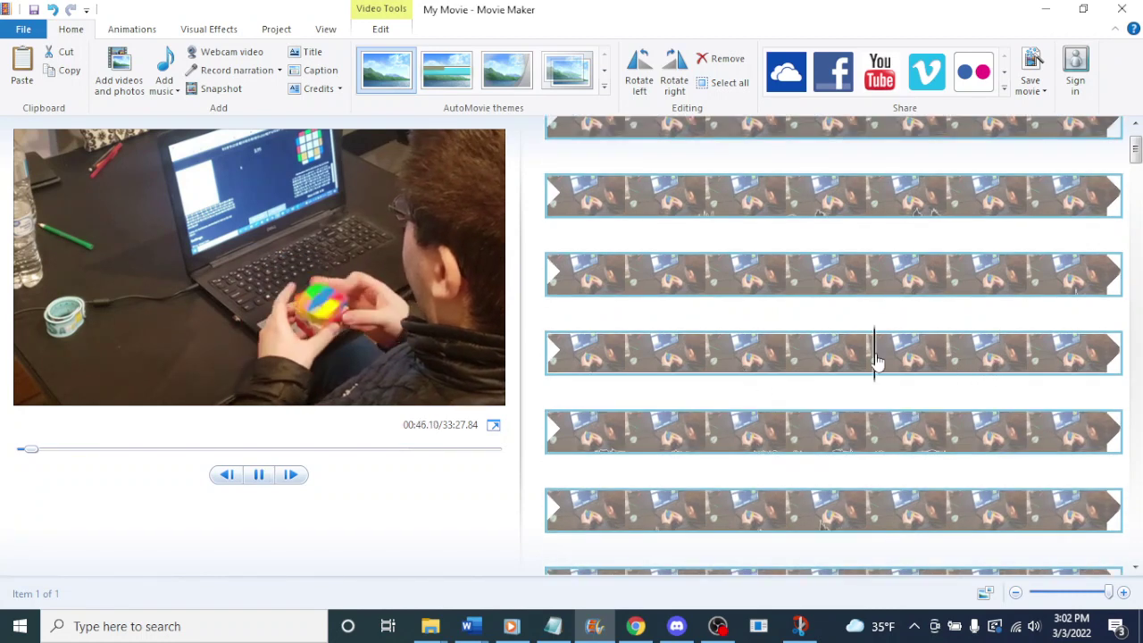
{"action": "left_click", "coordinate": [868, 366]}
{"action": "right_click", "coordinate": [872, 370]}
{"action": "left_click", "coordinate": [920, 490]}
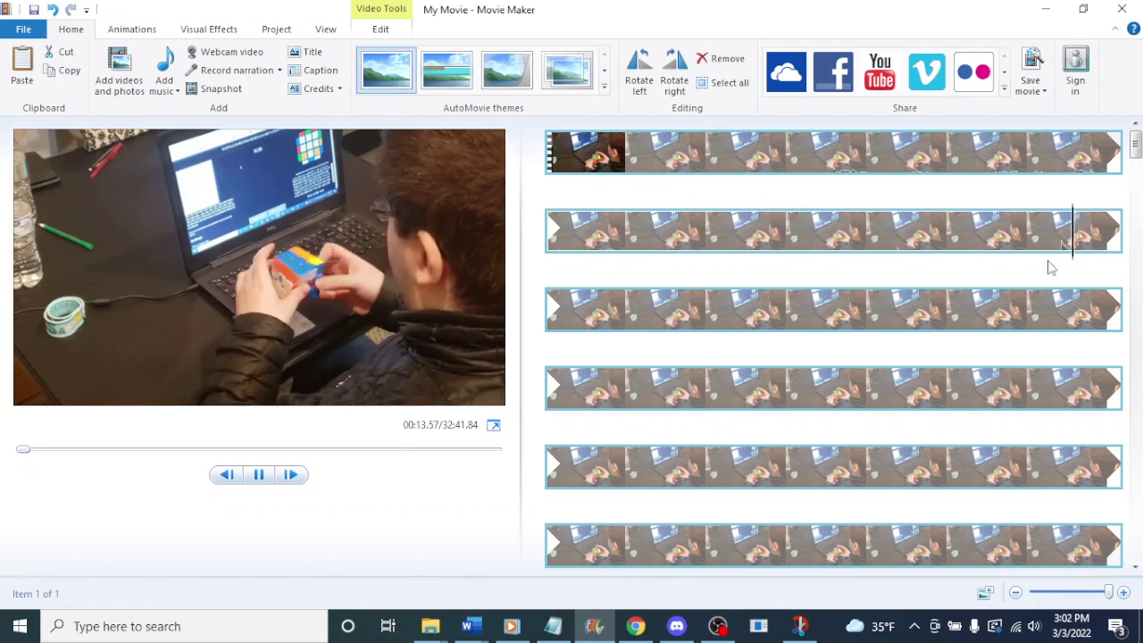
- Set the clip's end point just after the solve, at about 14.7 seconds, and check the trimmed beginning
{"action": "key", "text": "space"}
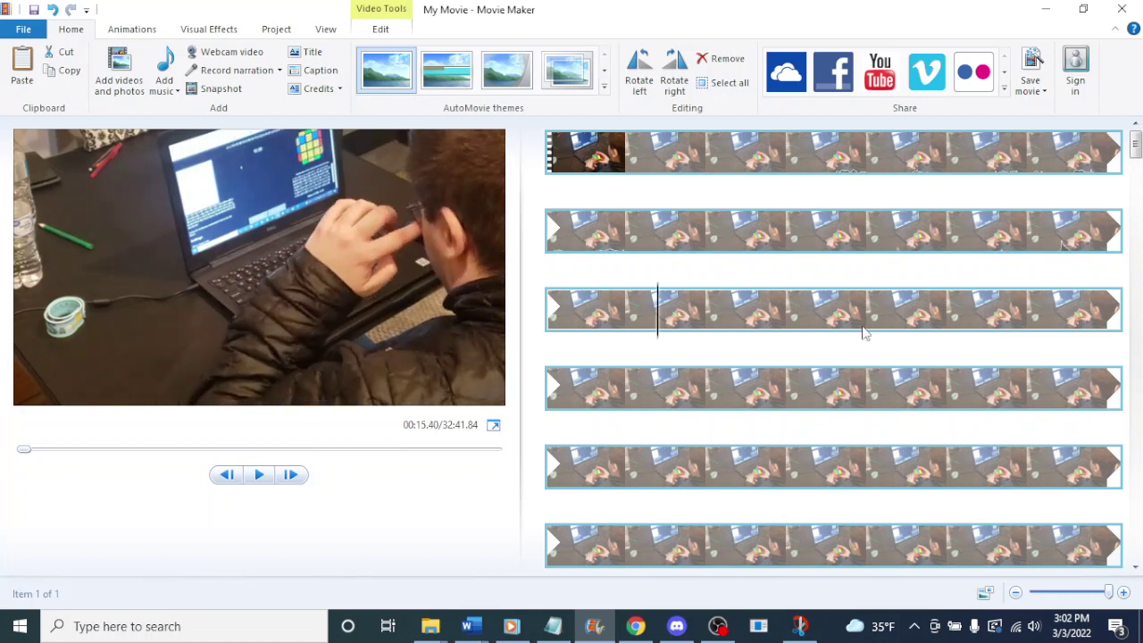
{"action": "left_click_drag", "start_coordinate": [661, 313], "coordinate": [603, 319]}
{"action": "right_click", "coordinate": [602, 315]}
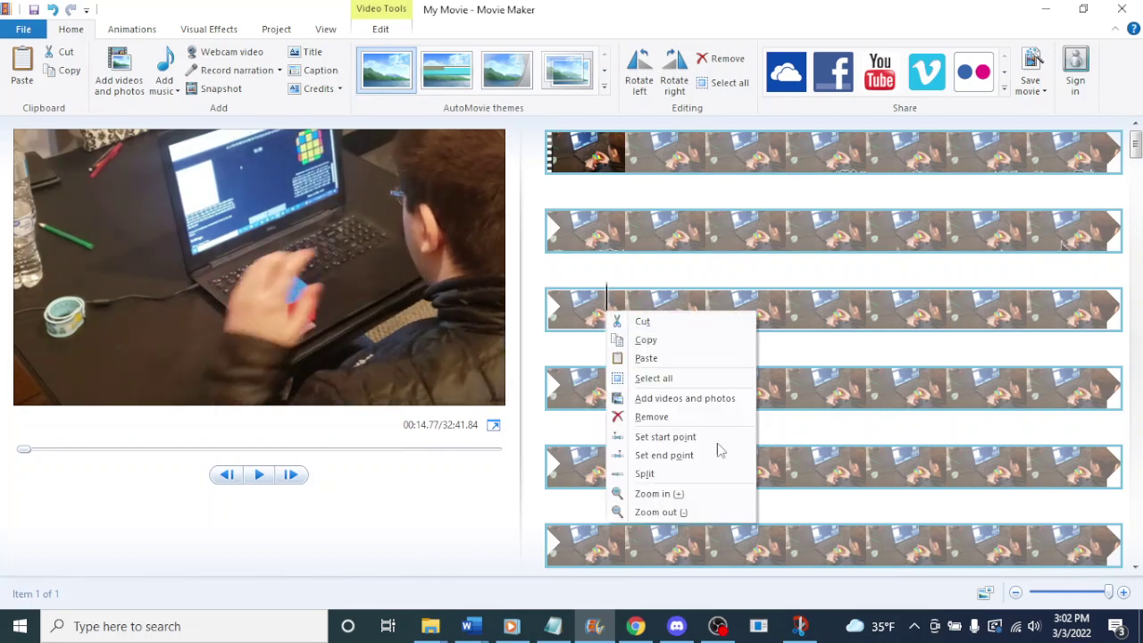
{"action": "left_click", "coordinate": [668, 457]}
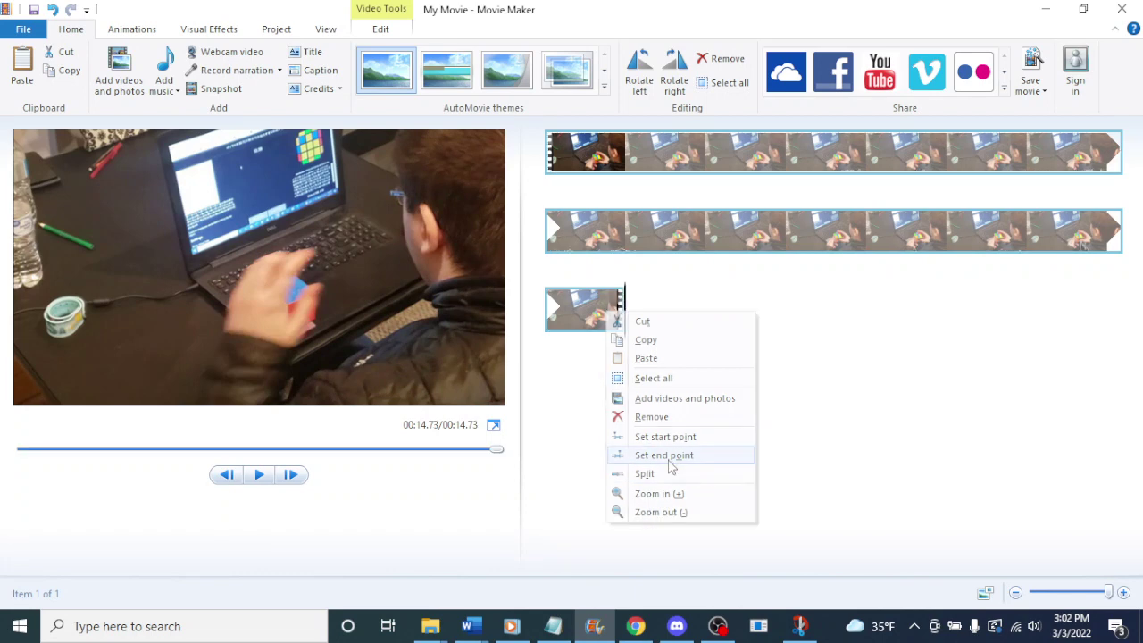
{"action": "left_click", "coordinate": [630, 162]}
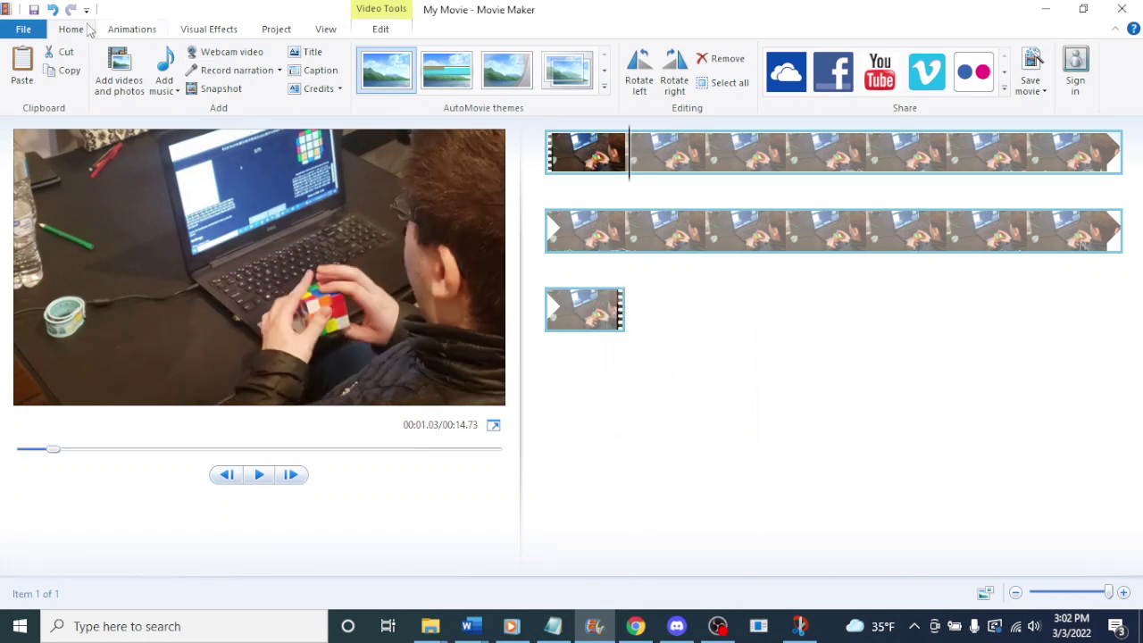
- Export the trimmed clip for high-definition display as "loading" in the zbll video folder and dismiss the completion dialog
{"action": "left_click", "coordinate": [23, 29]}
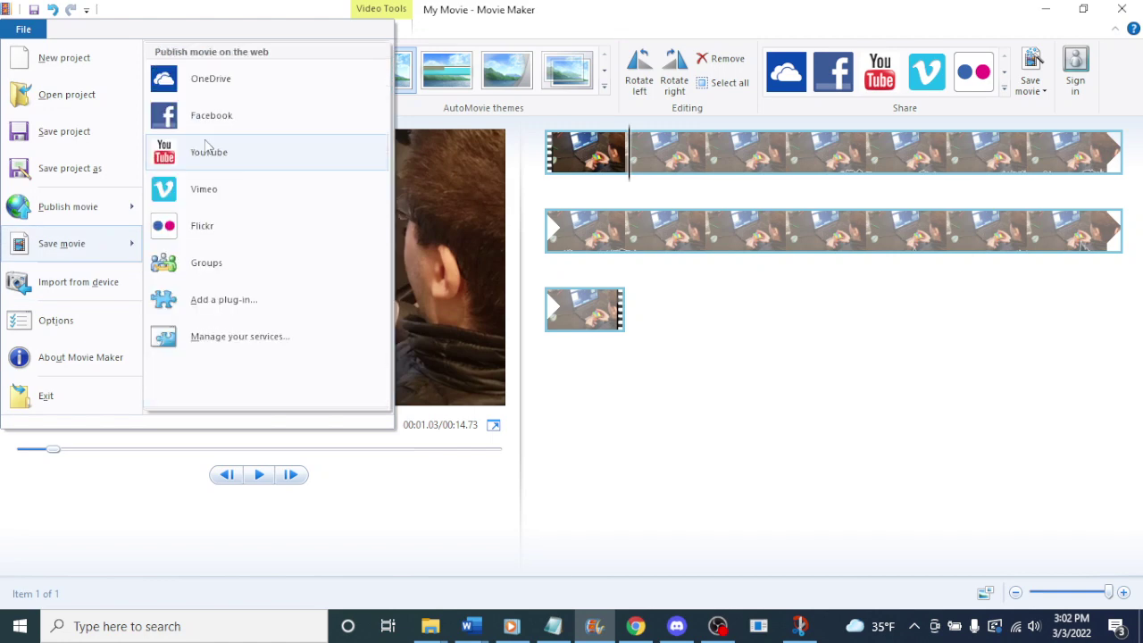
{"action": "mouse_move", "coordinate": [110, 257]}
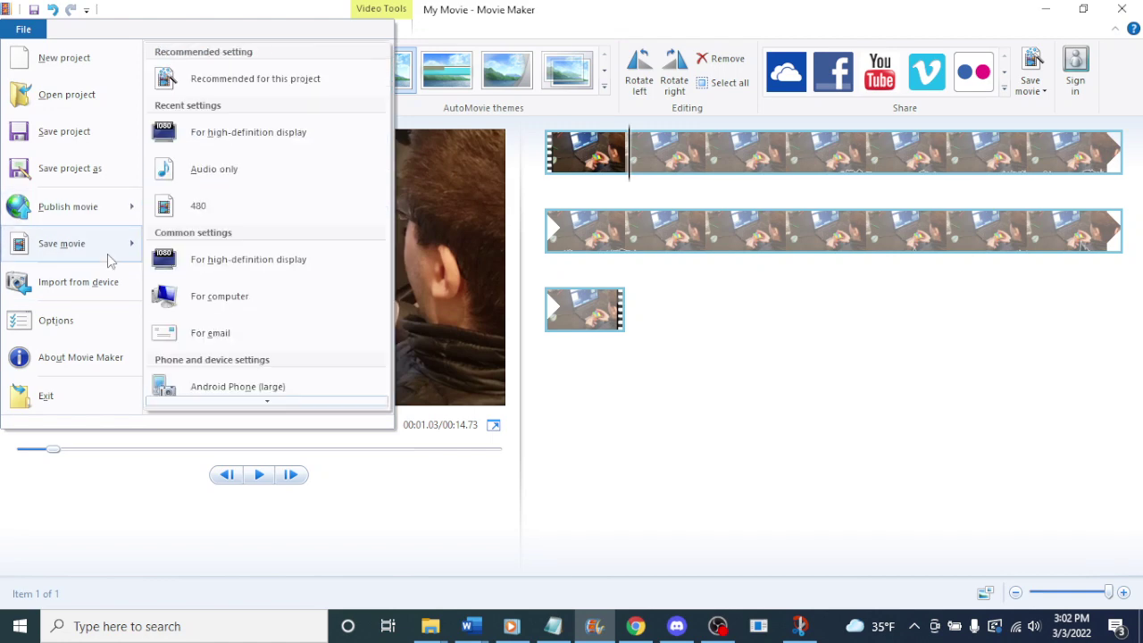
{"action": "left_click", "coordinate": [240, 143]}
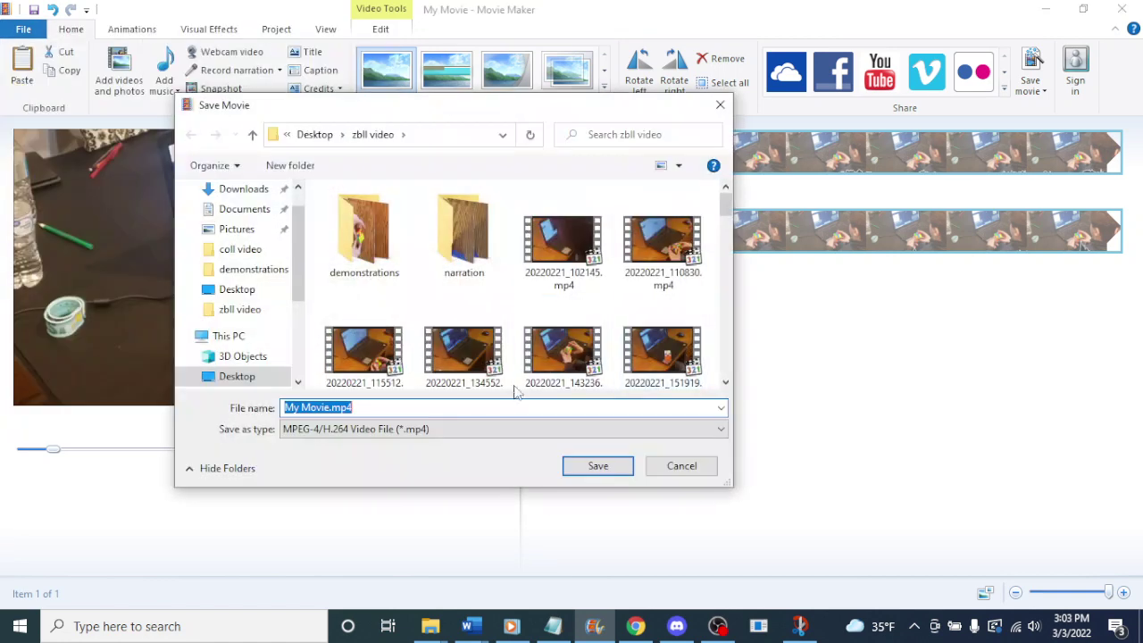
{"action": "type", "text": "loa"}
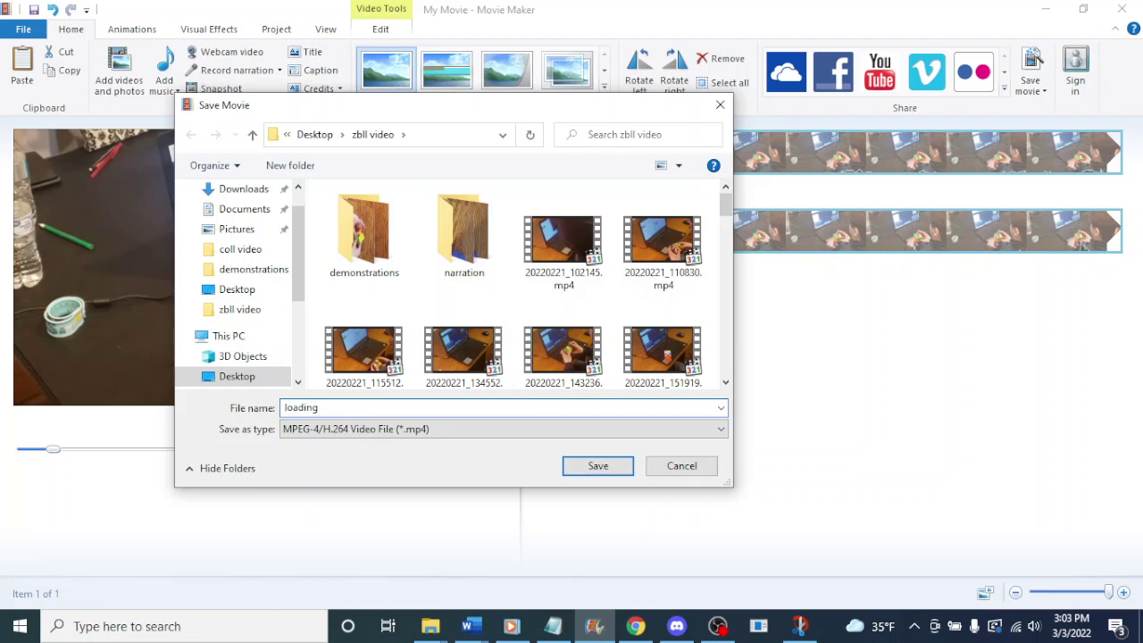
{"action": "type", "text": "ding"}
{"action": "key", "text": "Return"}
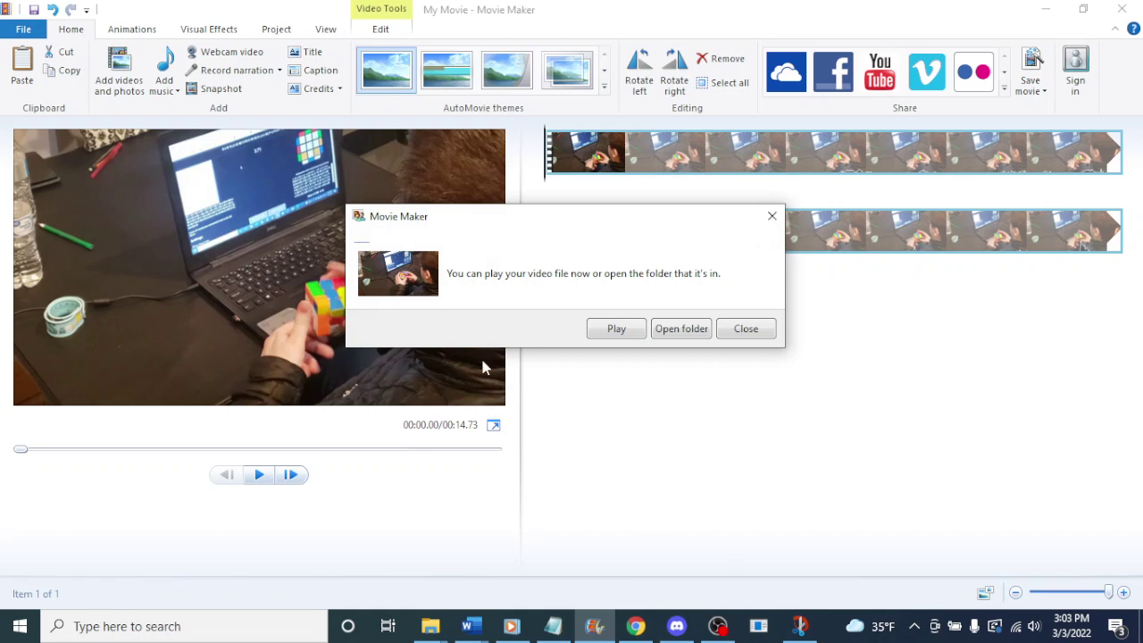
{"action": "left_click", "coordinate": [755, 334]}
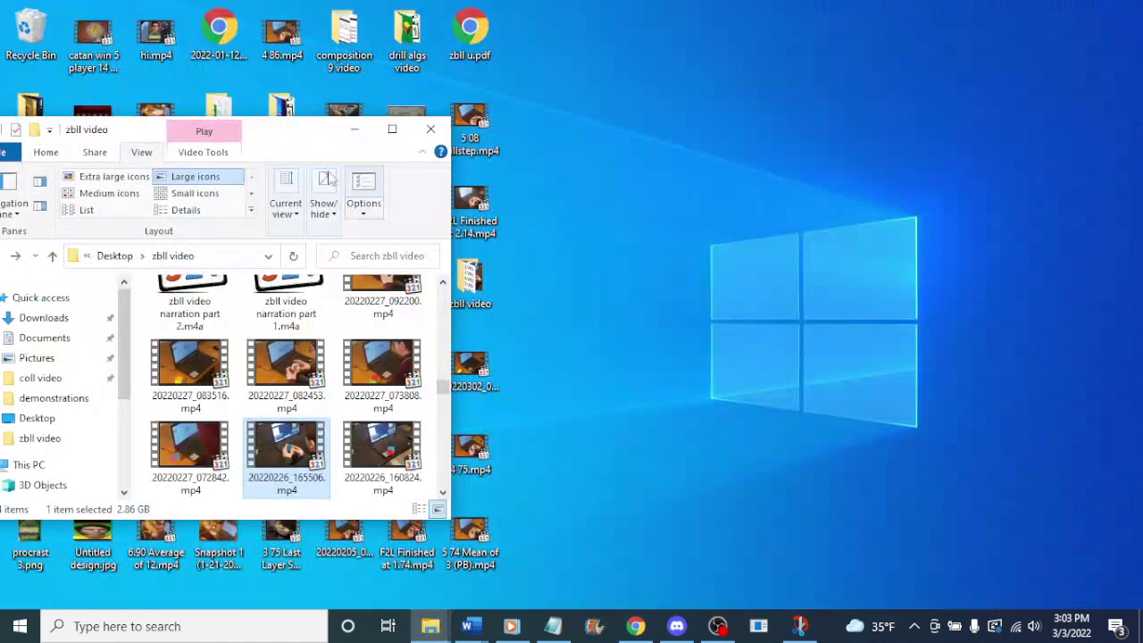
- Minimize the zbll video folder window, launch HitFilm Express and dismiss the network error dialog
{"action": "left_click", "coordinate": [354, 129]}
{"action": "left_click", "coordinate": [165, 625]}
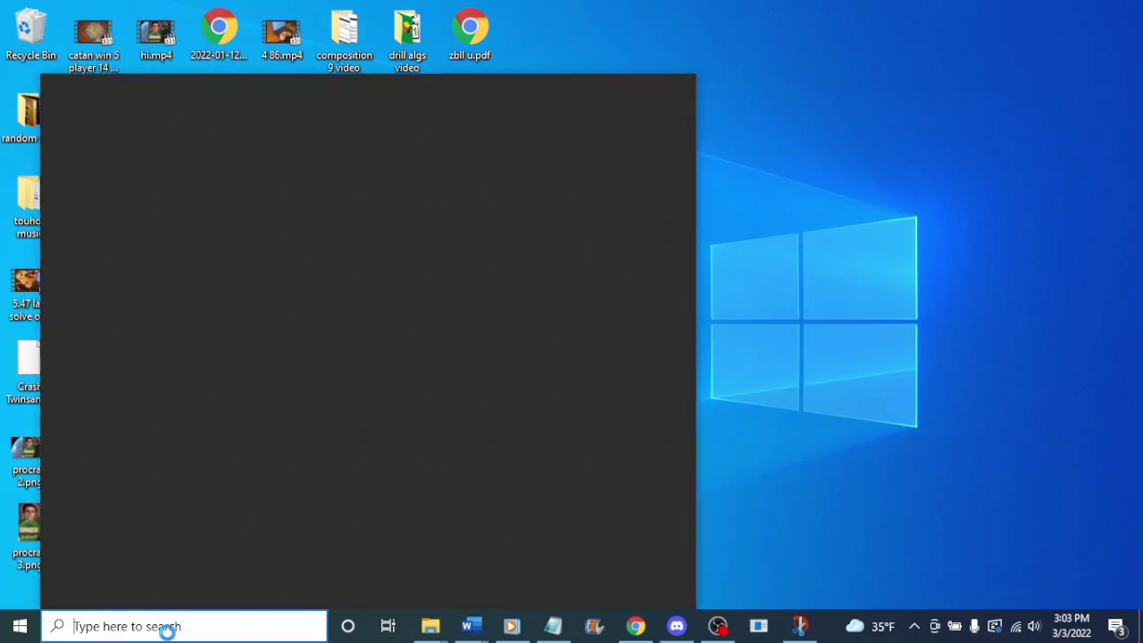
{"action": "type", "text": "hitfilm"}
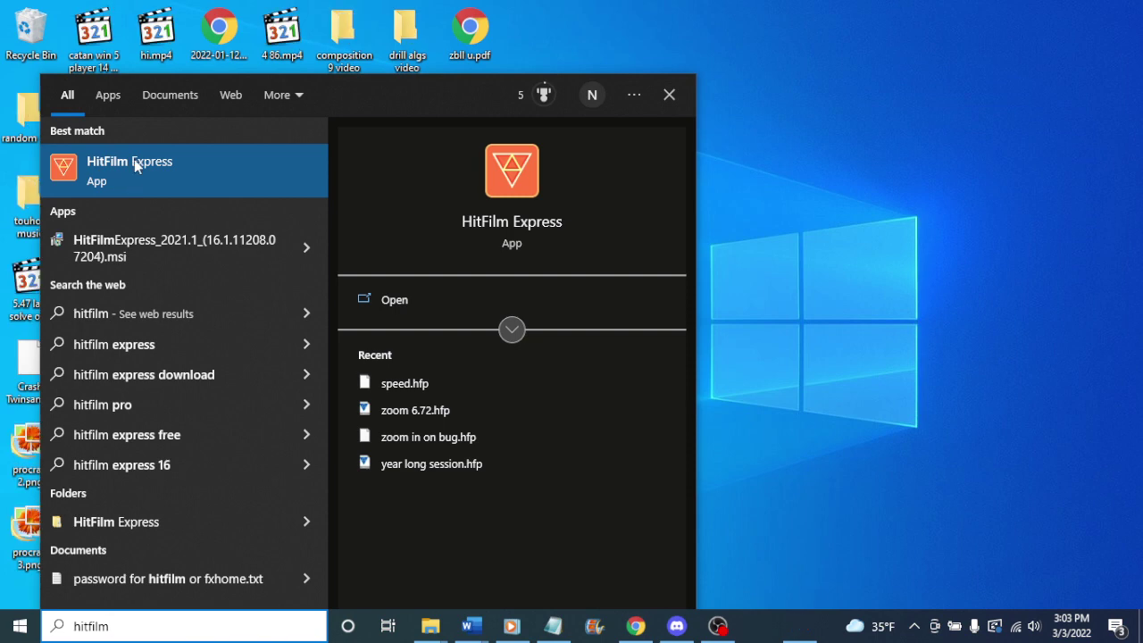
{"action": "left_click", "coordinate": [133, 165]}
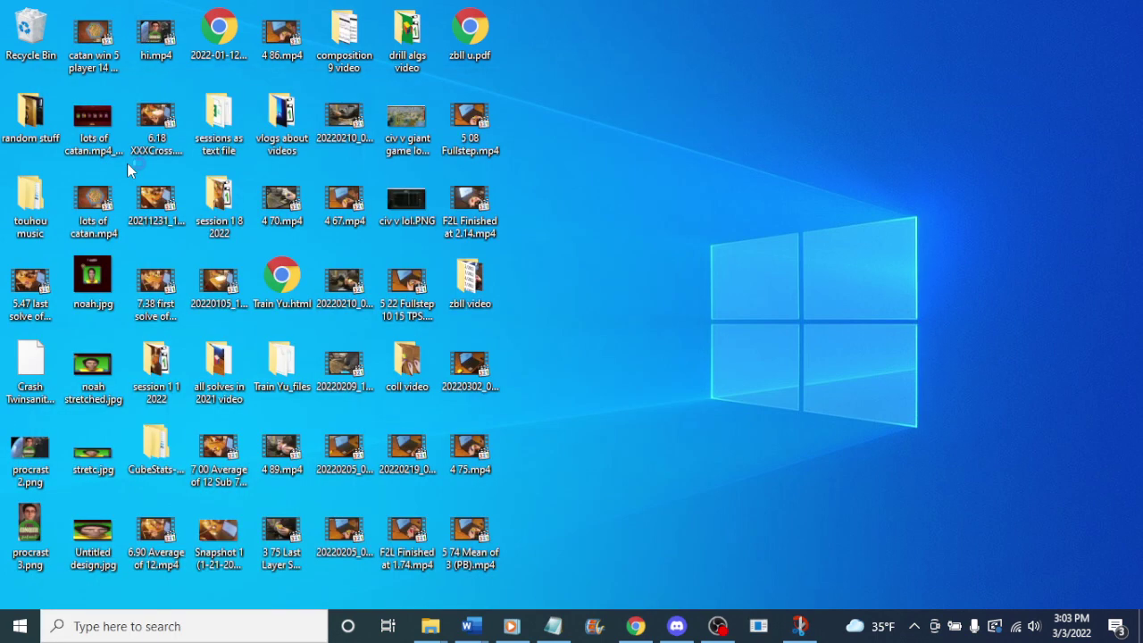
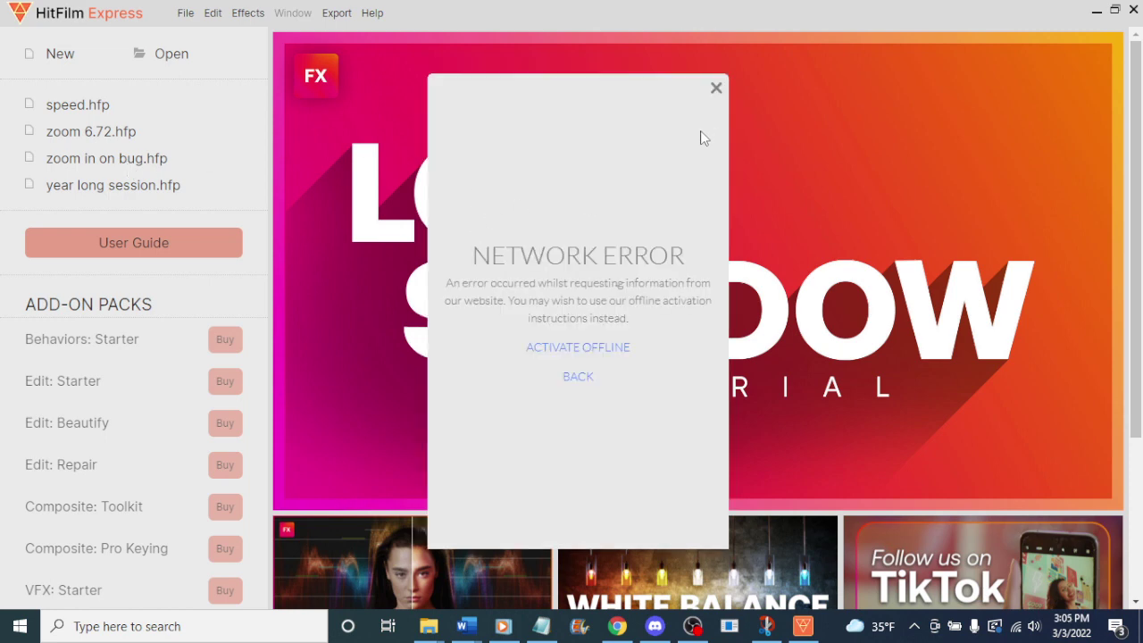
{"action": "left_click", "coordinate": [715, 87]}
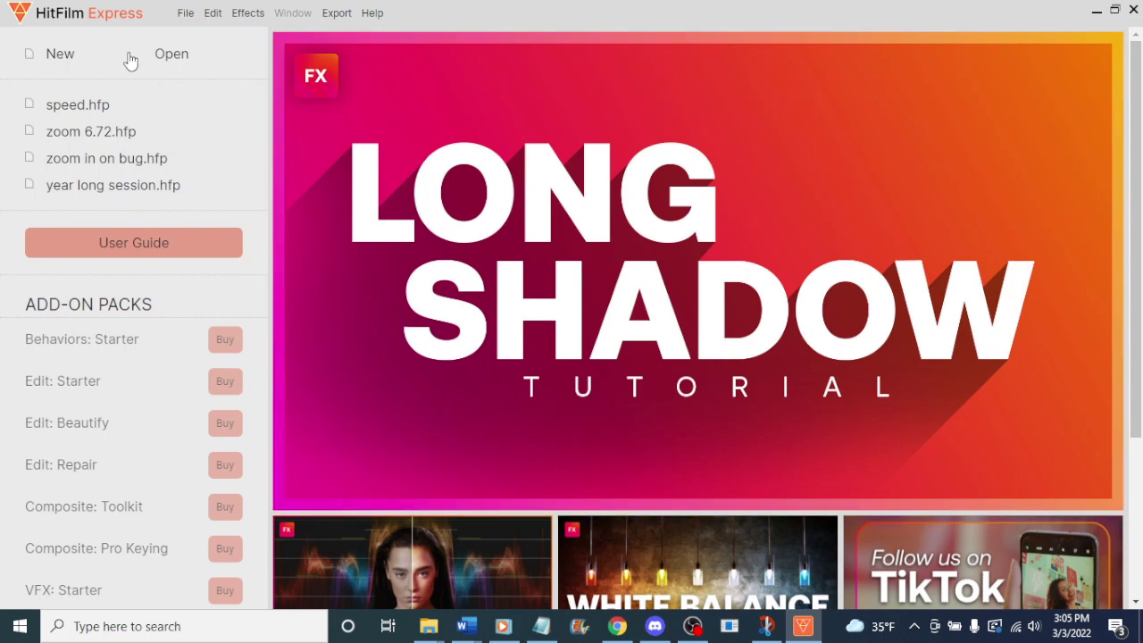
- Create a new project with the 1080p Full HD @ 25 fps template and display the Viewer
{"action": "left_click", "coordinate": [53, 60]}
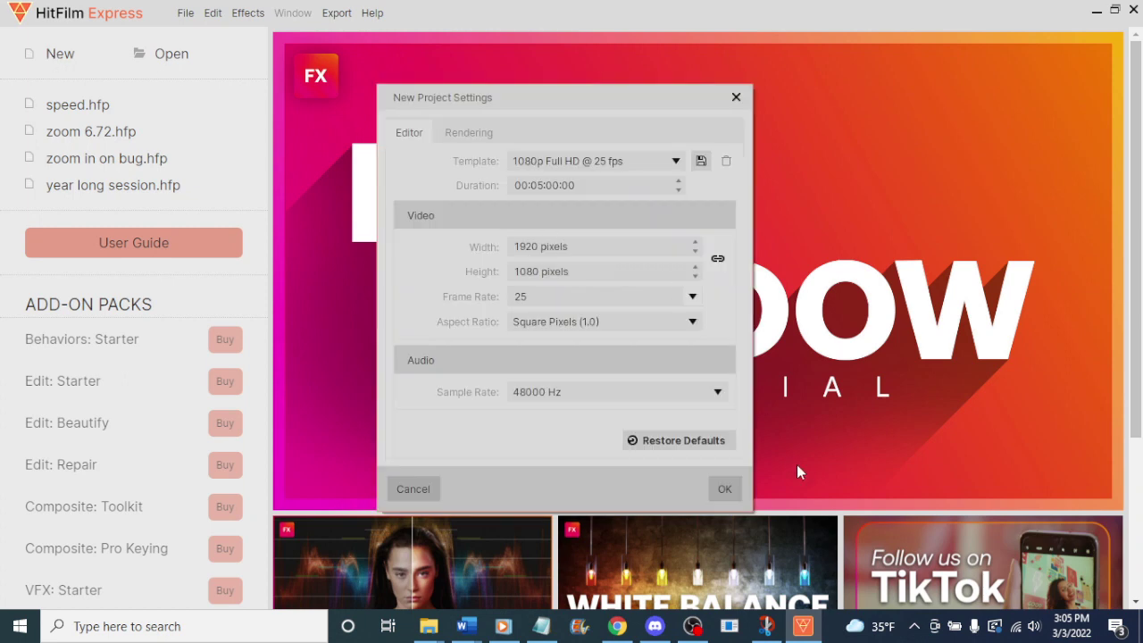
{"action": "left_click", "coordinate": [726, 491]}
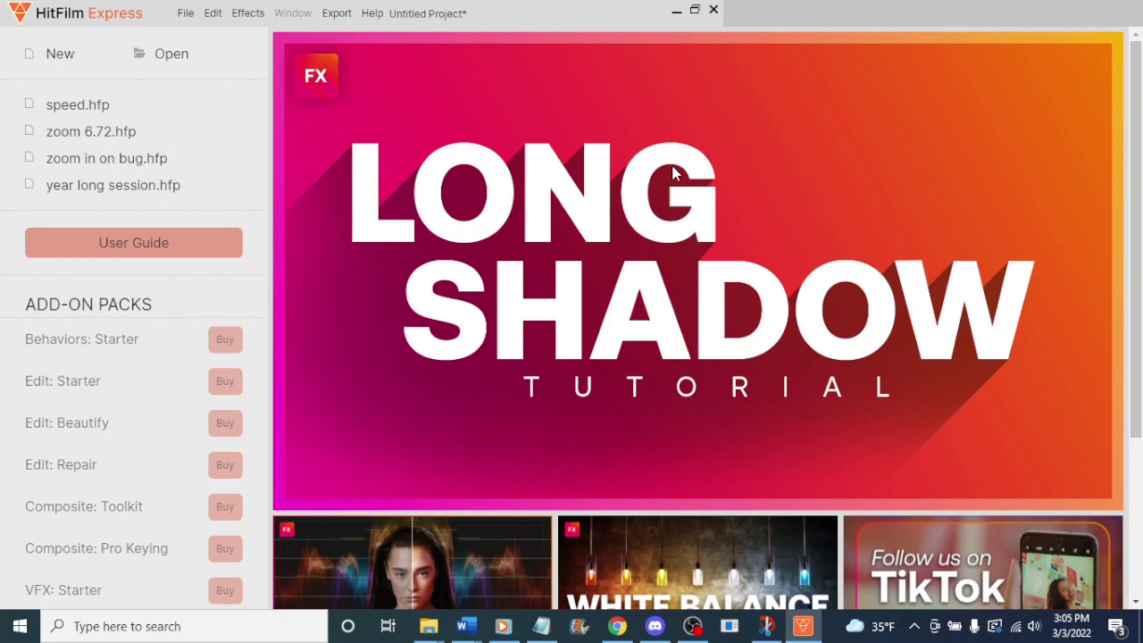
{"action": "left_click", "coordinate": [713, 11]}
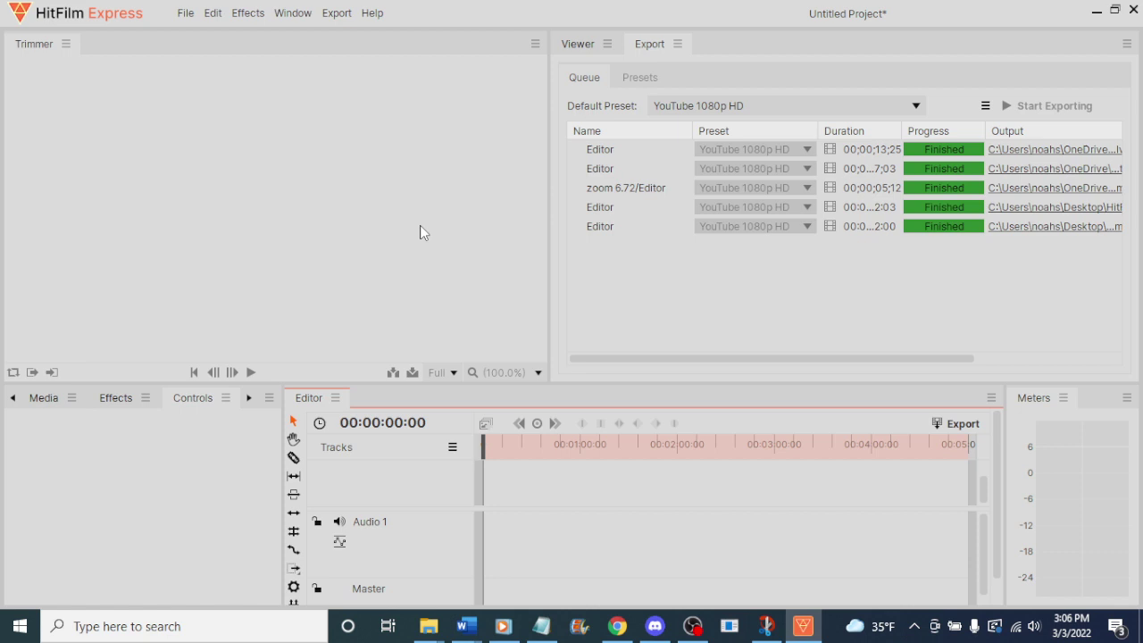
{"action": "left_click", "coordinate": [575, 45]}
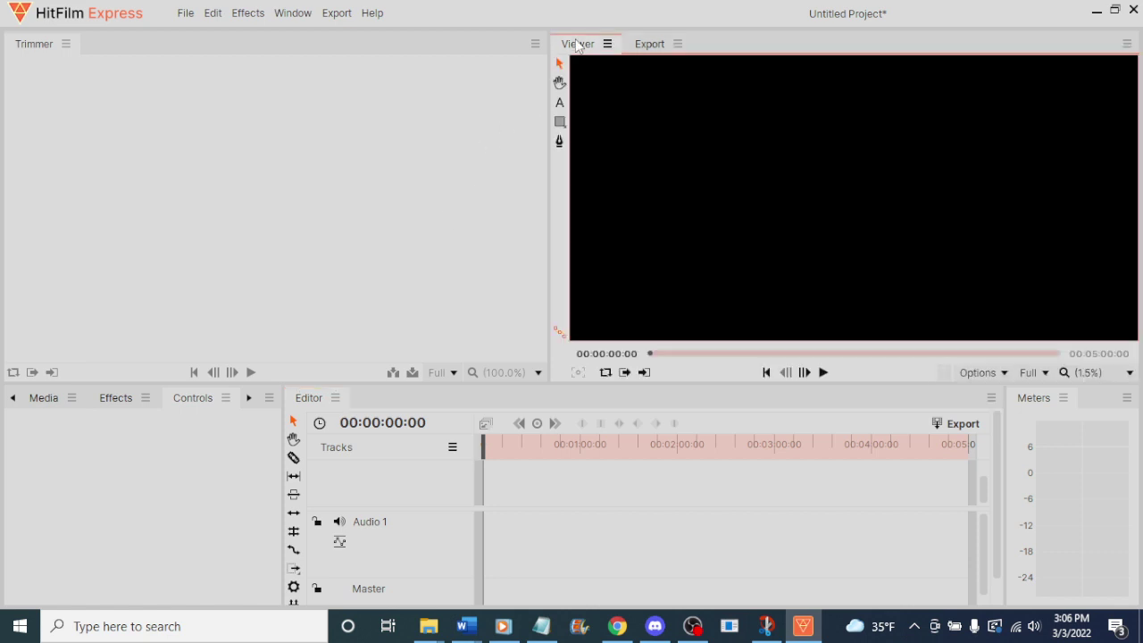
- Import loading.mp4 from the zbll video folder into the project media
{"action": "mouse_move", "coordinate": [427, 626]}
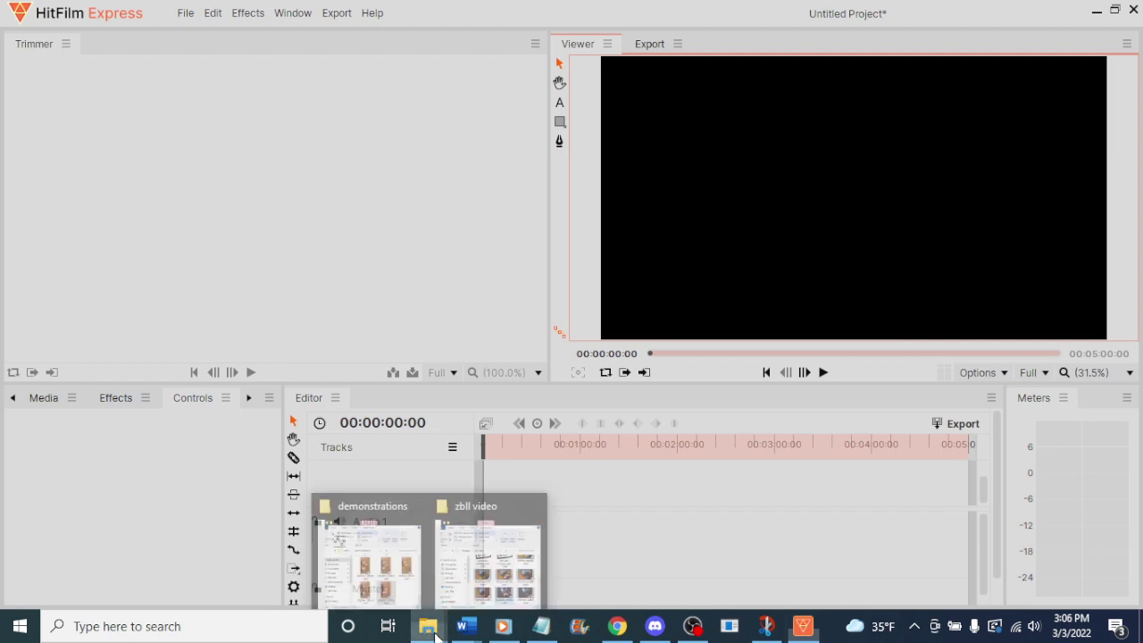
{"action": "left_click", "coordinate": [469, 580]}
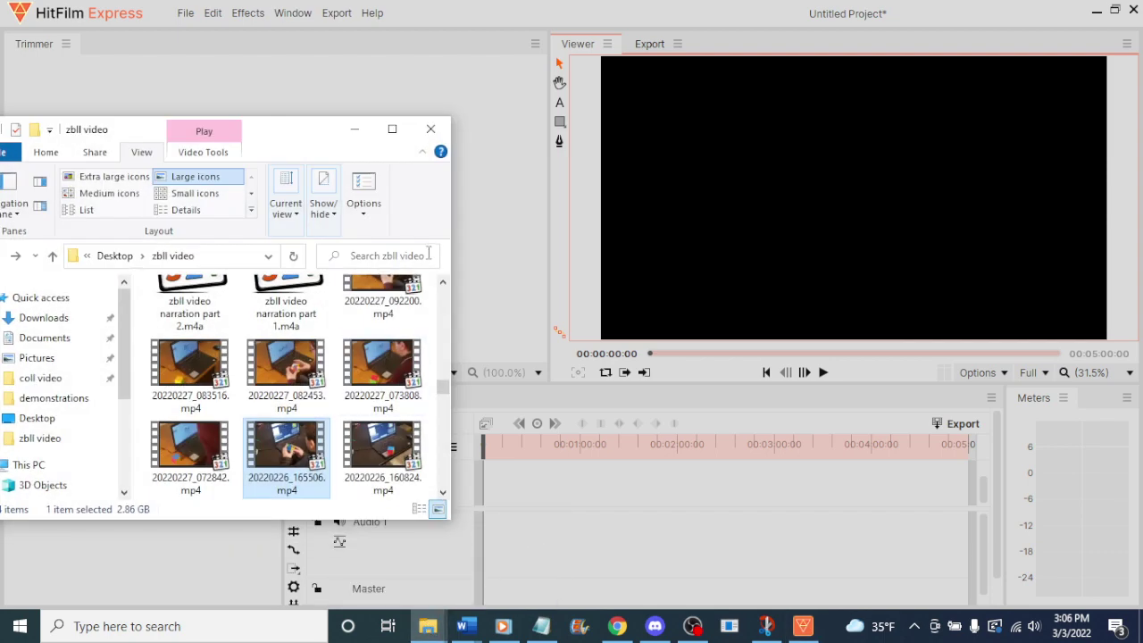
{"action": "scroll", "coordinate": [403, 343], "scroll_direction": "up", "scroll_amount": 5}
{"action": "scroll", "coordinate": [403, 344], "scroll_direction": "up", "scroll_amount": 2}
{"action": "left_click_drag", "start_coordinate": [271, 129], "coordinate": [740, 136]}
{"action": "left_click_drag", "start_coordinate": [662, 332], "coordinate": [129, 535]}
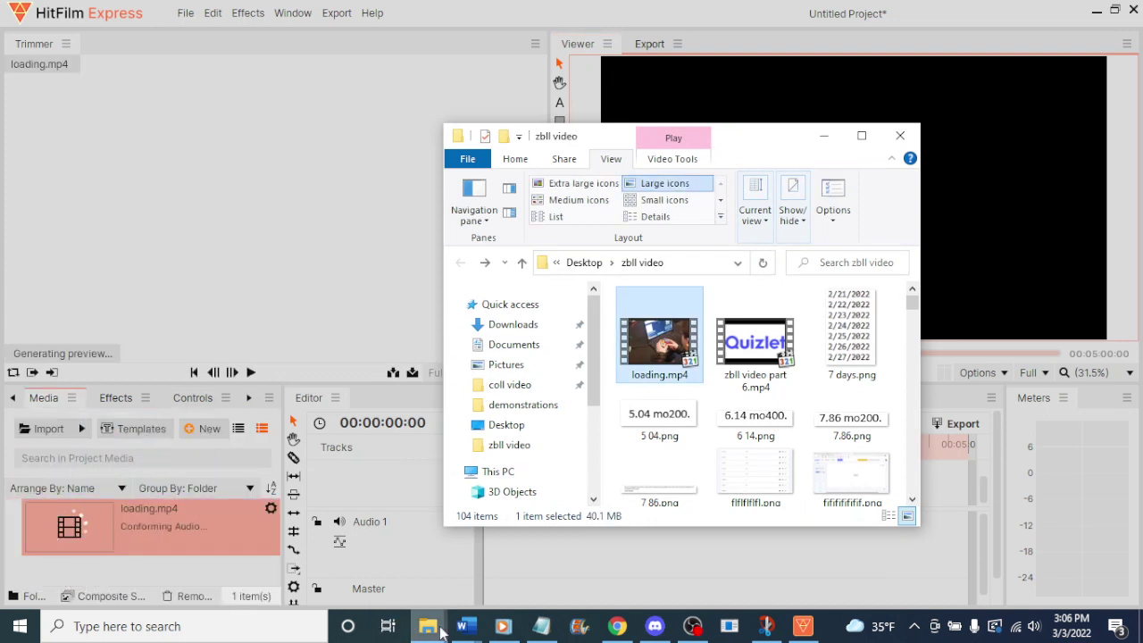
- Import the downloaded Loading Screen Effect(720p) video from the Downloads folder into the project media and minimize the folder windows
{"action": "mouse_move", "coordinate": [437, 630]}
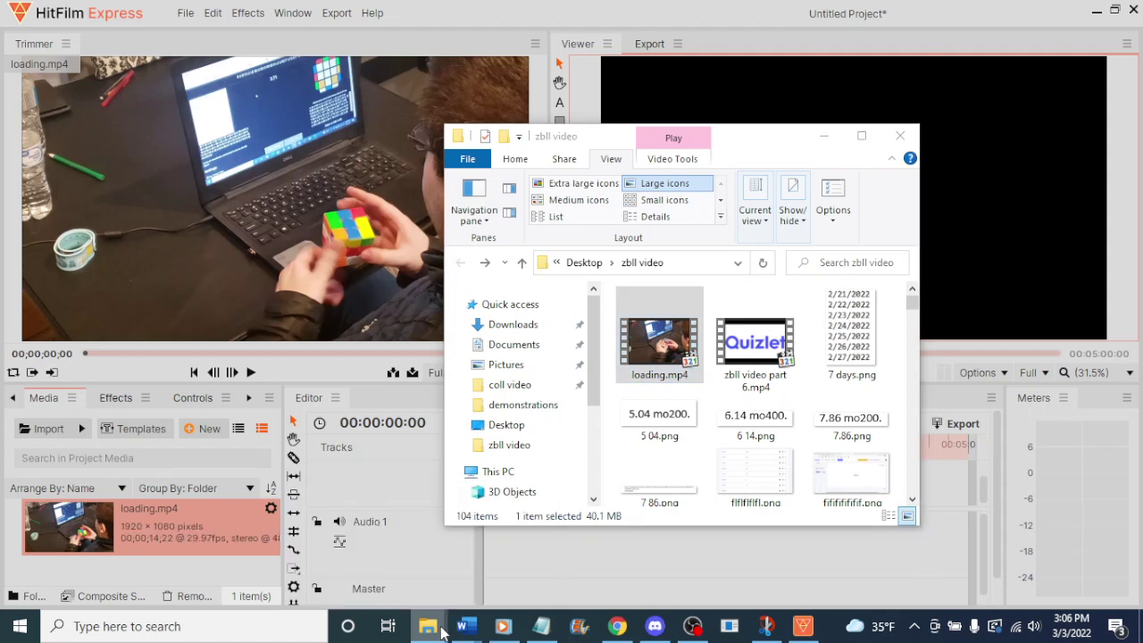
{"action": "right_click", "coordinate": [442, 633]}
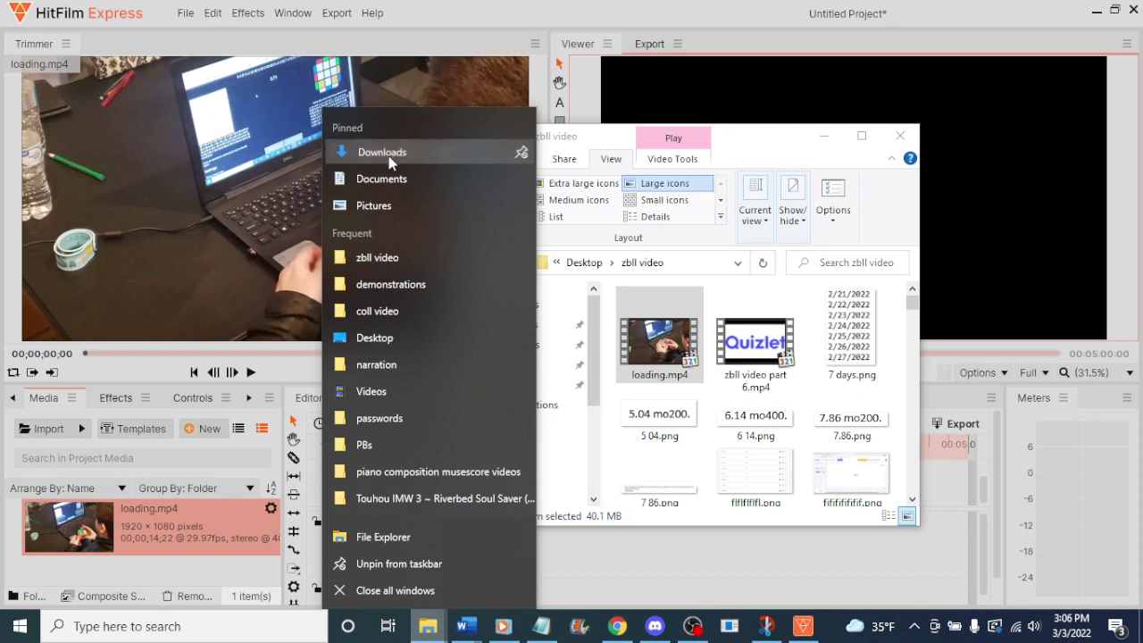
{"action": "left_click", "coordinate": [587, 369]}
{"action": "middle_click", "coordinate": [427, 626]}
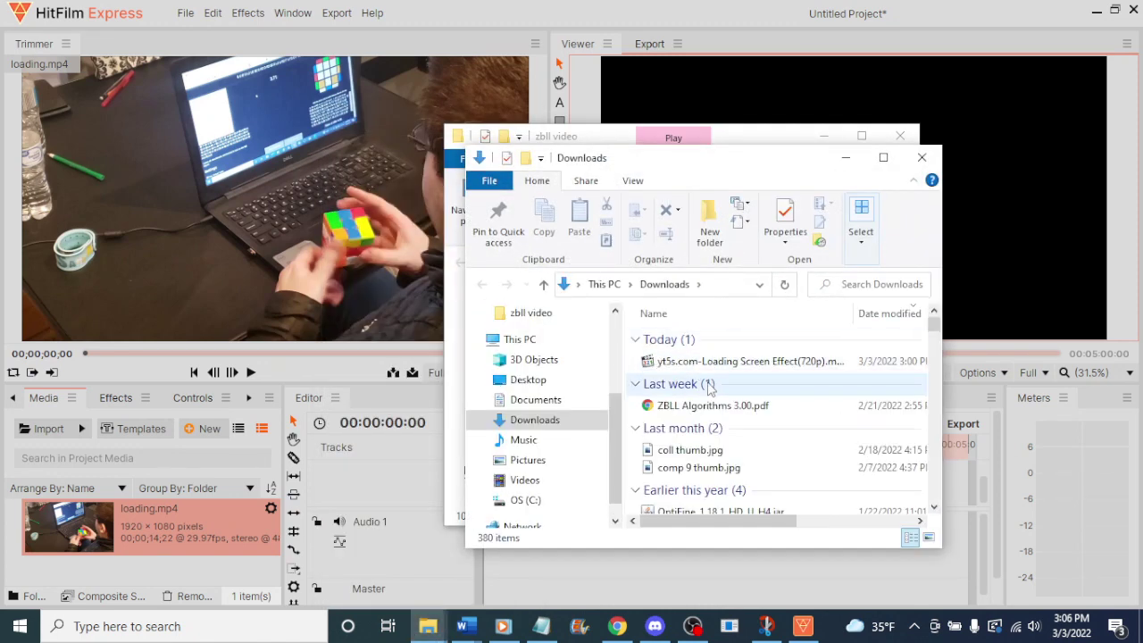
{"action": "left_click_drag", "start_coordinate": [738, 367], "coordinate": [183, 552]}
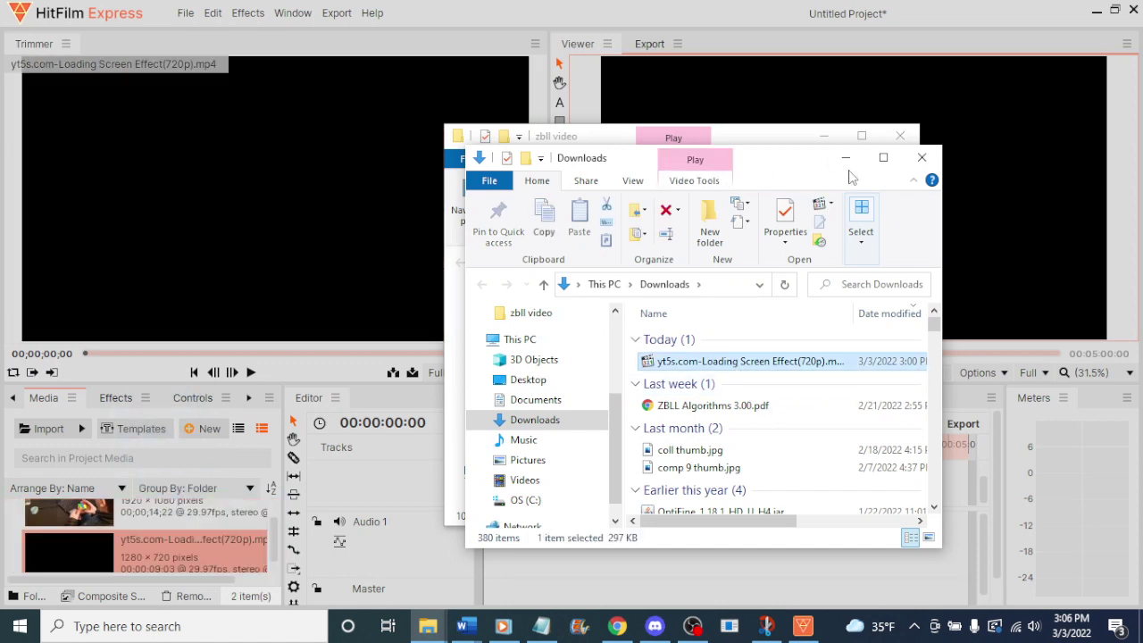
{"action": "left_click", "coordinate": [845, 158]}
{"action": "left_click", "coordinate": [824, 135]}
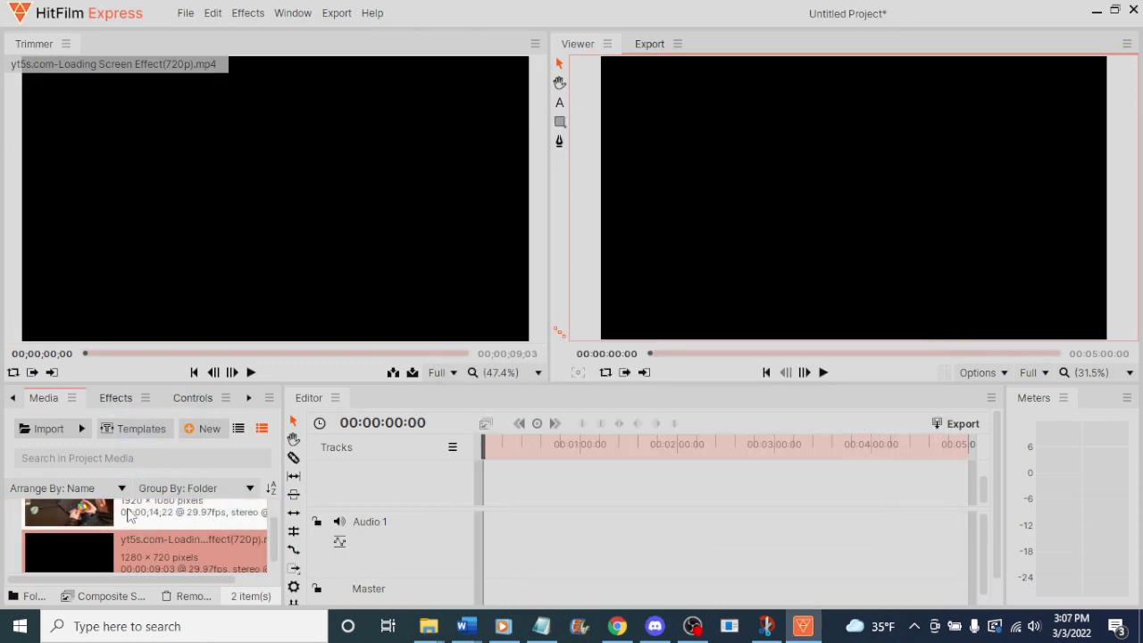
- Place loading.mp4 at the start of the Video 1 track and change the editor sequence settings to match the clip
{"action": "left_click", "coordinate": [127, 507]}
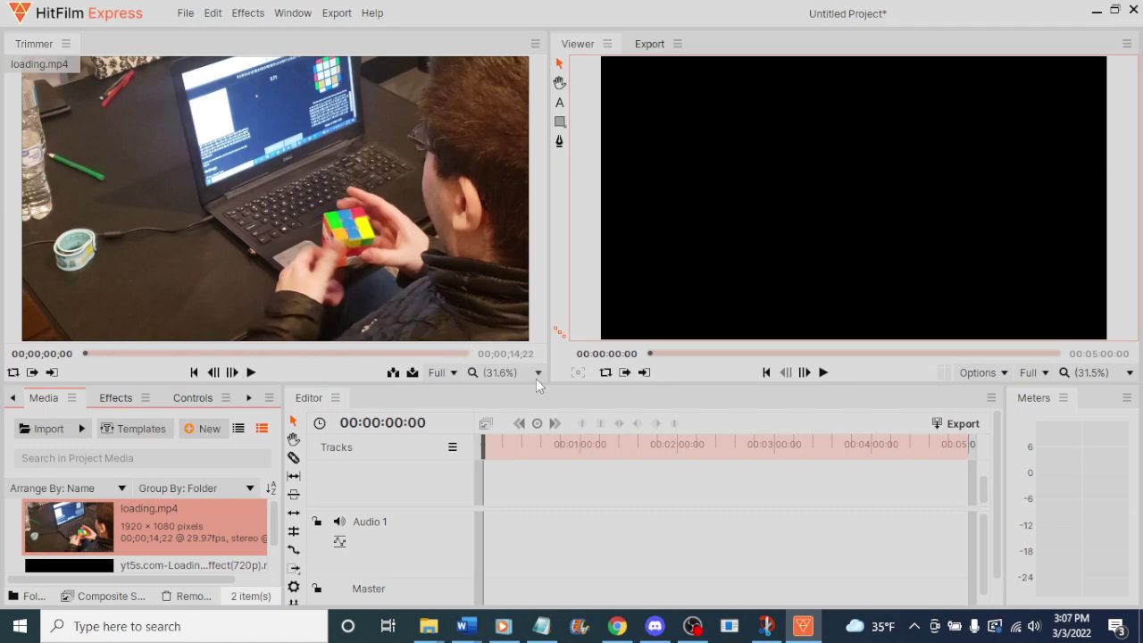
{"action": "mouse_move", "coordinate": [396, 189]}
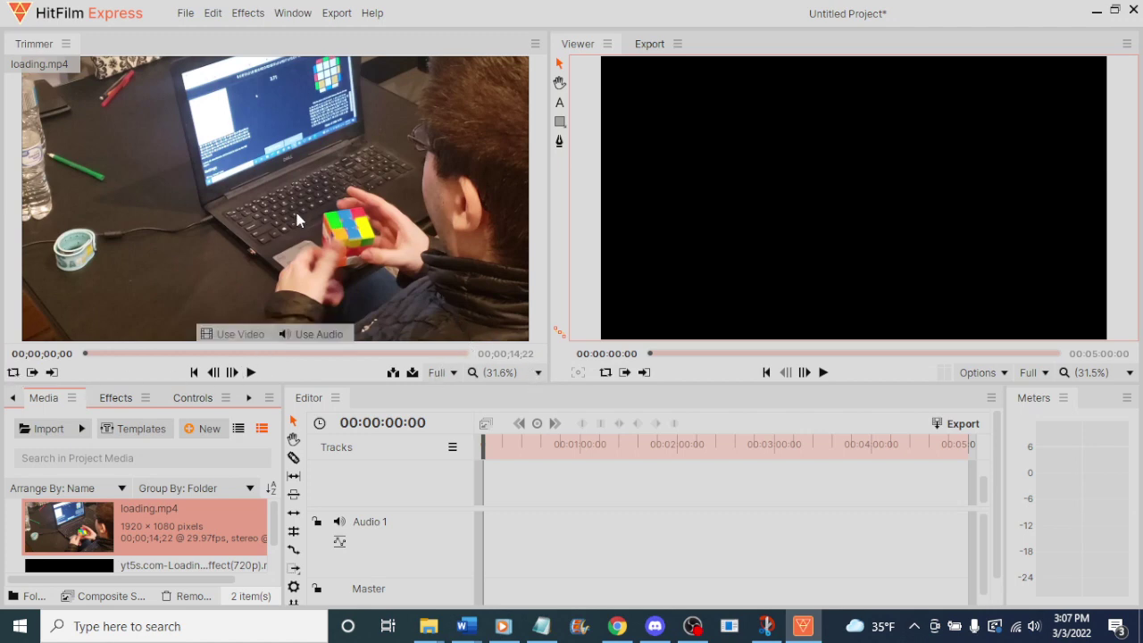
{"action": "left_click_drag", "start_coordinate": [265, 207], "coordinate": [481, 476]}
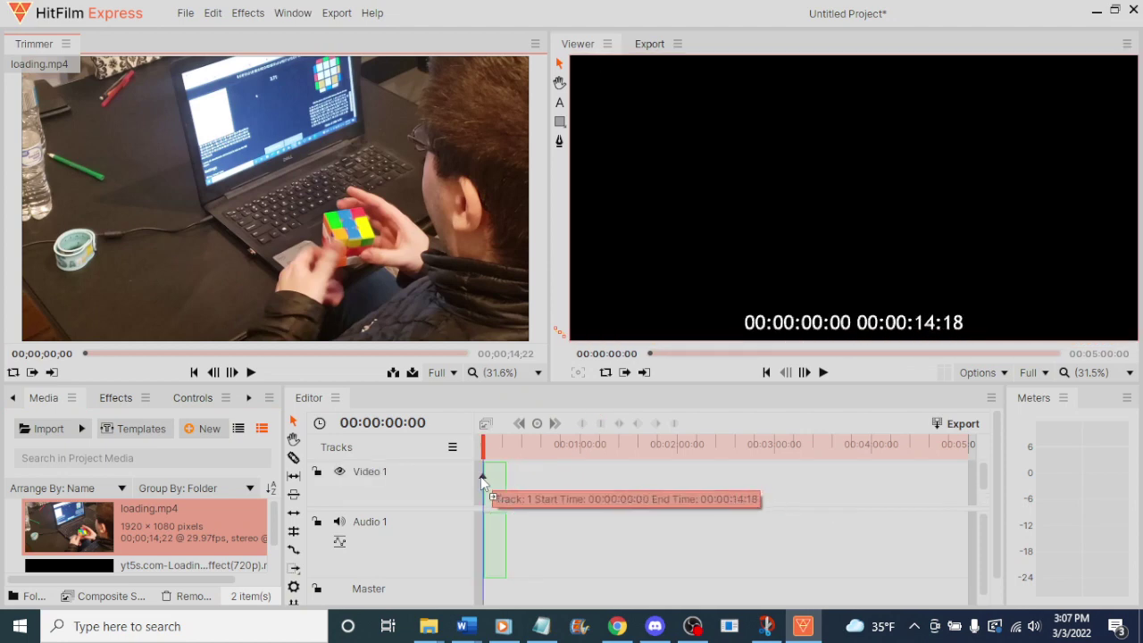
{"action": "left_click_drag", "start_coordinate": [482, 482], "coordinate": [482, 482]}
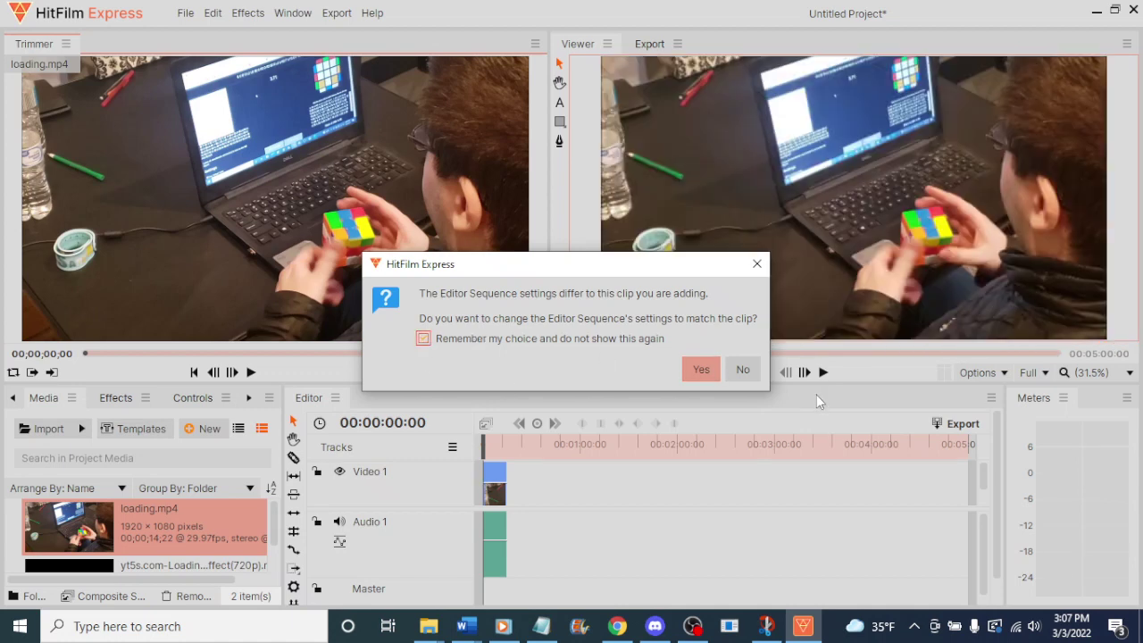
{"action": "left_click", "coordinate": [702, 370]}
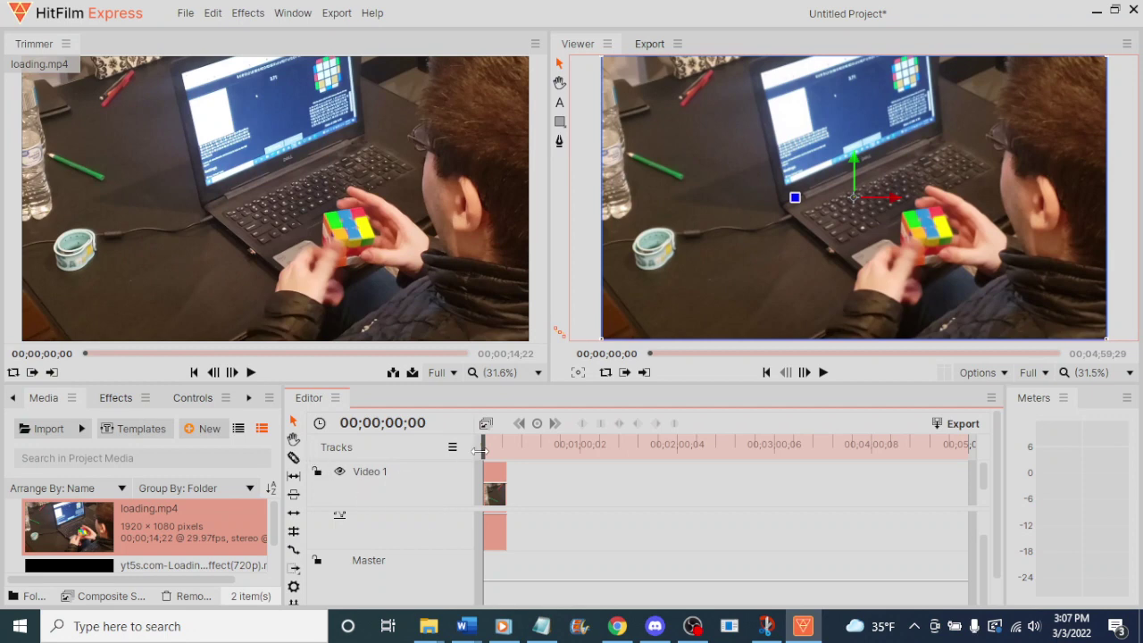
- Examine the track display options and the timeline's track list for a way to add another track
{"action": "left_click", "coordinate": [452, 449]}
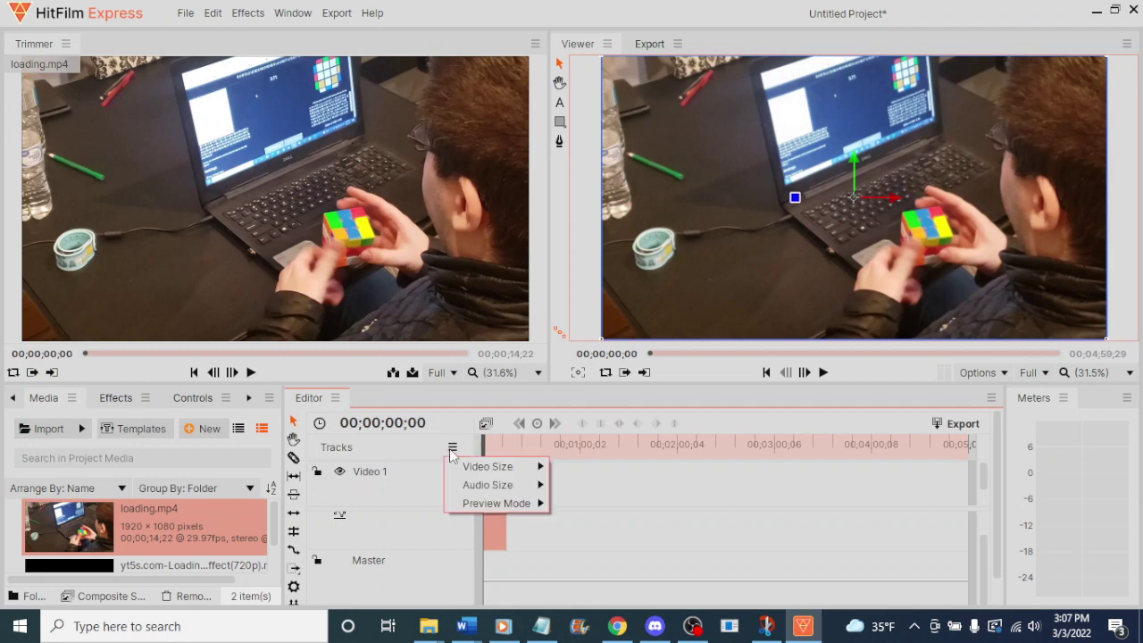
{"action": "left_click", "coordinate": [451, 453]}
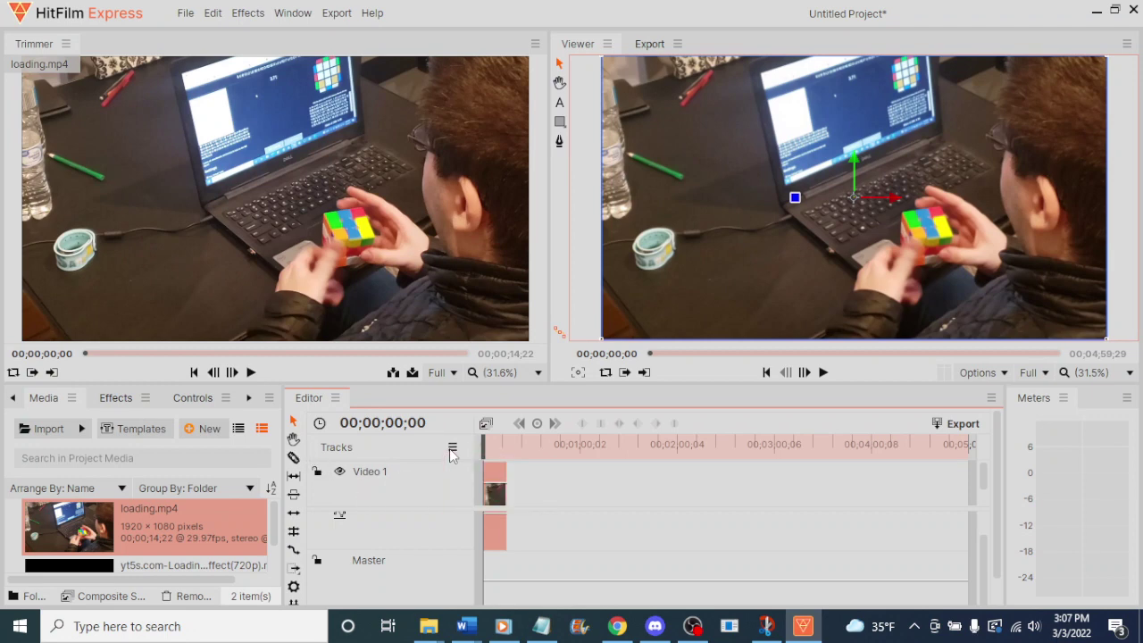
{"action": "scroll", "coordinate": [177, 515], "scroll_direction": "down", "scroll_amount": 2}
{"action": "scroll", "coordinate": [177, 514], "scroll_direction": "up", "scroll_amount": 2}
{"action": "scroll", "coordinate": [393, 538], "scroll_direction": "down", "scroll_amount": 1}
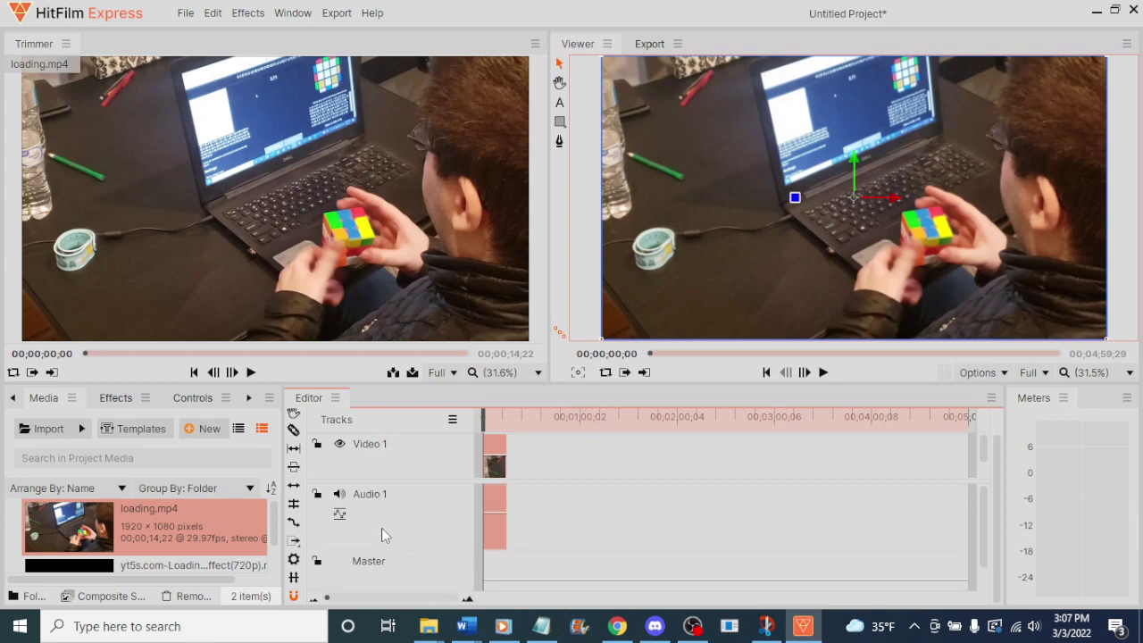
{"action": "scroll", "coordinate": [381, 529], "scroll_direction": "up", "scroll_amount": 1}
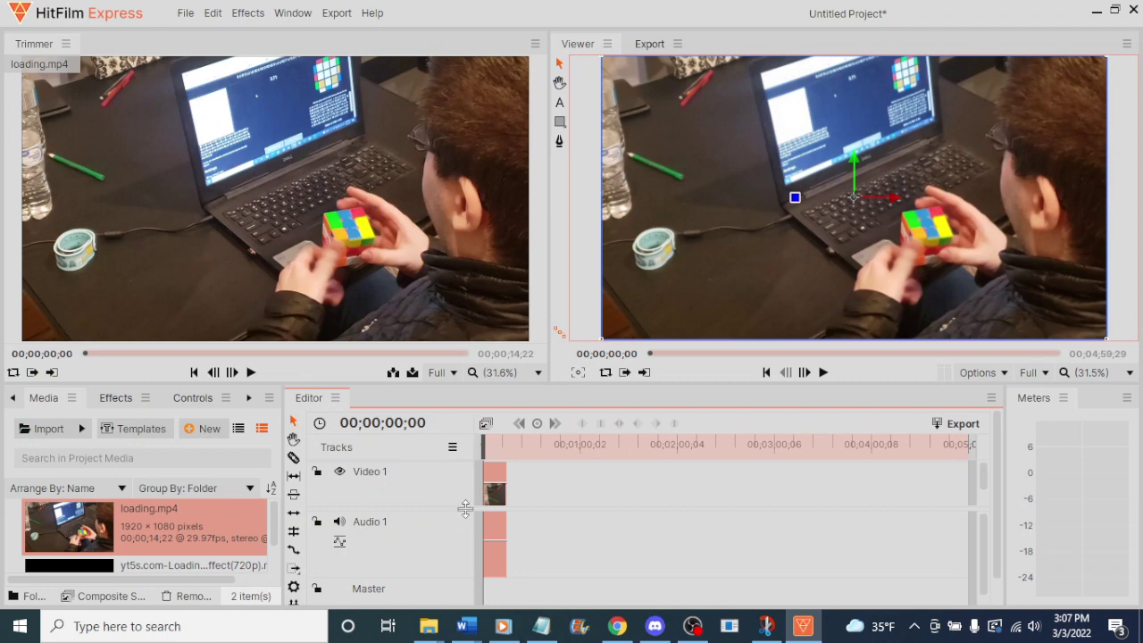
{"action": "scroll", "coordinate": [462, 516], "scroll_direction": "down", "scroll_amount": 1}
{"action": "scroll", "coordinate": [427, 512], "scroll_direction": "up", "scroll_amount": 1}
{"action": "scroll", "coordinate": [412, 526], "scroll_direction": "down", "scroll_amount": 1}
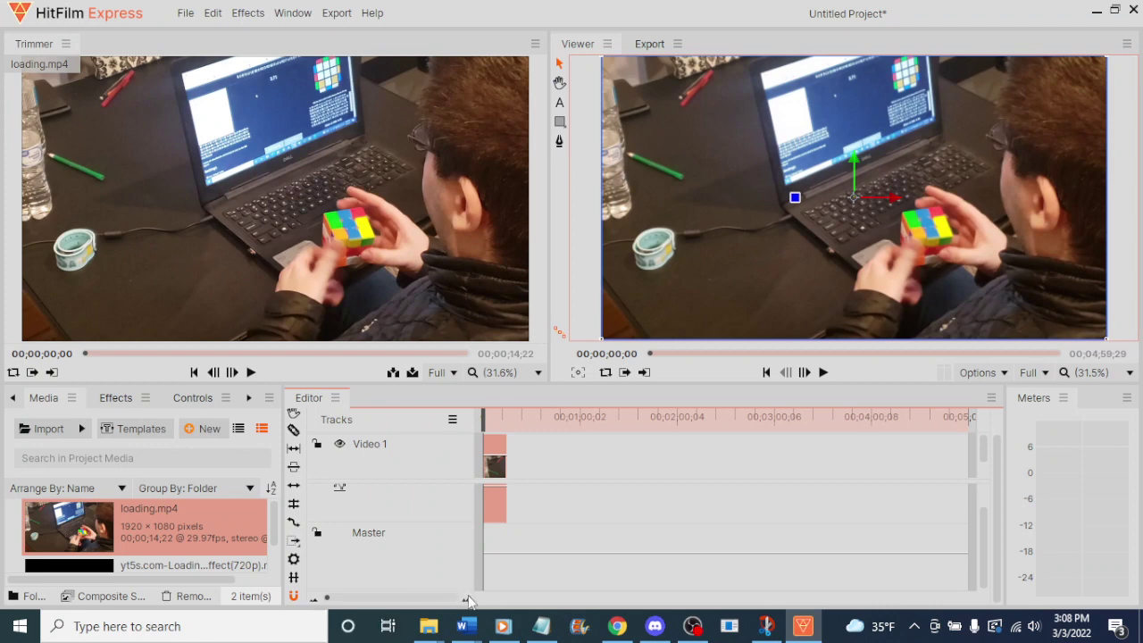
{"action": "scroll", "coordinate": [401, 507], "scroll_direction": "up", "scroll_amount": 1}
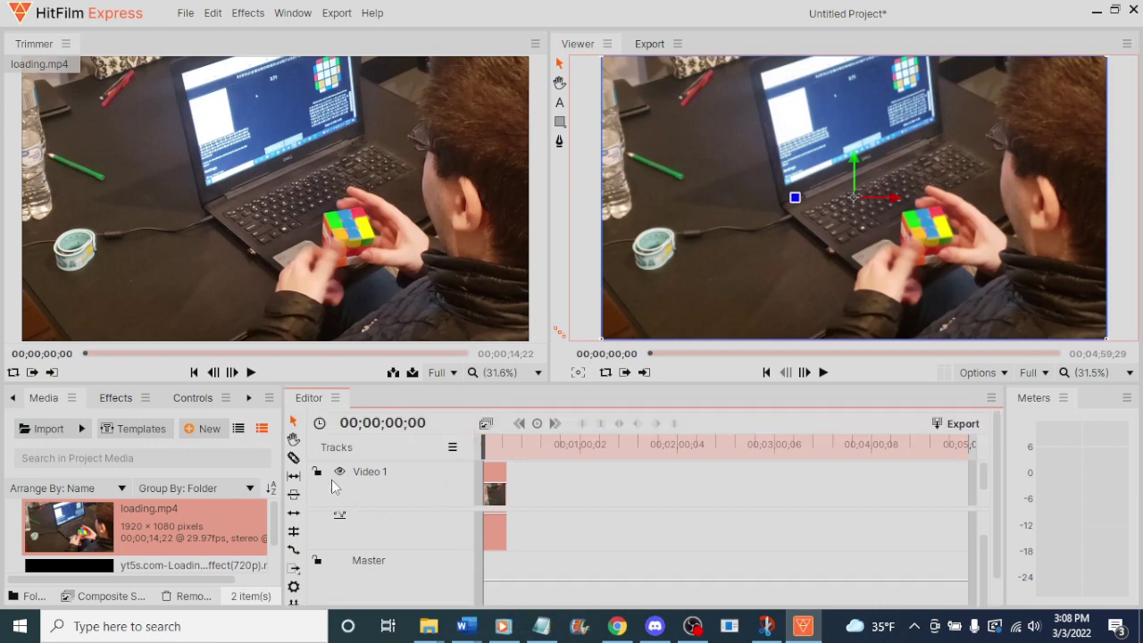
{"action": "left_click", "coordinate": [452, 449]}
{"action": "left_click", "coordinate": [453, 452]}
{"action": "scroll", "coordinate": [371, 549], "scroll_direction": "down", "scroll_amount": 1}
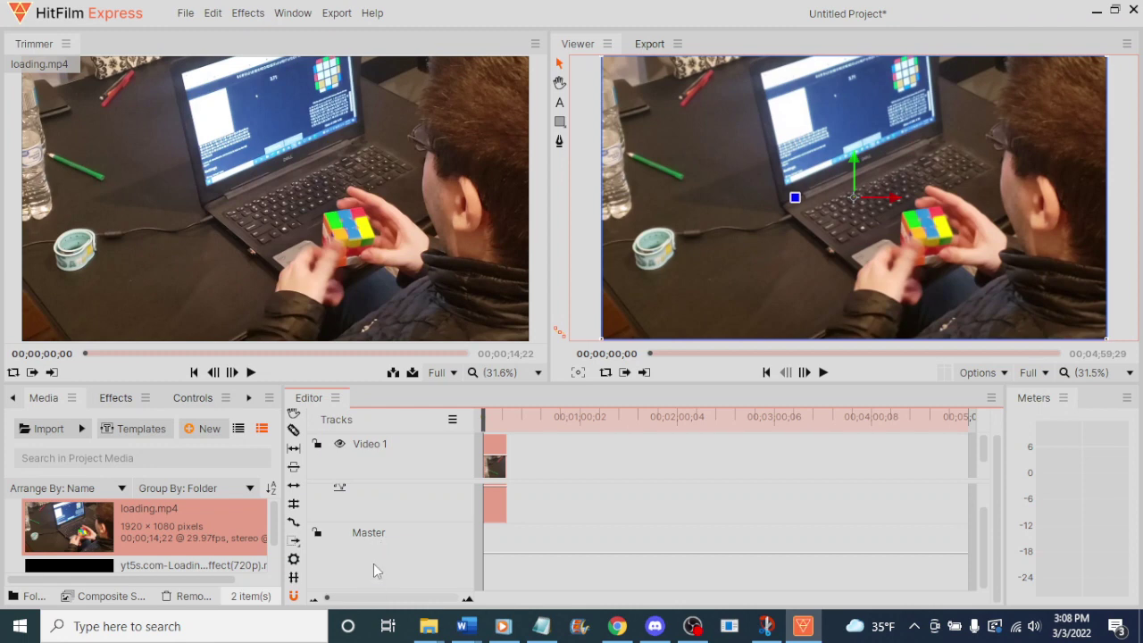
- Insert a second audio track above the Master track
{"action": "right_click", "coordinate": [373, 574]}
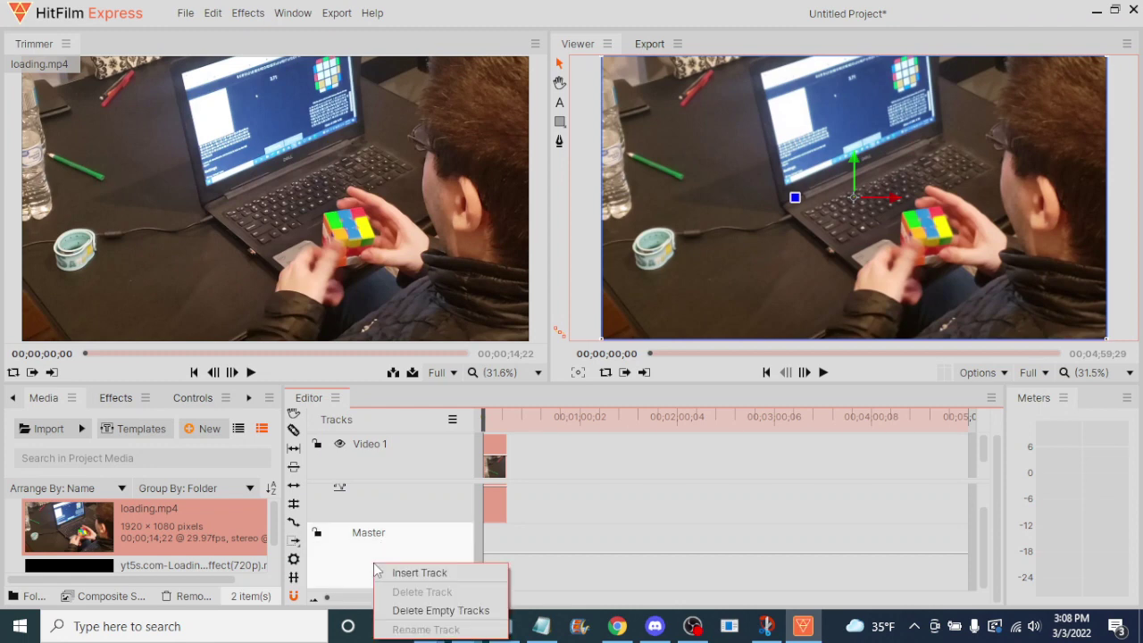
{"action": "left_click", "coordinate": [409, 568]}
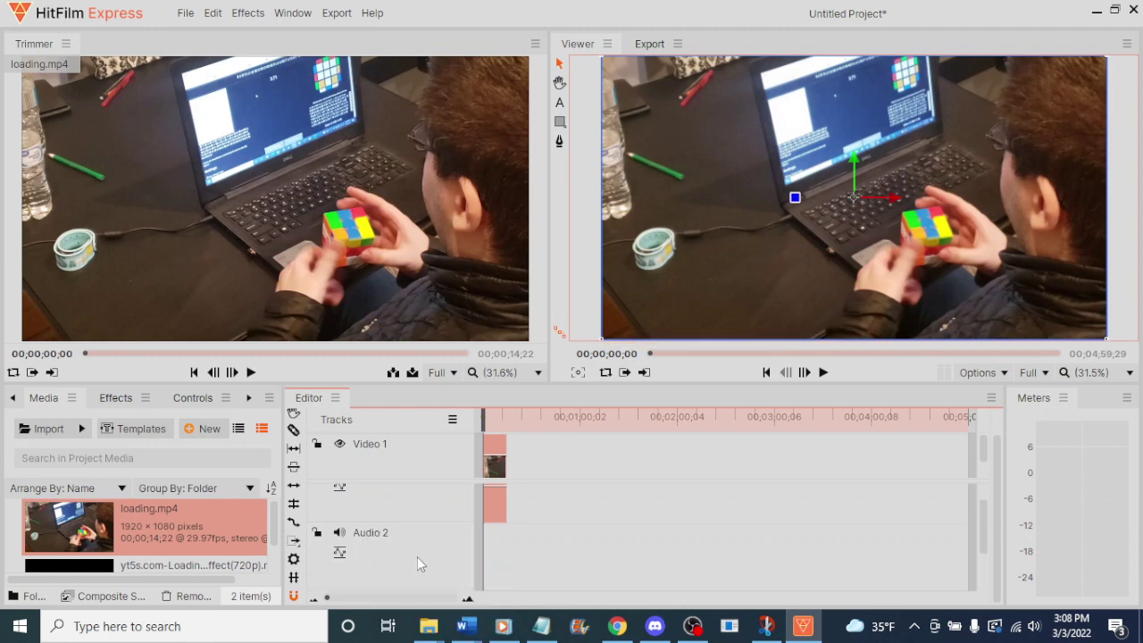
{"action": "scroll", "coordinate": [418, 536], "scroll_direction": "up", "scroll_amount": 1}
{"action": "key", "text": "ctrl+z"}
{"action": "scroll", "coordinate": [393, 564], "scroll_direction": "up", "scroll_amount": 3}
{"action": "scroll", "coordinate": [398, 564], "scroll_direction": "down", "scroll_amount": 2}
{"action": "scroll", "coordinate": [389, 568], "scroll_direction": "up", "scroll_amount": 1}
{"action": "scroll", "coordinate": [386, 559], "scroll_direction": "down", "scroll_amount": 1}
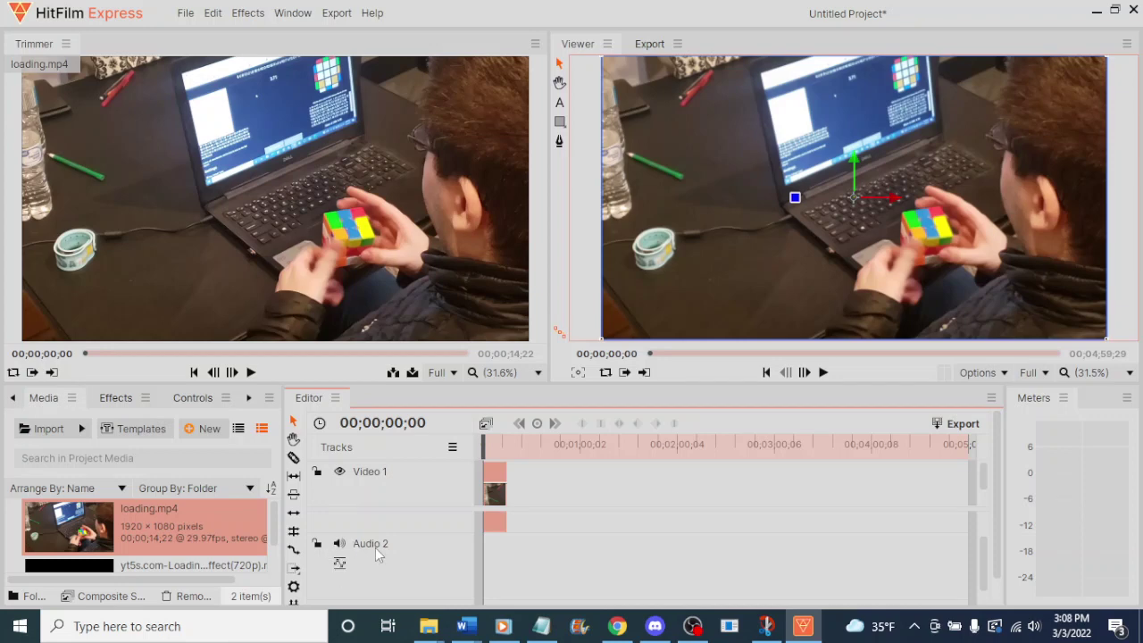
- Check the second audio track's available options and look through the tracks down to Master
{"action": "right_click", "coordinate": [383, 555]}
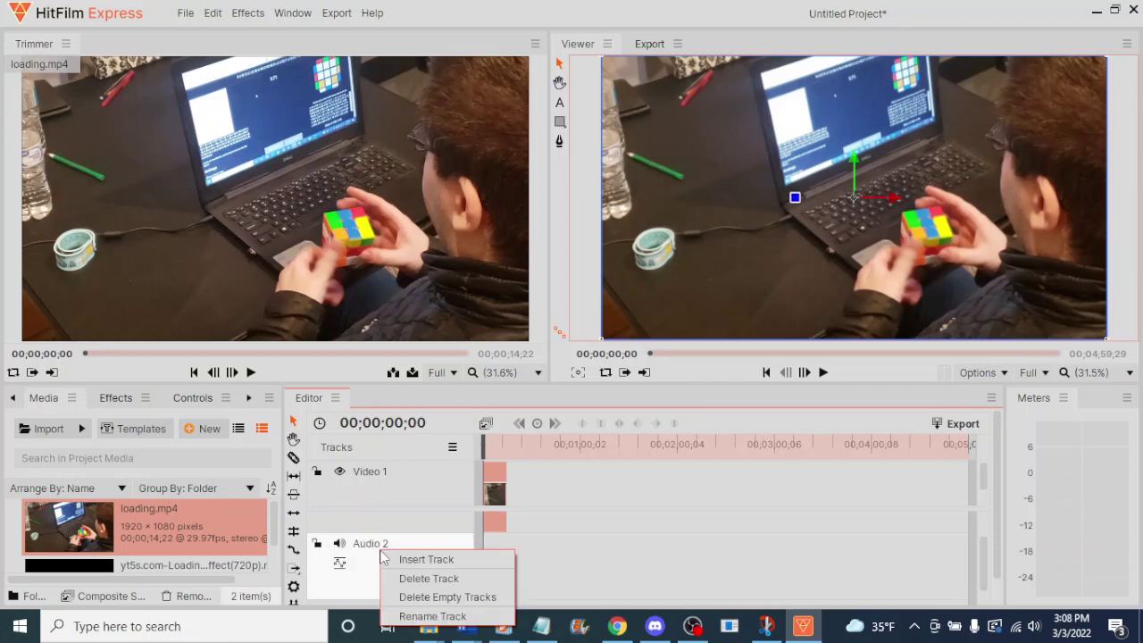
{"action": "left_click", "coordinate": [382, 555]}
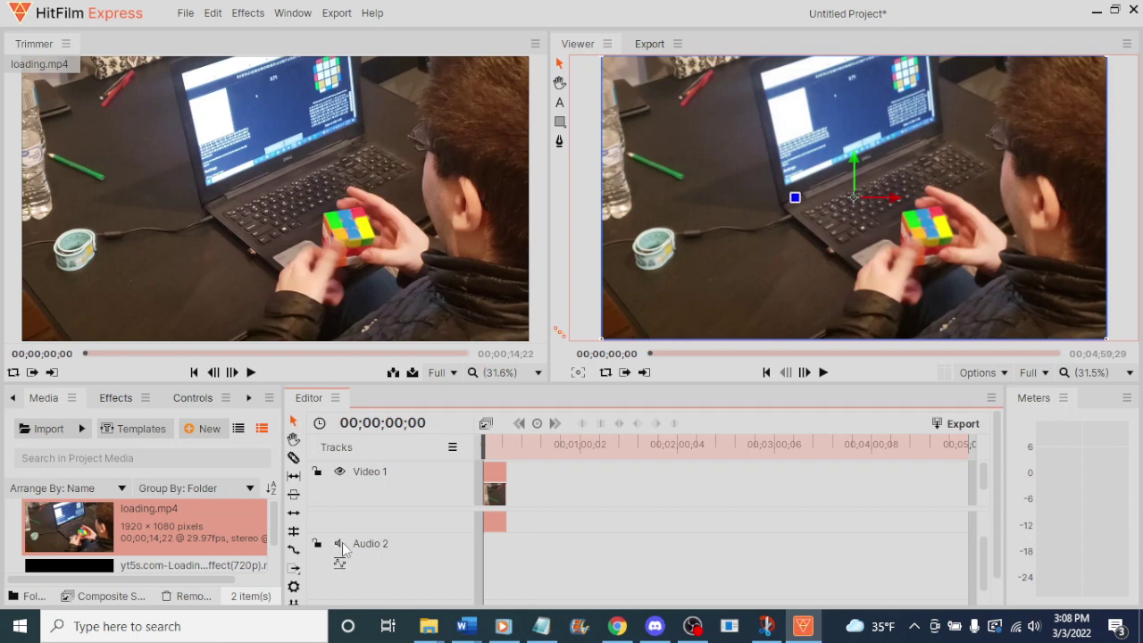
{"action": "scroll", "coordinate": [392, 554], "scroll_direction": "down", "scroll_amount": 2}
{"action": "scroll", "coordinate": [397, 540], "scroll_direction": "up", "scroll_amount": 2}
{"action": "scroll", "coordinate": [396, 535], "scroll_direction": "down", "scroll_amount": 3}
{"action": "scroll", "coordinate": [400, 522], "scroll_direction": "down", "scroll_amount": 1}
{"action": "scroll", "coordinate": [379, 544], "scroll_direction": "up", "scroll_amount": 3}
{"action": "scroll", "coordinate": [385, 546], "scroll_direction": "down", "scroll_amount": 3}
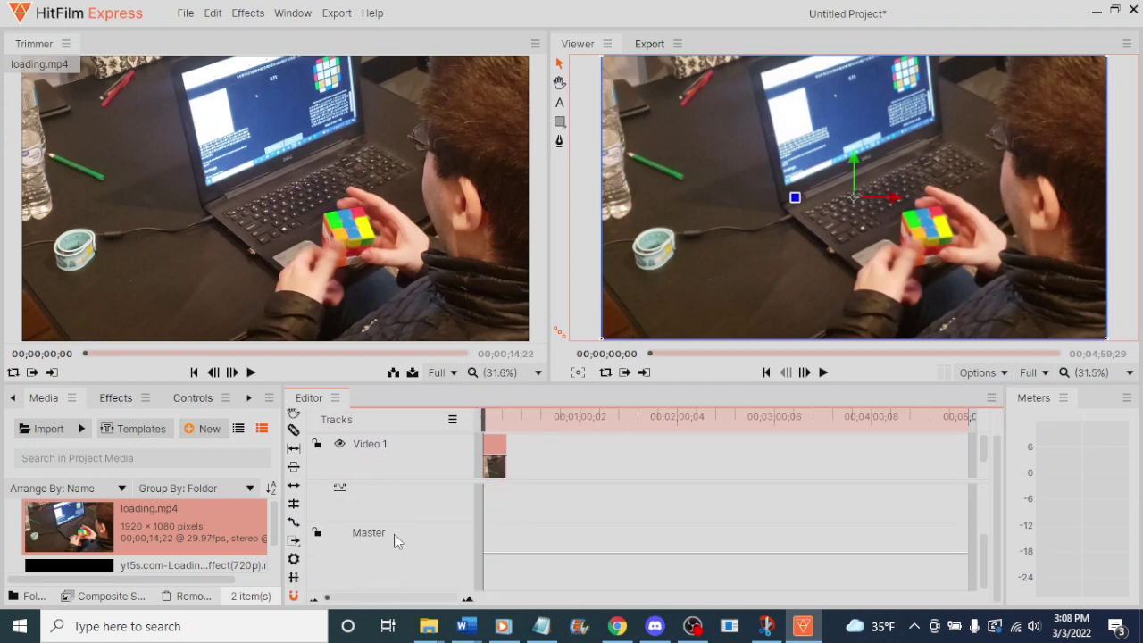
{"action": "scroll", "coordinate": [545, 516], "scroll_direction": "up", "scroll_amount": 3}
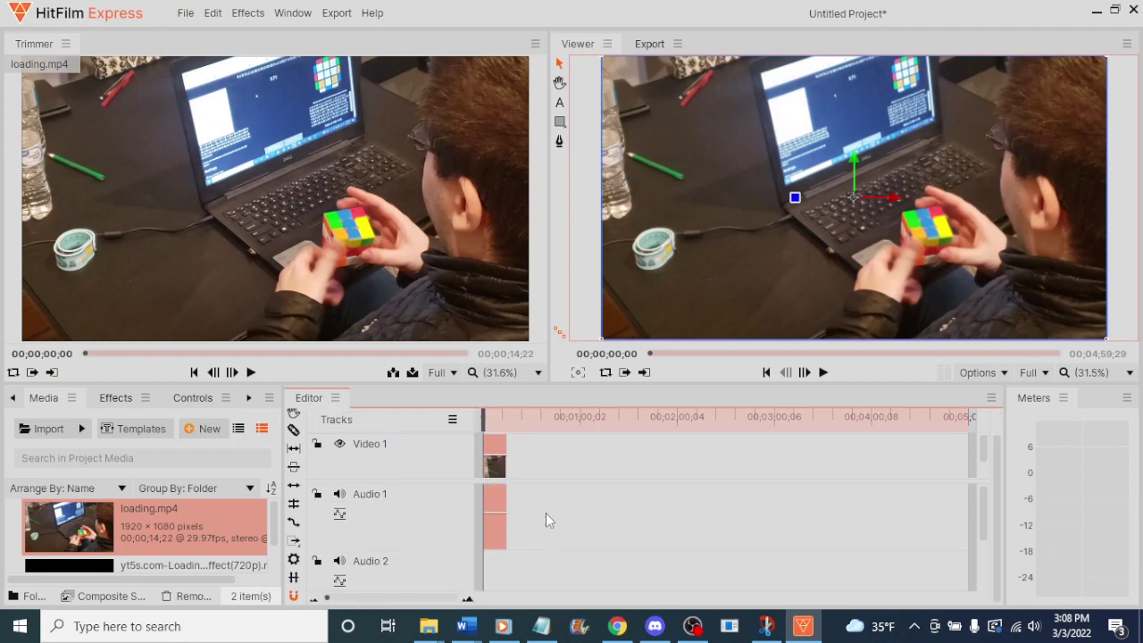
{"action": "scroll", "coordinate": [557, 525], "scroll_direction": "down", "scroll_amount": 3}
{"action": "scroll", "coordinate": [557, 524], "scroll_direction": "up", "scroll_amount": 3}
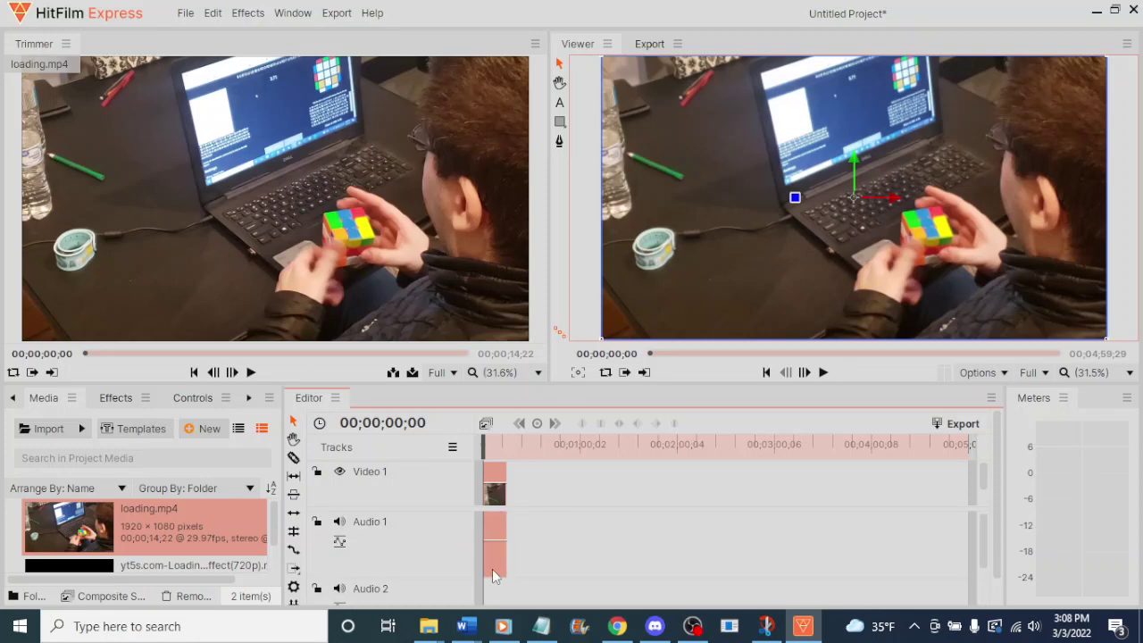
{"action": "scroll", "coordinate": [520, 549], "scroll_direction": "down", "scroll_amount": 1}
{"action": "scroll", "coordinate": [524, 547], "scroll_direction": "up", "scroll_amount": 1}
{"action": "scroll", "coordinate": [560, 537], "scroll_direction": "down", "scroll_amount": 3}
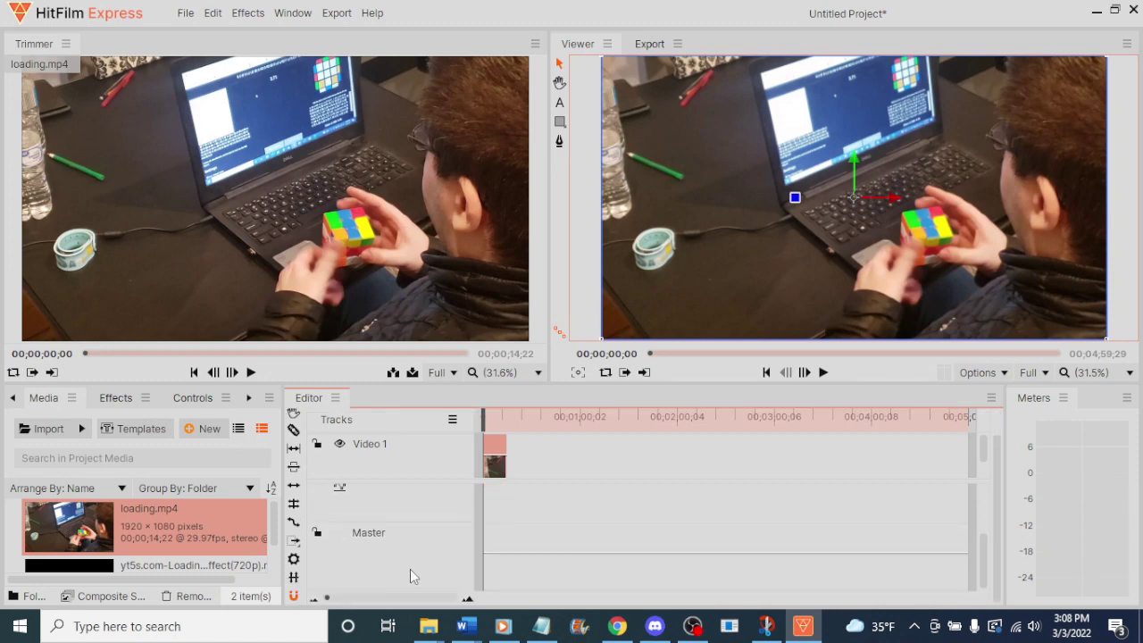
{"action": "right_click", "coordinate": [379, 552]}
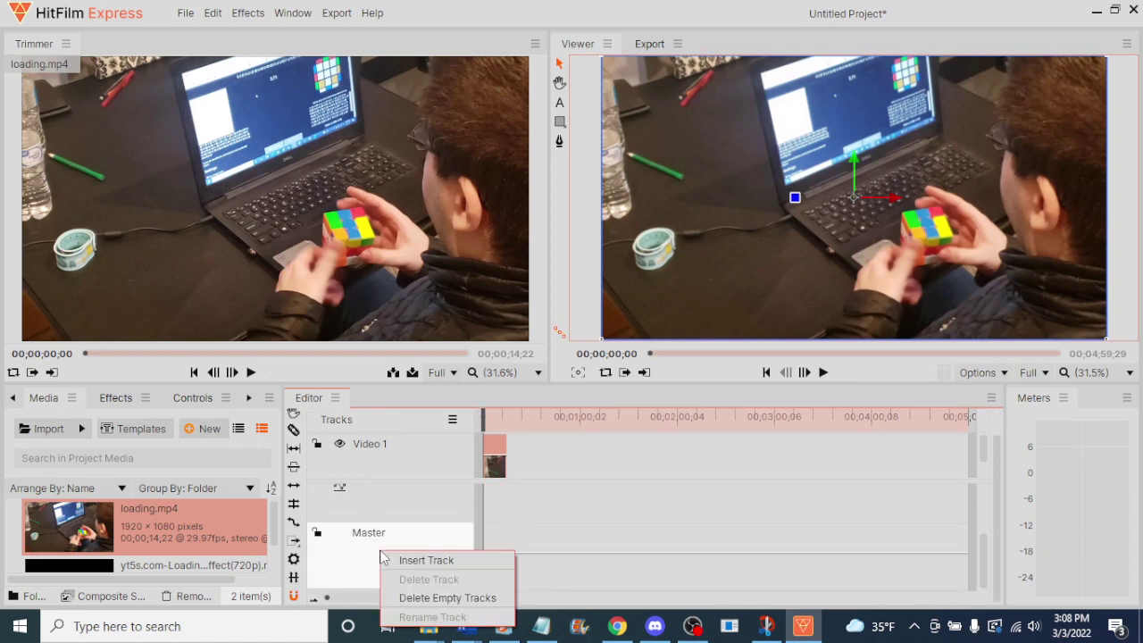
{"action": "left_click", "coordinate": [403, 561]}
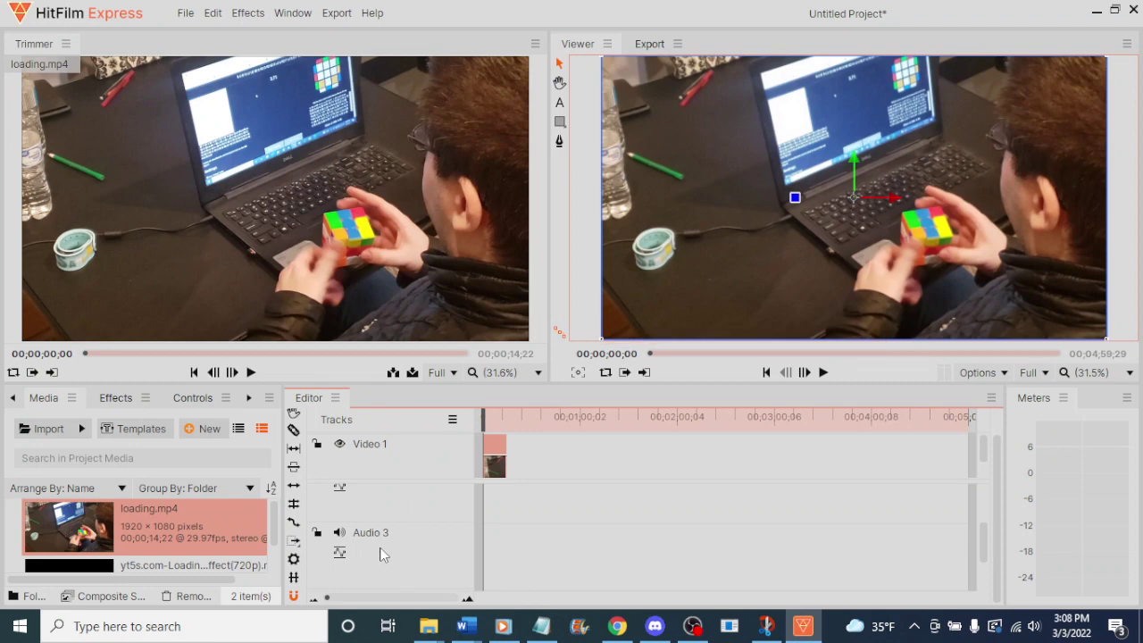
{"action": "right_click", "coordinate": [377, 552]}
{"action": "left_click", "coordinate": [403, 576]}
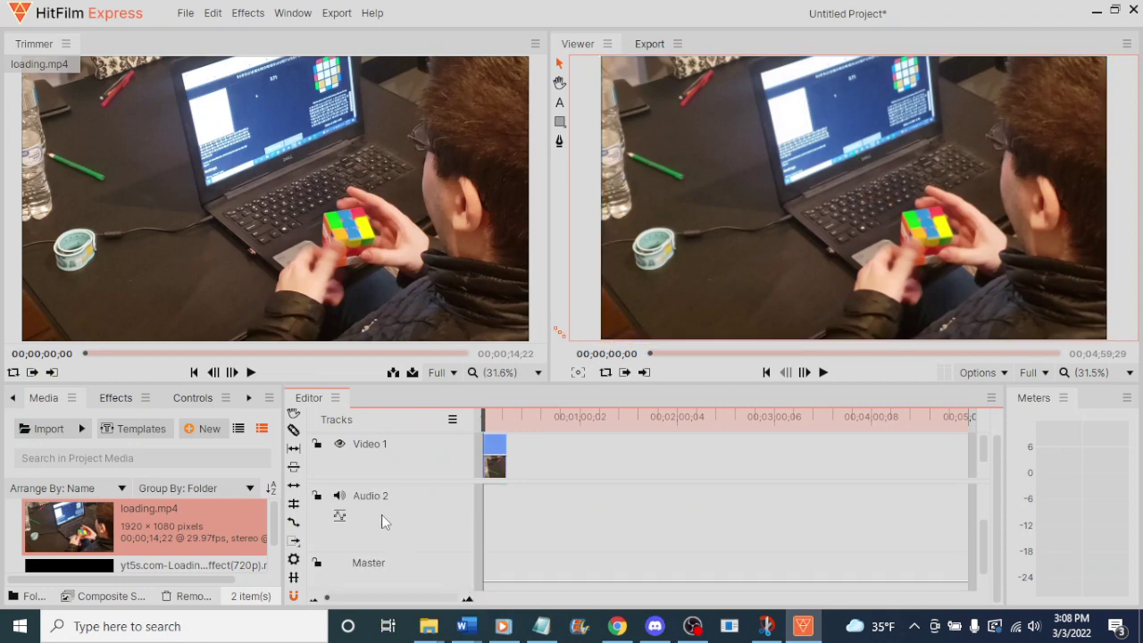
- Delete the empty second audio track above Master
{"action": "right_click", "coordinate": [382, 522]}
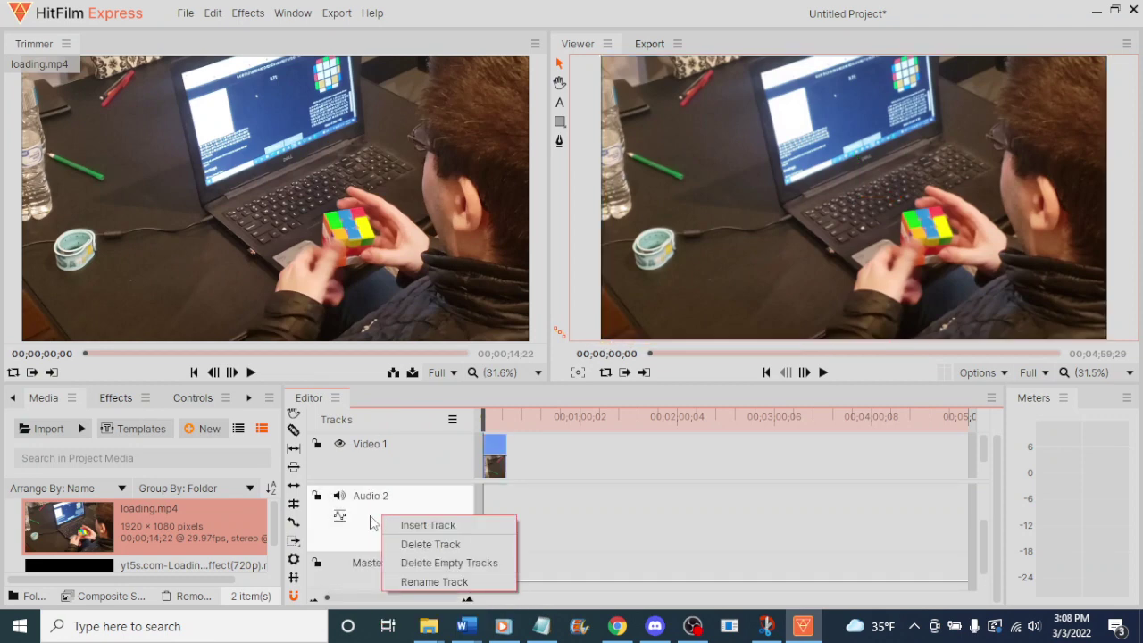
{"action": "left_click", "coordinate": [370, 515]}
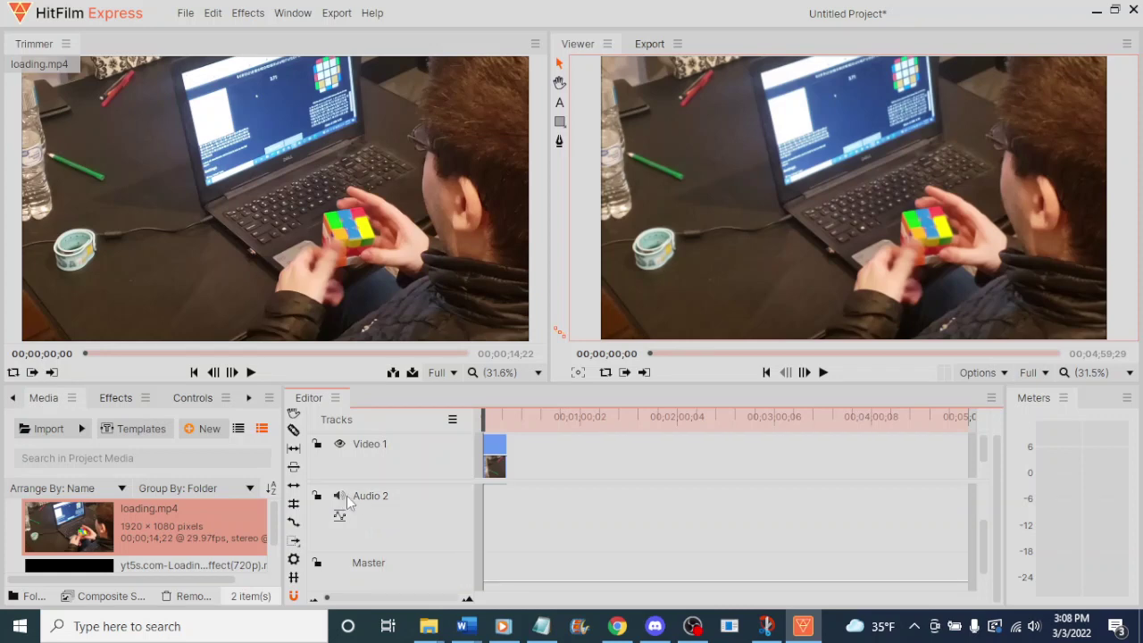
{"action": "right_click", "coordinate": [391, 529]}
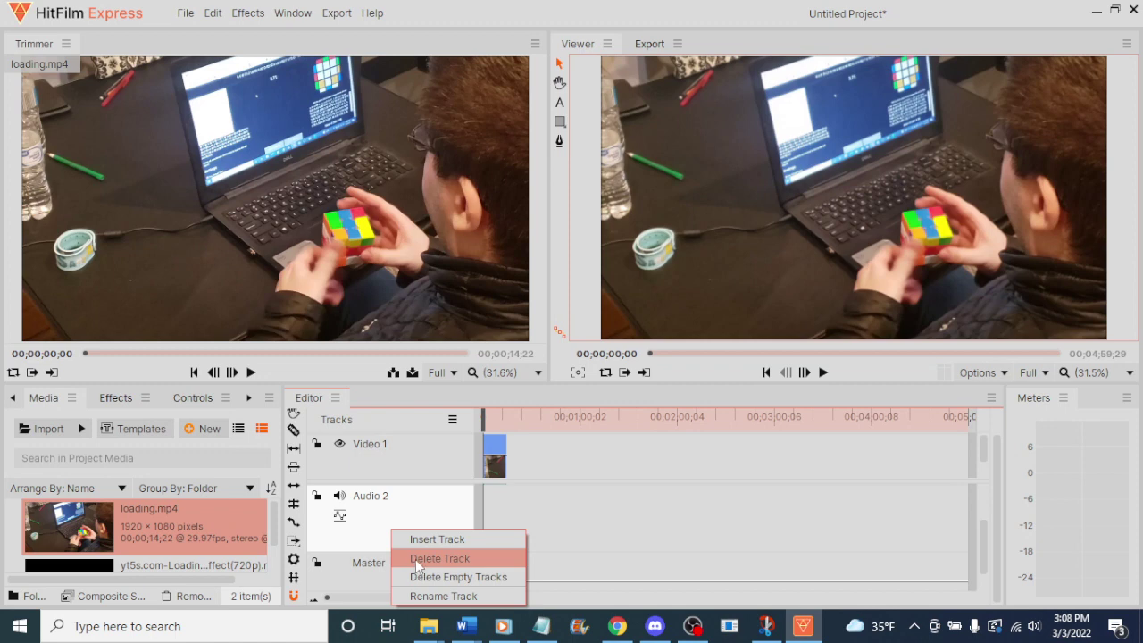
{"action": "left_click", "coordinate": [415, 559]}
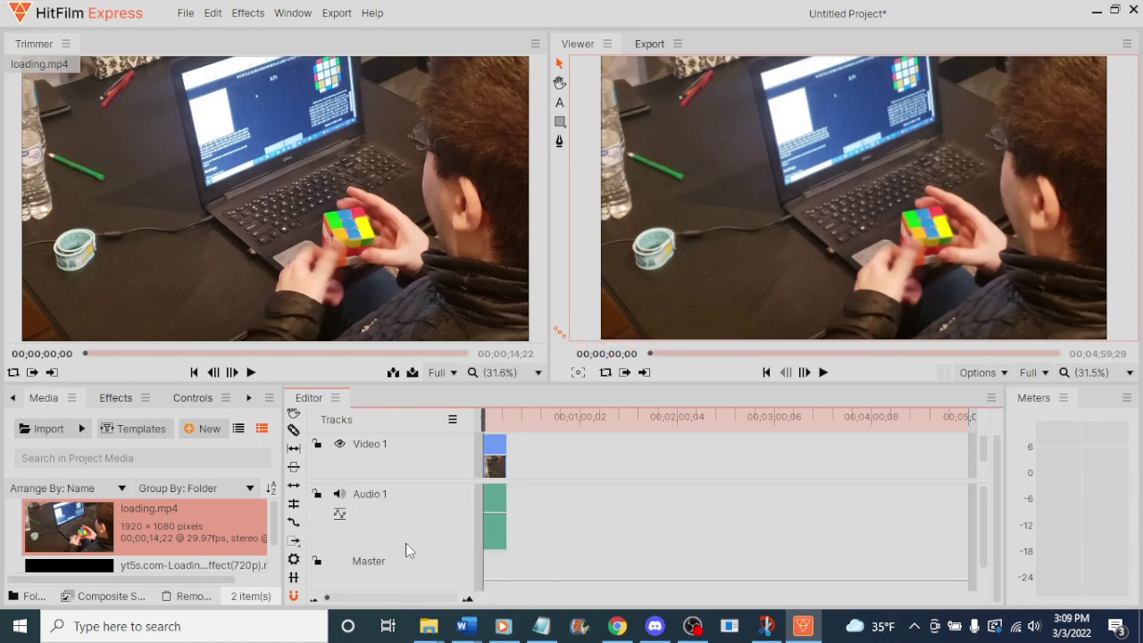
- Insert a second video track above Video 1 for the loading overlay
{"action": "right_click", "coordinate": [394, 489]}
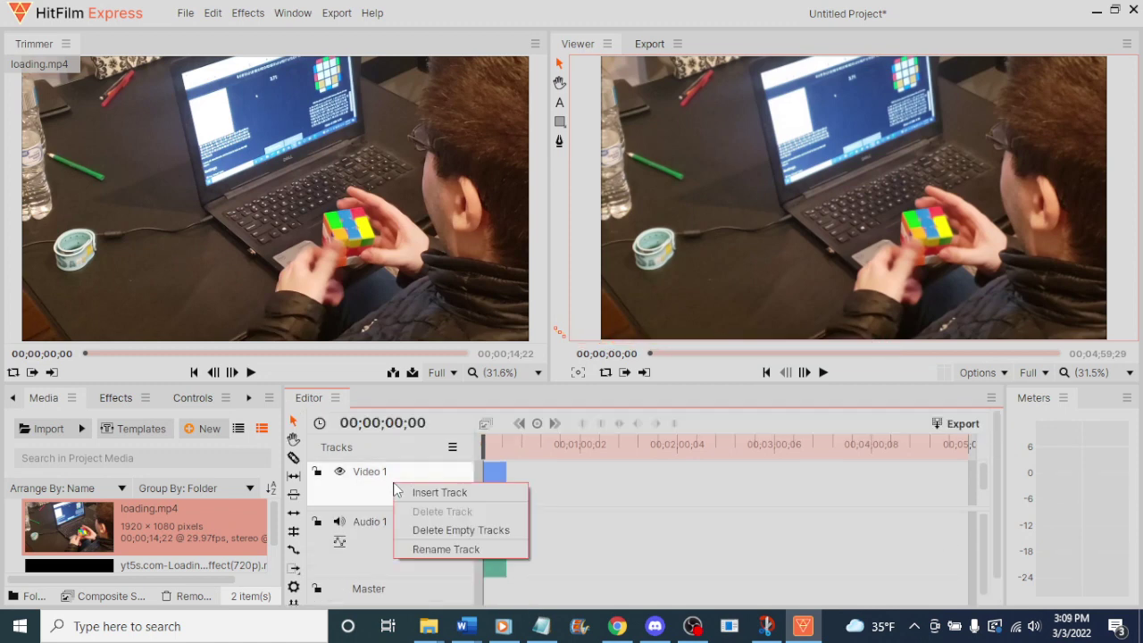
{"action": "left_click", "coordinate": [444, 493]}
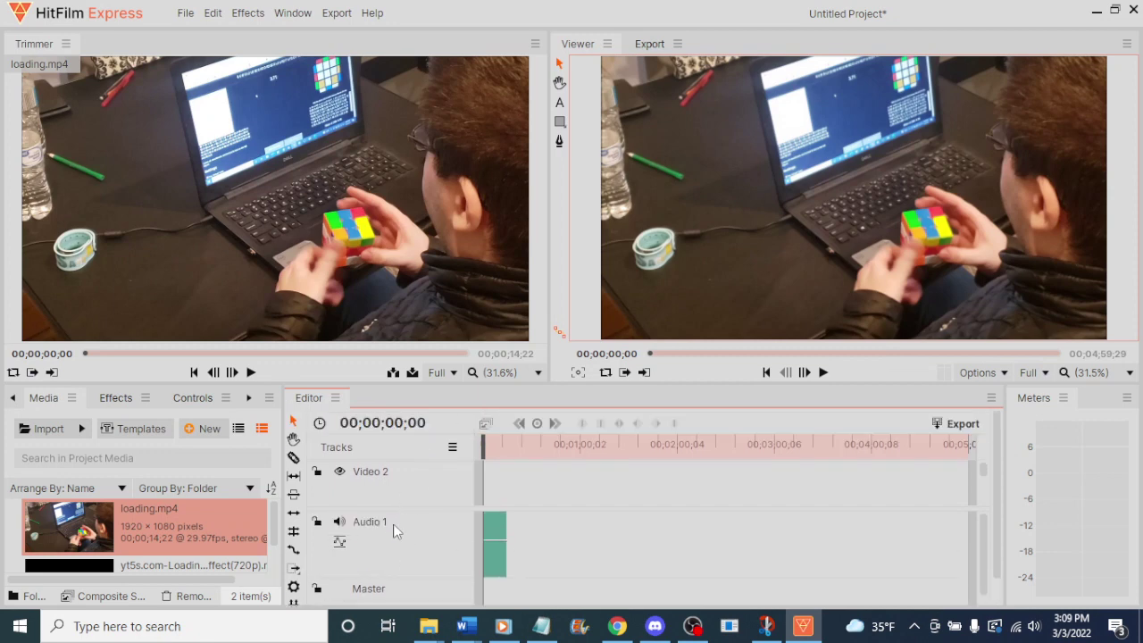
{"action": "left_click_drag", "start_coordinate": [396, 485], "coordinate": [426, 478]}
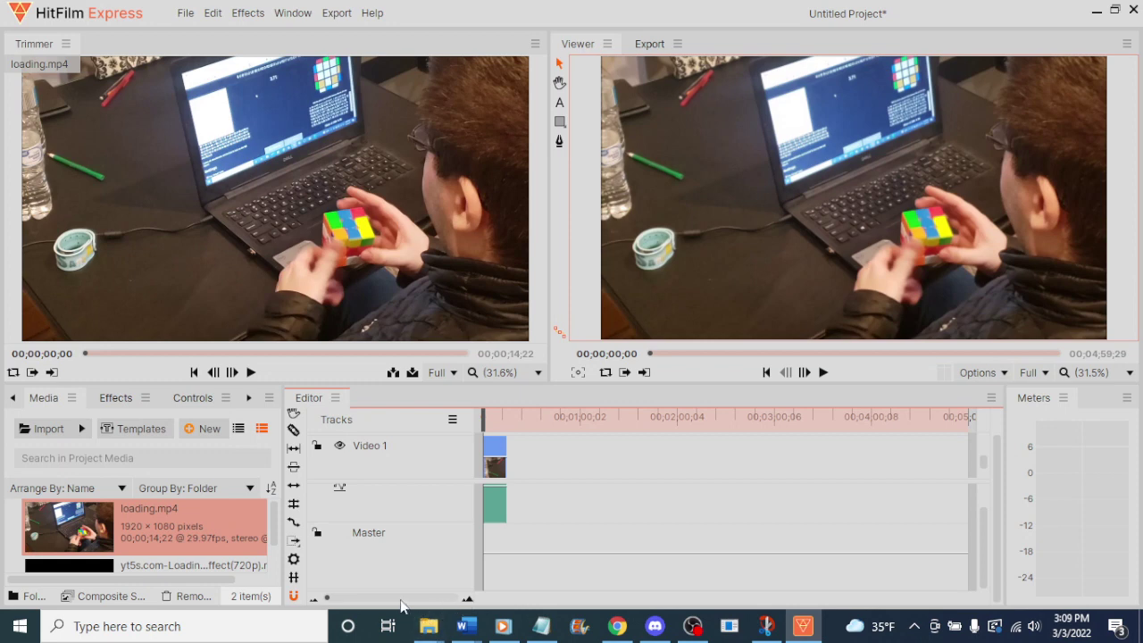
{"action": "scroll", "coordinate": [386, 465], "scroll_direction": "up", "scroll_amount": 1}
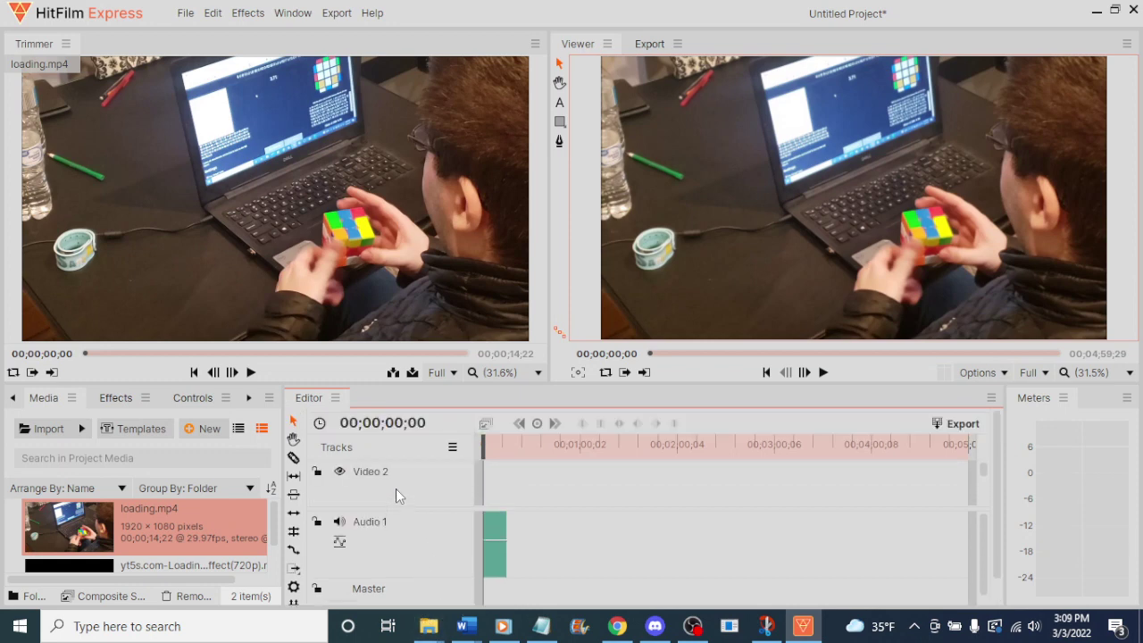
{"action": "key", "text": "ctrl+z"}
{"action": "key", "text": "ctrl+y"}
{"action": "key", "text": "ctrl+z"}
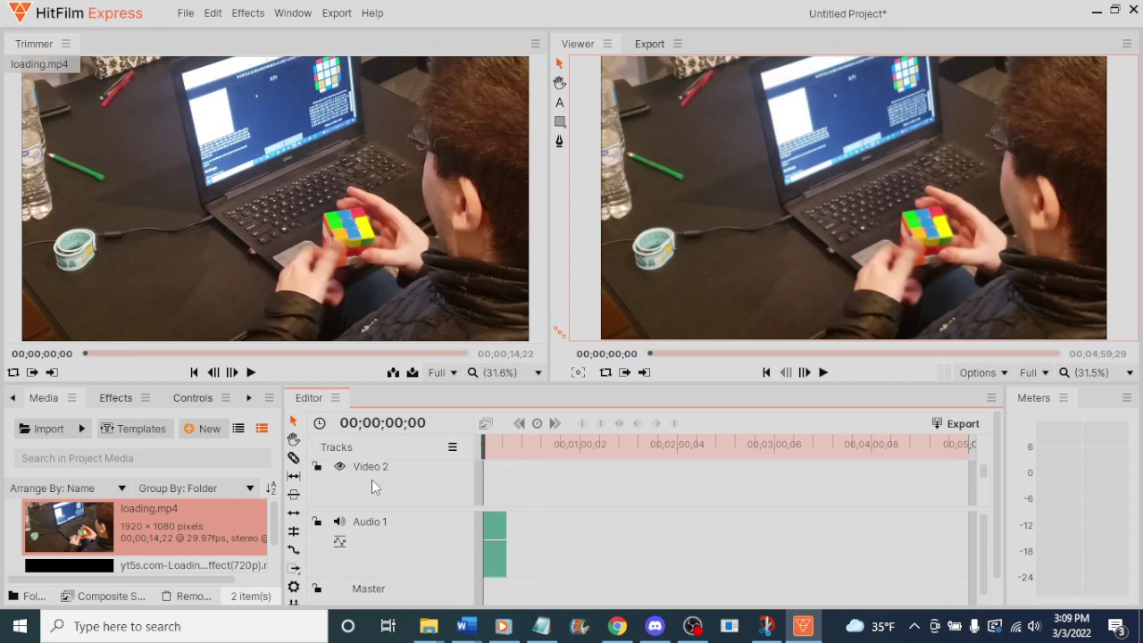
{"action": "key", "text": "ctrl+y"}
{"action": "key", "text": "ctrl+z"}
- Load the Loading Screen Effect clip into the Trimmer and preview about the first second of it
{"action": "left_click", "coordinate": [178, 563]}
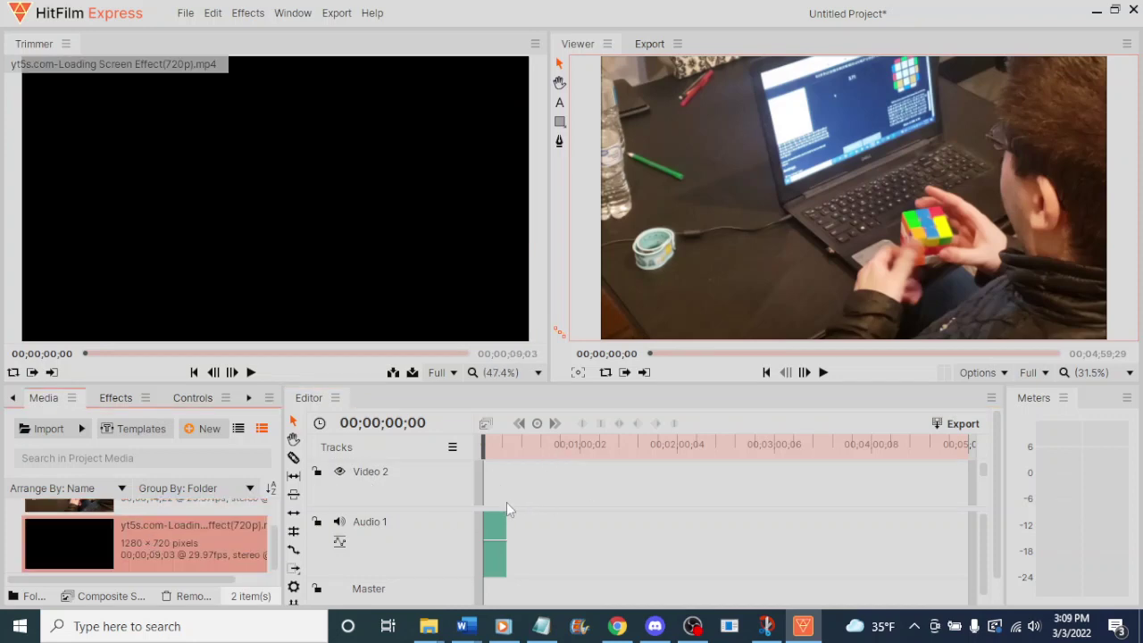
{"action": "mouse_move", "coordinate": [200, 229]}
{"action": "left_click", "coordinate": [251, 372]}
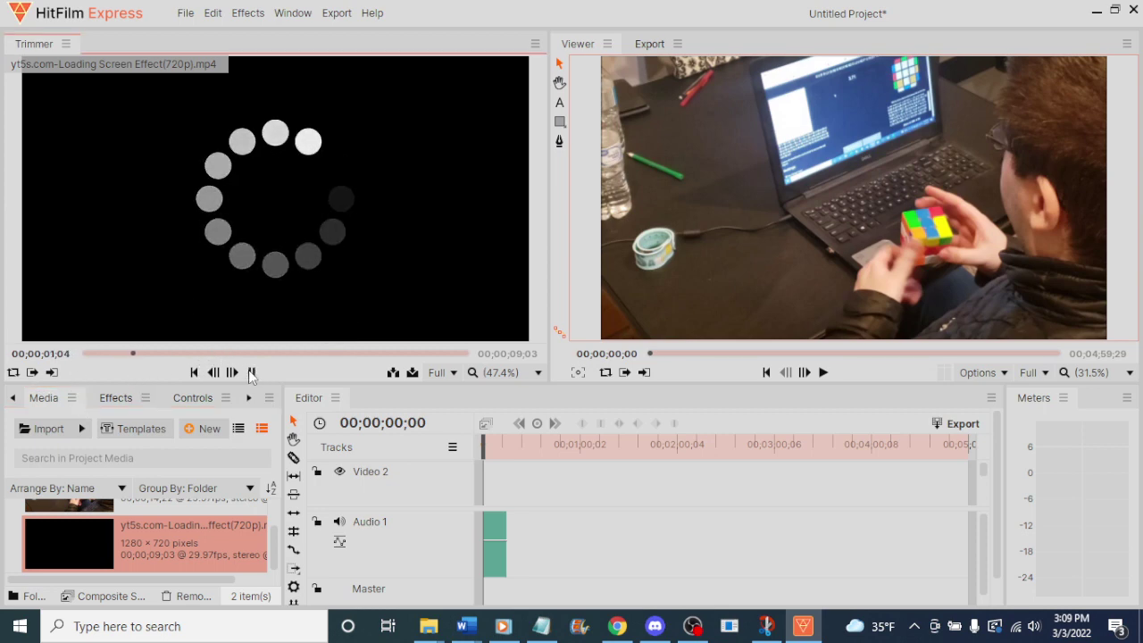
{"action": "left_click", "coordinate": [251, 372]}
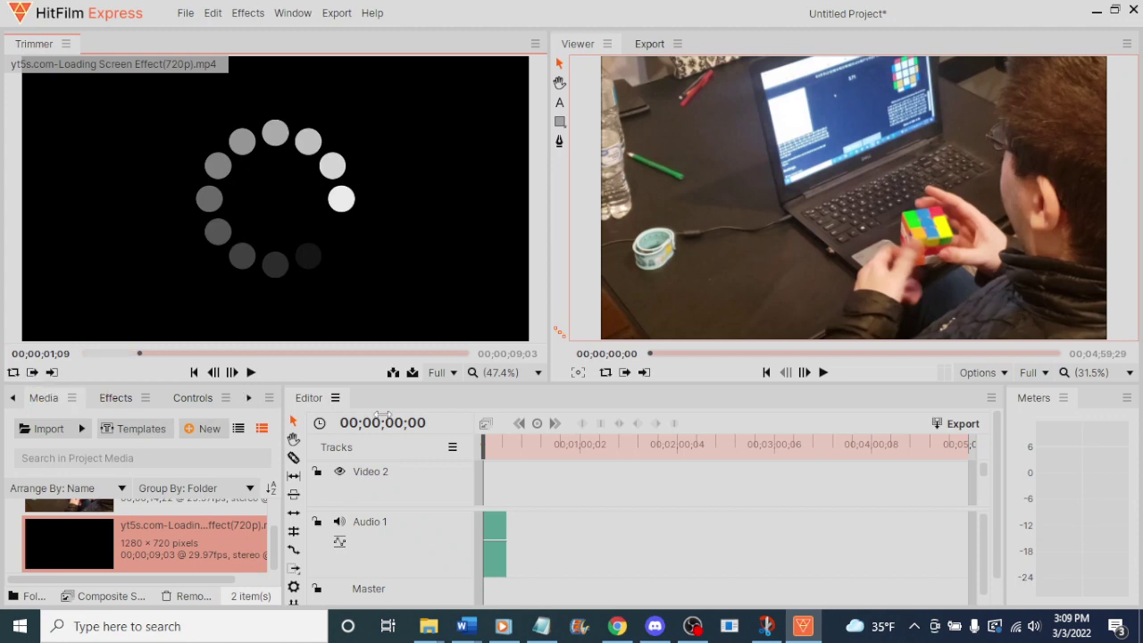
- Place the Loading Screen Effect clip at the sequence start on a new video track above Video 2
{"action": "mouse_move", "coordinate": [254, 194]}
{"action": "left_click_drag", "start_coordinate": [226, 176], "coordinate": [487, 482]}
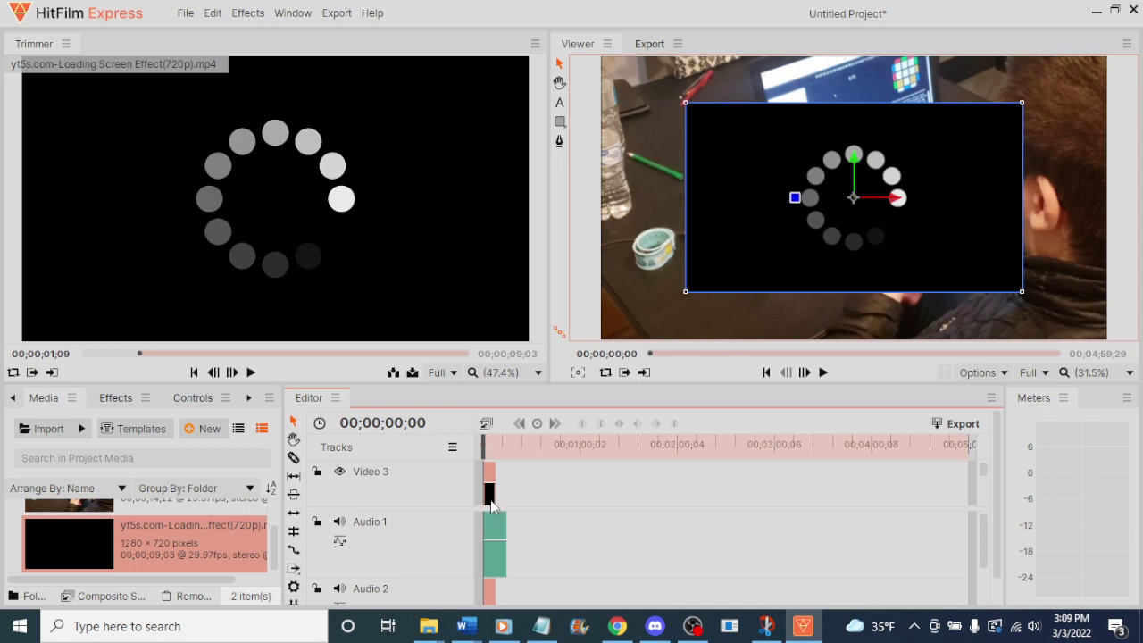
{"action": "key", "text": "Delete"}
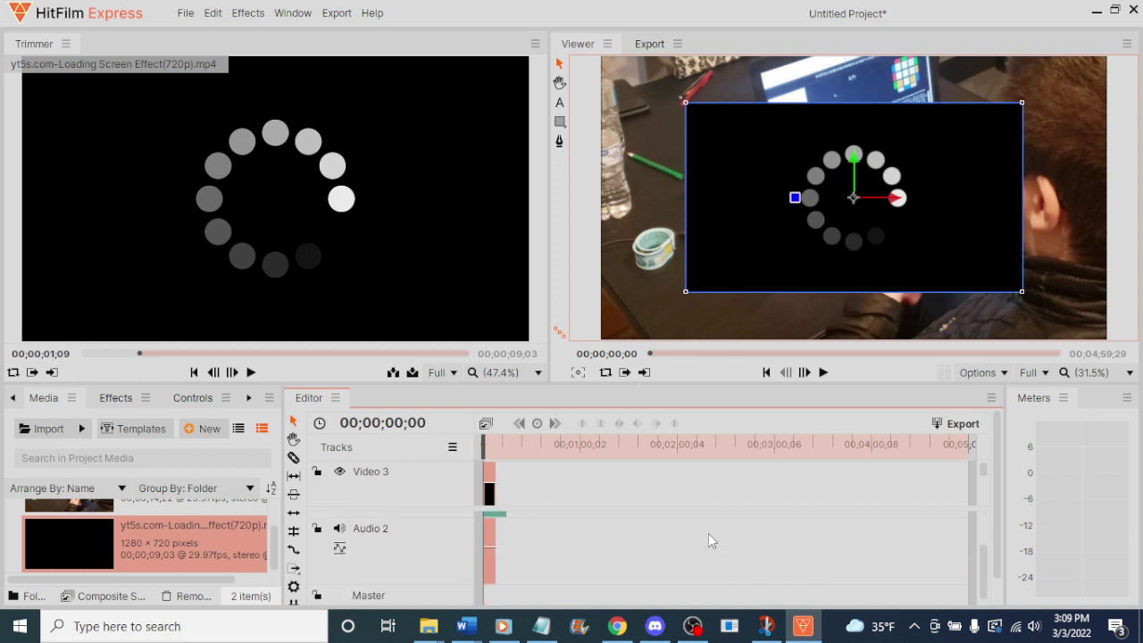
- Enlarge the timeline scale, play the sequence from near its start and stop the playhead at 00;00;03;28
{"action": "scroll", "coordinate": [708, 533], "scroll_direction": "down", "scroll_amount": 1}
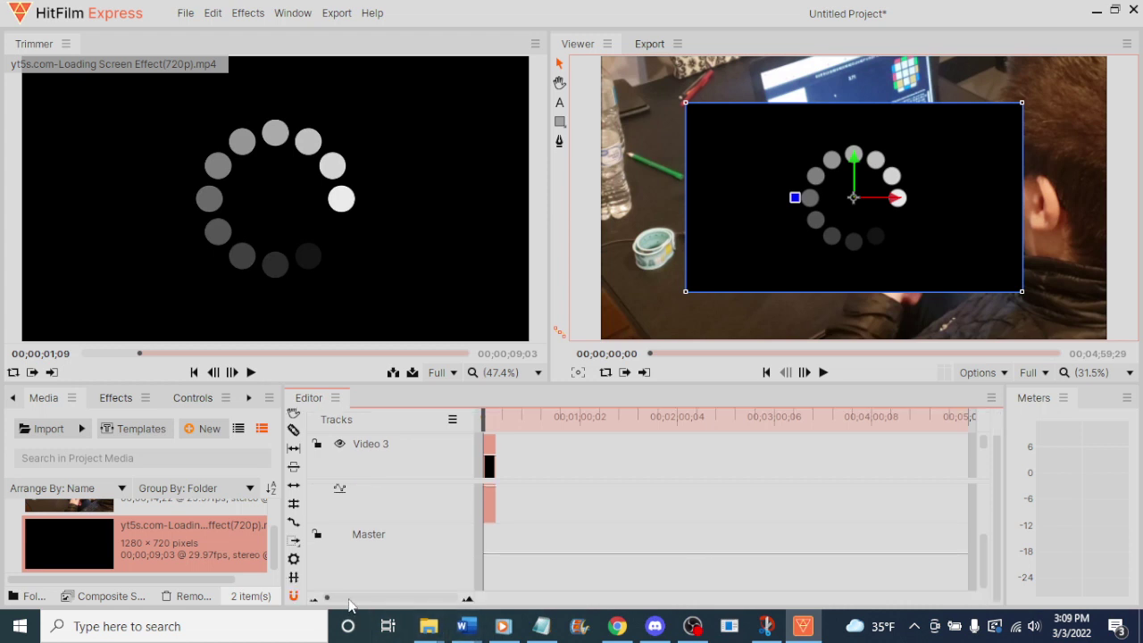
{"action": "left_click_drag", "start_coordinate": [327, 599], "coordinate": [412, 605]}
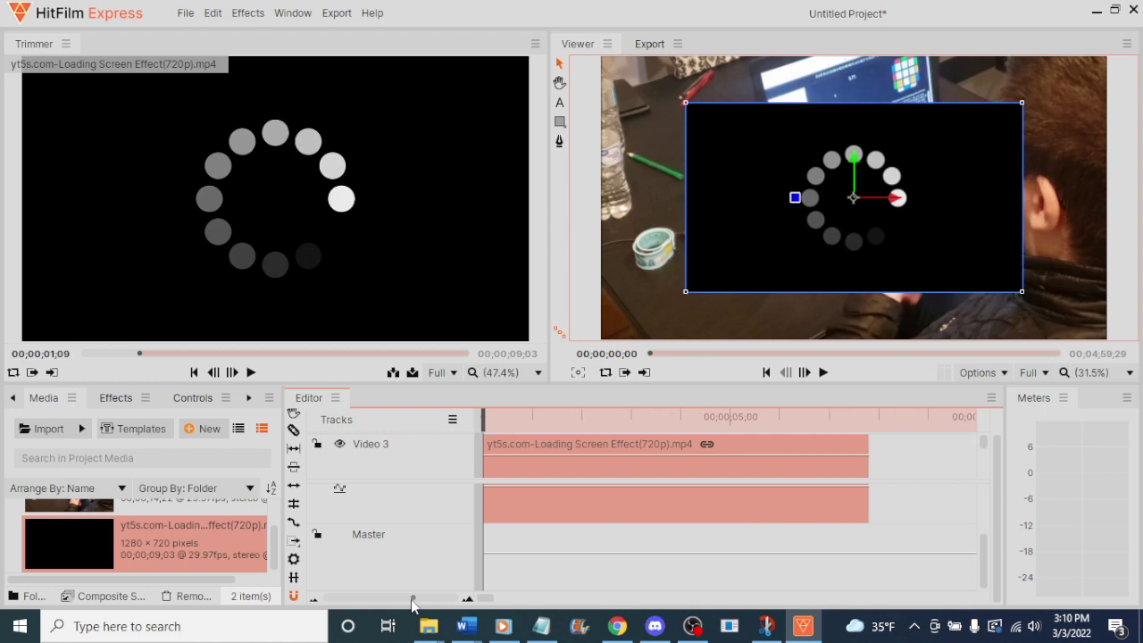
{"action": "scroll", "coordinate": [589, 500], "scroll_direction": "up", "scroll_amount": 1}
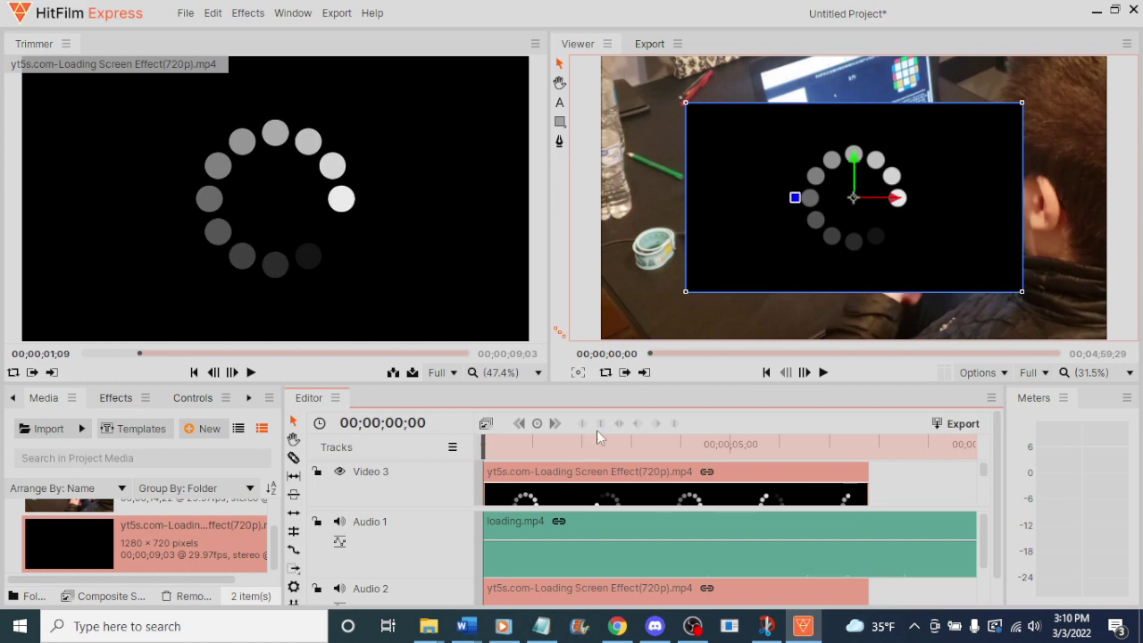
{"action": "left_click", "coordinate": [822, 374]}
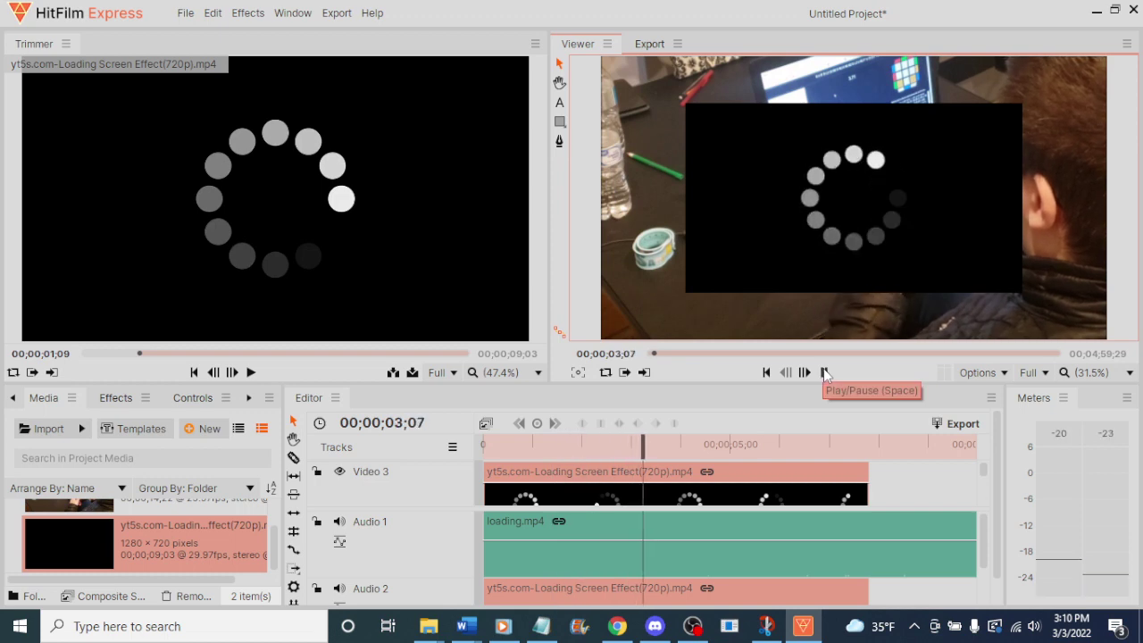
{"action": "left_click", "coordinate": [823, 372]}
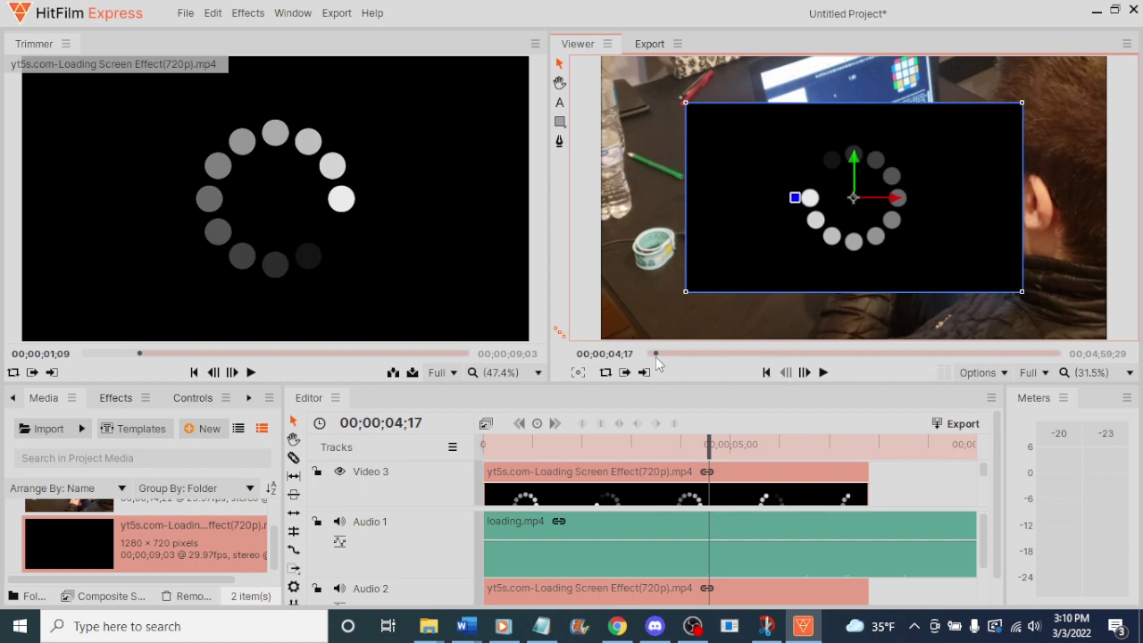
{"action": "left_click_drag", "start_coordinate": [655, 354], "coordinate": [651, 355]}
{"action": "left_click", "coordinate": [824, 372]}
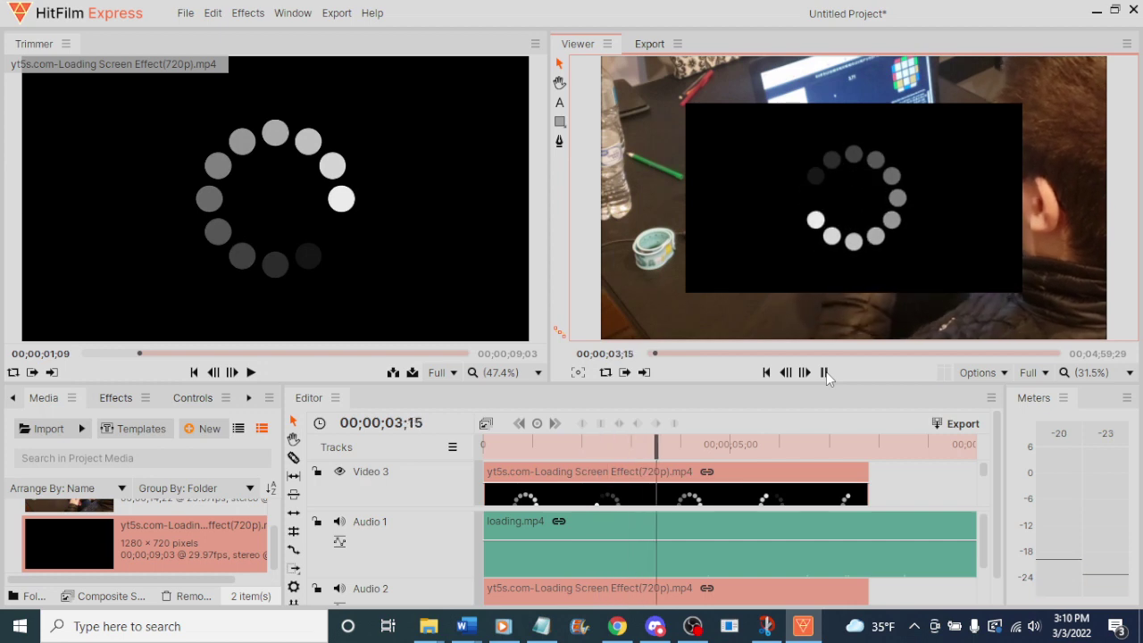
{"action": "left_click", "coordinate": [824, 372]}
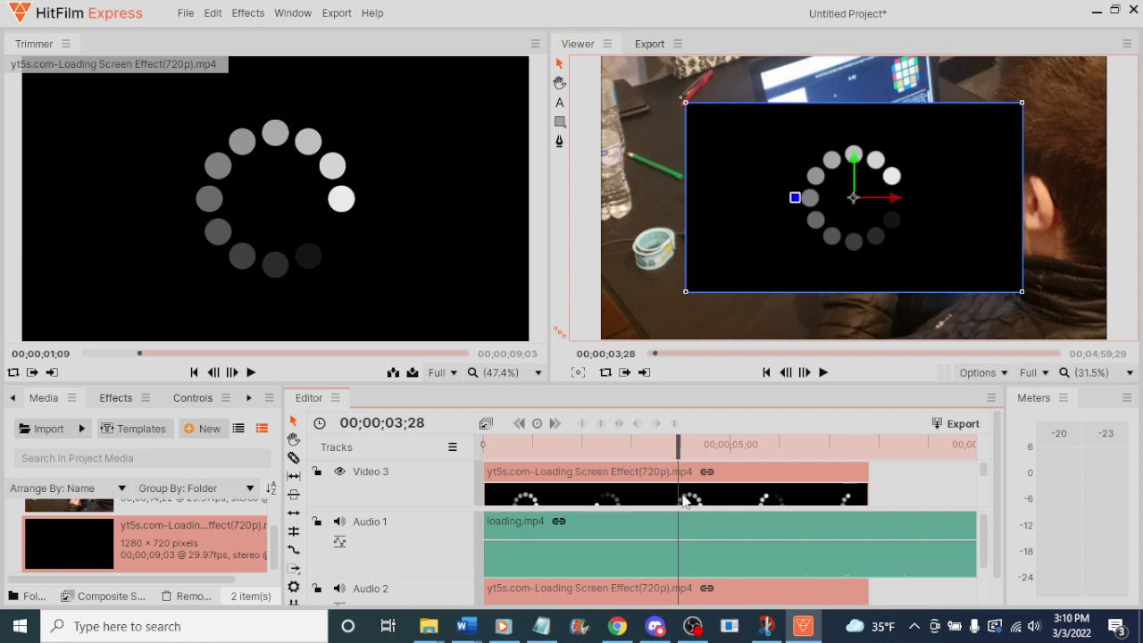
- Move the Loading Screen Effect clip on Video 3 so it starts at the playhead, 00;00;03;28
{"action": "left_click_drag", "start_coordinate": [535, 507], "coordinate": [683, 498]}
{"action": "left_click_drag", "start_coordinate": [696, 497], "coordinate": [695, 497]}
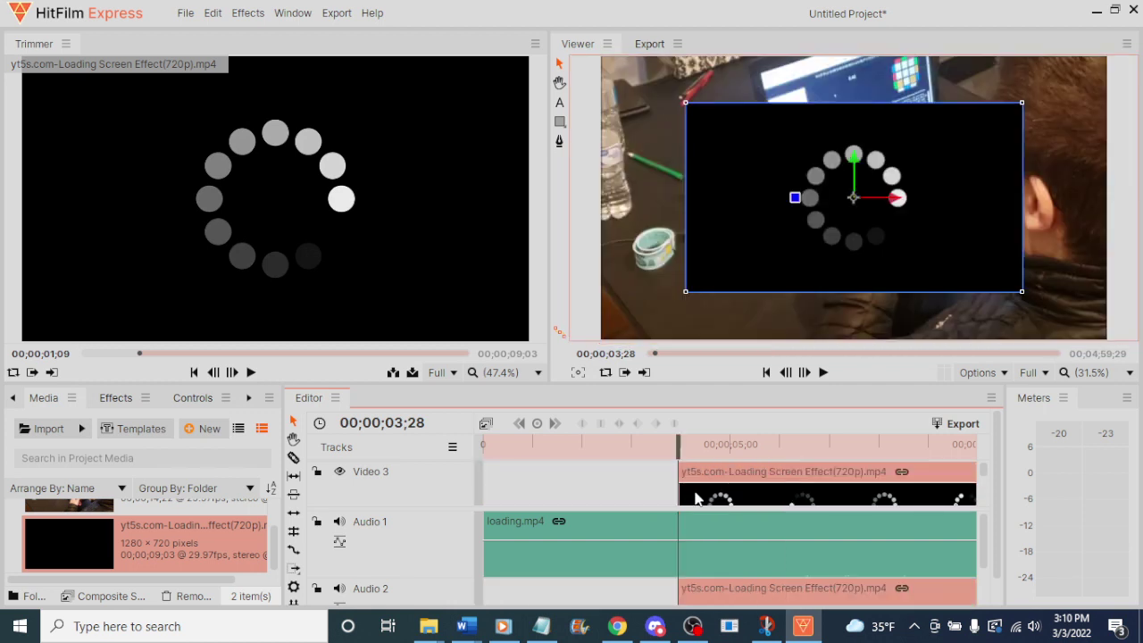
{"action": "left_click", "coordinate": [509, 550]}
{"action": "left_click", "coordinate": [698, 503]}
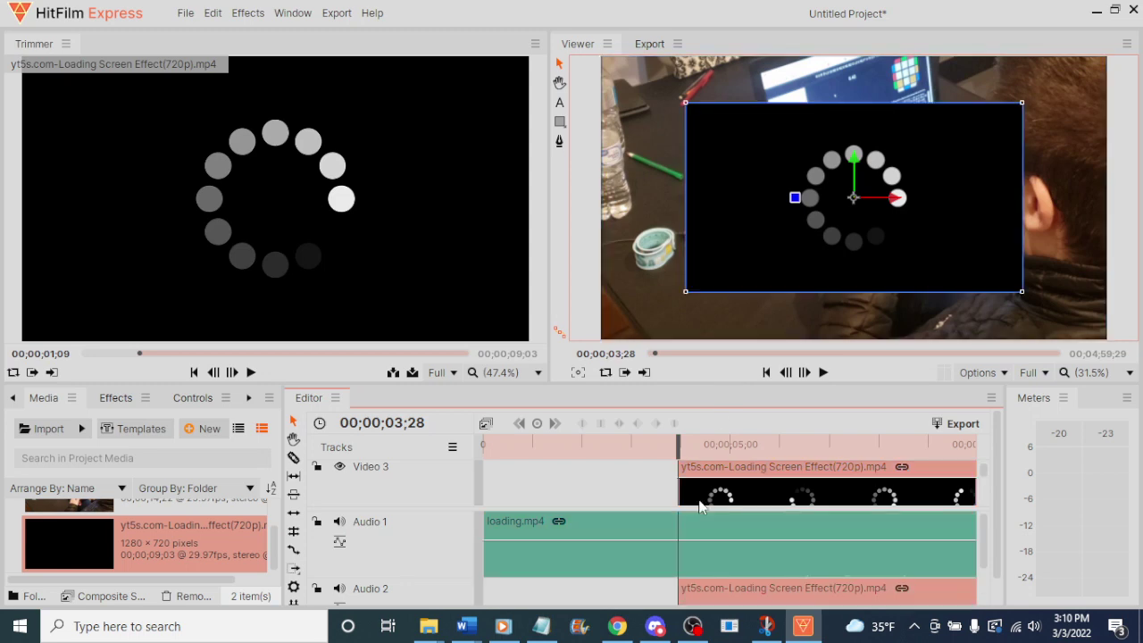
- At 00;00;04;08, shrink the loading-circle overlay and move it to the upper-right corner of the video frame
{"action": "left_click_drag", "start_coordinate": [661, 355], "coordinate": [649, 355]}
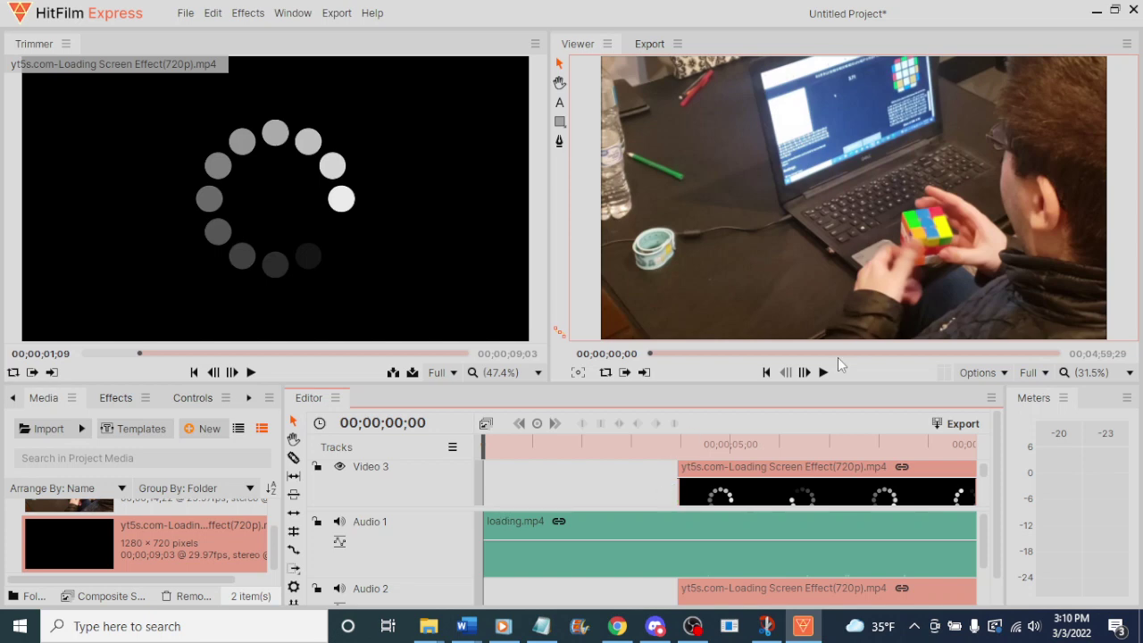
{"action": "left_click_drag", "start_coordinate": [651, 355], "coordinate": [655, 357]}
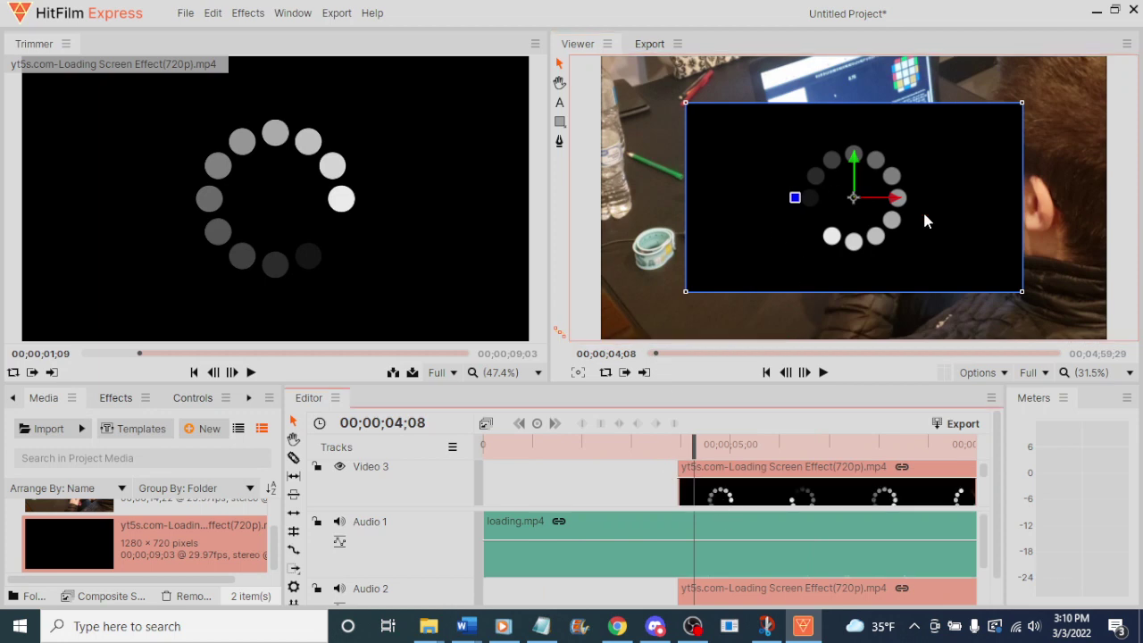
{"action": "left_click_drag", "start_coordinate": [1023, 300], "coordinate": [1075, 88]}
{"action": "left_click", "coordinate": [578, 549]}
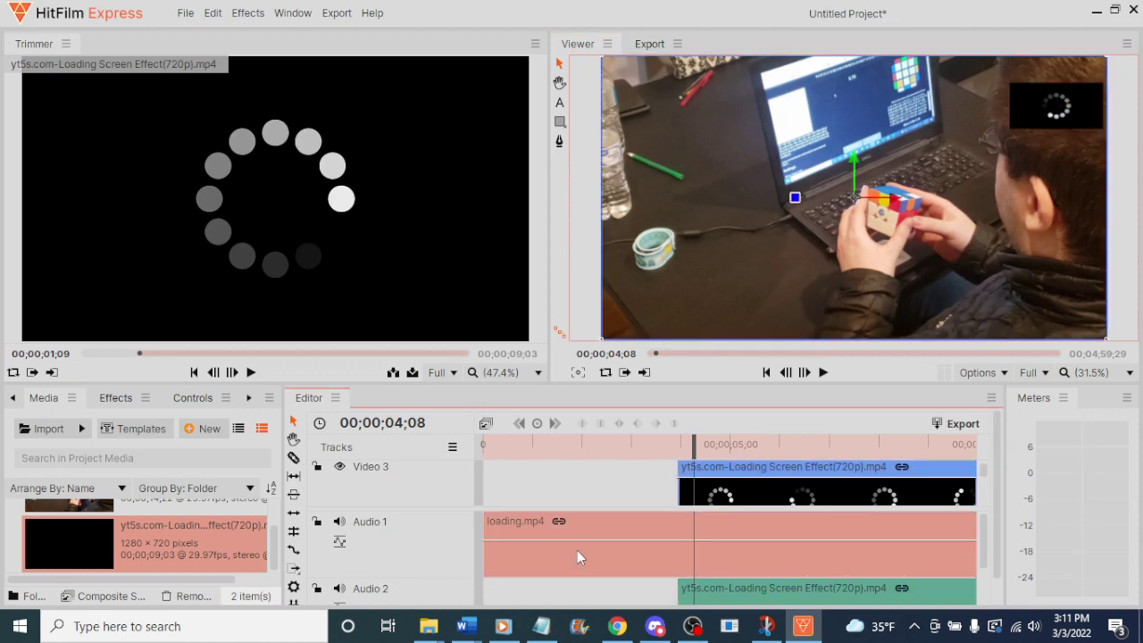
- Play the sequence from 00;00;02;00 to check when the loading circle appears over the solve
{"action": "left_click_drag", "start_coordinate": [694, 447], "coordinate": [581, 447]}
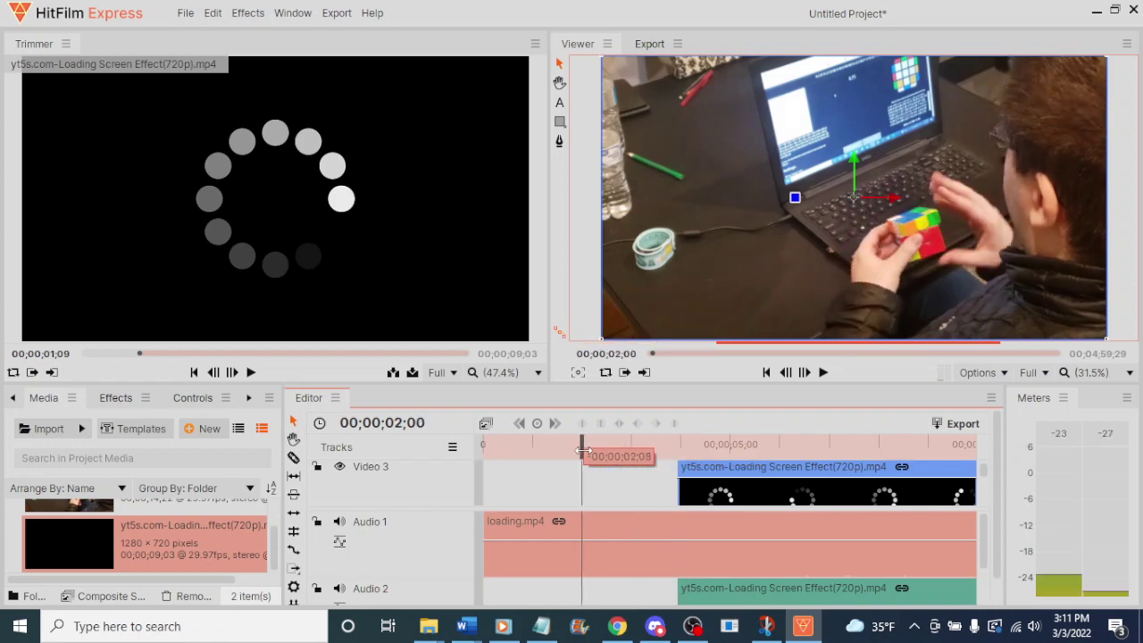
{"action": "left_click", "coordinate": [822, 372]}
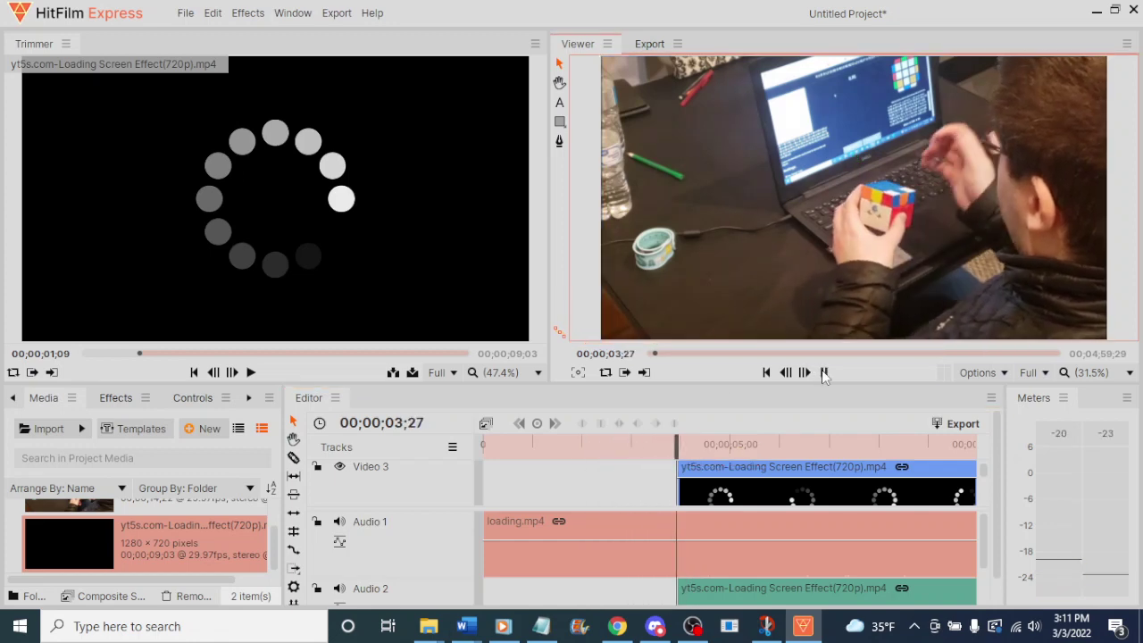
{"action": "left_click", "coordinate": [822, 372]}
{"action": "left_click", "coordinate": [822, 372]}
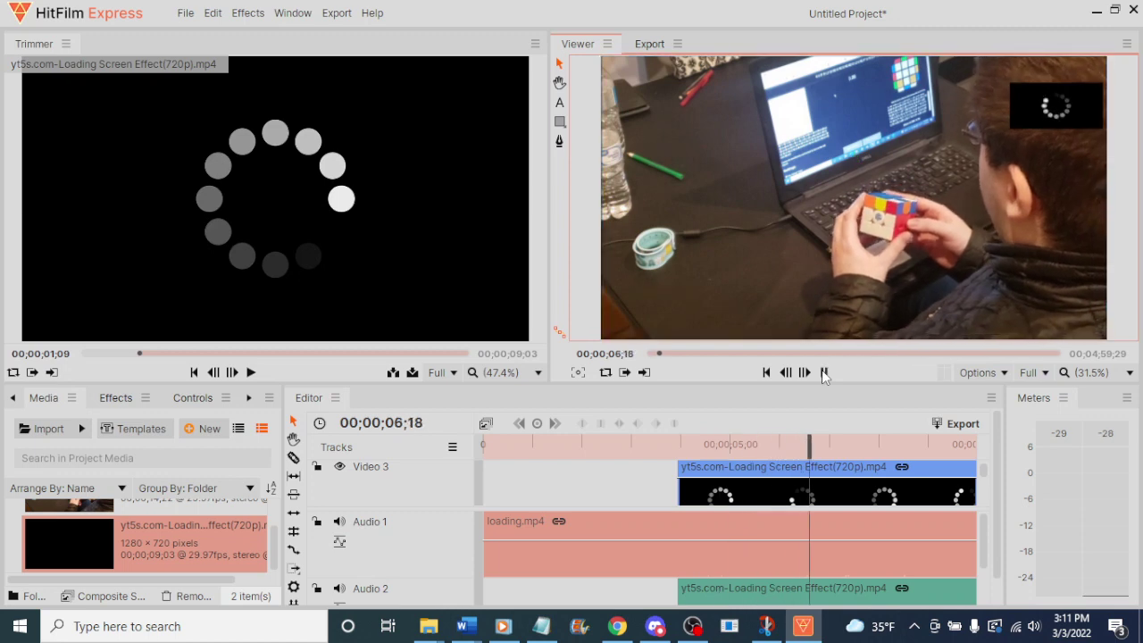
- Stop playback at 00;00;09;00 and nudge the loading-circle overlay slightly up and left within the video frame
{"action": "left_click", "coordinate": [822, 372]}
{"action": "left_click", "coordinate": [822, 373]}
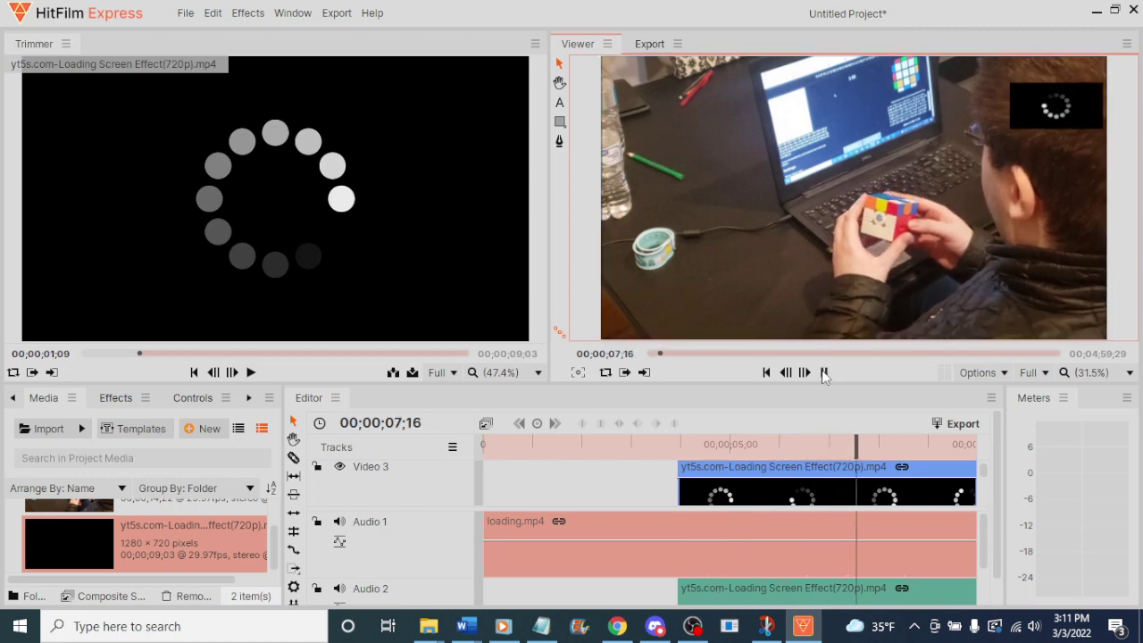
{"action": "left_click", "coordinate": [822, 372]}
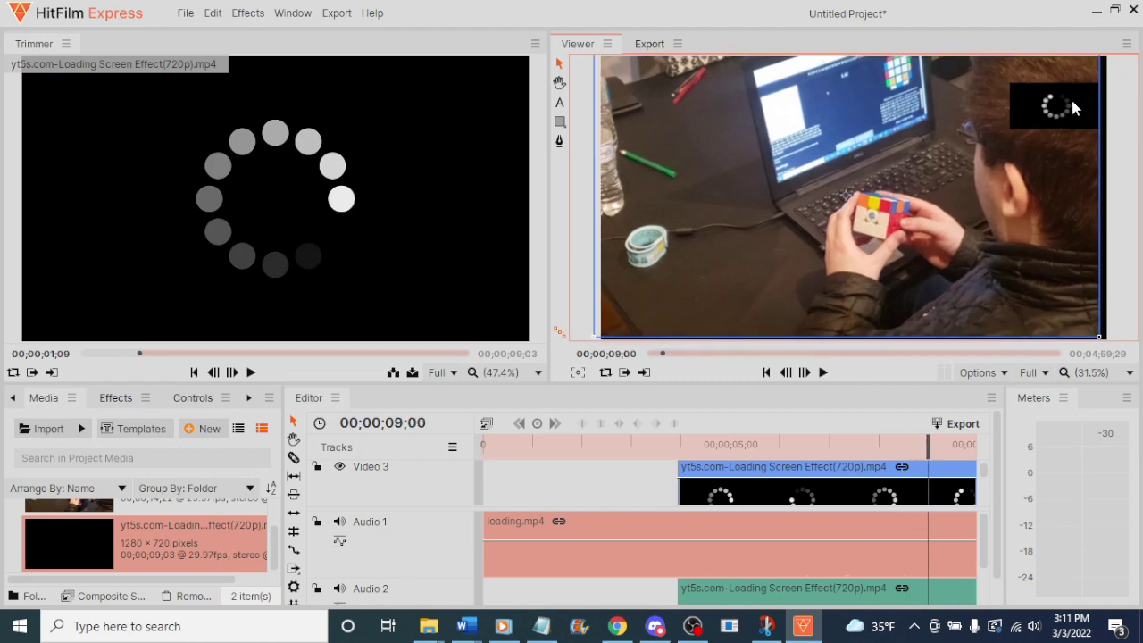
{"action": "left_click_drag", "start_coordinate": [1071, 106], "coordinate": [1075, 91]}
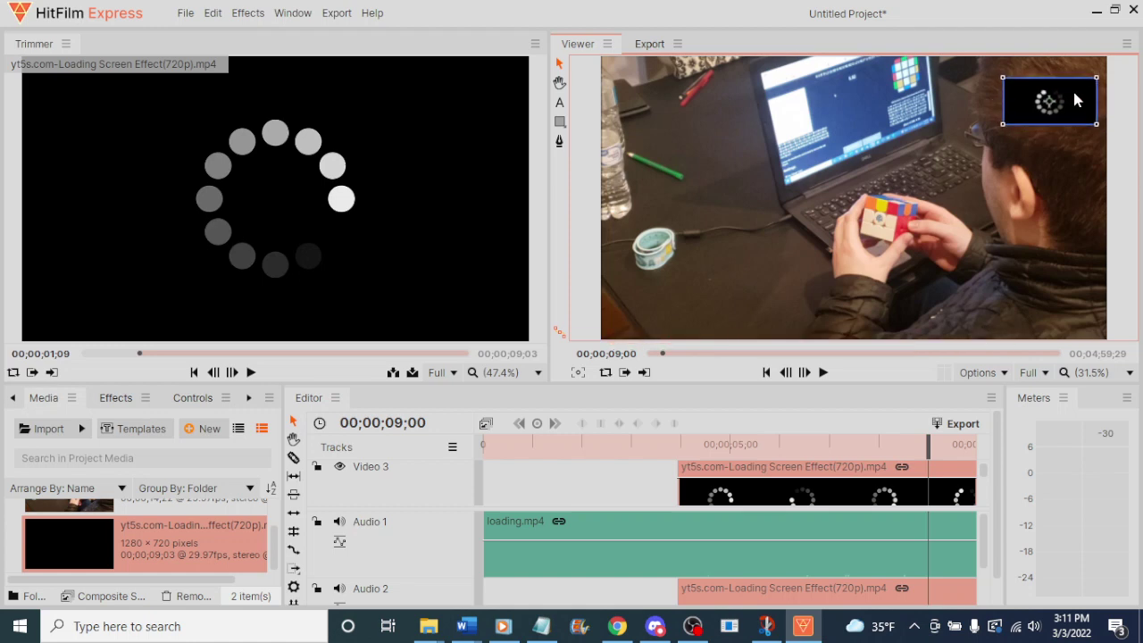
- Play the sequence from just before the loading-circle clip to check the repositioned overlay, pausing at 00;00;11;02
{"action": "left_click", "coordinate": [655, 524]}
{"action": "left_click_drag", "start_coordinate": [929, 443], "coordinate": [642, 443]}
{"action": "left_click", "coordinate": [822, 373]}
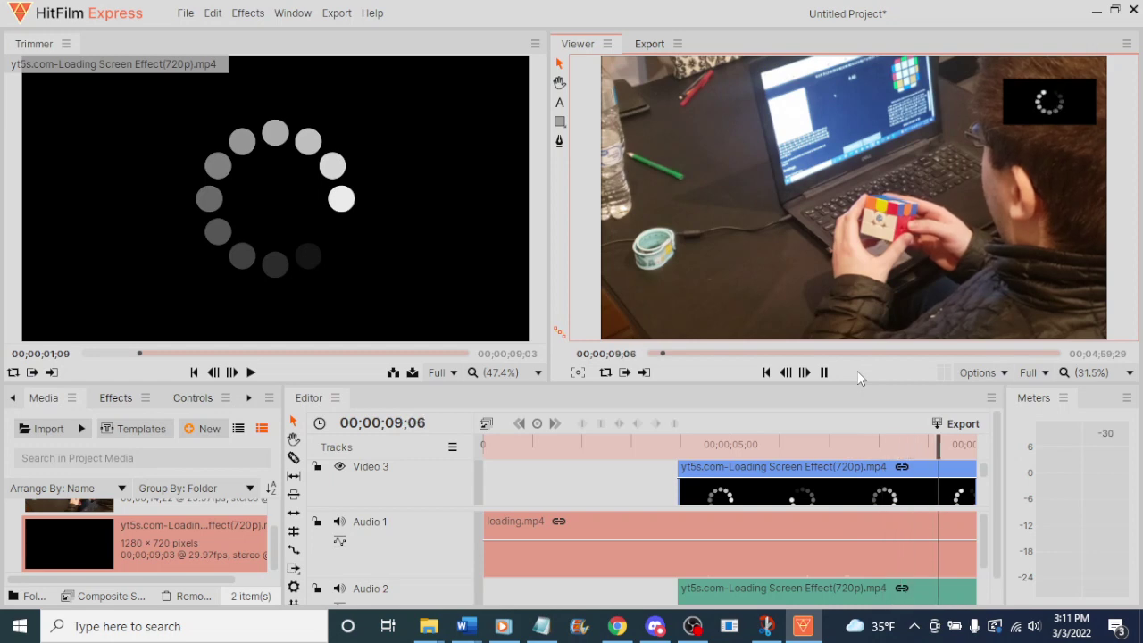
{"action": "left_click", "coordinate": [822, 372]}
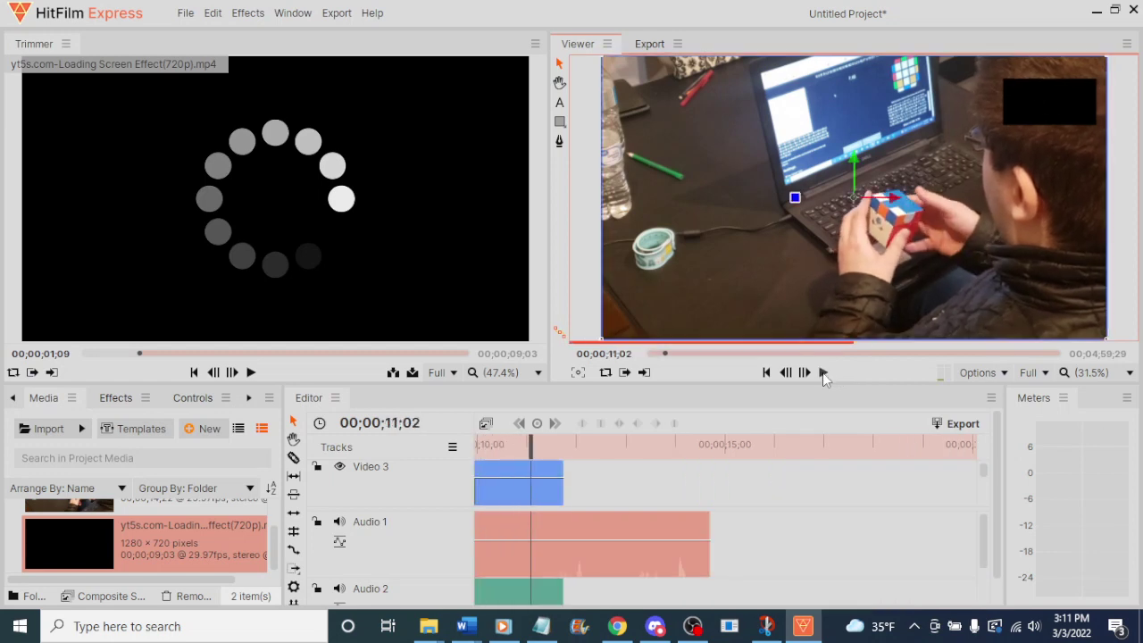
- Replay the sequence from about 00;00;09;02 to find where the solve starts, stopping at 00;00;10;23
{"action": "left_click", "coordinate": [822, 372]}
{"action": "left_click", "coordinate": [823, 372]}
{"action": "left_click_drag", "start_coordinate": [596, 447], "coordinate": [523, 470]}
{"action": "left_click", "coordinate": [820, 373]}
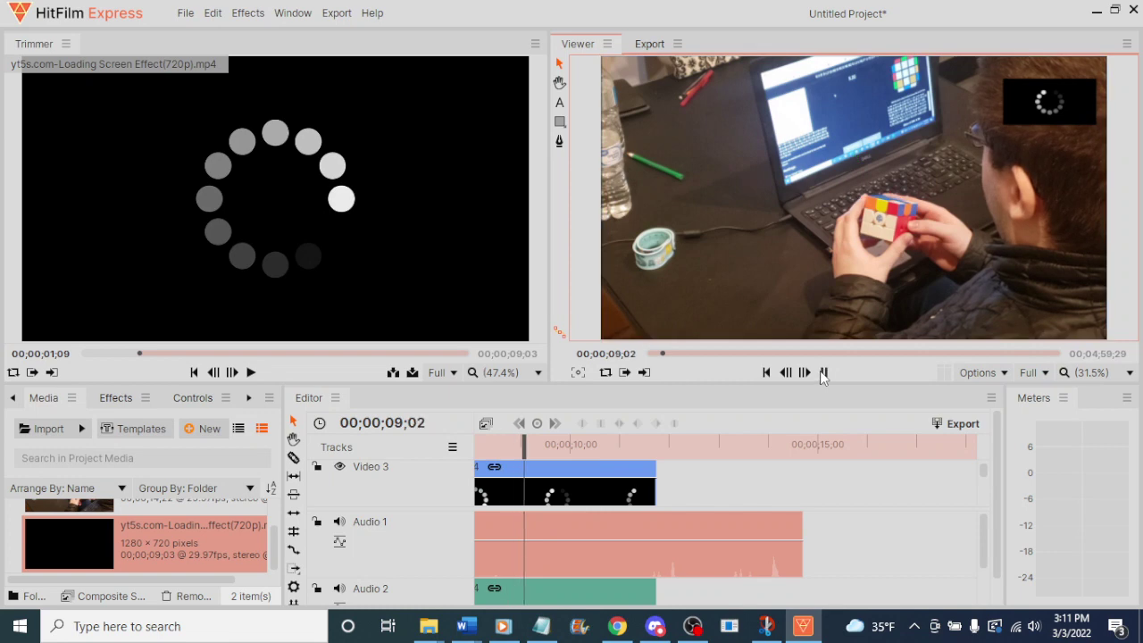
{"action": "left_click", "coordinate": [823, 372]}
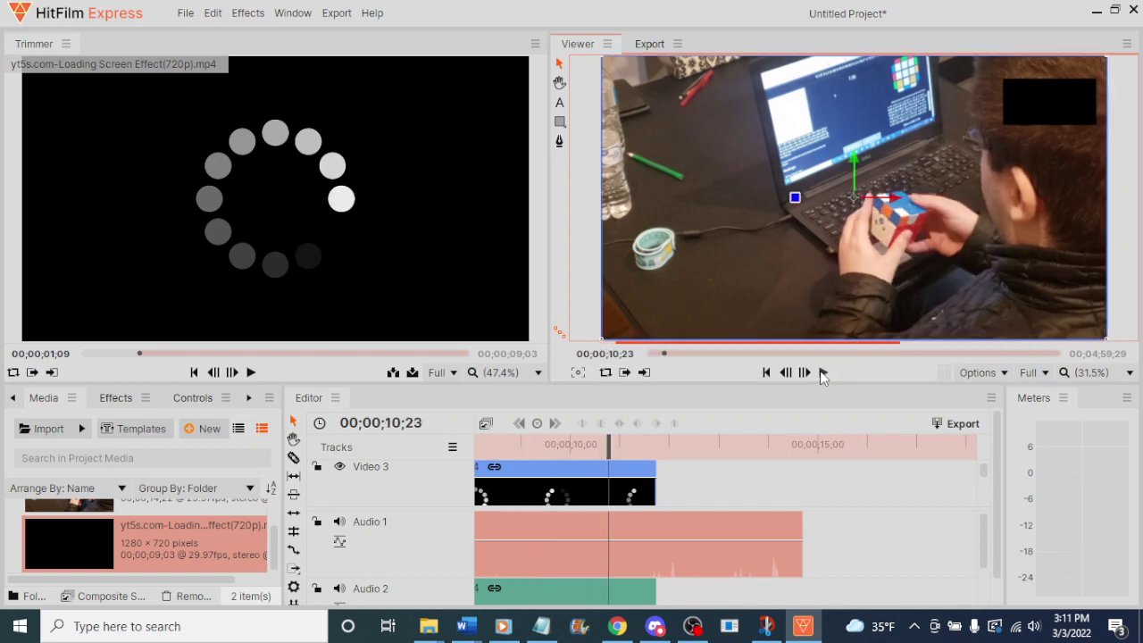
{"action": "left_click", "coordinate": [622, 497]}
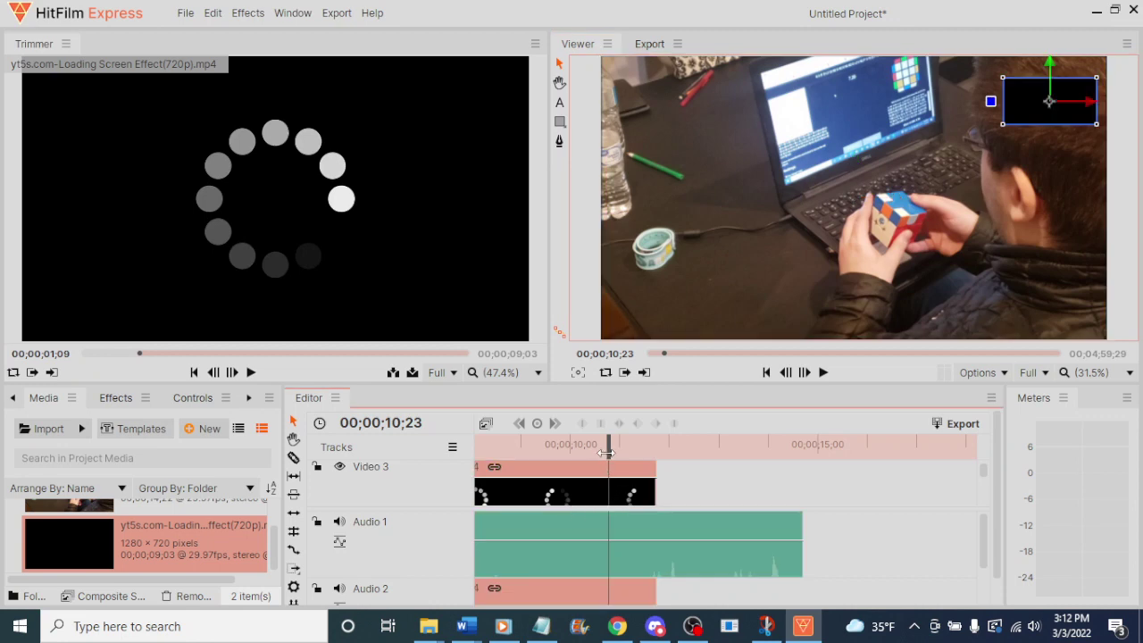
{"action": "right_click", "coordinate": [610, 499]}
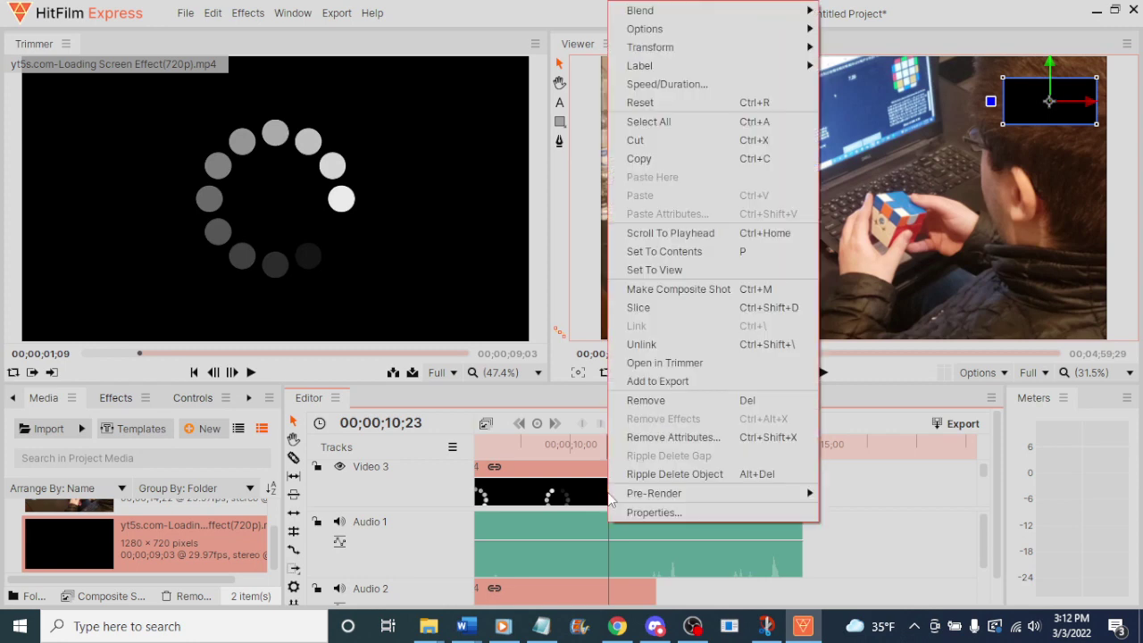
{"action": "left_click", "coordinate": [592, 502]}
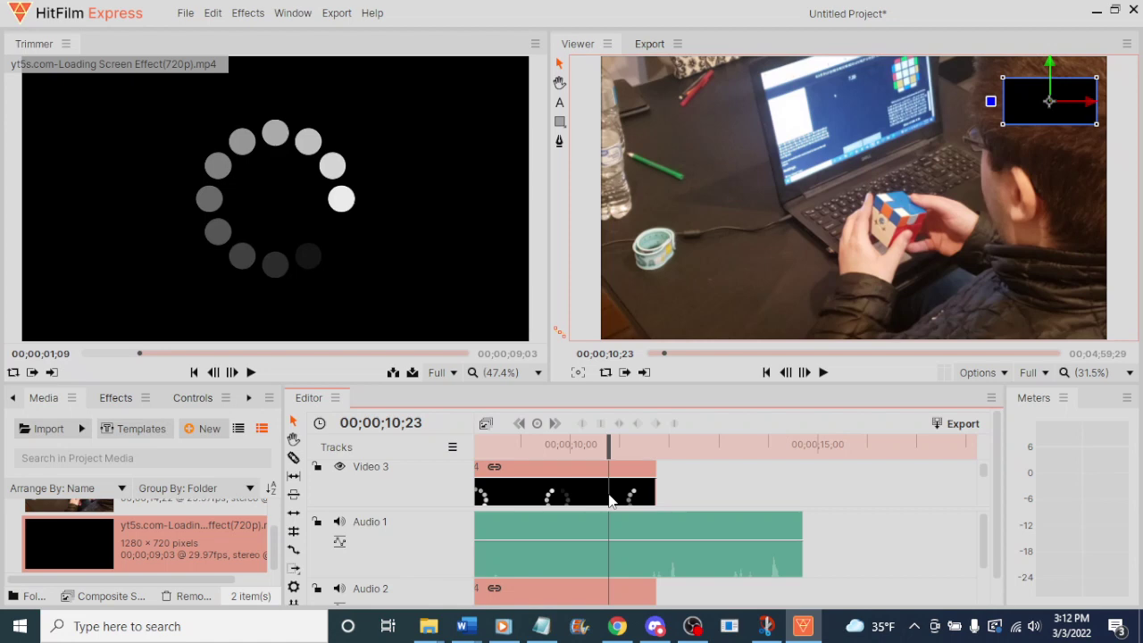
{"action": "right_click", "coordinate": [608, 448]}
{"action": "left_click", "coordinate": [609, 498]}
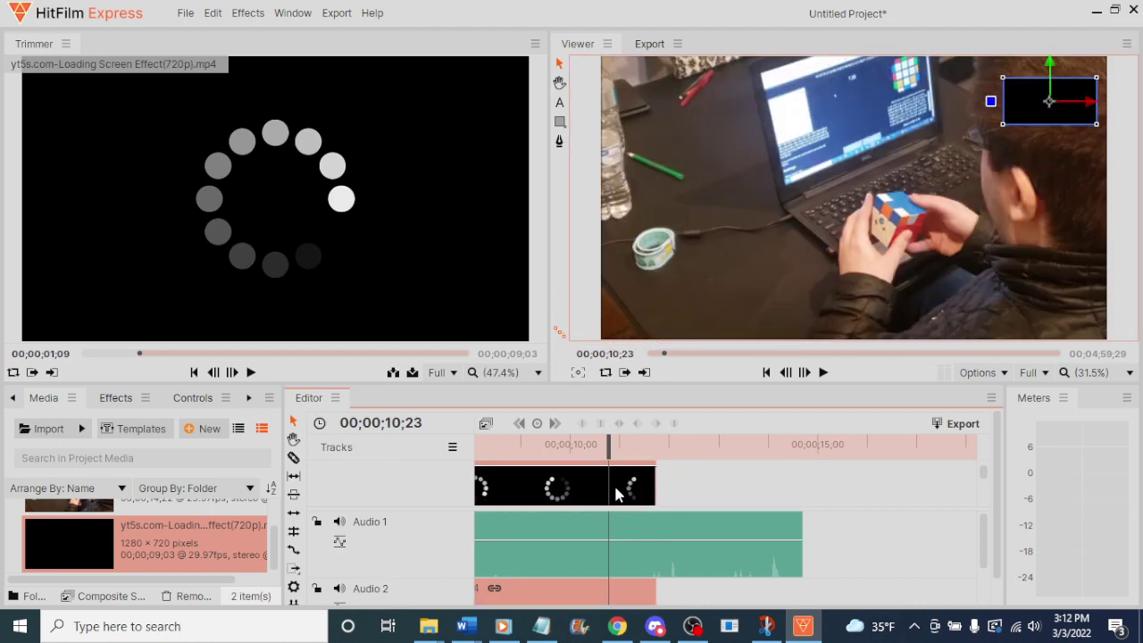
- Replay the last seconds of the loading-circle clip repeatedly to compare its ending with the start of the solve
{"action": "left_click", "coordinate": [820, 380]}
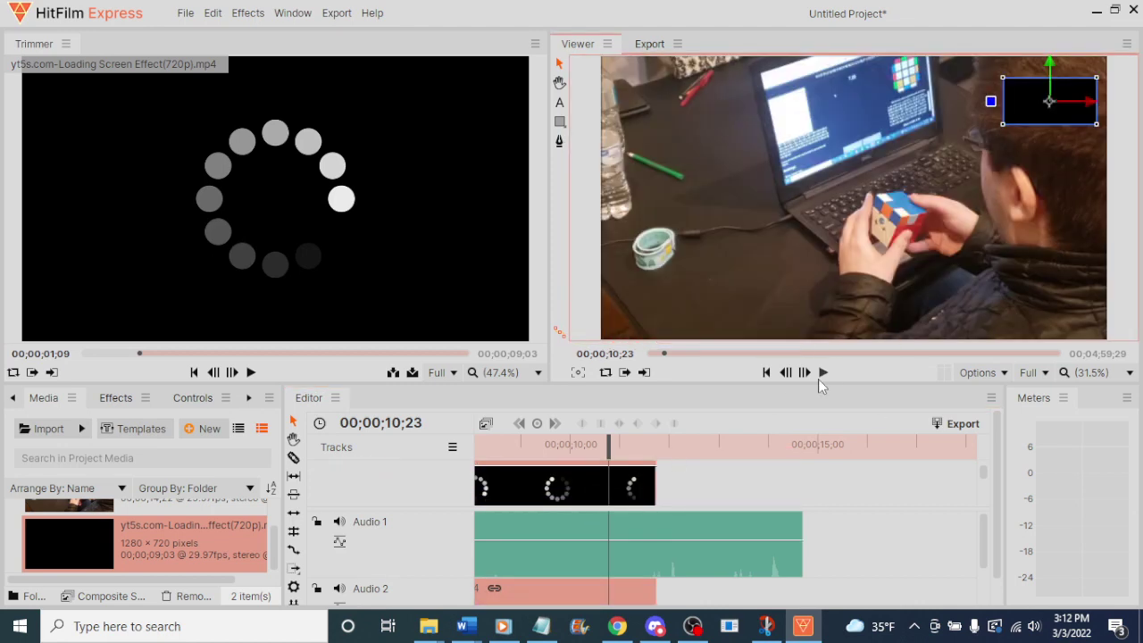
{"action": "left_click", "coordinate": [536, 499]}
{"action": "left_click", "coordinate": [546, 446]}
{"action": "left_click", "coordinate": [823, 372]}
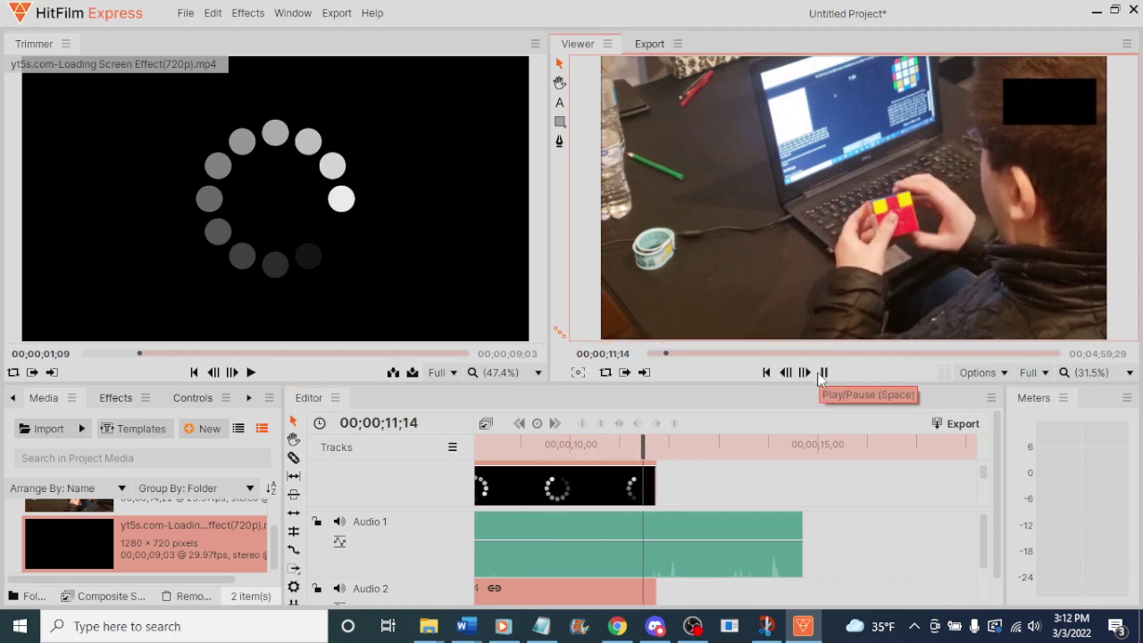
{"action": "left_click", "coordinate": [815, 374]}
{"action": "left_click_drag", "start_coordinate": [662, 457], "coordinate": [603, 457]}
{"action": "left_click", "coordinate": [823, 373]}
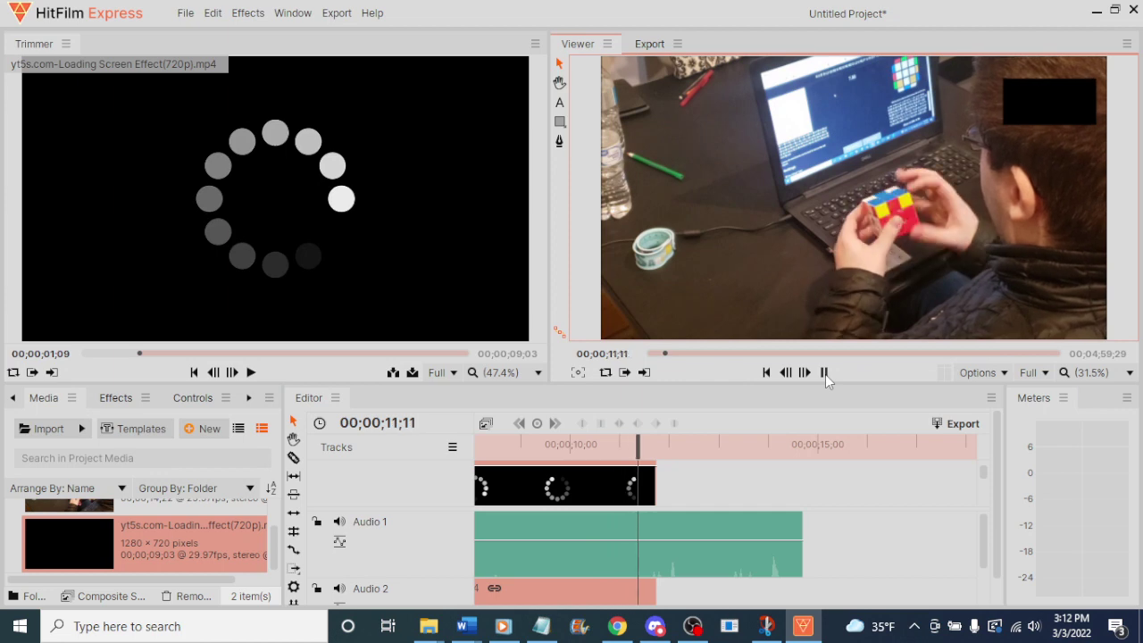
{"action": "left_click", "coordinate": [825, 374]}
- Scrub back to about 00;00;08;25 and play the sequence, stopping at 00;00;10;02
{"action": "left_click_drag", "start_coordinate": [658, 447], "coordinate": [613, 449]}
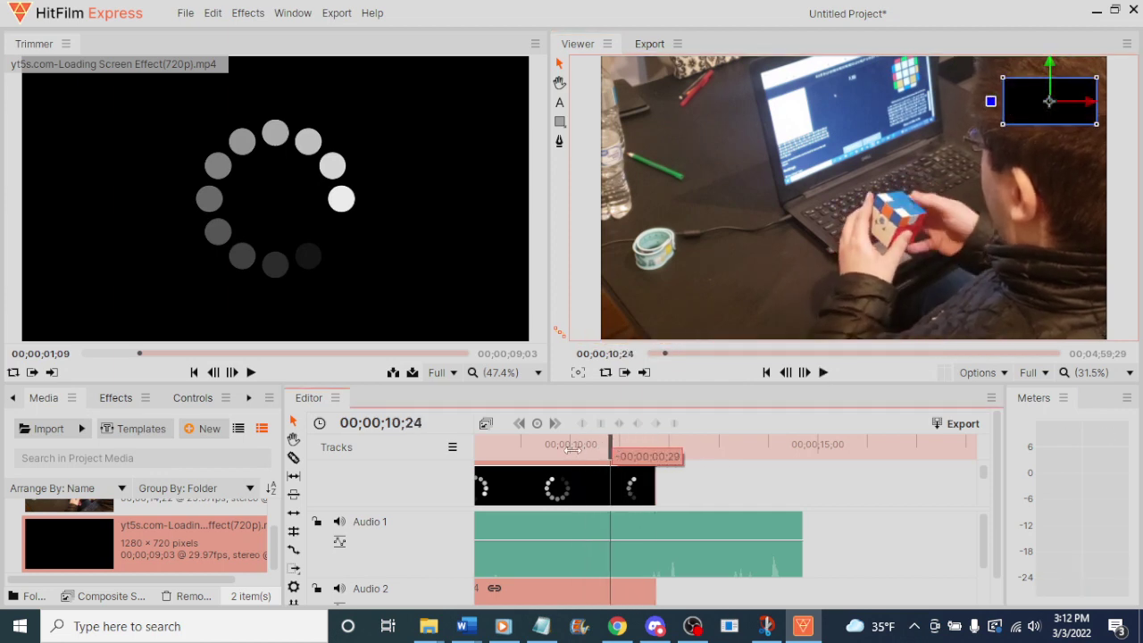
{"action": "left_click", "coordinate": [822, 373]}
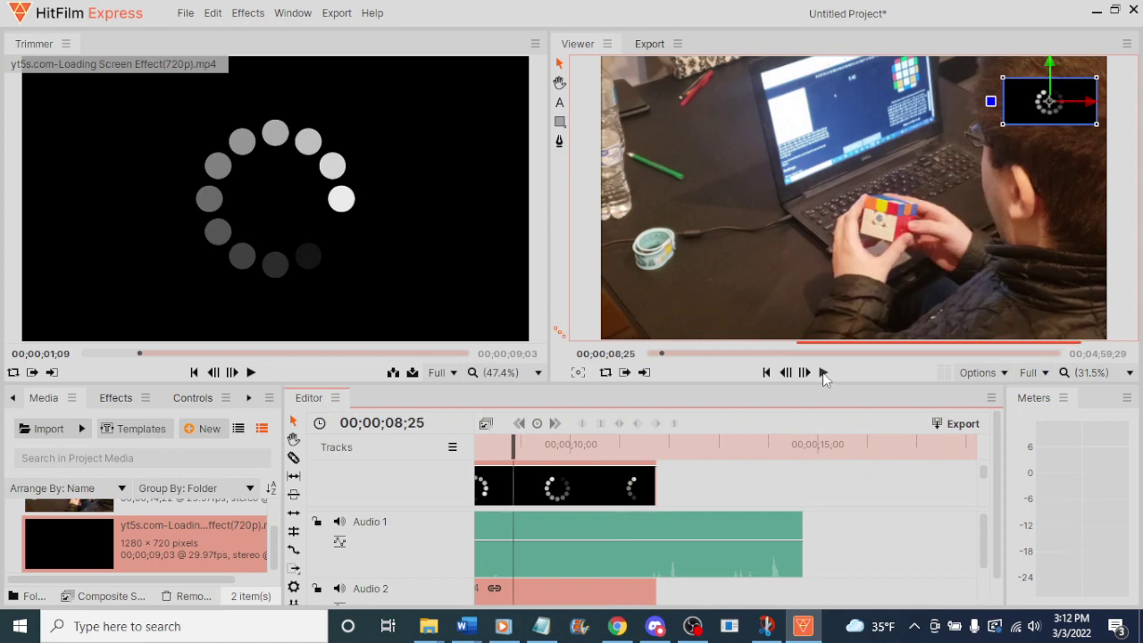
{"action": "left_click", "coordinate": [822, 372]}
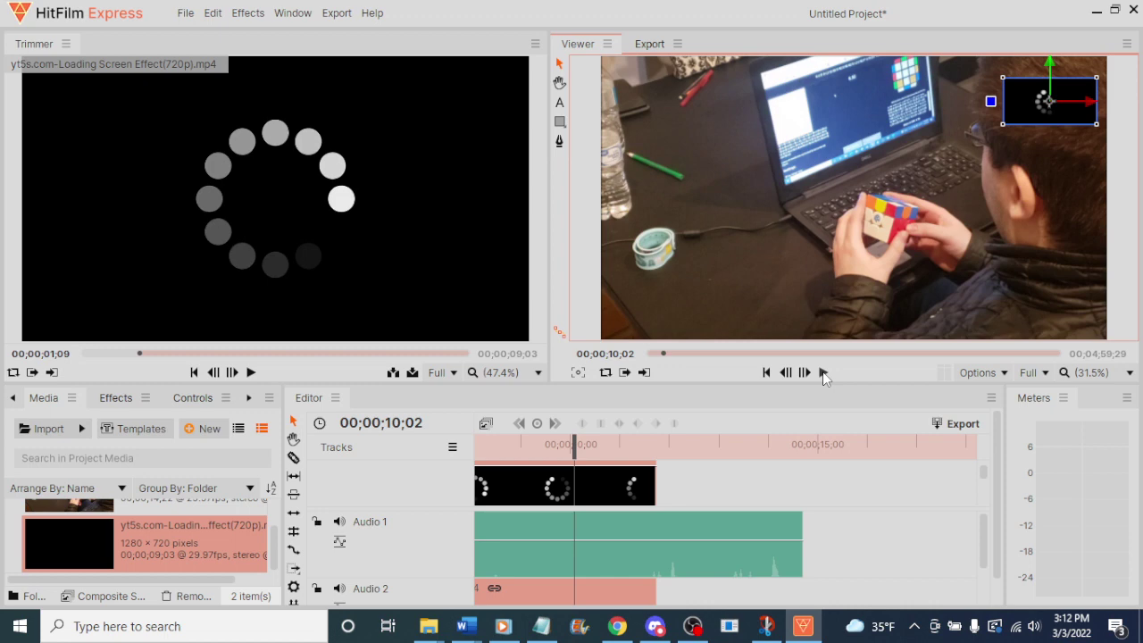
- Position the playhead at 00;00;10;08 on the Loading Screen Effect clip
{"action": "left_click", "coordinate": [601, 488]}
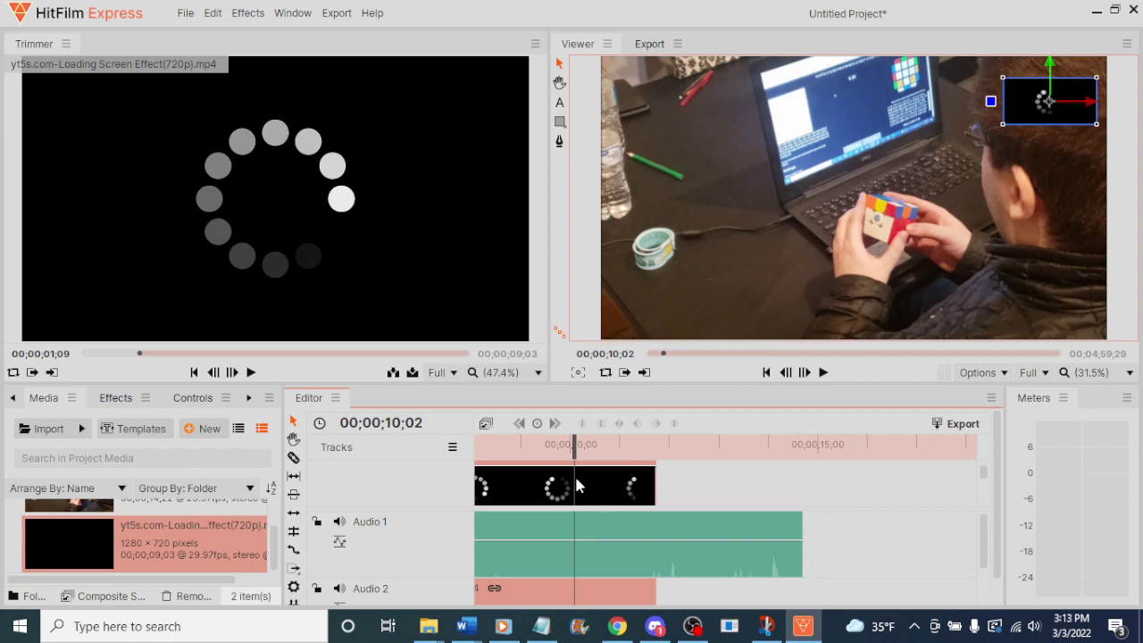
{"action": "mouse_move", "coordinate": [574, 448]}
{"action": "left_mouse_down"}
{"action": "mouse_move", "coordinate": [611, 449]}
{"action": "mouse_move", "coordinate": [585, 450]}
{"action": "left_mouse_up"}
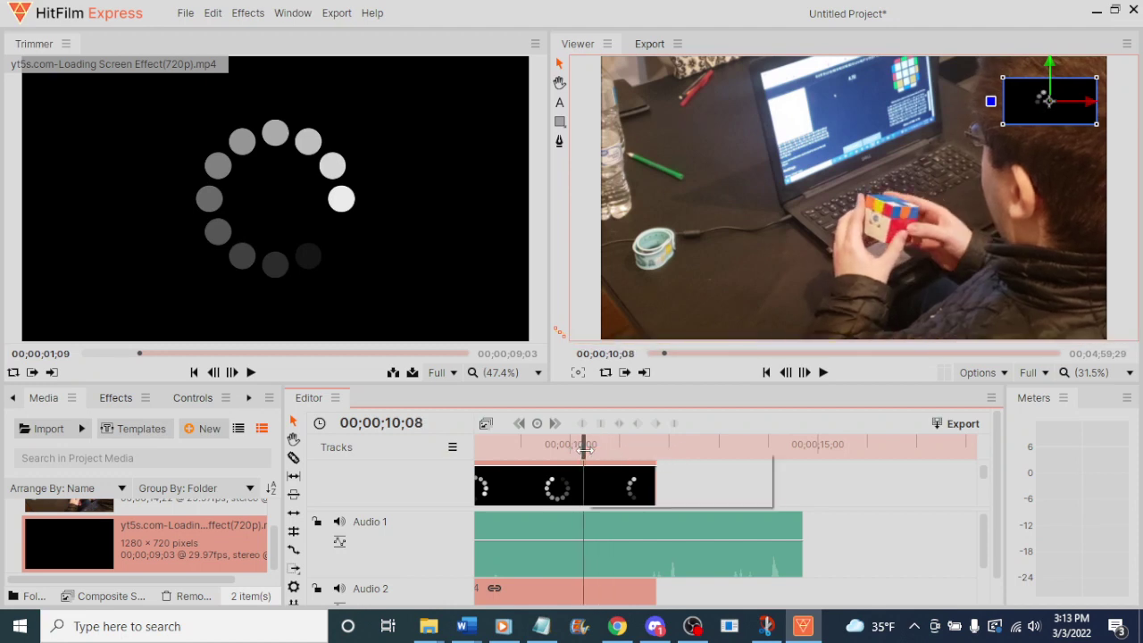
{"action": "right_click", "coordinate": [586, 452]}
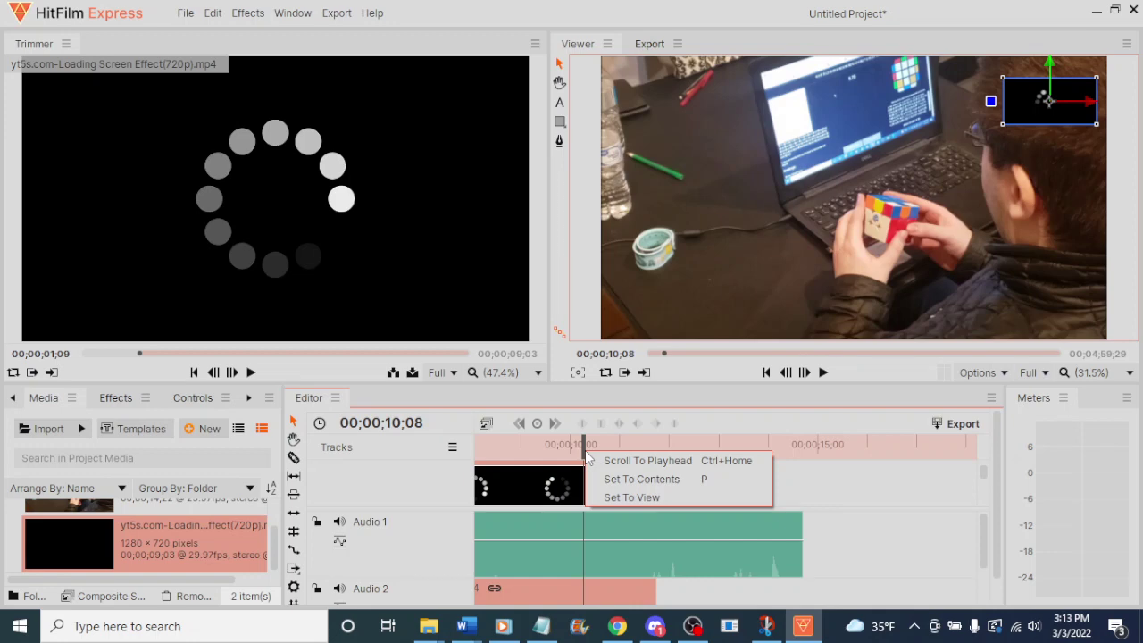
{"action": "key", "text": "Escape"}
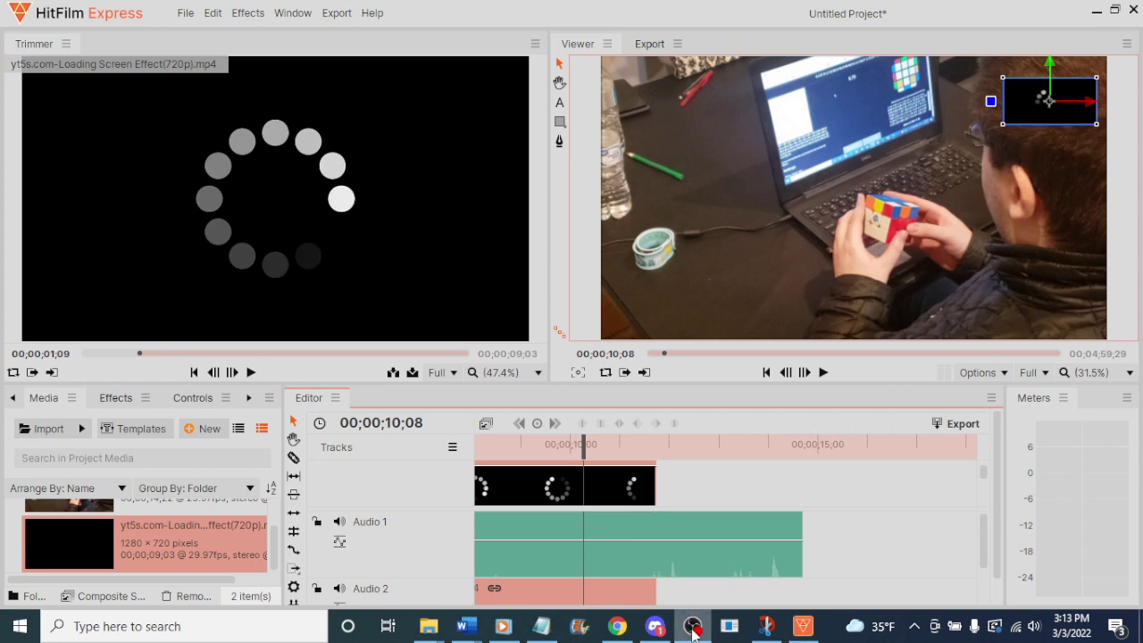
- Switch to the OBS window
{"action": "left_click", "coordinate": [692, 627]}
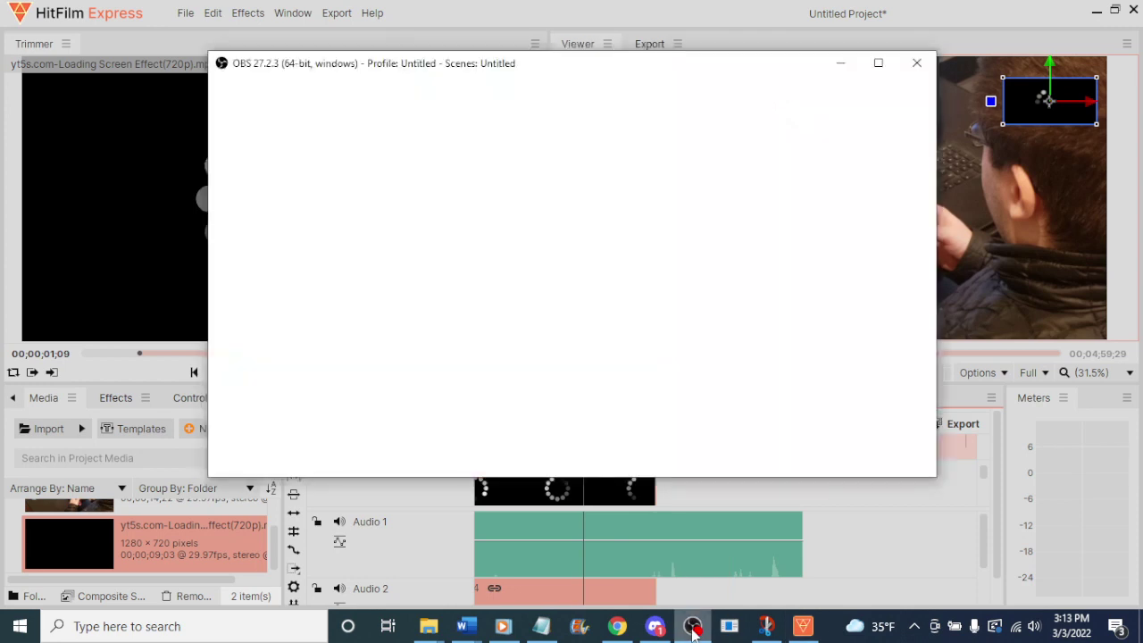